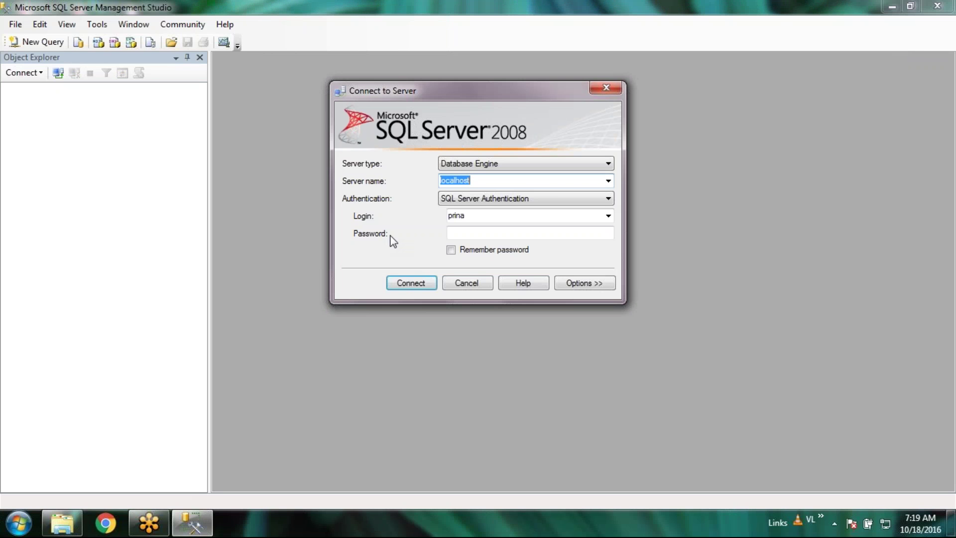
Keep Database Engine as the server type and select the localhost server name
{"action": "left_click", "coordinate": [605, 166]}
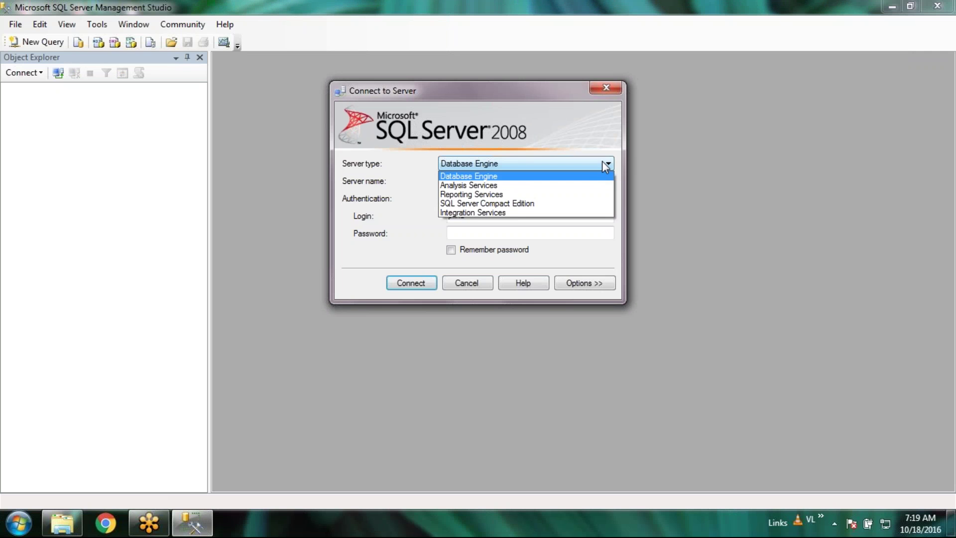
{"action": "left_click", "coordinate": [602, 130]}
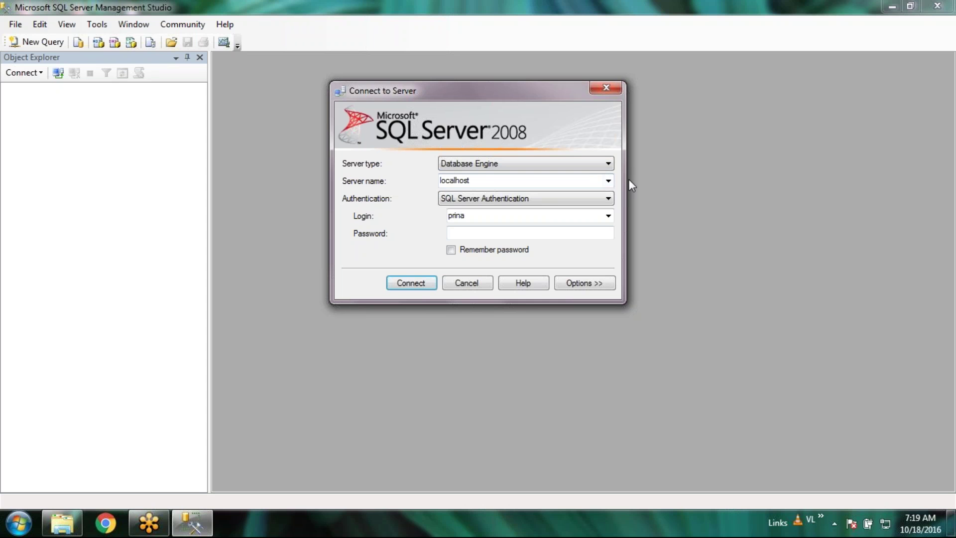
{"action": "left_click", "coordinate": [529, 180]}
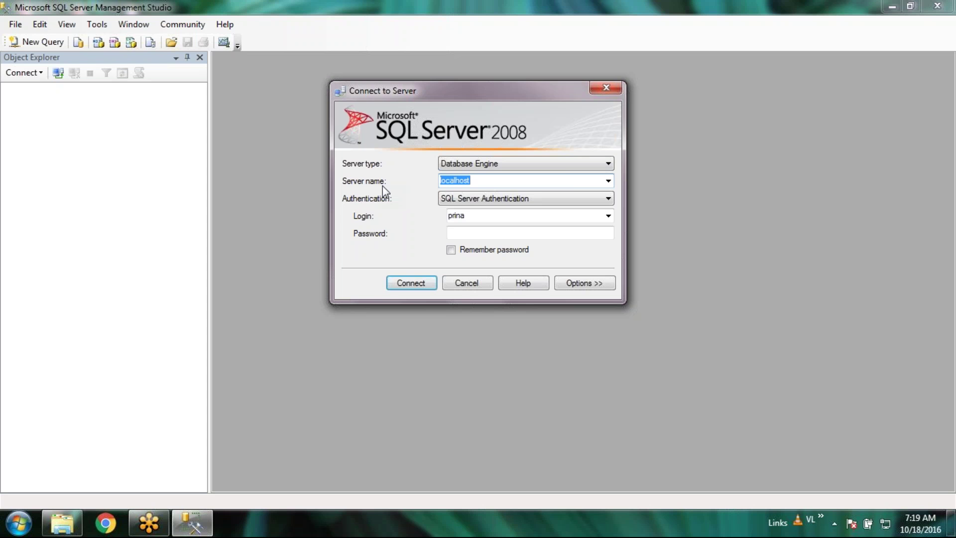
{"action": "left_click", "coordinate": [567, 177]}
{"action": "double_click", "coordinate": [457, 183]}
{"action": "left_click", "coordinate": [474, 236]}
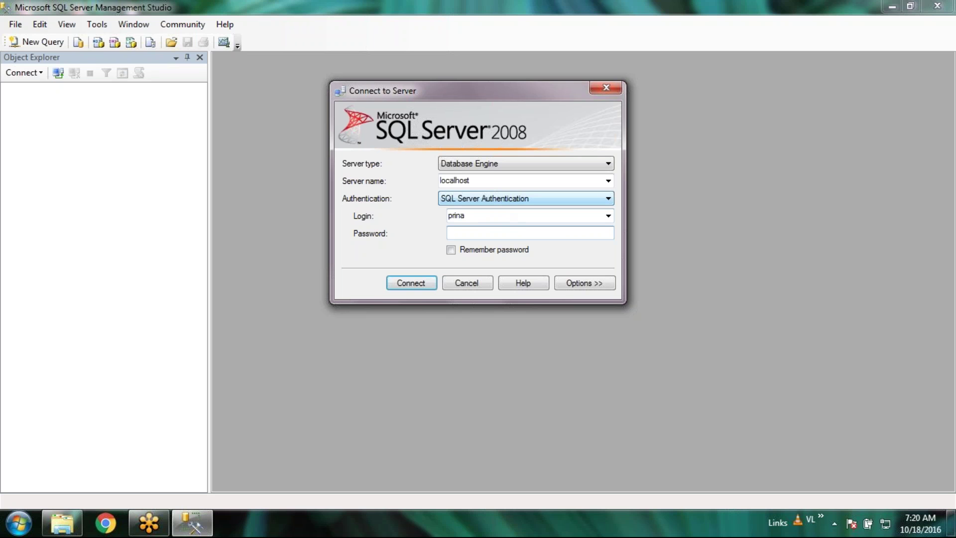
{"action": "left_click", "coordinate": [448, 182]}
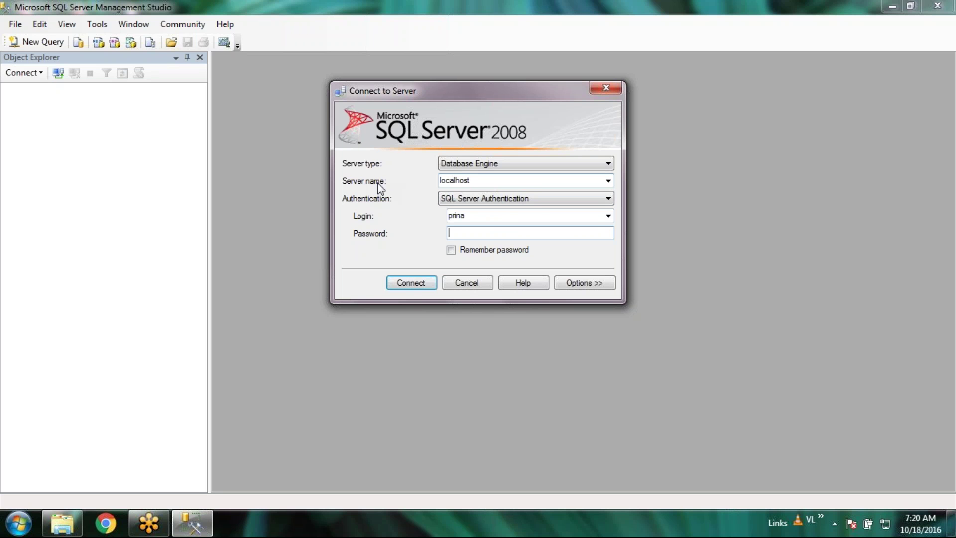
{"action": "left_click", "coordinate": [508, 181]}
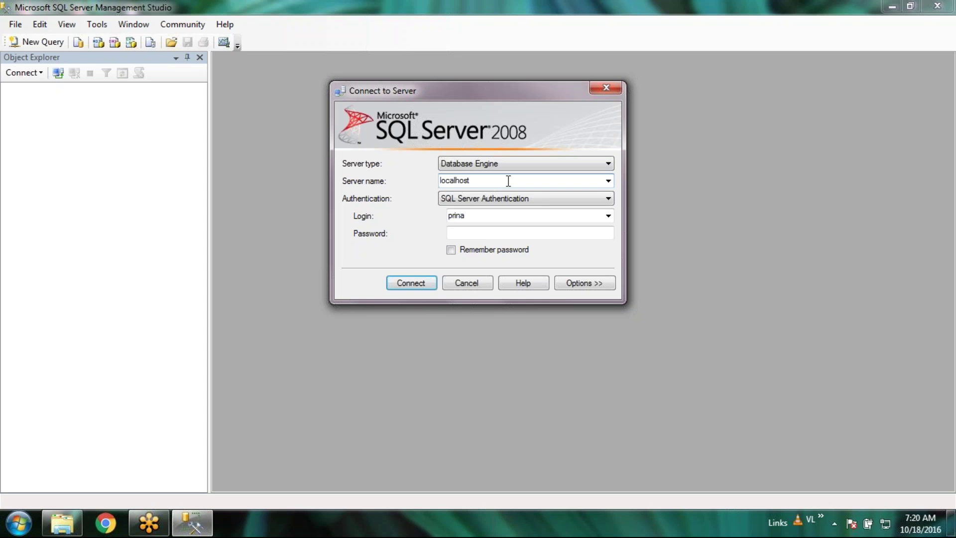
Append the instance name so the server name reads localhost\amit
{"action": "type", "text": "/amit"}
{"action": "left_click", "coordinate": [525, 232]}
{"action": "left_click", "coordinate": [608, 180]}
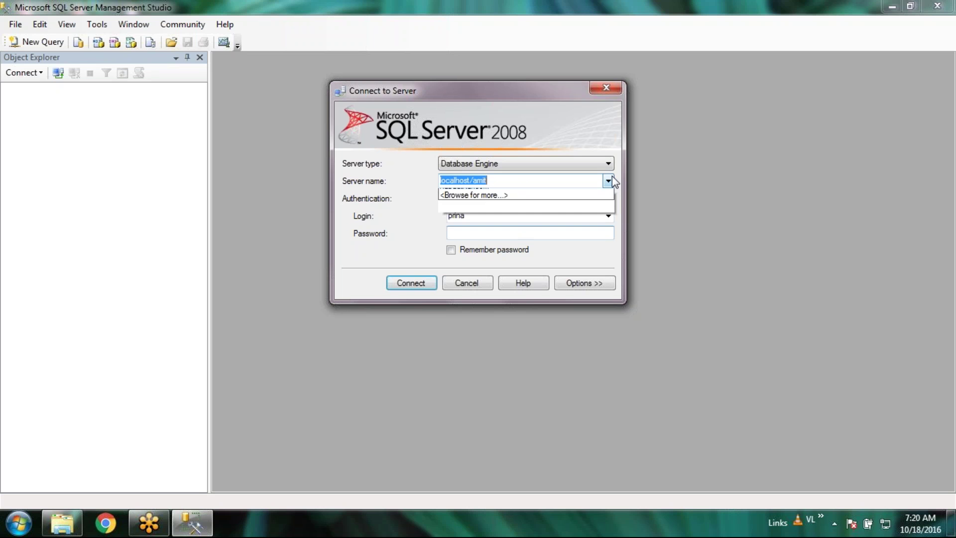
{"action": "left_click", "coordinate": [608, 180]}
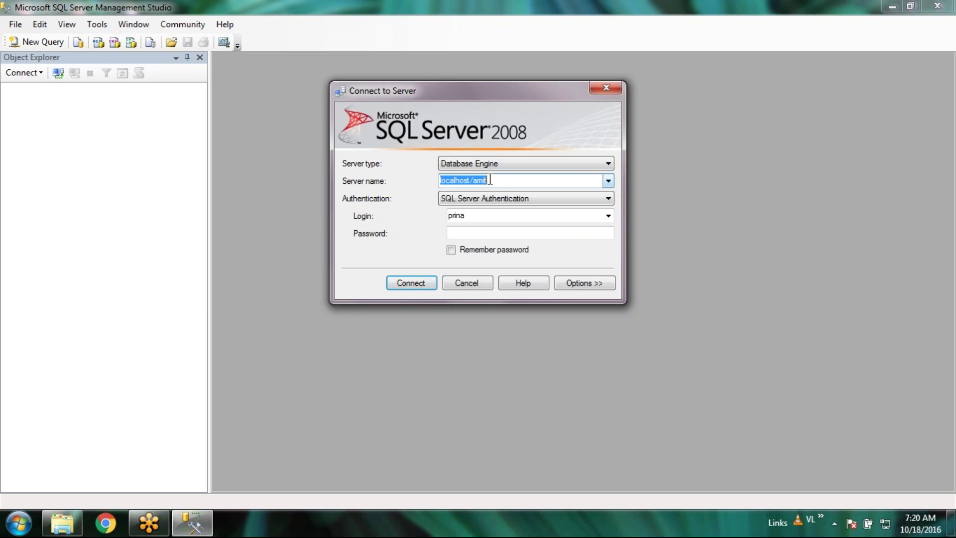
{"action": "left_click", "coordinate": [470, 180]}
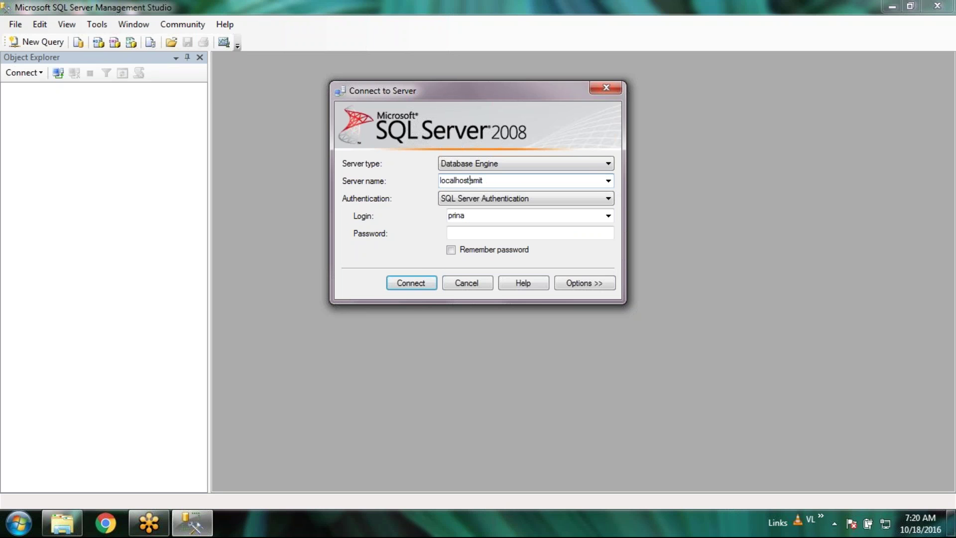
{"action": "key", "text": "BackSpace"}
{"action": "type", "text": "\\"}
Remove the instance part so the server name is just localhost
{"action": "left_click_drag", "start_coordinate": [477, 181], "coordinate": [402, 209]}
{"action": "left_click_drag", "start_coordinate": [497, 181], "coordinate": [469, 181]}
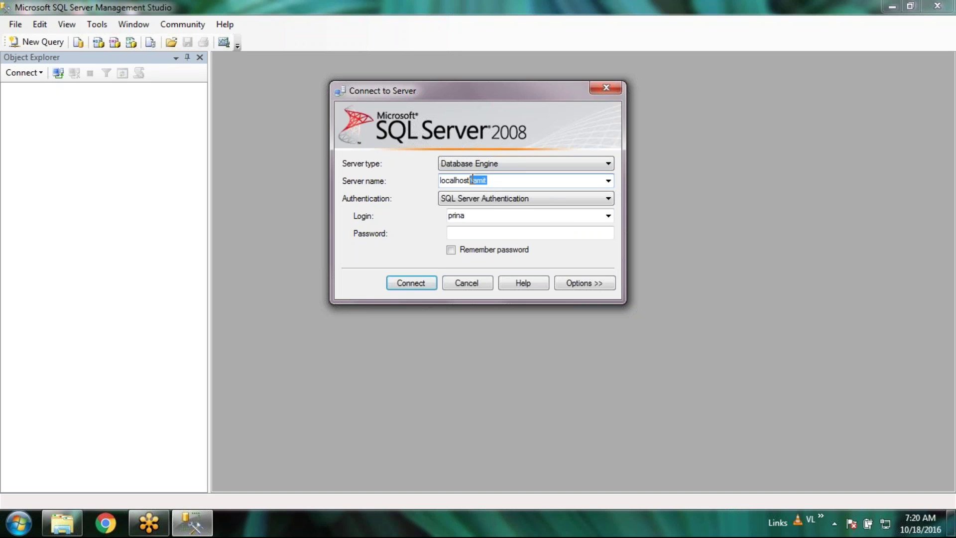
{"action": "left_click", "coordinate": [608, 182]}
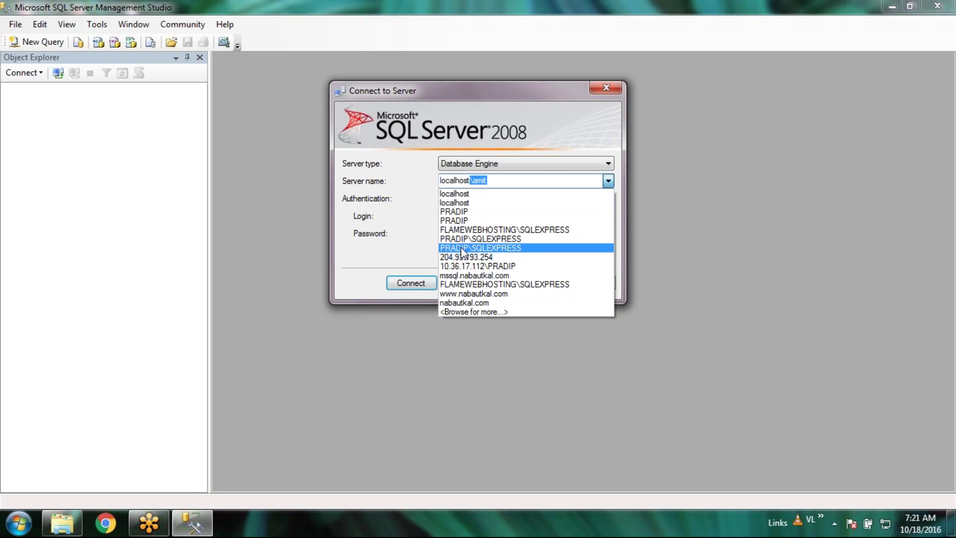
{"action": "key", "text": "BackSpace"}
{"action": "key", "text": "Return"}
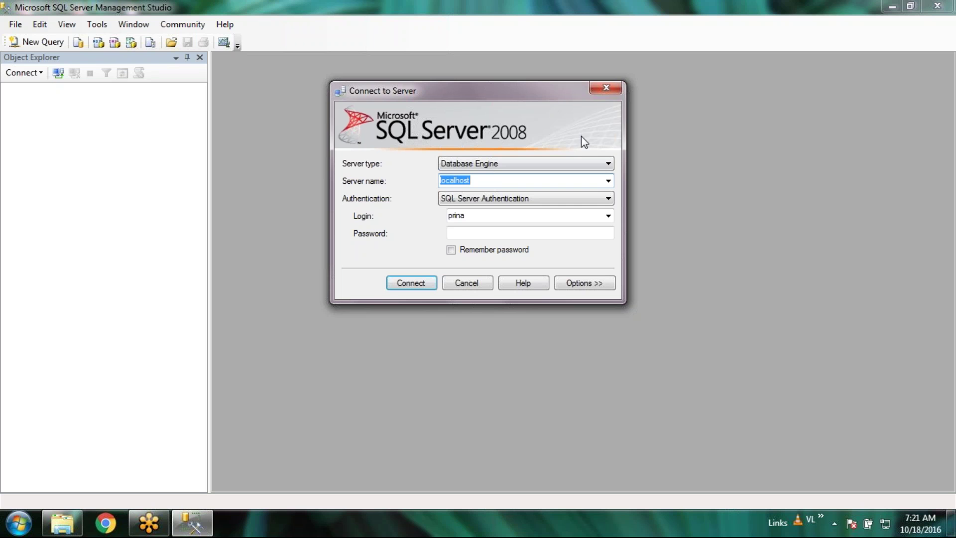
Enter login sa with its password and tick Remember password
{"action": "left_click", "coordinate": [479, 213]}
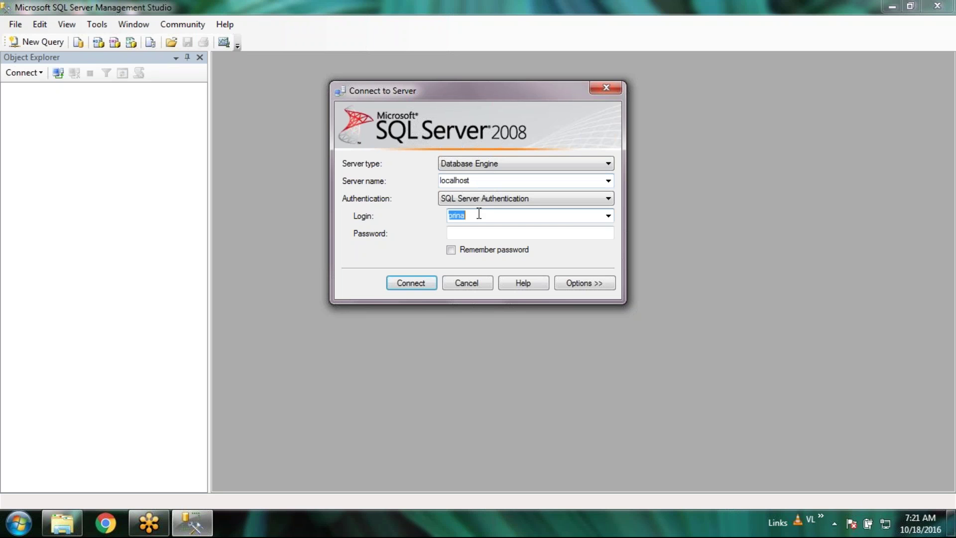
{"action": "type", "text": "sa"}
{"action": "key", "text": "Tab"}
{"action": "type", "text": "********"}
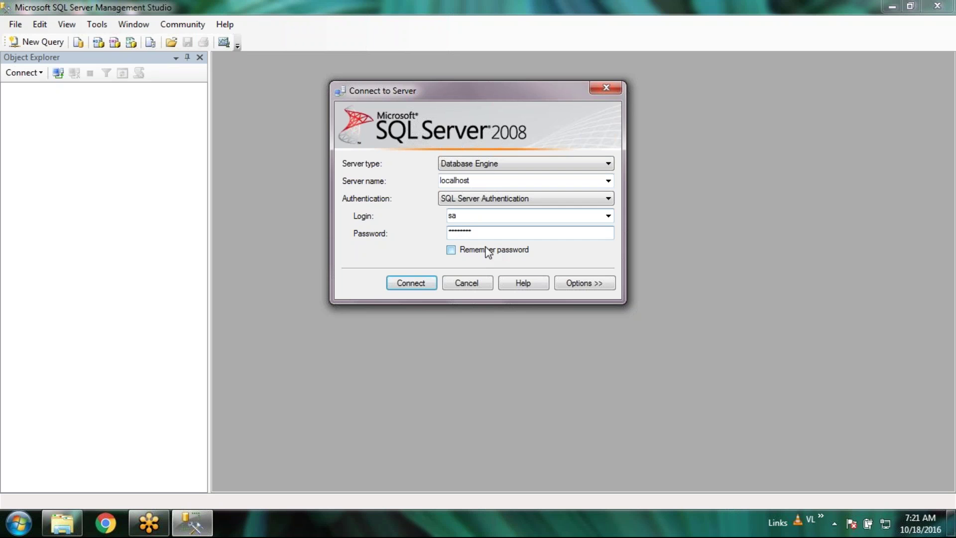
{"action": "left_click", "coordinate": [478, 250]}
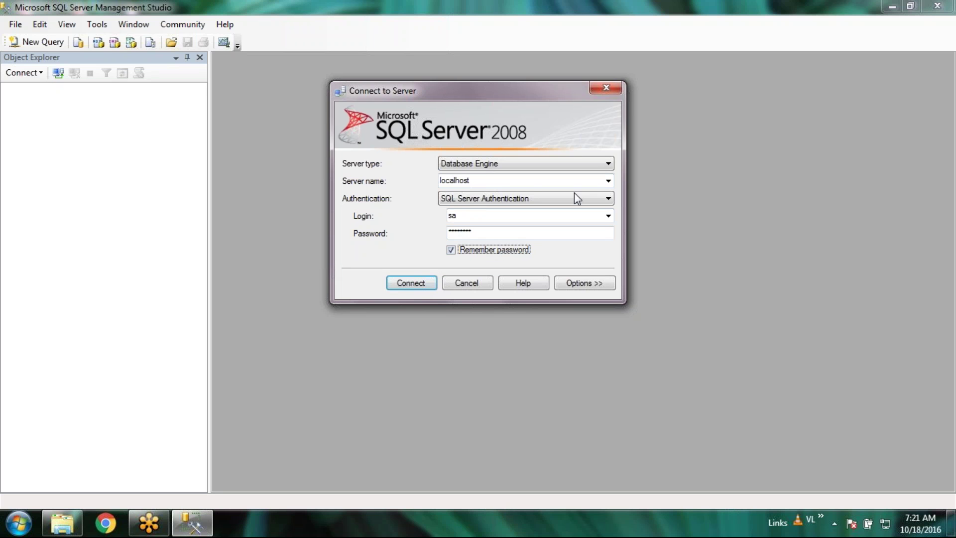
Switch authentication to Windows Authentication, then back to SQL Server Authentication
{"action": "left_click", "coordinate": [605, 202]}
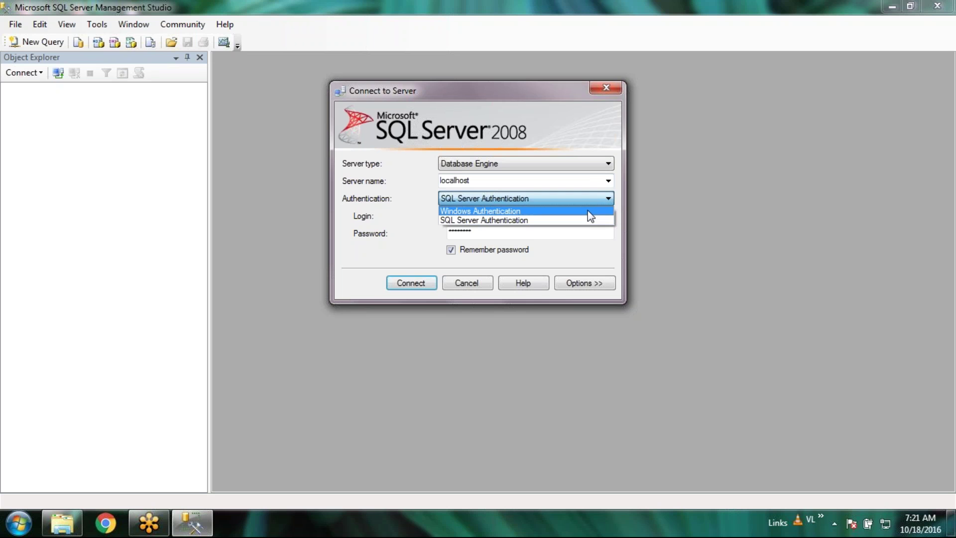
{"action": "left_click", "coordinate": [591, 216]}
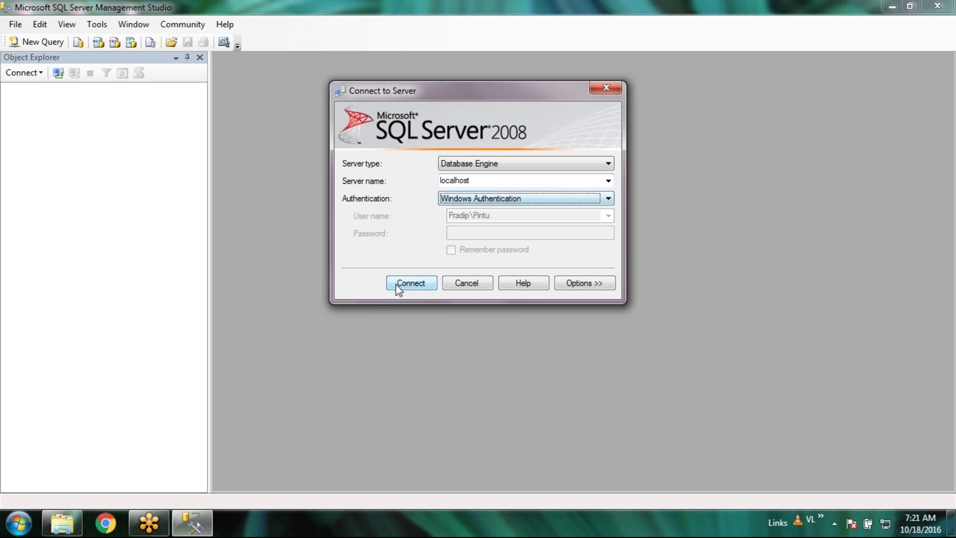
{"action": "left_click", "coordinate": [568, 201]}
{"action": "left_click", "coordinate": [537, 222]}
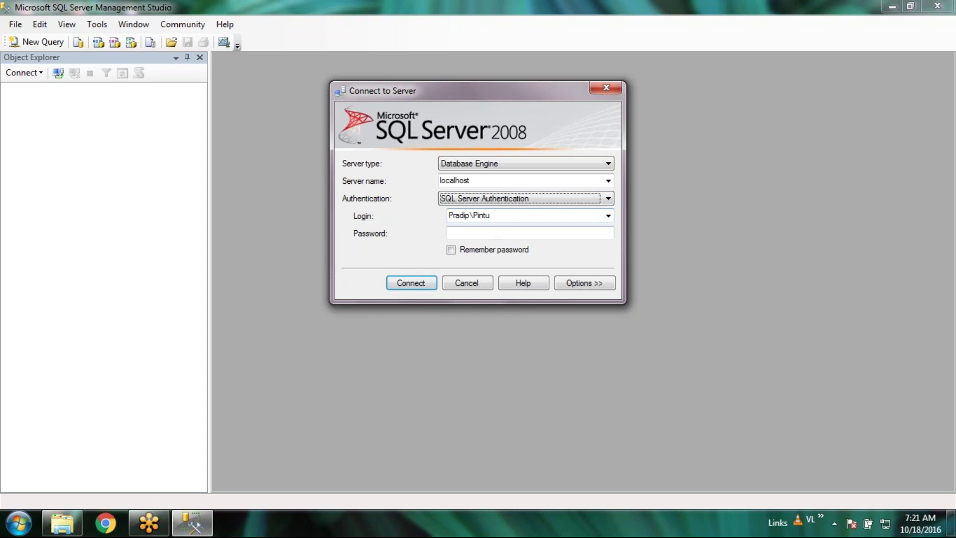
Re-enter login sa and the password, tick Remember password, and connect
{"action": "key", "text": "Tab"}
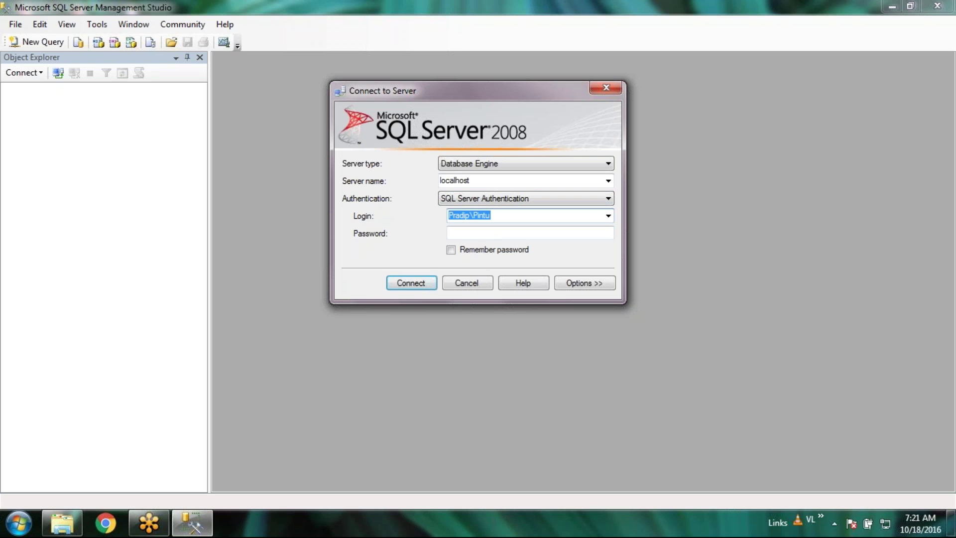
{"action": "type", "text": "sa"}
{"action": "key", "text": "Tab"}
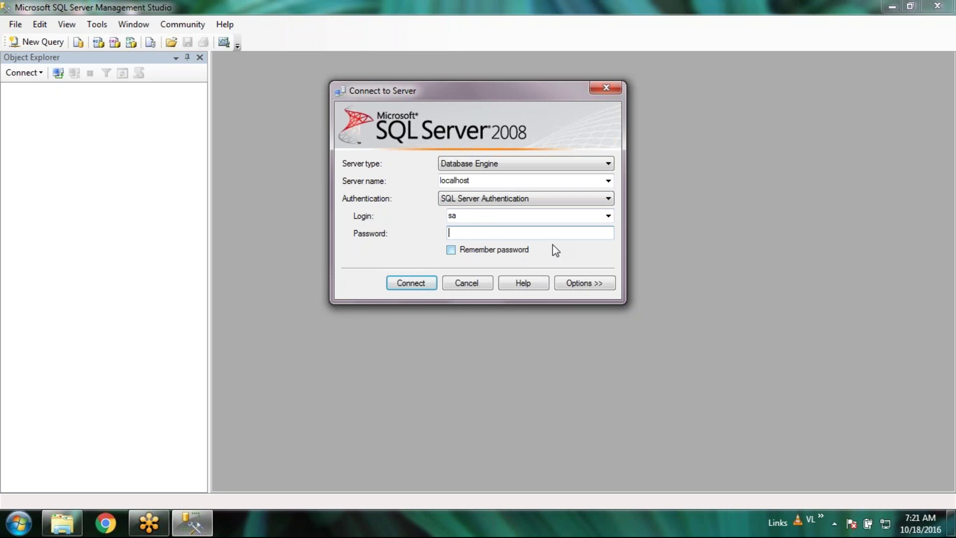
{"action": "type", "text": "********"}
{"action": "key", "text": "Tab"}
{"action": "key", "text": "space"}
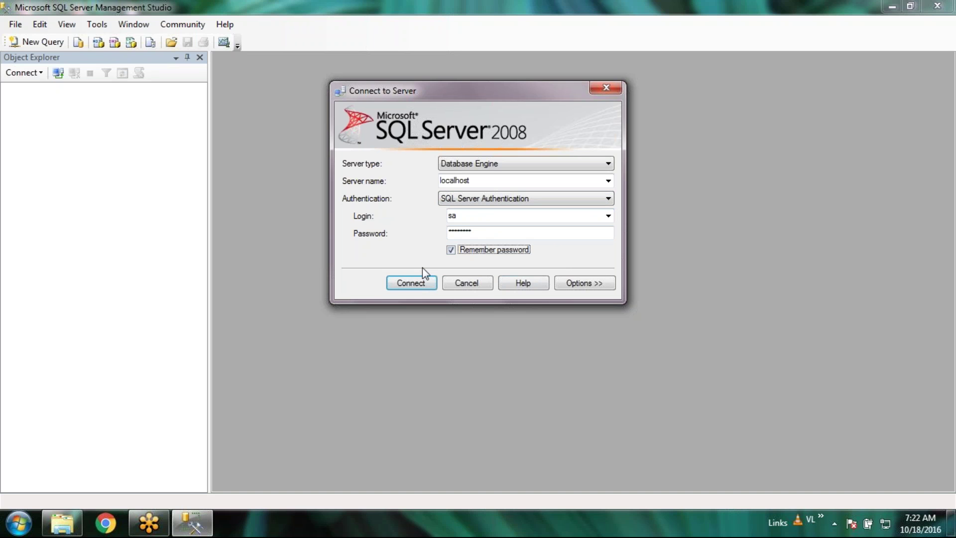
{"action": "left_click", "coordinate": [391, 286]}
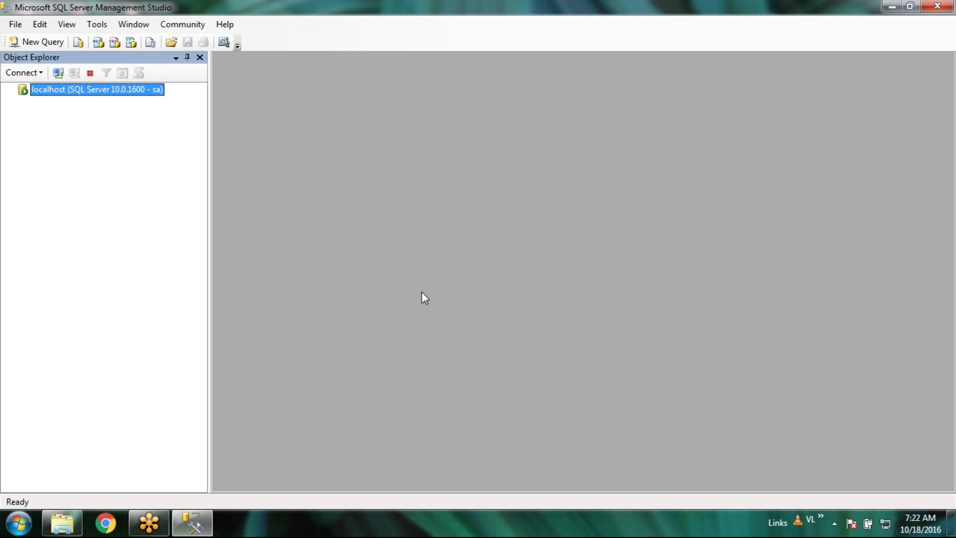
Expand Databases and select ReportServer and ReportServerTempDB
{"action": "left_click", "coordinate": [22, 102]}
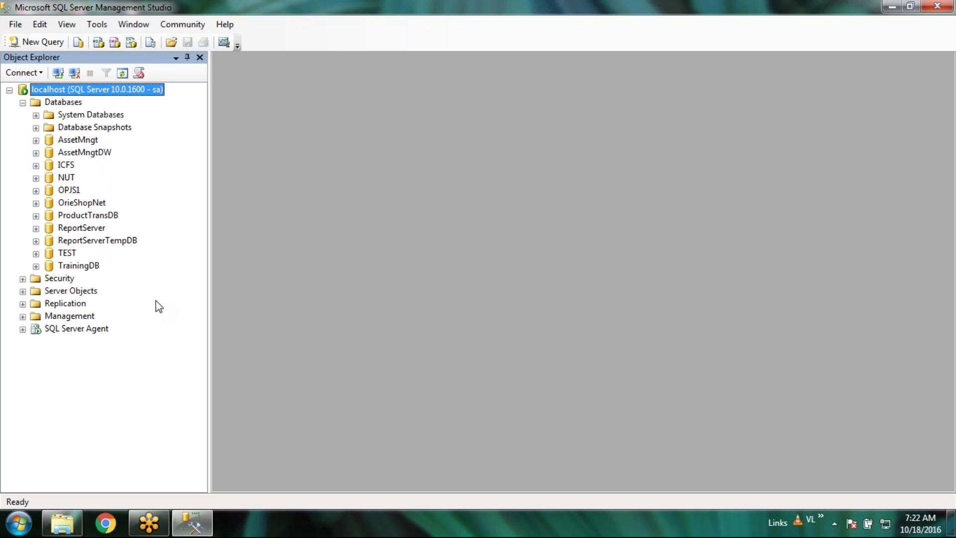
{"action": "left_click", "coordinate": [77, 230]}
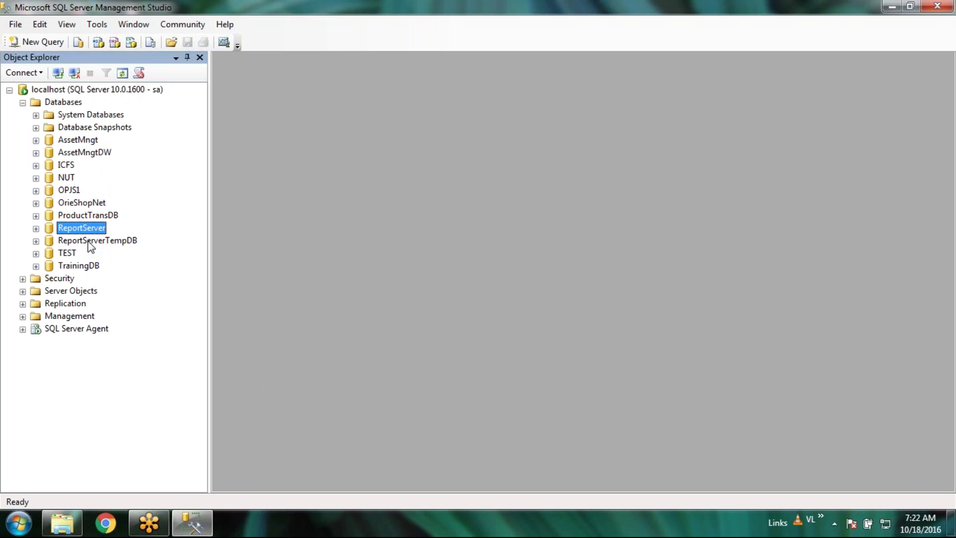
{"action": "left_click", "coordinate": [95, 241]}
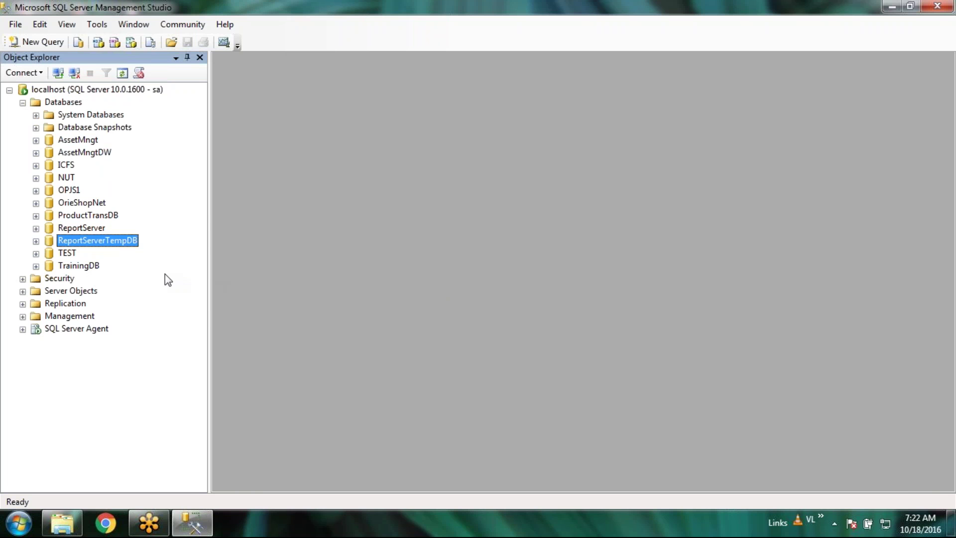
Expand System Databases, step through master, model, msdb and tempdb, then collapse it
{"action": "left_click", "coordinate": [36, 115]}
{"action": "left_click", "coordinate": [81, 138]}
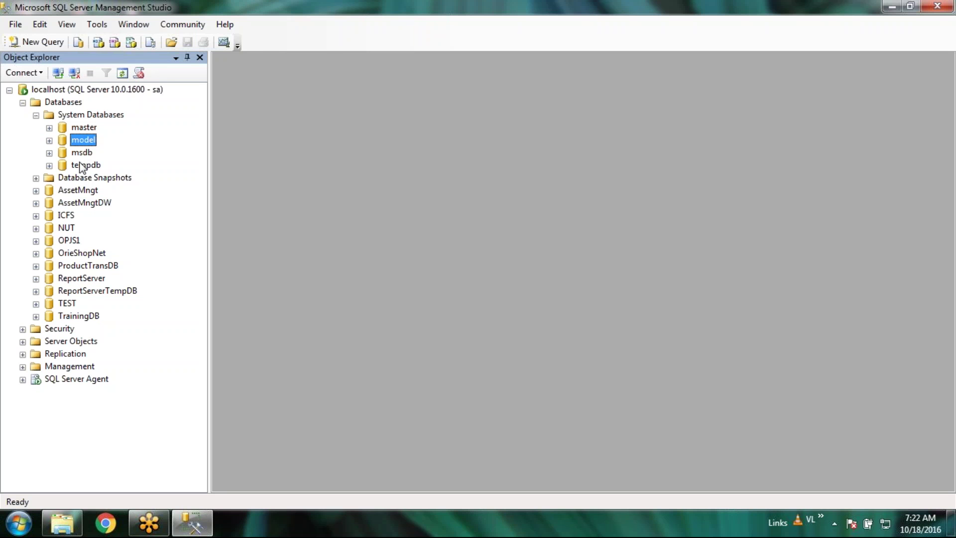
{"action": "left_click", "coordinate": [82, 152]}
{"action": "left_click", "coordinate": [84, 166]}
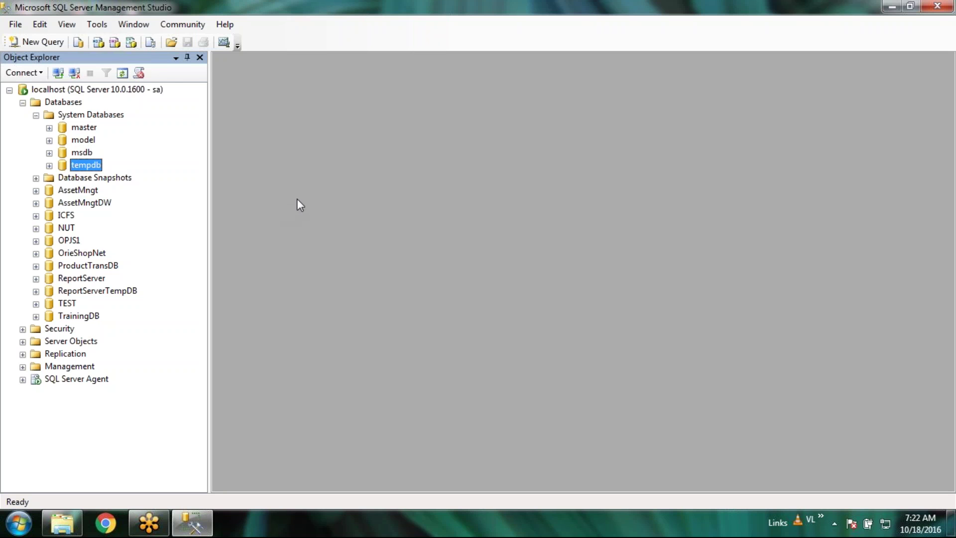
{"action": "left_click", "coordinate": [93, 129]}
{"action": "left_click", "coordinate": [82, 141]}
{"action": "left_click", "coordinate": [82, 152]}
{"action": "left_click", "coordinate": [83, 166]}
{"action": "left_click", "coordinate": [78, 128]}
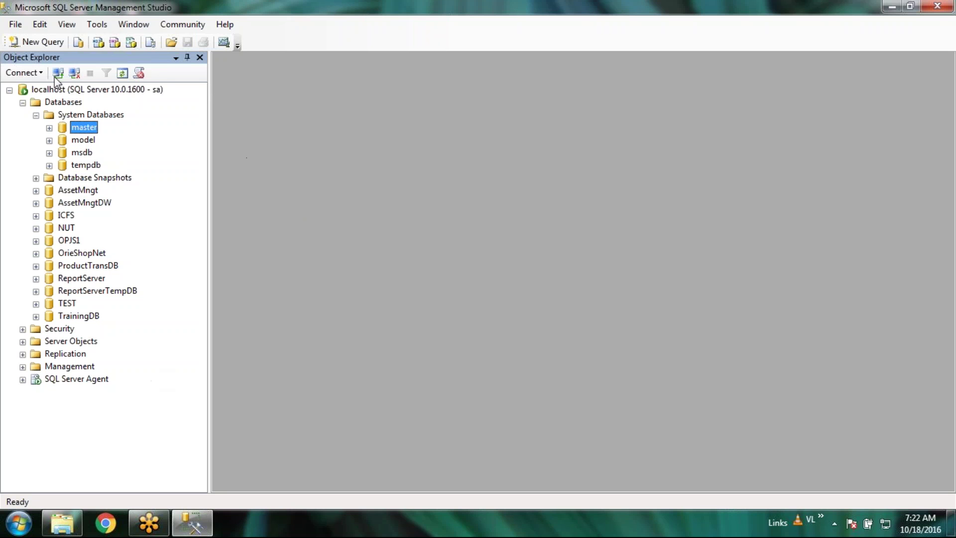
{"action": "left_click", "coordinate": [36, 115]}
Select AssetMngt, AssetMngtDW, OPJS1, ReportServer, TrainingDB and ReportServerTempDB in turn
{"action": "left_click", "coordinate": [90, 141]}
{"action": "key", "text": "Down"}
{"action": "left_click", "coordinate": [69, 190]}
{"action": "left_click", "coordinate": [69, 228]}
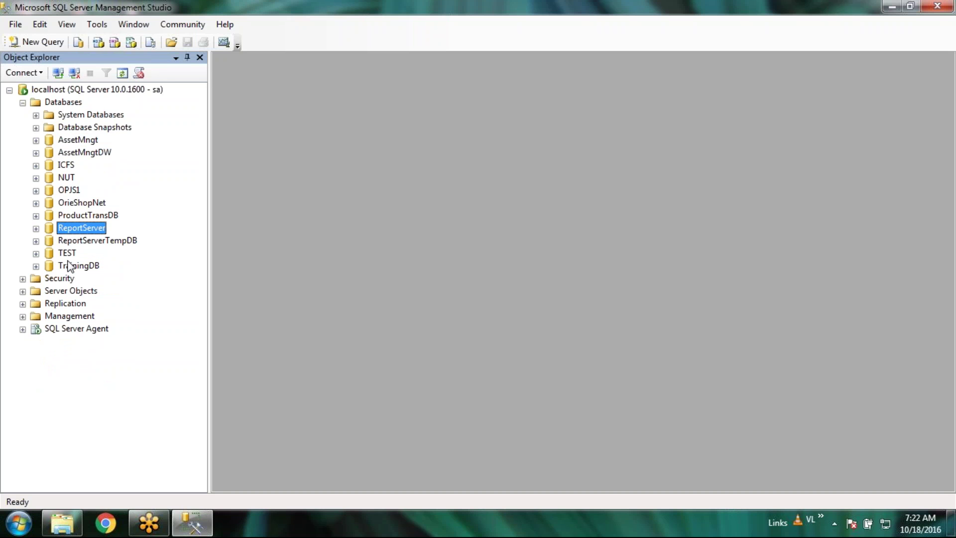
{"action": "left_click", "coordinate": [71, 265]}
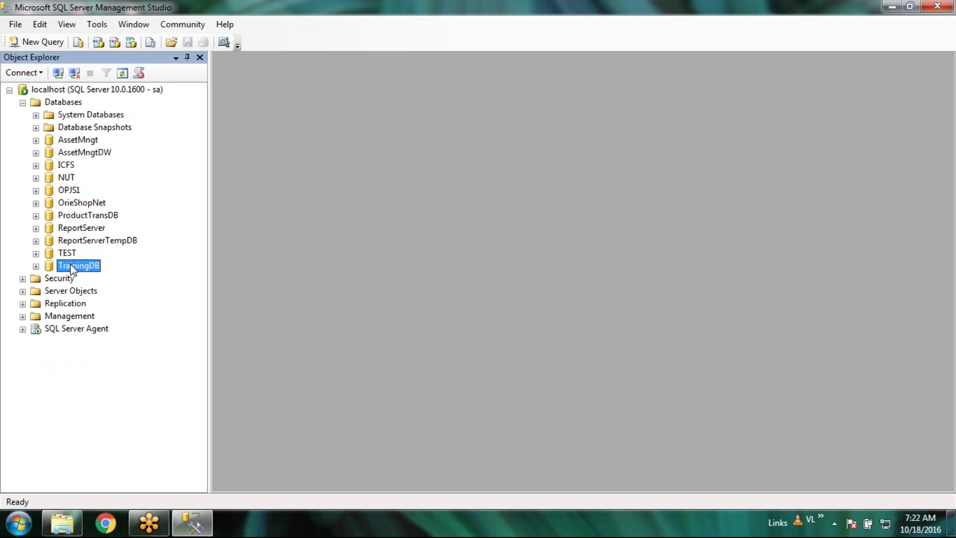
{"action": "left_click", "coordinate": [107, 240]}
{"action": "left_click", "coordinate": [95, 230]}
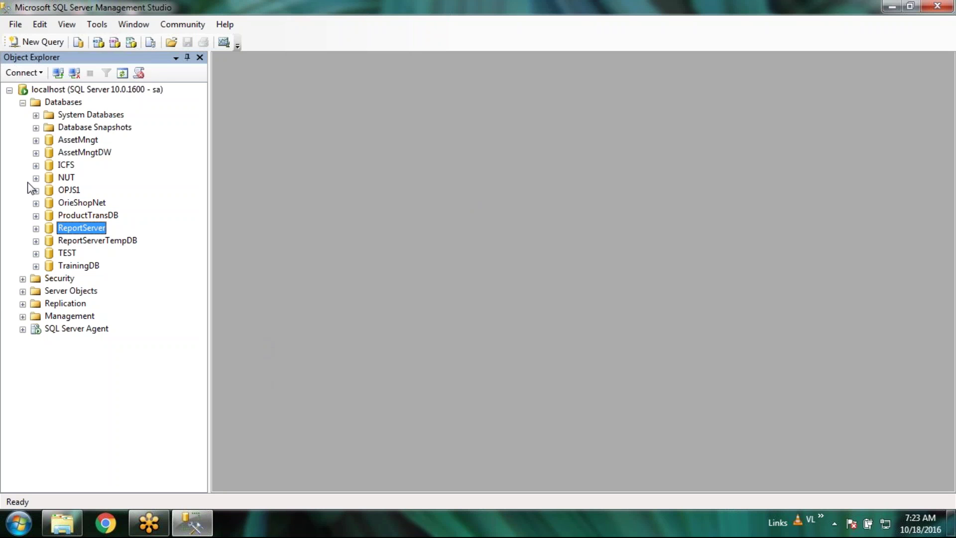
Expand AssetMngt, show its Tables list, then collapse Tables again
{"action": "left_click", "coordinate": [36, 140]}
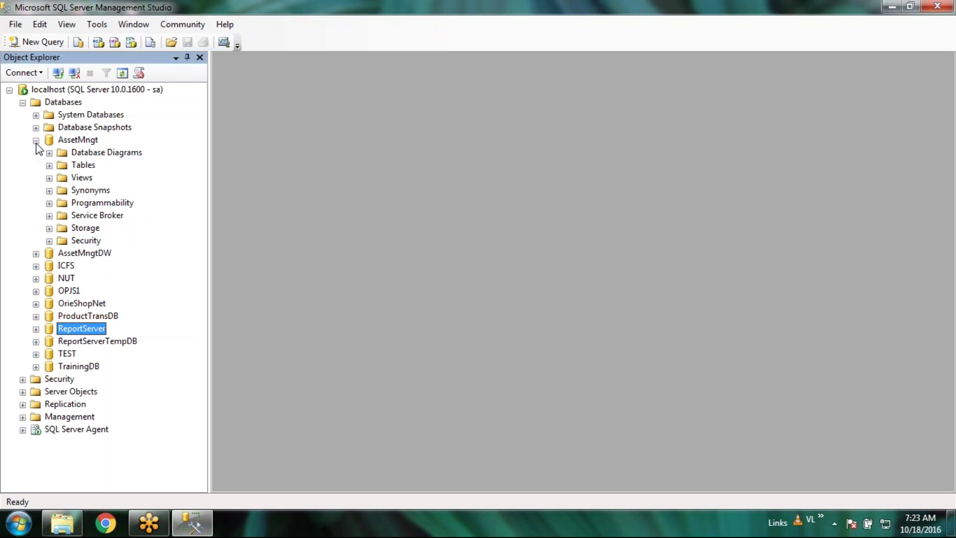
{"action": "left_click", "coordinate": [50, 166]}
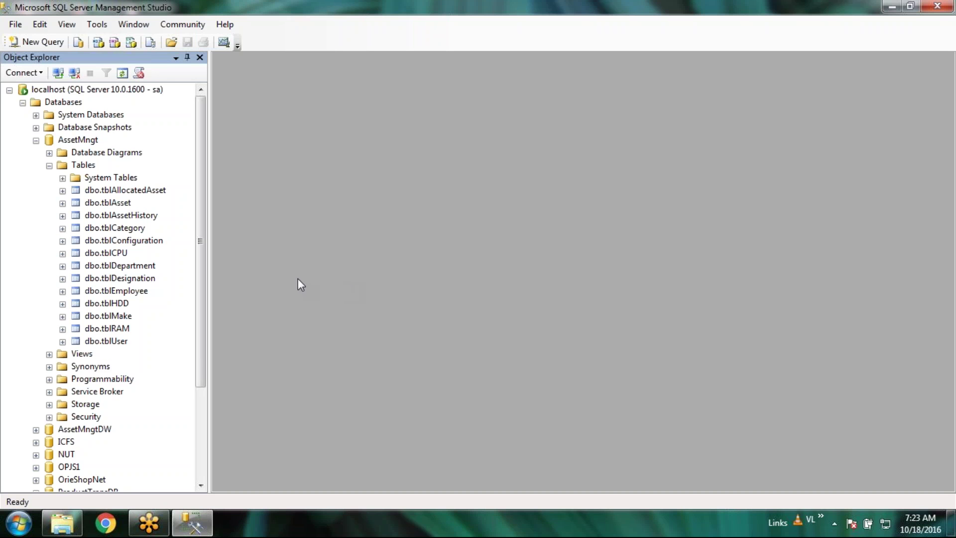
{"action": "left_click", "coordinate": [49, 165]}
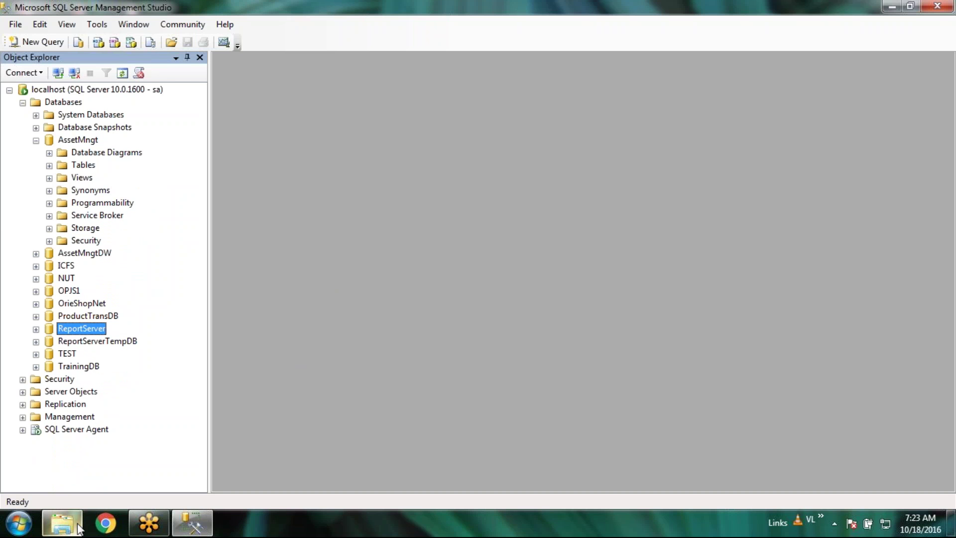
{"action": "mouse_move", "coordinate": [62, 523]}
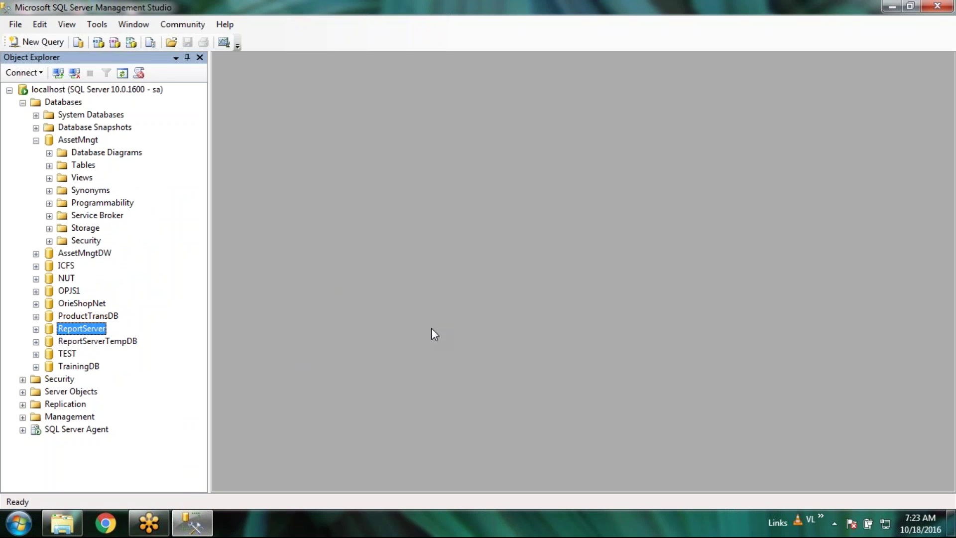
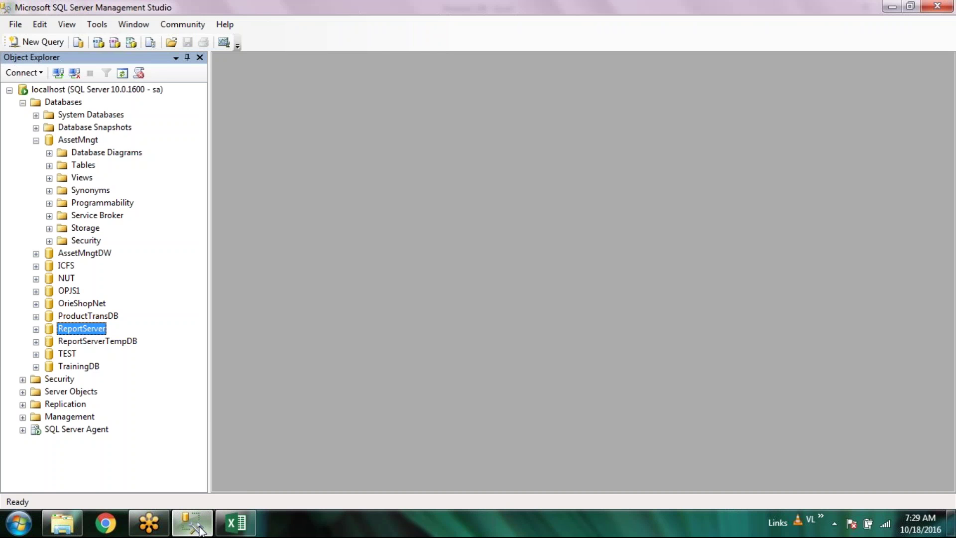
Expand ProductTransDB's tables and open the Customer table's top 200 rows for editing
{"action": "left_click", "coordinate": [36, 317]}
{"action": "left_click", "coordinate": [49, 342]}
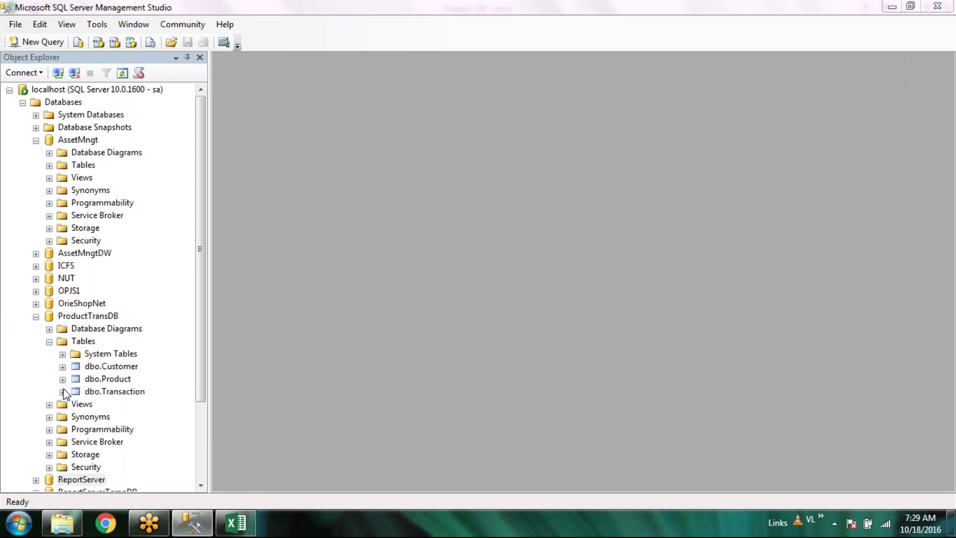
{"action": "left_click", "coordinate": [121, 369]}
{"action": "right_click", "coordinate": [120, 367]}
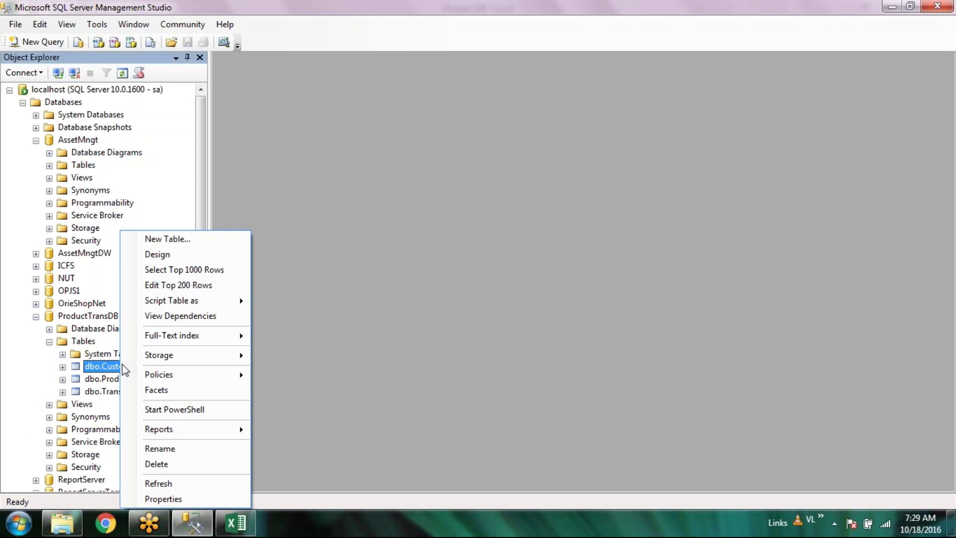
{"action": "left_click", "coordinate": [214, 285]}
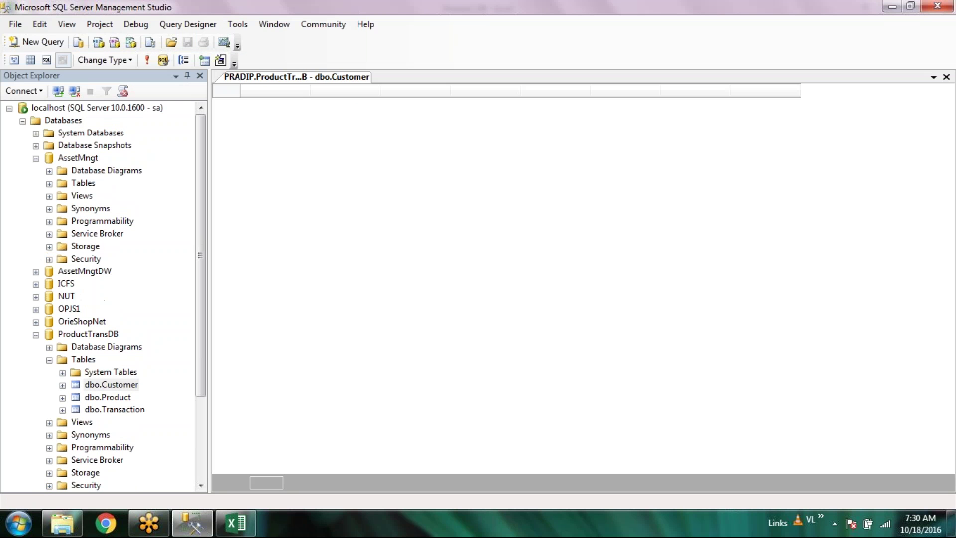
Open the Product and Transaction tables' top 200 rows for editing, then collapse ProductTransDB
{"action": "right_click", "coordinate": [107, 397]}
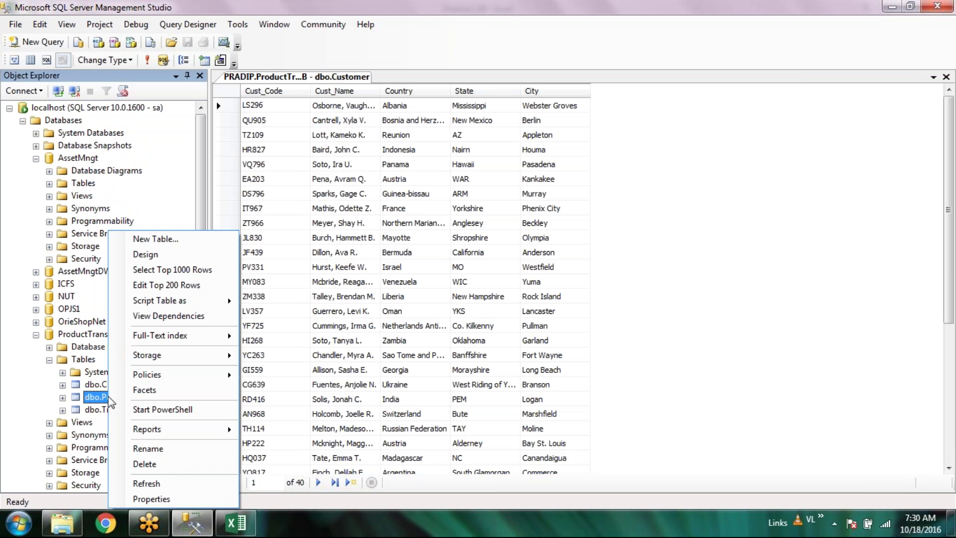
{"action": "left_click", "coordinate": [200, 286]}
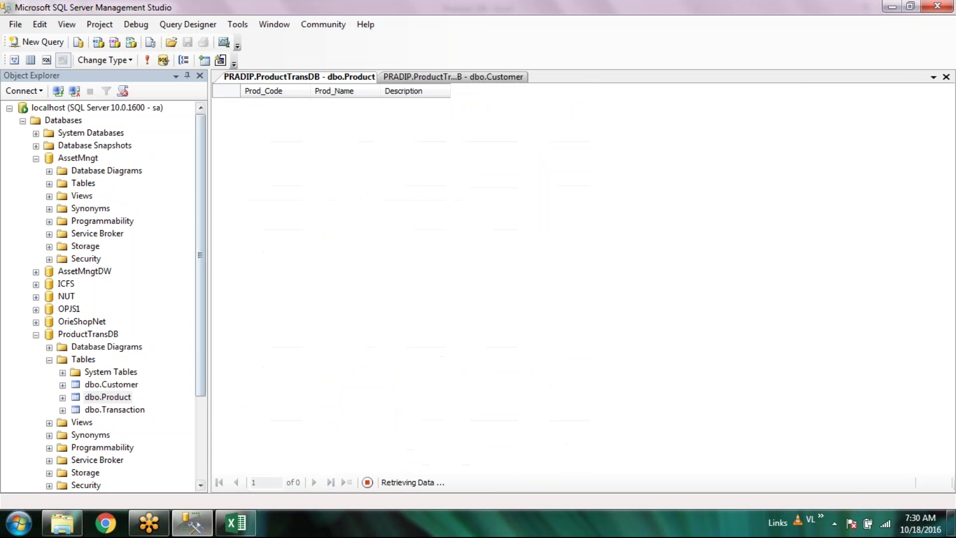
{"action": "right_click", "coordinate": [102, 409]}
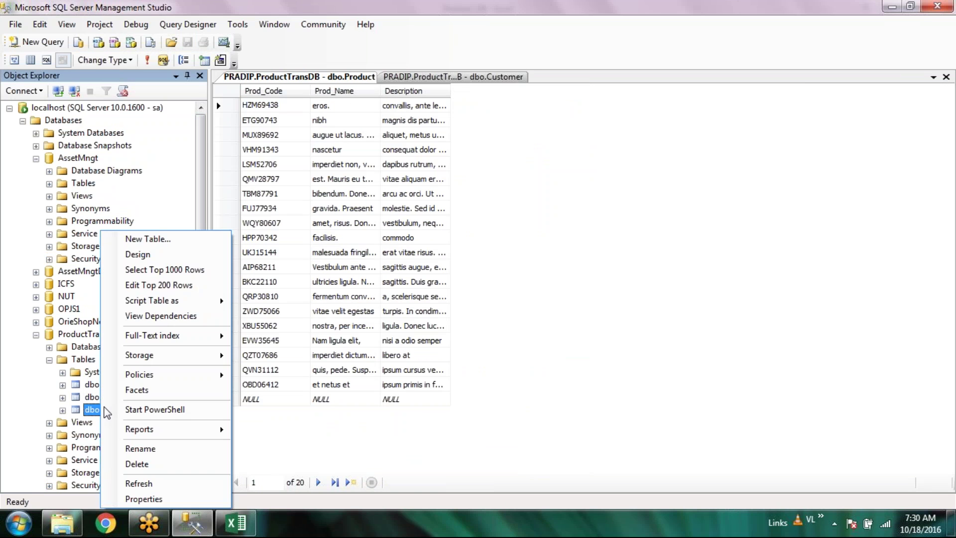
{"action": "left_click", "coordinate": [189, 279]}
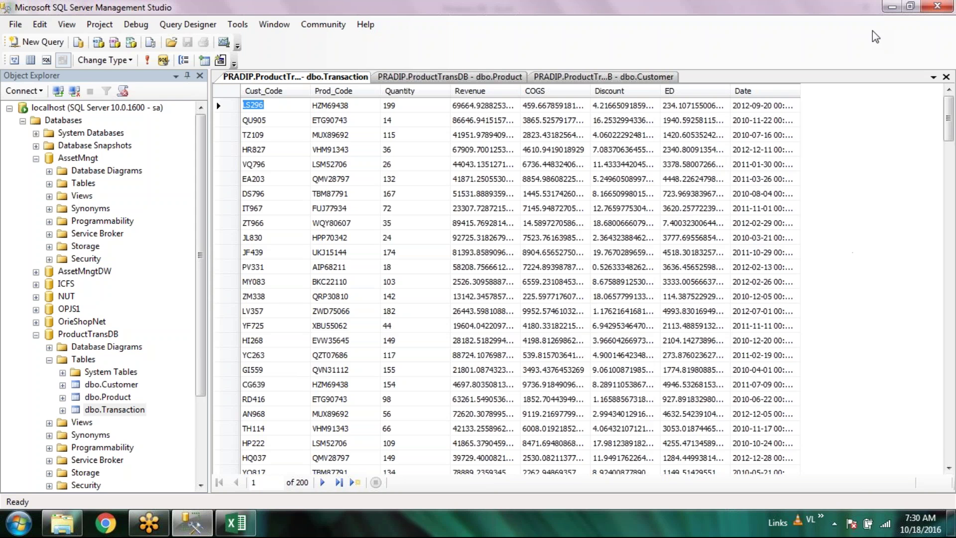
{"action": "left_click", "coordinate": [50, 360]}
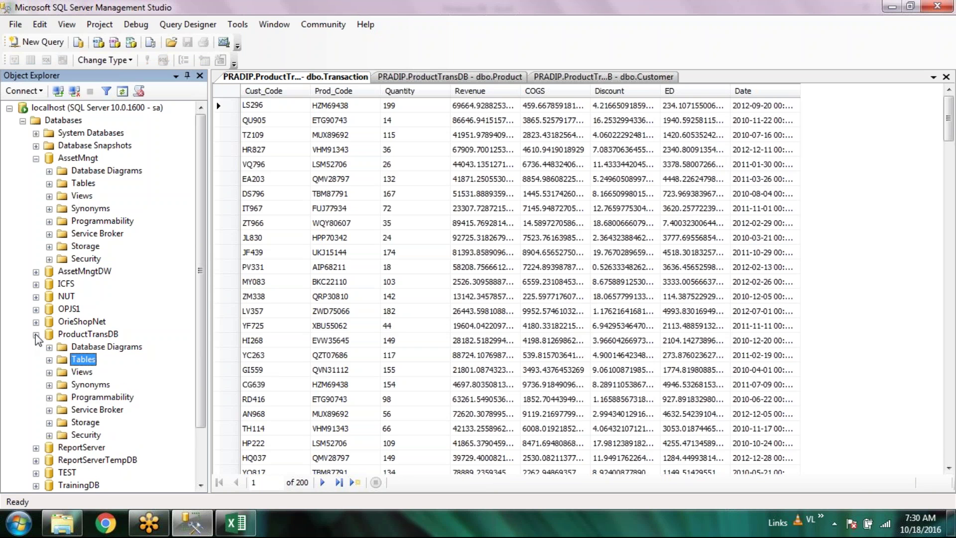
{"action": "left_click", "coordinate": [36, 335]}
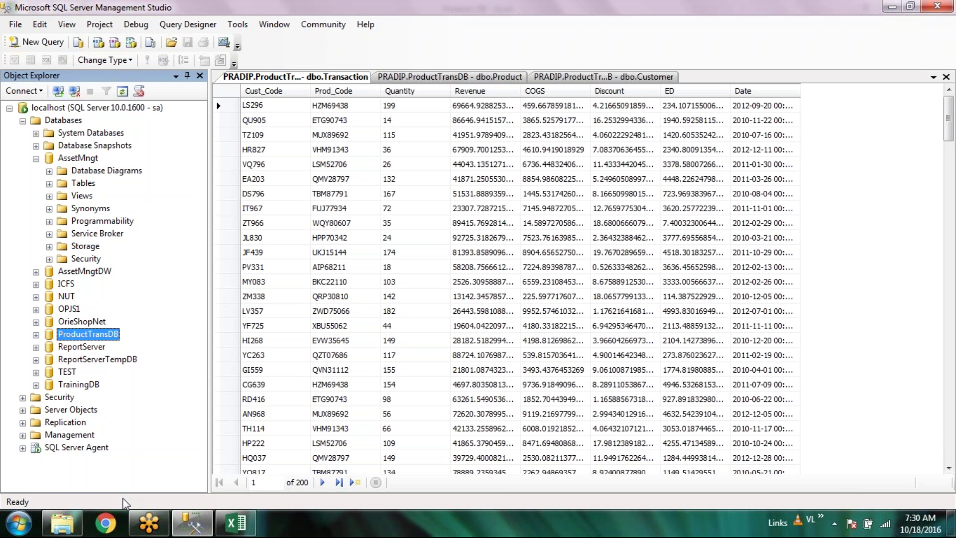
Dismiss a taskbar context menu and launch Notepad from the Start menu
{"action": "left_click", "coordinate": [430, 530]}
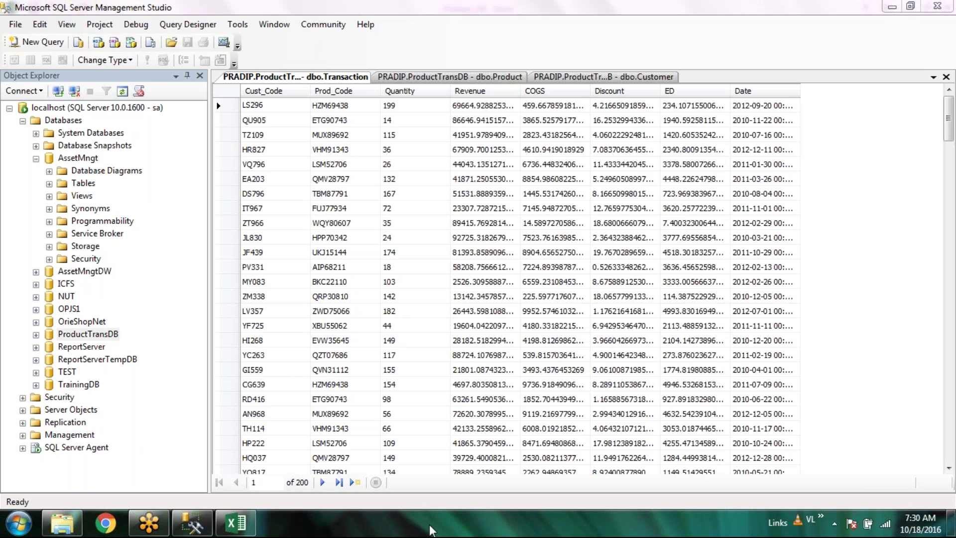
{"action": "right_click", "coordinate": [431, 530]}
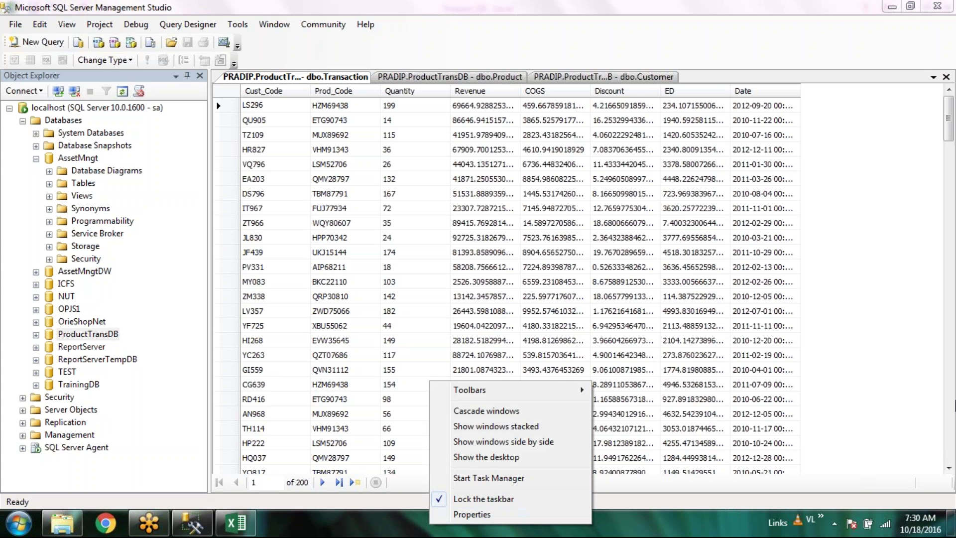
{"action": "left_click", "coordinate": [354, 525]}
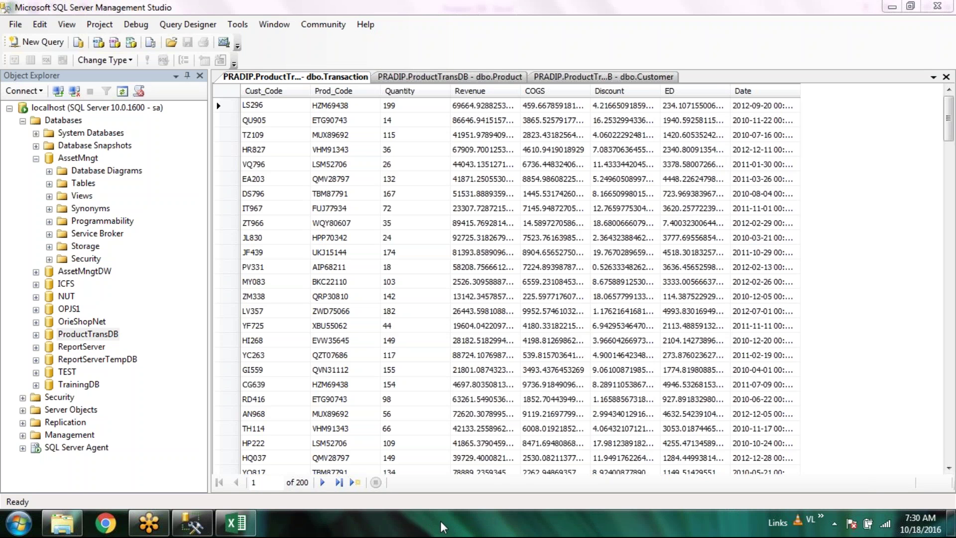
{"action": "left_click", "coordinate": [13, 527]}
{"action": "left_click", "coordinate": [56, 143]}
Type 'SAP (Oracle)' and 'HRMS (SQL)' on separate lines
{"action": "type", "text": "SA"}
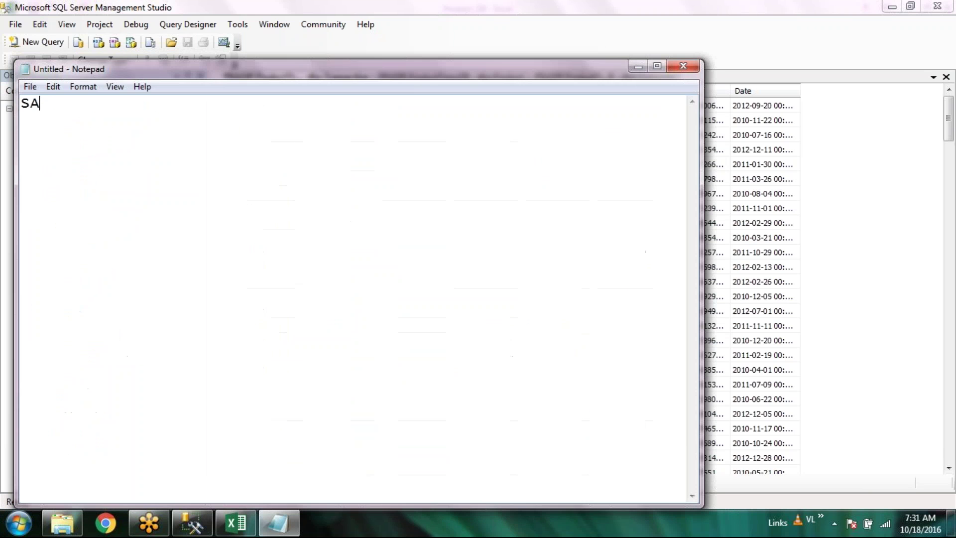
{"action": "type", "text": "P (Oracl)"}
{"action": "key", "text": "Left"}
{"action": "type", "text": "Oracle"}
{"action": "key", "text": "Return"}
{"action": "key", "text": "Return"}
{"action": "type", "text": "HRM"}
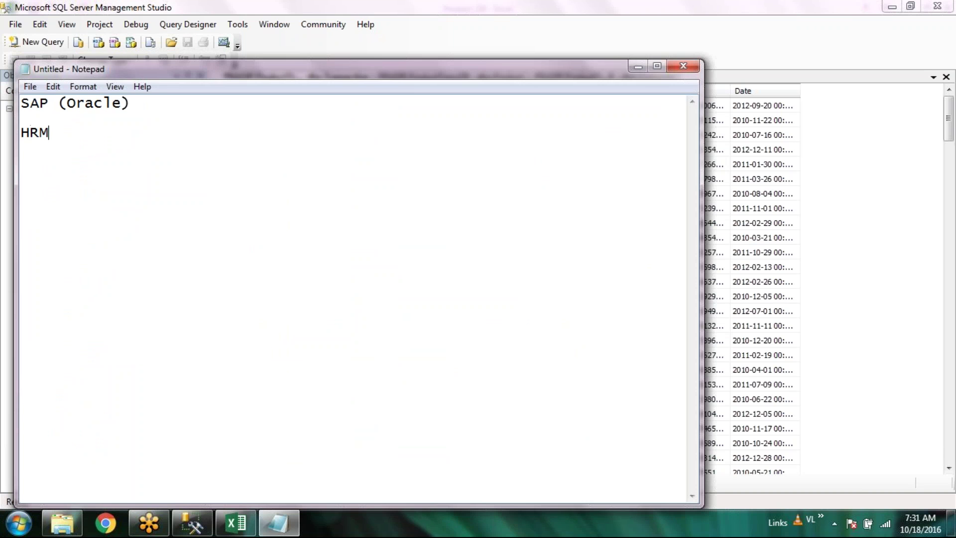
{"action": "type", "text": "S (SQ)"}
{"action": "key", "text": "Left"}
{"action": "type", "text": "SQL"}
{"action": "key", "text": "Right"}
{"action": "key", "text": "Return"}
Add the entries 'Attendance System (My SQL)' and 'Canteen (Access)'
{"action": "type", "text": "Atte"}
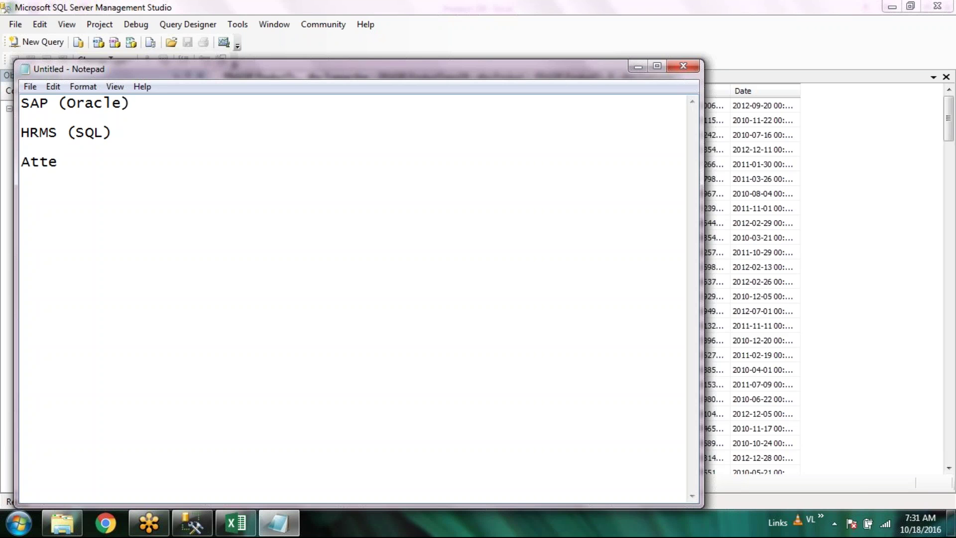
{"action": "type", "text": "ndance System ()"}
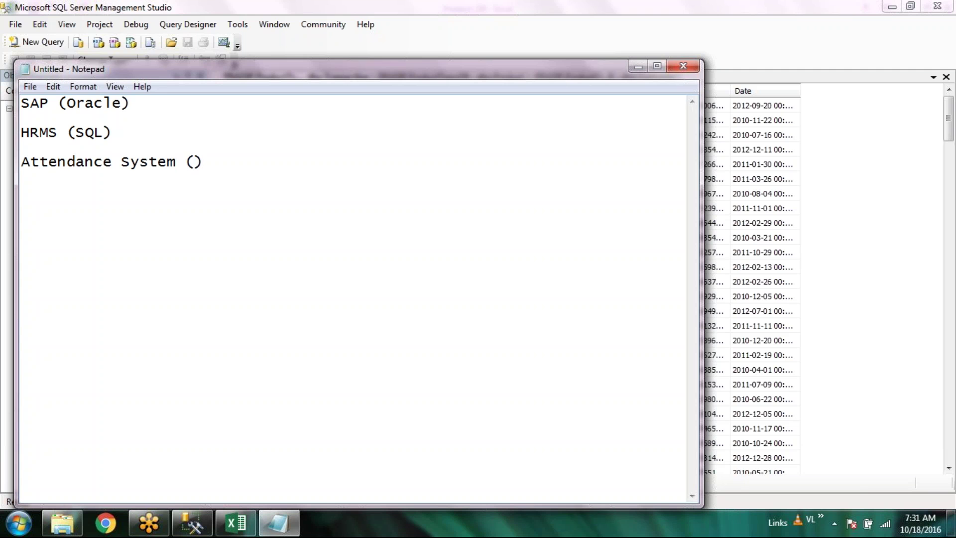
{"action": "key", "text": "Left"}
{"action": "type", "text": "My SQL"}
{"action": "key", "text": "End"}
{"action": "key", "text": "Return"}
{"action": "key", "text": "Return"}
{"action": "type", "text": "Cane"}
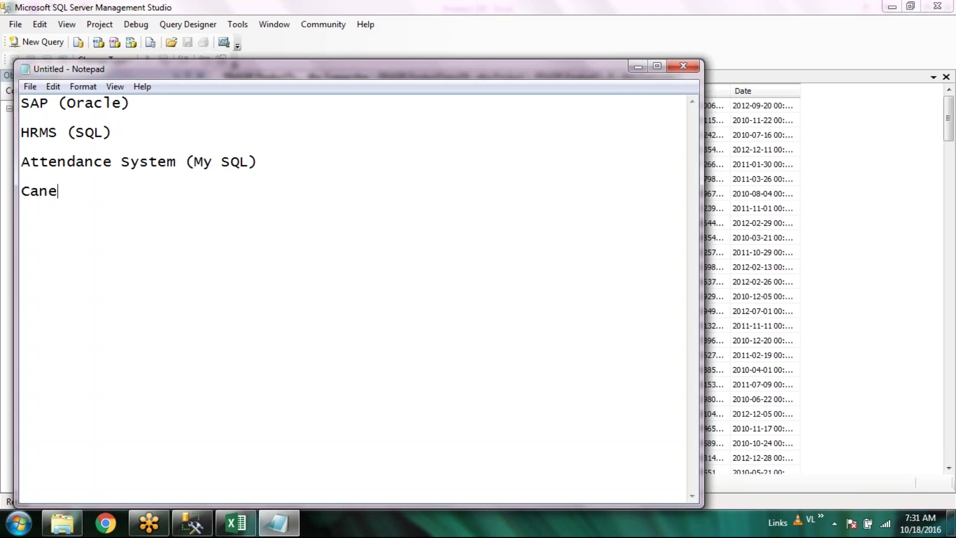
{"action": "key", "text": "BackSpace"}
{"action": "type", "text": "teen ()"}
{"action": "key", "text": "Left"}
{"action": "type", "text": "Access"}
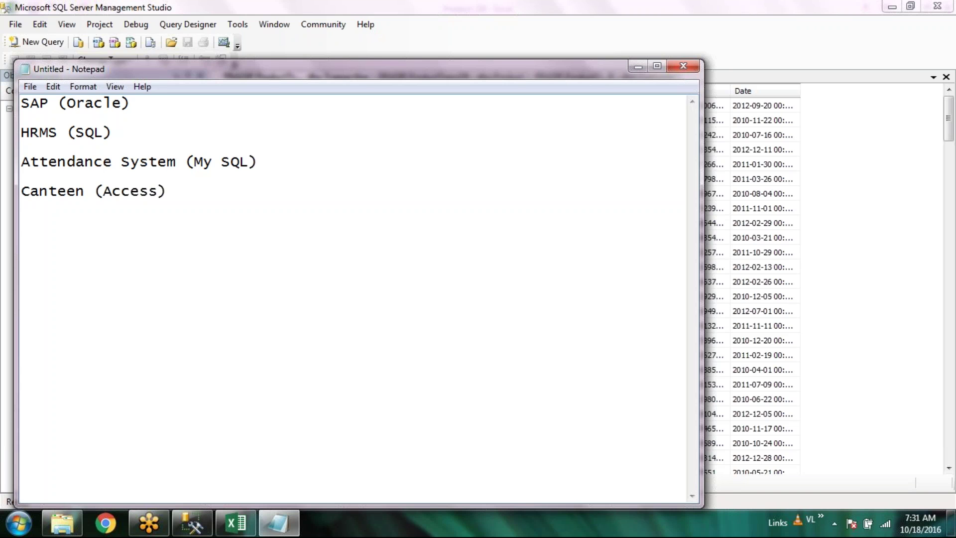
Highlight the four system lines and point out the SAP, HRMS and Canteen entries
{"action": "left_click_drag", "start_coordinate": [281, 207], "coordinate": [7, 73]}
{"action": "left_click", "coordinate": [370, 255]}
{"action": "left_click", "coordinate": [172, 106]}
{"action": "left_click", "coordinate": [144, 132]}
{"action": "left_click", "coordinate": [232, 200]}
{"action": "left_click", "coordinate": [108, 129]}
{"action": "left_click", "coordinate": [144, 98]}
{"action": "left_click", "coordinate": [311, 248]}
Add 'EmpId' below Canteen (Access) with a blank line above it
{"action": "key", "text": "Return"}
{"action": "key", "text": "Return"}
{"action": "type", "text": "EmpId"}
{"action": "key", "text": "Home"}
{"action": "key", "text": "Return"}
{"action": "key", "text": "Return"}
{"action": "key", "text": "Up"}
Highlight the system list, then the database names Oracle, SQL and My SQL
{"action": "left_click_drag", "start_coordinate": [168, 193], "coordinate": [5, 106]}
{"action": "left_click", "coordinate": [195, 195]}
{"action": "left_click_drag", "start_coordinate": [60, 104], "coordinate": [196, 94]}
{"action": "left_click", "coordinate": [128, 147]}
{"action": "left_click_drag", "start_coordinate": [68, 132], "coordinate": [112, 133]}
{"action": "left_click_drag", "start_coordinate": [194, 157], "coordinate": [360, 158]}
{"action": "left_click", "coordinate": [229, 214]}
{"action": "left_click", "coordinate": [99, 191]}
{"action": "left_click", "coordinate": [173, 192]}
Highlight (SQL), (Oracle) and (Access) again and place the caret below EmpId
{"action": "left_click", "coordinate": [111, 131]}
{"action": "left_click", "coordinate": [260, 173]}
{"action": "left_click", "coordinate": [67, 133]}
{"action": "left_click_drag", "start_coordinate": [68, 133], "coordinate": [160, 126]}
{"action": "left_click_drag", "start_coordinate": [58, 100], "coordinate": [131, 104]}
{"action": "left_click_drag", "start_coordinate": [95, 191], "coordinate": [185, 195]}
{"action": "left_click", "coordinate": [212, 244]}
{"action": "left_click", "coordinate": [97, 241]}
{"action": "left_click", "coordinate": [136, 302]}
Type 'ETL (Extract Transform Load) - SSIS (Sql Server Integration Service)' below EmpId
{"action": "type", "text": "ETL ()"}
{"action": "key", "text": "Left"}
{"action": "type", "text": "Extract Transform"}
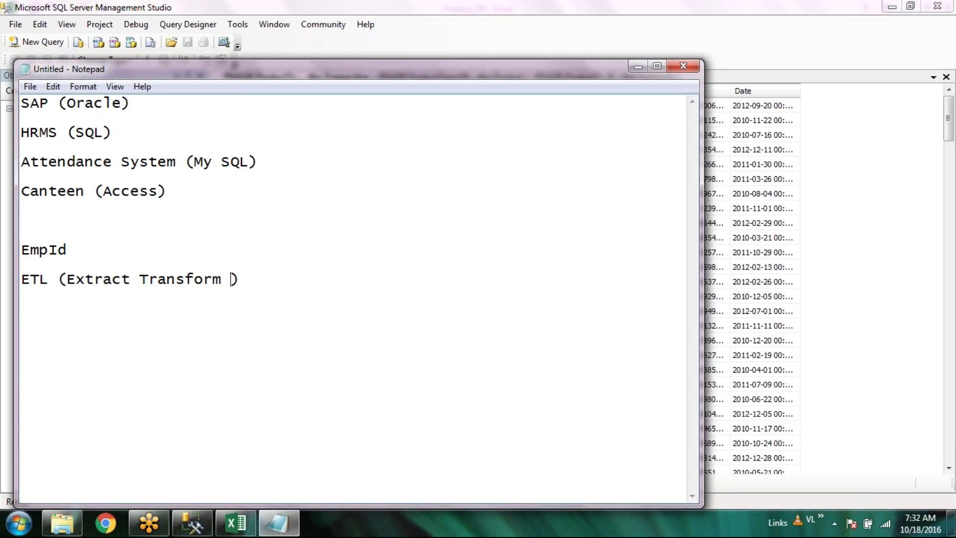
{"action": "type", "text": " Load"}
{"action": "key", "text": "Down"}
{"action": "key", "text": "End"}
{"action": "type", "text": "- SSIA"}
{"action": "key", "text": "BackSpace"}
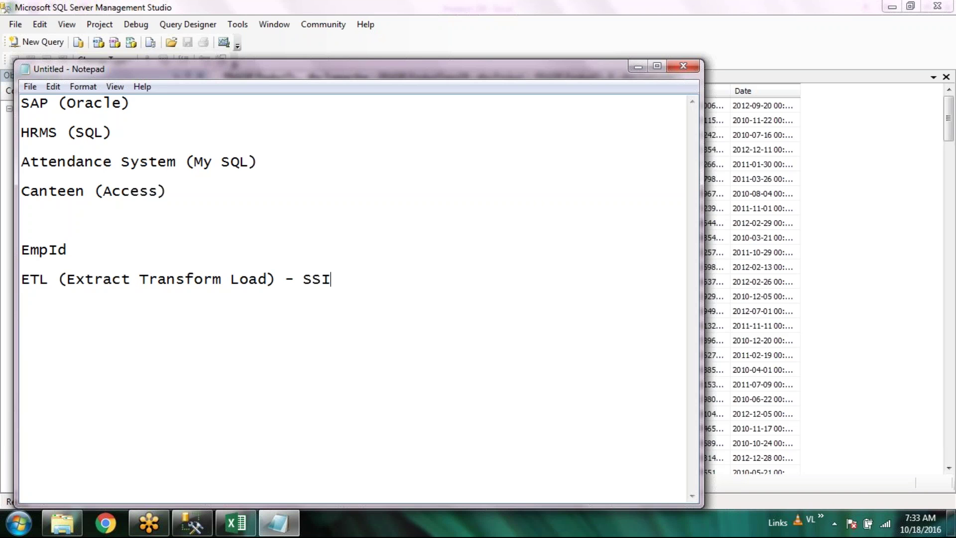
{"action": "type", "text": "S"}
{"action": "key", "text": "Left"}
{"action": "key", "text": "Left"}
{"action": "key", "text": "Right"}
{"action": "key", "text": "Right"}
{"action": "key", "text": "Right"}
{"action": "key", "text": "Right"}
{"action": "type", "text": "(Extract Transform Load) - SSIS (Sql Server"}
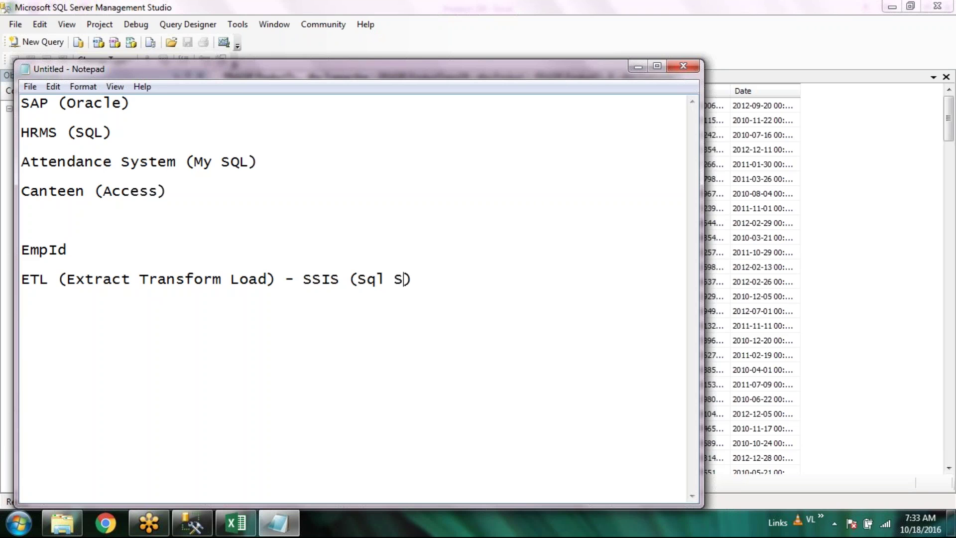
{"action": "type", "text": " Integration Service"}
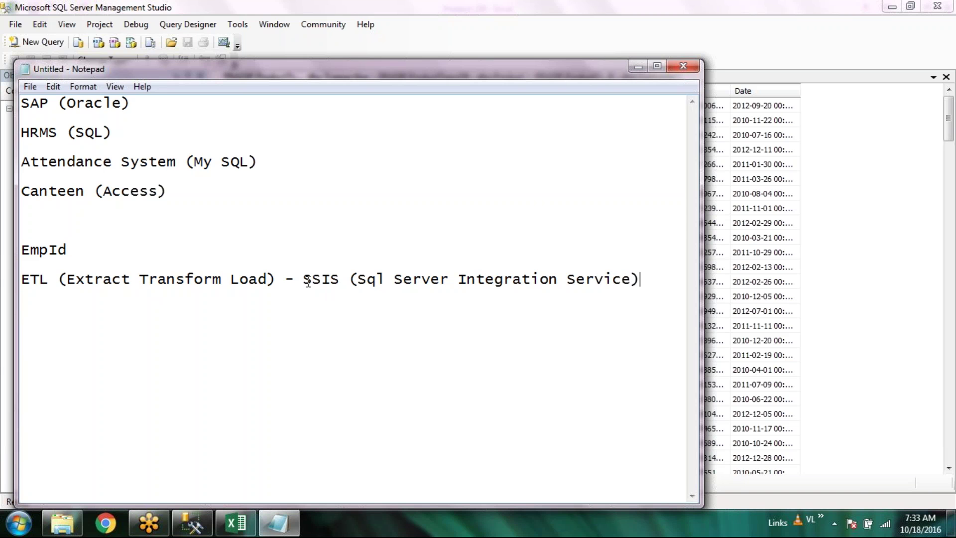
{"action": "left_click_drag", "start_coordinate": [303, 281], "coordinate": [661, 296]}
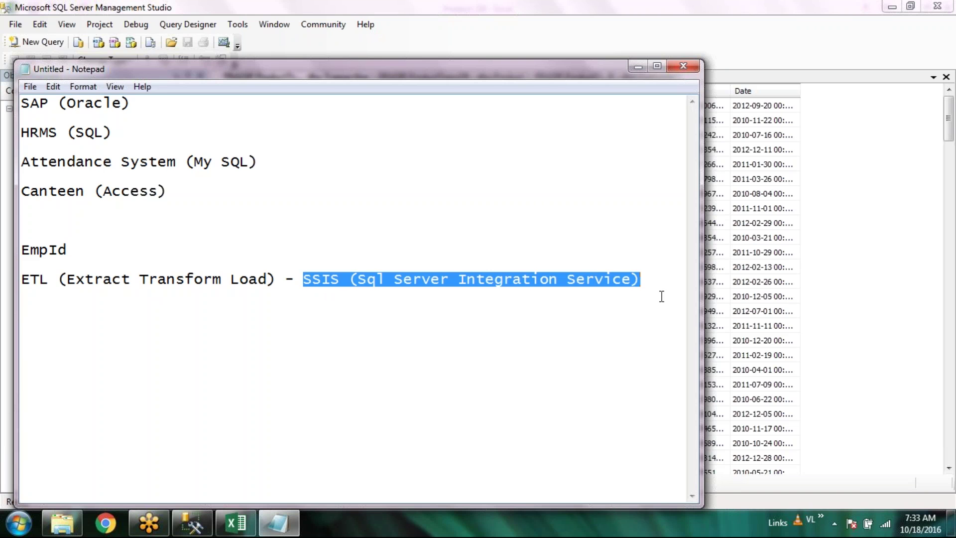
Highlight 'ETL (Extract Transform Load)' and add a new line below the ETL line
{"action": "left_click", "coordinate": [646, 285]}
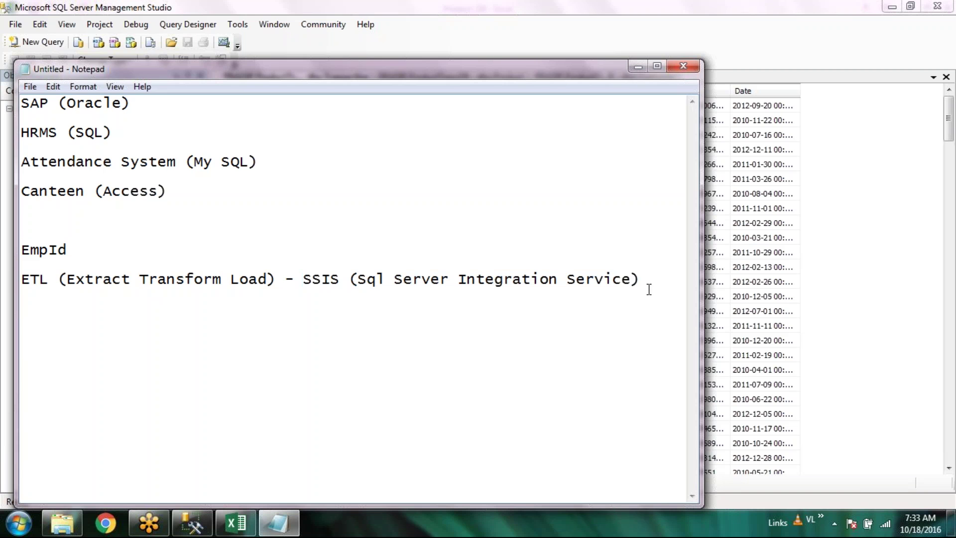
{"action": "left_click", "coordinate": [298, 290]}
{"action": "left_click", "coordinate": [278, 280]}
{"action": "left_click_drag", "start_coordinate": [276, 280], "coordinate": [21, 279]}
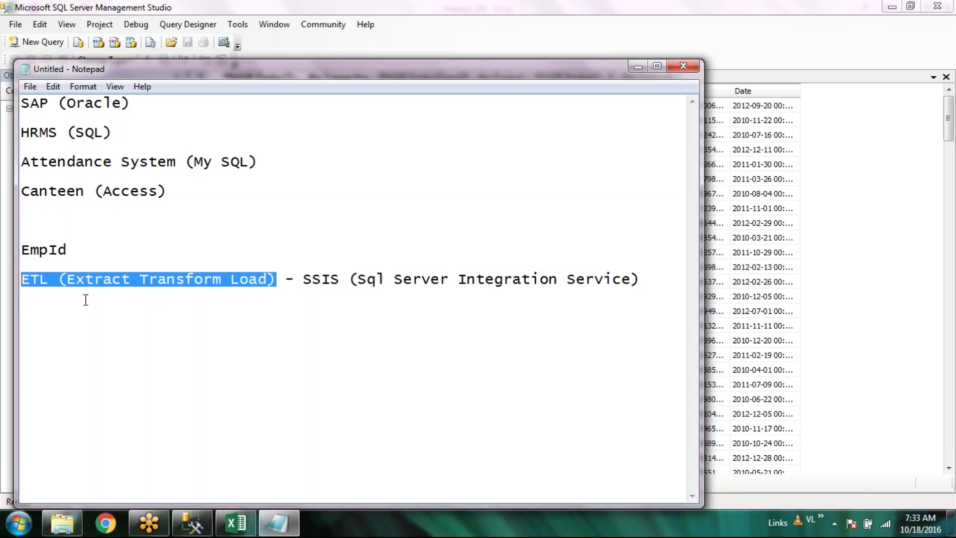
{"action": "left_click", "coordinate": [305, 281]}
{"action": "left_click", "coordinate": [659, 284]}
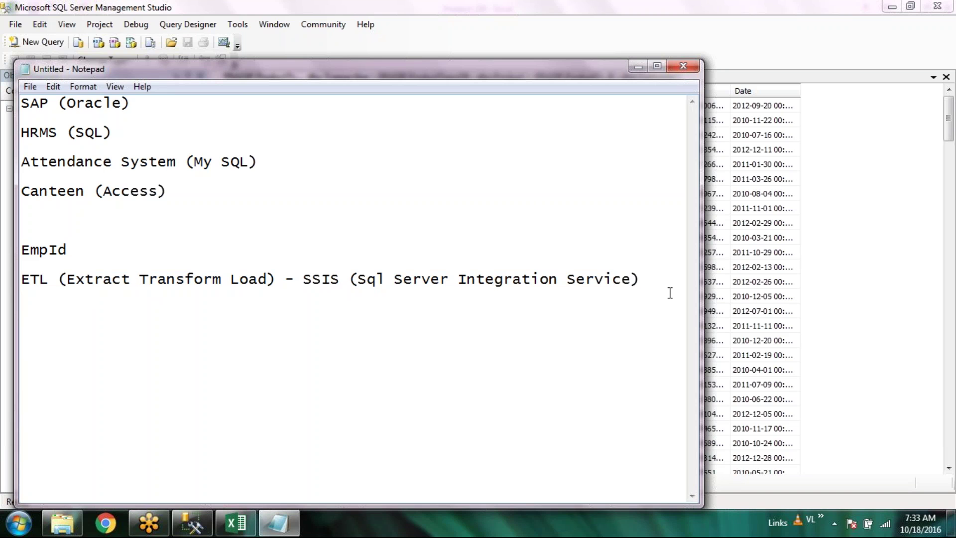
{"action": "key", "text": "Return"}
Highlight the SAP (Oracle), HRMS (SQL) and Attendance System (My SQL) lines in turn
{"action": "left_click", "coordinate": [156, 101]}
{"action": "key", "text": "shift+Home"}
{"action": "left_click_drag", "start_coordinate": [112, 132], "coordinate": [9, 133]}
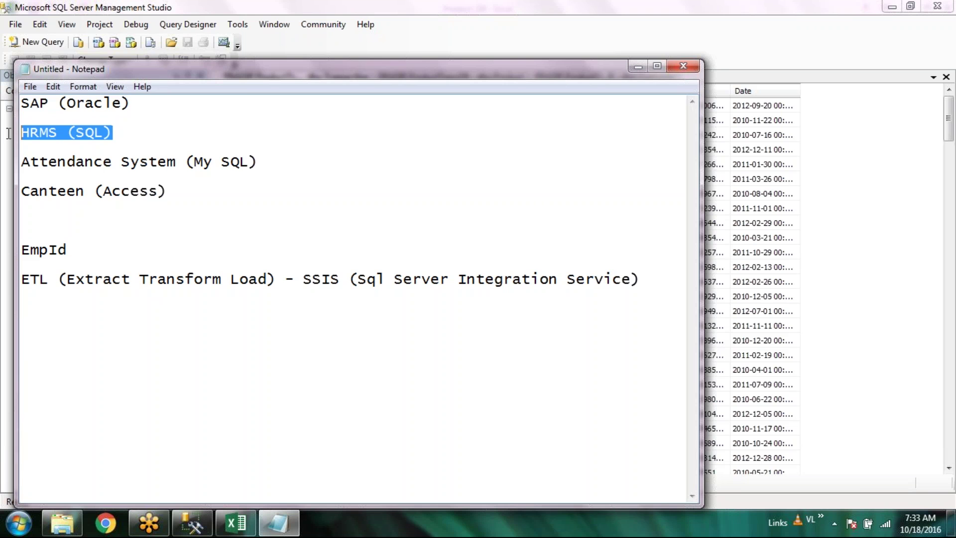
{"action": "left_click_drag", "start_coordinate": [256, 162], "coordinate": [8, 165]}
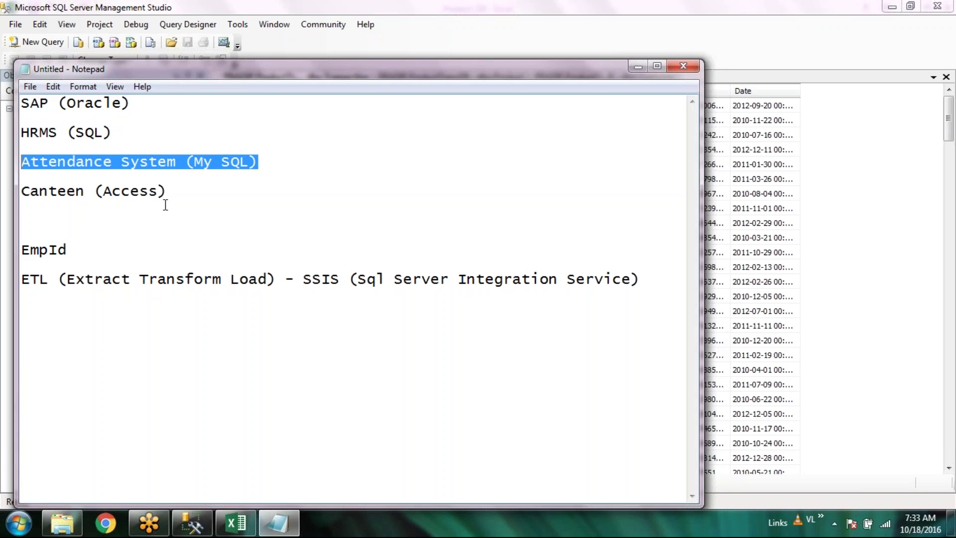
{"action": "left_click", "coordinate": [45, 333]}
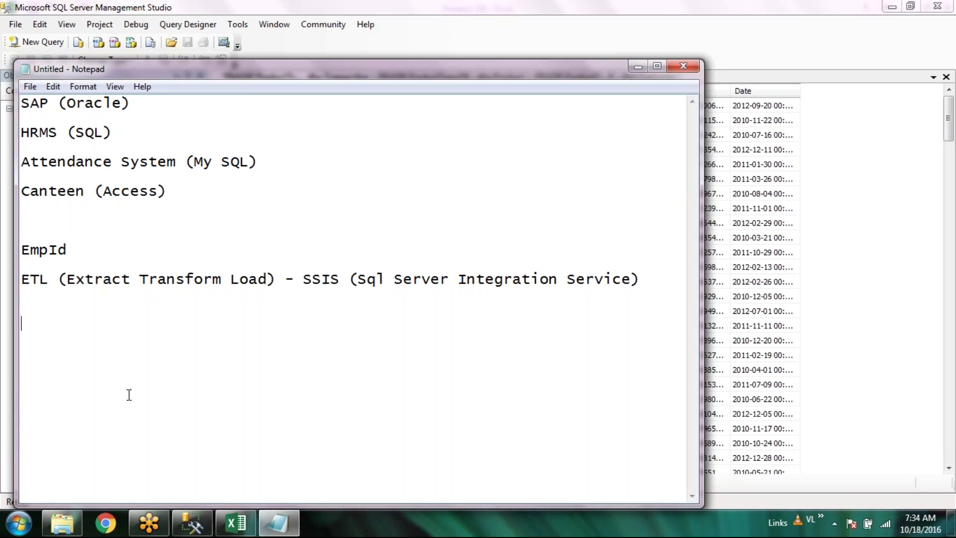
Type 'Extraction: will fetch data from different system ad store in staging db' below ETL
{"action": "left_click", "coordinate": [62, 328]}
{"action": "left_click", "coordinate": [145, 105]}
{"action": "left_click_drag", "start_coordinate": [145, 105], "coordinate": [58, 106]}
{"action": "left_click_drag", "start_coordinate": [112, 132], "coordinate": [73, 133]}
{"action": "left_click_drag", "start_coordinate": [261, 162], "coordinate": [201, 163]}
{"action": "left_click", "coordinate": [214, 219]}
{"action": "type", "text": "Extraction"}
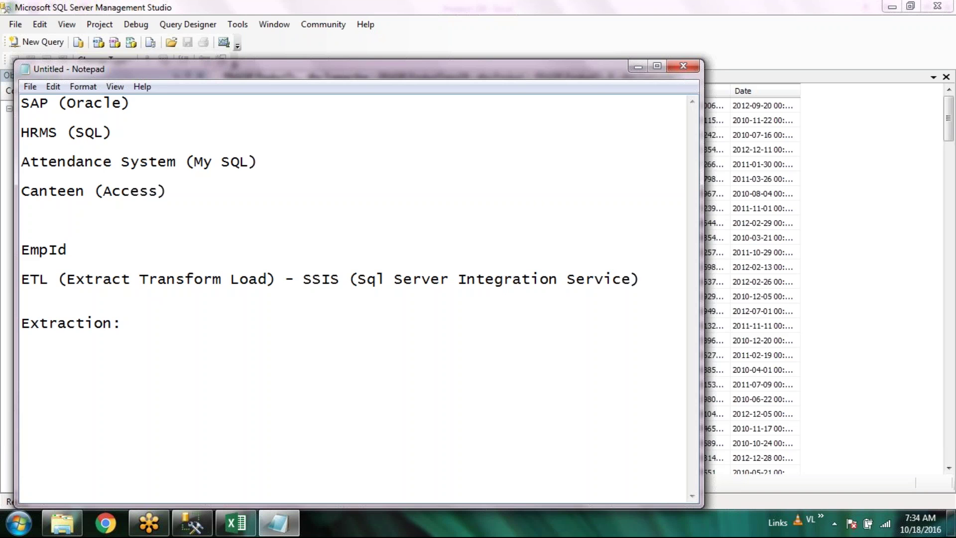
{"action": "type", "text": ": will fetch data from different system "}
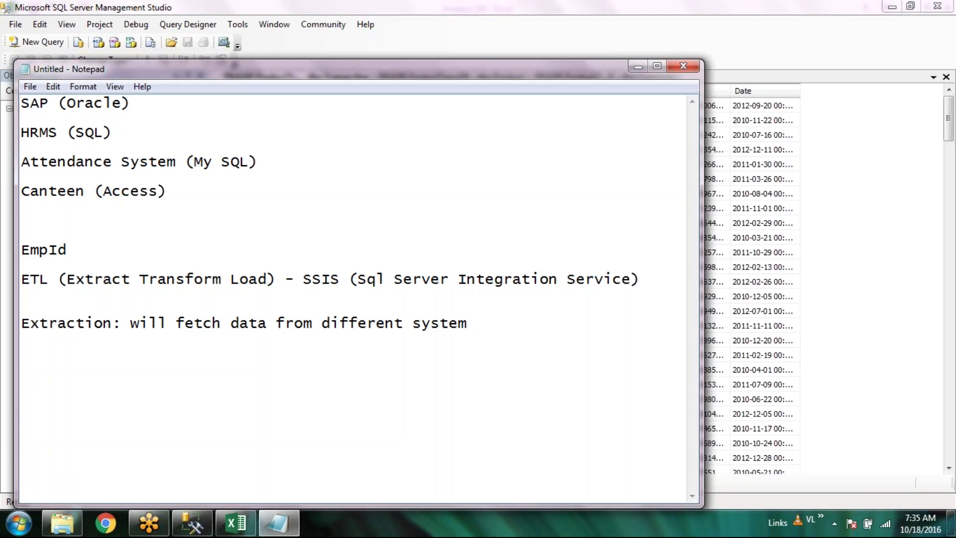
{"action": "type", "text": "ad store in staging db"}
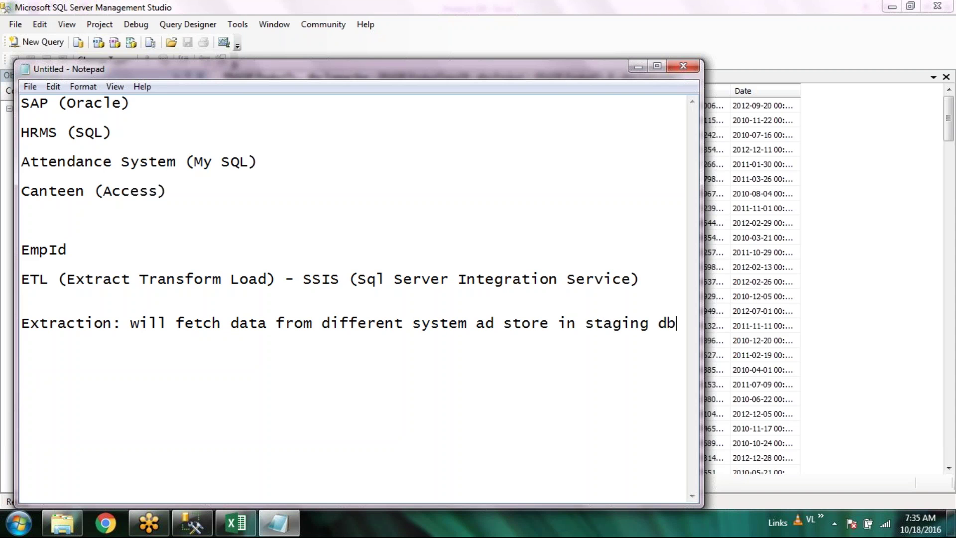
Review the source lines, highlighting (Oracle), (SQL) and (My SQL) in turn
{"action": "left_click", "coordinate": [264, 161]}
{"action": "left_click", "coordinate": [165, 134]}
{"action": "left_click", "coordinate": [172, 105]}
{"action": "left_click_drag", "start_coordinate": [59, 103], "coordinate": [160, 103]}
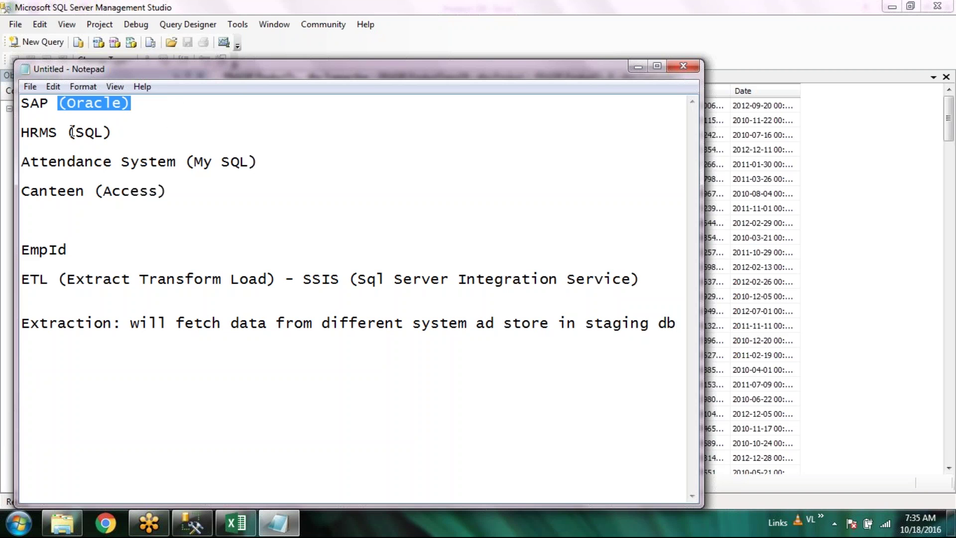
{"action": "left_click_drag", "start_coordinate": [69, 132], "coordinate": [209, 131]}
{"action": "left_click_drag", "start_coordinate": [192, 162], "coordinate": [259, 162]}
{"action": "left_click", "coordinate": [129, 184]}
{"action": "left_click", "coordinate": [200, 196]}
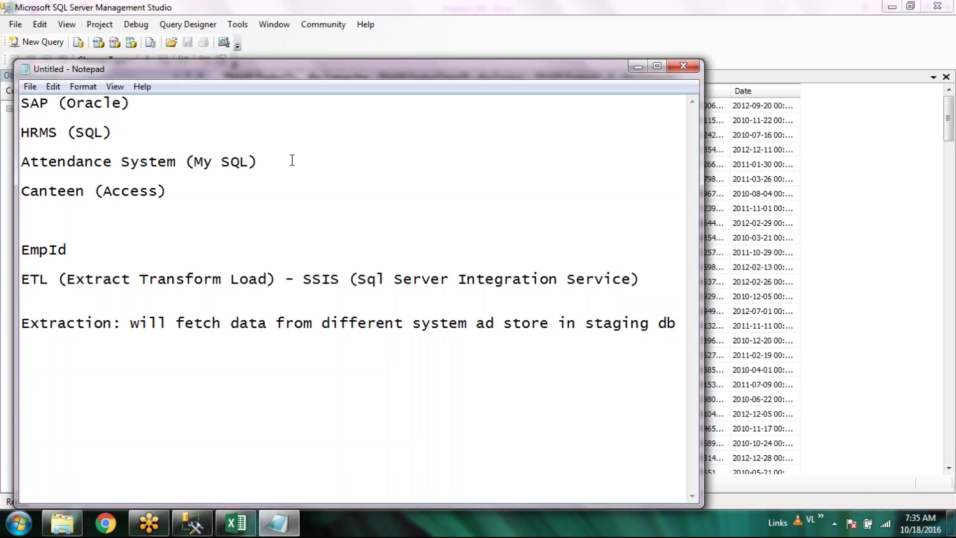
Highlight (My SQL) and (Oracle) once more, then return to the Extraction line
{"action": "left_click", "coordinate": [120, 324]}
{"action": "left_click_drag", "start_coordinate": [257, 162], "coordinate": [186, 162]}
{"action": "left_click", "coordinate": [127, 137]}
{"action": "left_click", "coordinate": [222, 194]}
{"action": "left_click_drag", "start_coordinate": [61, 103], "coordinate": [160, 103]}
{"action": "left_click", "coordinate": [186, 385]}
{"action": "left_click", "coordinate": [194, 190]}
{"action": "left_click", "coordinate": [186, 414]}
Add the line 'here staging DB will be SQL Data base.' below the Extraction line
{"action": "key", "text": "End"}
{"action": "key", "text": "Return"}
{"action": "type", "text": "here staging DB wil"}
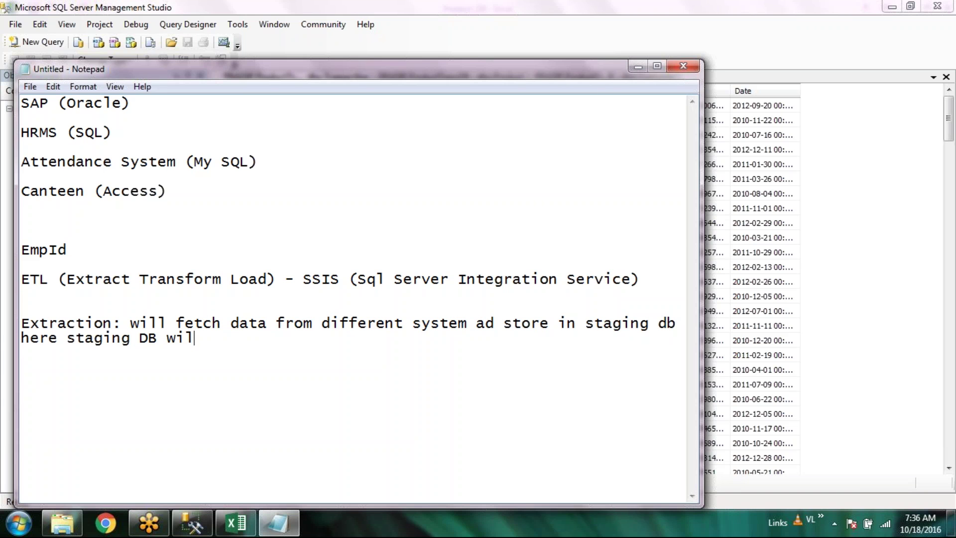
{"action": "type", "text": "l be"}
{"action": "type", "text": "SQL Data "}
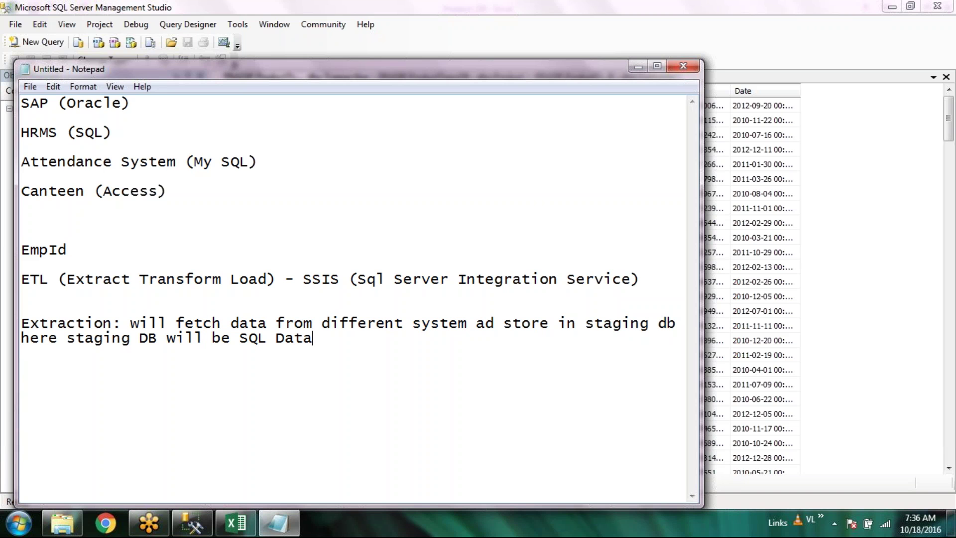
{"action": "type", "text": "base."}
{"action": "key", "text": "Return"}
{"action": "key", "text": "Return"}
Open Order_Database.xlsx from the Flat file Data folder in Excel
{"action": "left_click_drag", "start_coordinate": [128, 130], "coordinate": [29, 132]}
{"action": "left_click", "coordinate": [262, 200]}
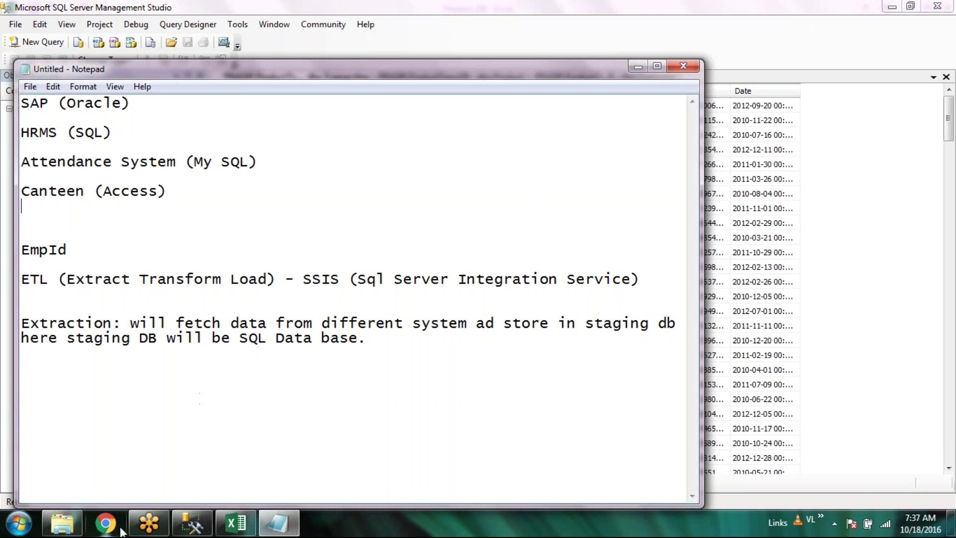
{"action": "left_click", "coordinate": [77, 530]}
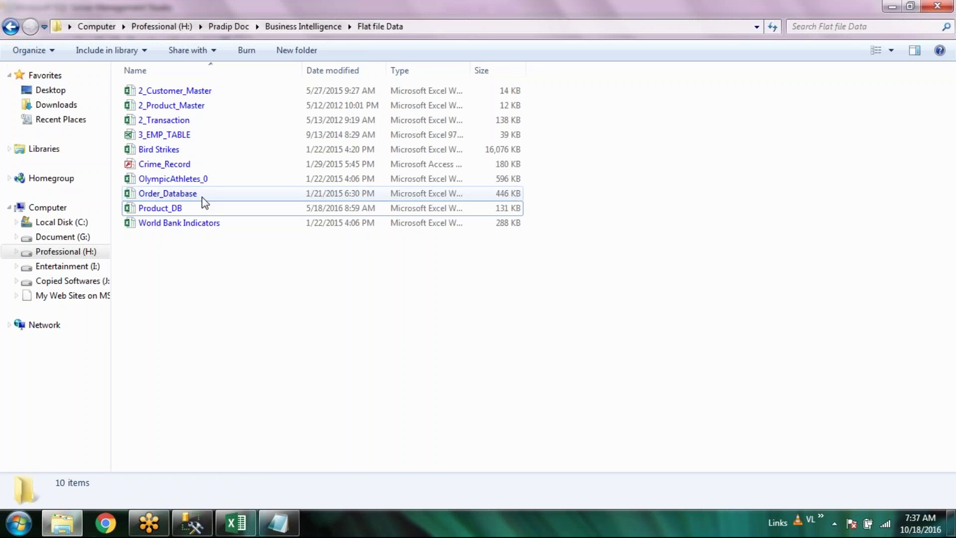
{"action": "double_click", "coordinate": [202, 197]}
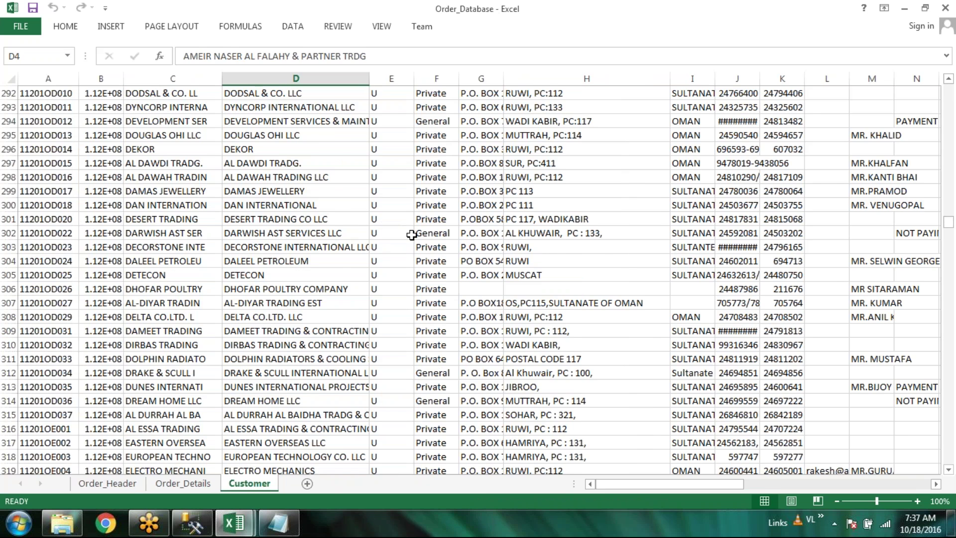
Auto-fit column A on Order_Details and widen column B on Customer
{"action": "left_click", "coordinate": [105, 483]}
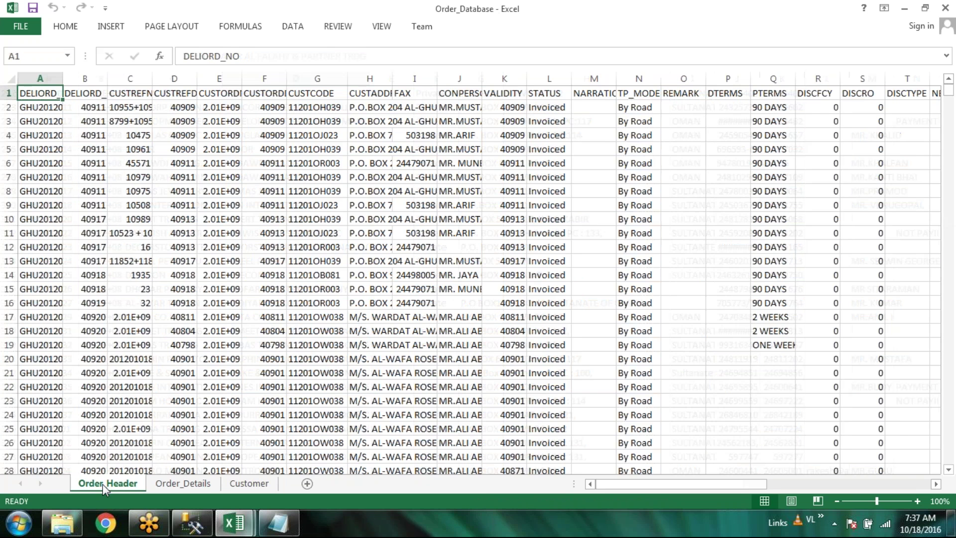
{"action": "left_click", "coordinate": [183, 483]}
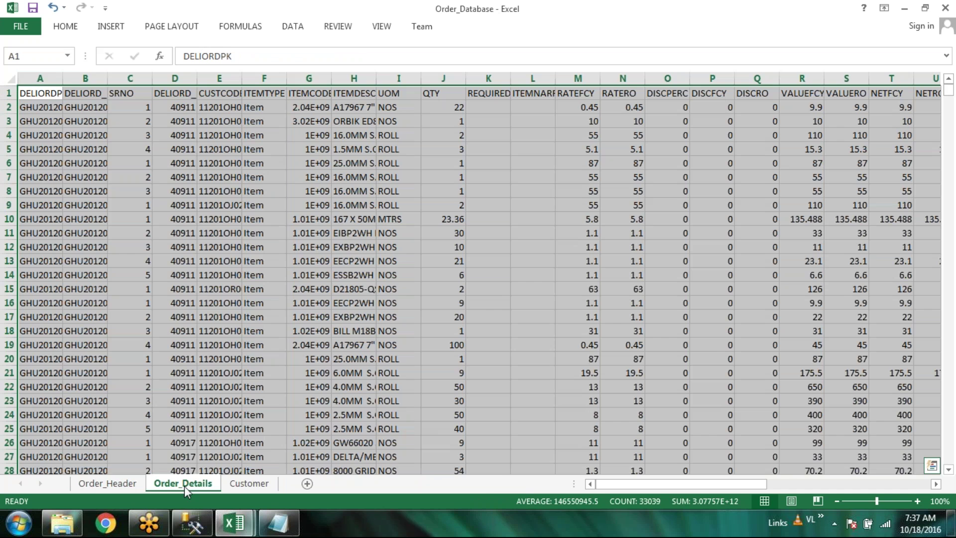
{"action": "double_click", "coordinate": [63, 81]}
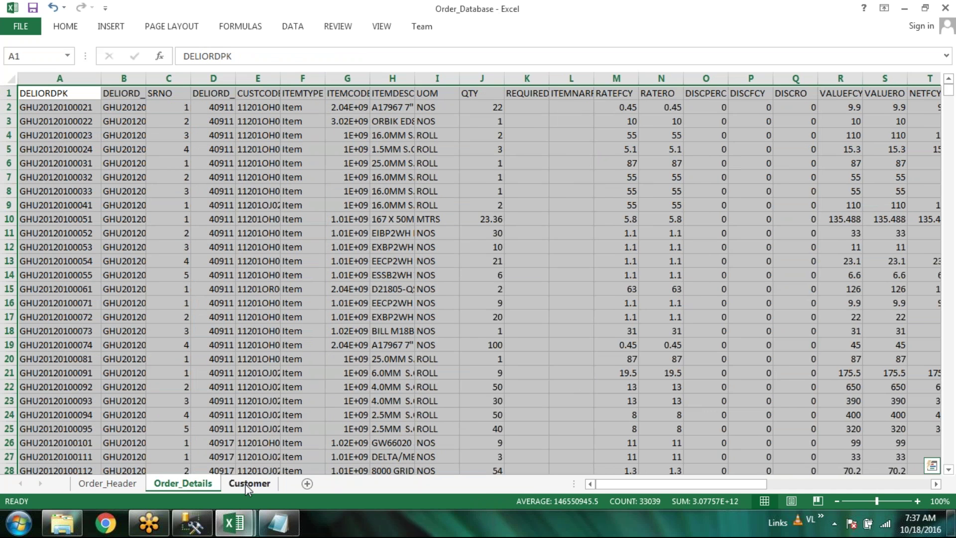
{"action": "left_click", "coordinate": [247, 484]}
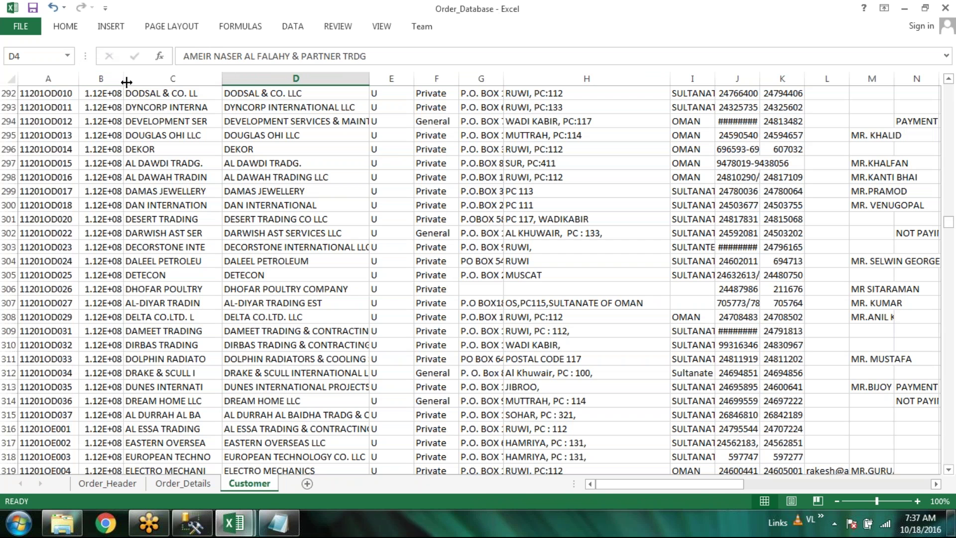
{"action": "left_click_drag", "start_coordinate": [126, 80], "coordinate": [230, 84]}
Rename the Order_Header sheet to 'Order'
{"action": "left_click", "coordinate": [104, 483]}
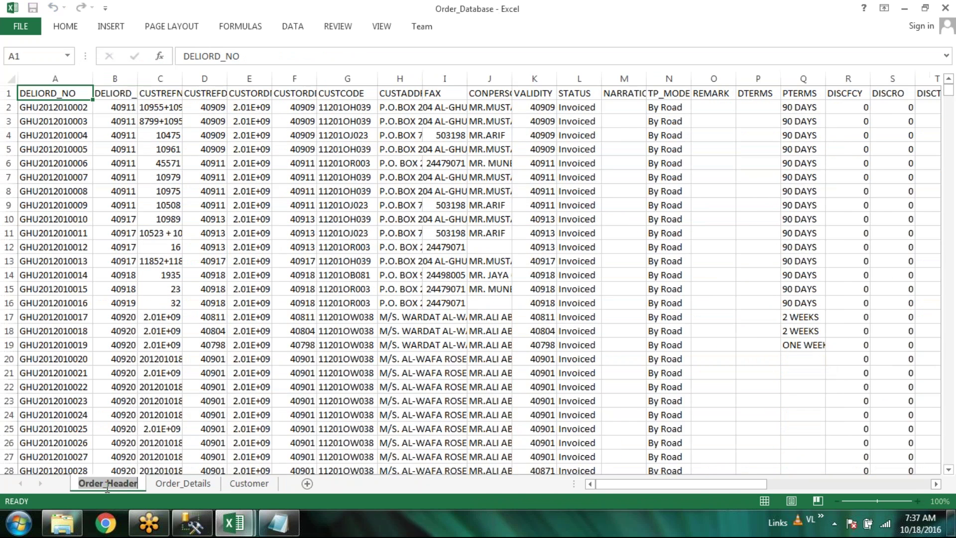
{"action": "key", "text": "Delete"}
{"action": "key", "text": "Delete"}
{"action": "key", "text": "Delete"}
{"action": "key", "text": "Delete"}
{"action": "key", "text": "Delete"}
{"action": "key", "text": "Delete"}
{"action": "key", "text": "Delete"}
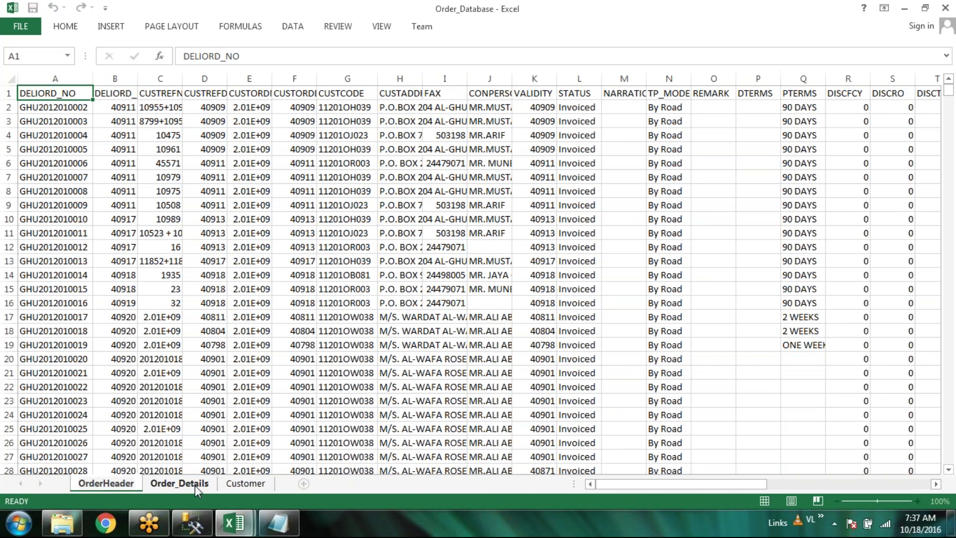
{"action": "key", "text": "Return"}
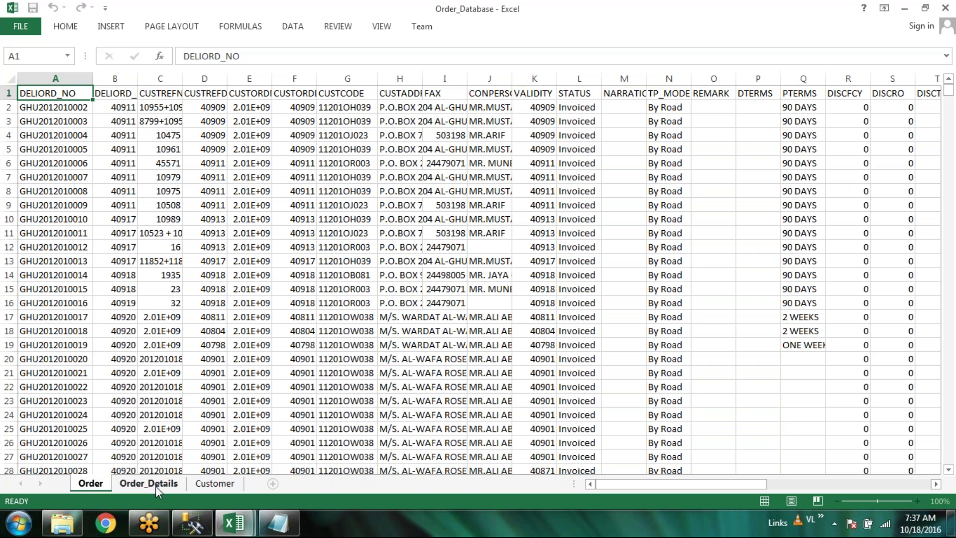
Move the Customer sheet to the first position and return to its top
{"action": "left_click", "coordinate": [155, 483]}
{"action": "left_click_drag", "start_coordinate": [214, 483], "coordinate": [76, 486]}
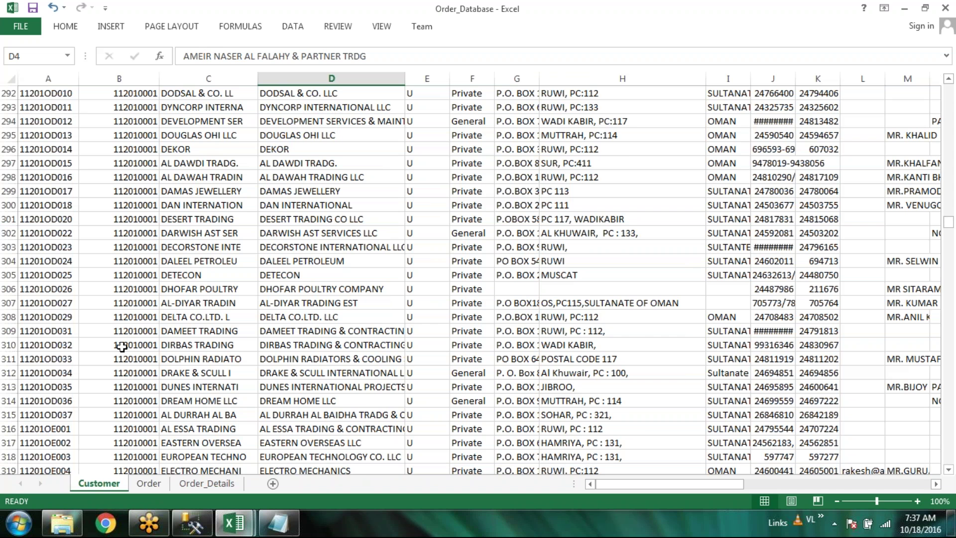
{"action": "scroll", "coordinate": [122, 346], "scroll_direction": "up", "scroll_amount": 3}
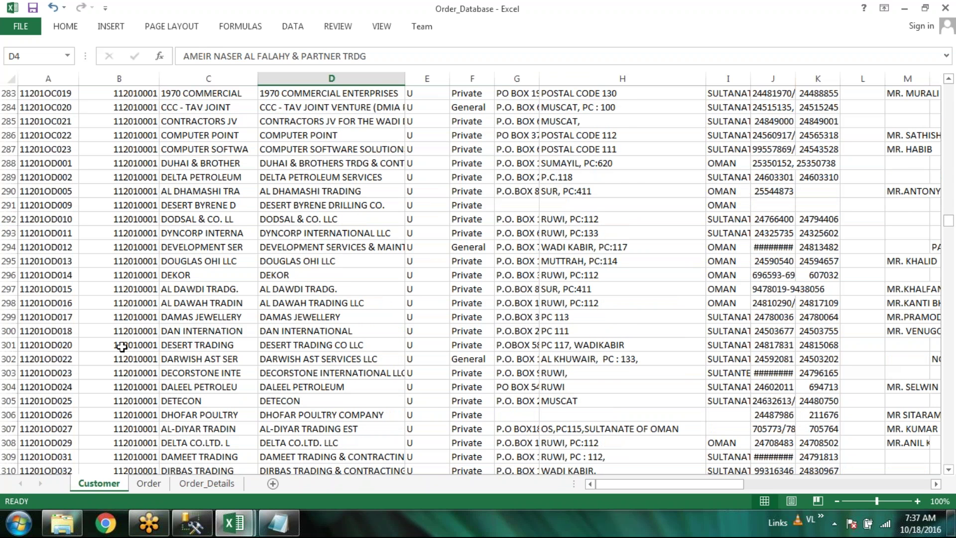
{"action": "scroll", "coordinate": [122, 347], "scroll_direction": "up", "scroll_amount": 7}
{"action": "scroll", "coordinate": [121, 347], "scroll_direction": "up", "scroll_amount": 1}
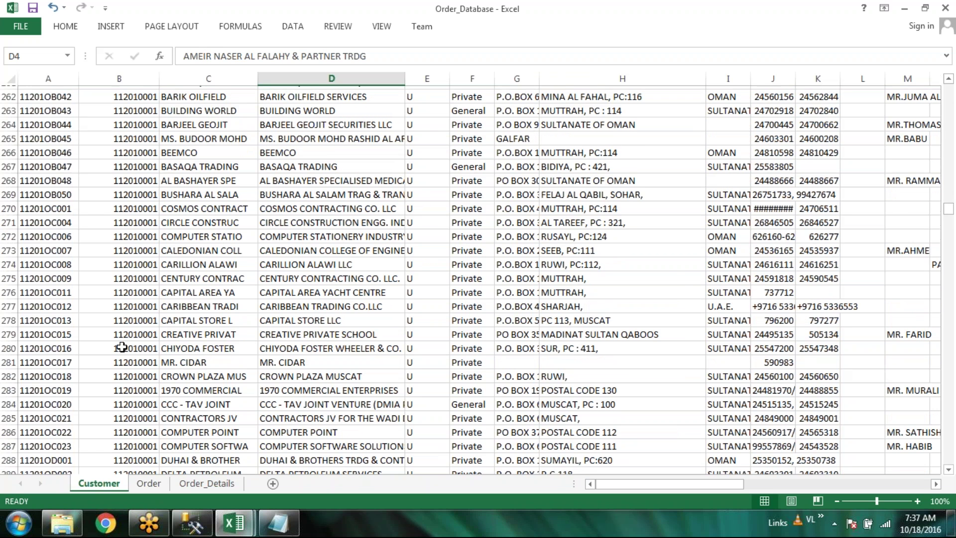
{"action": "scroll", "coordinate": [122, 347], "scroll_direction": "up", "scroll_amount": 20}
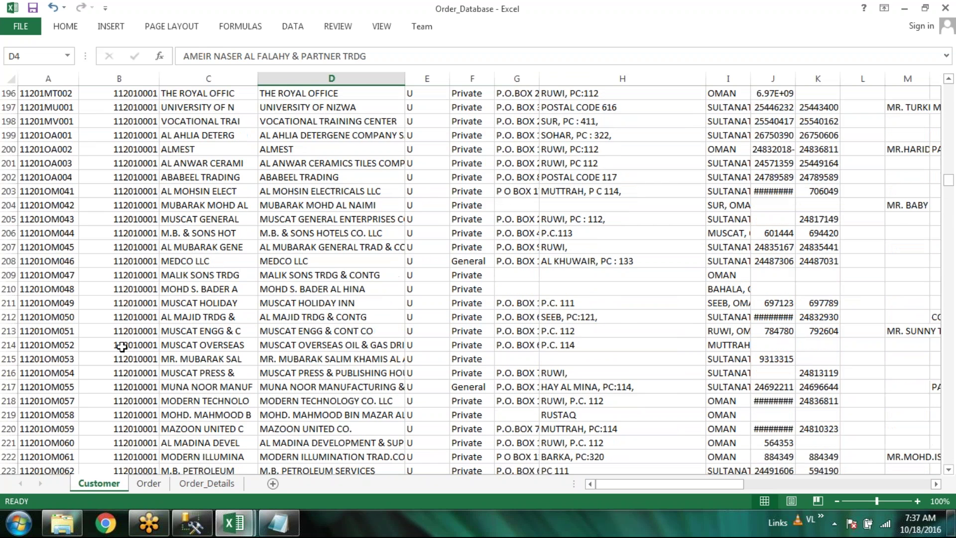
{"action": "scroll", "coordinate": [121, 346], "scroll_direction": "up", "scroll_amount": 8}
{"action": "scroll", "coordinate": [121, 347], "scroll_direction": "up", "scroll_amount": 20}
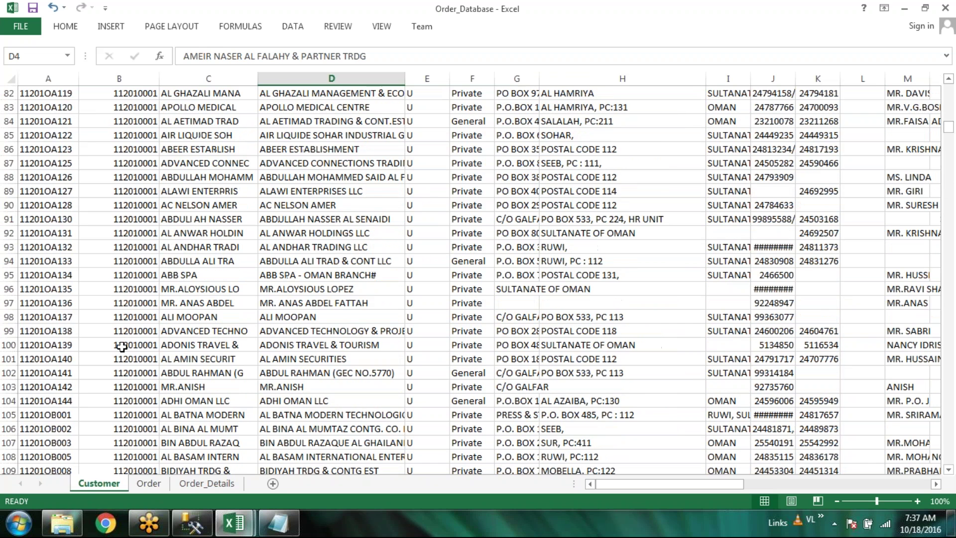
{"action": "scroll", "coordinate": [121, 347], "scroll_direction": "up", "scroll_amount": 9}
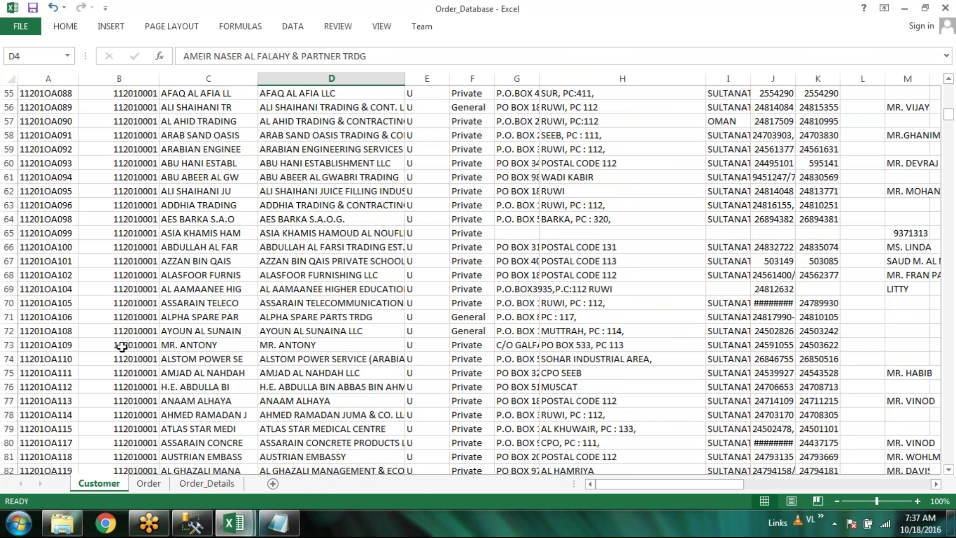
{"action": "key", "text": "ctrl+Up"}
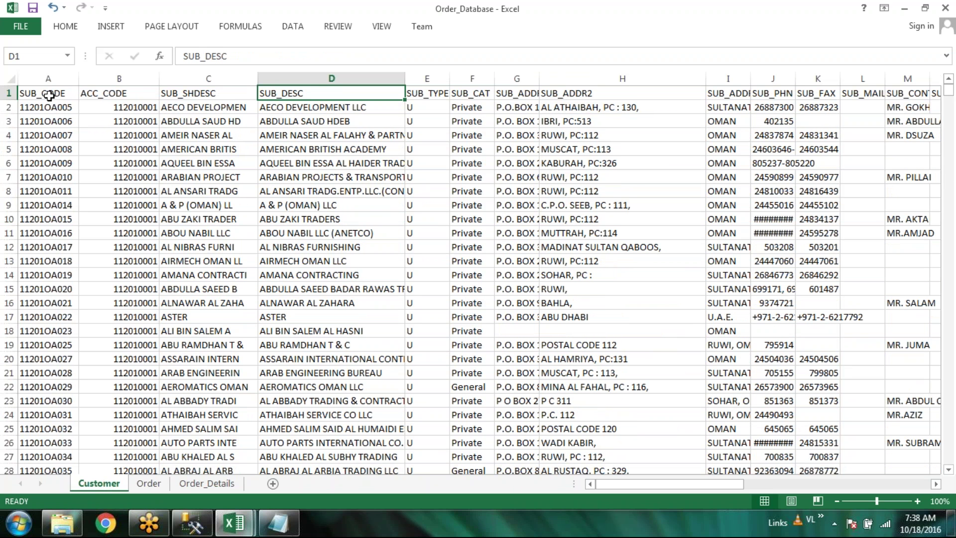
Review the Customer sheet's SUB_CODE column and the C3/D3 descriptions, then move to the Order sheet
{"action": "left_click", "coordinate": [66, 95]}
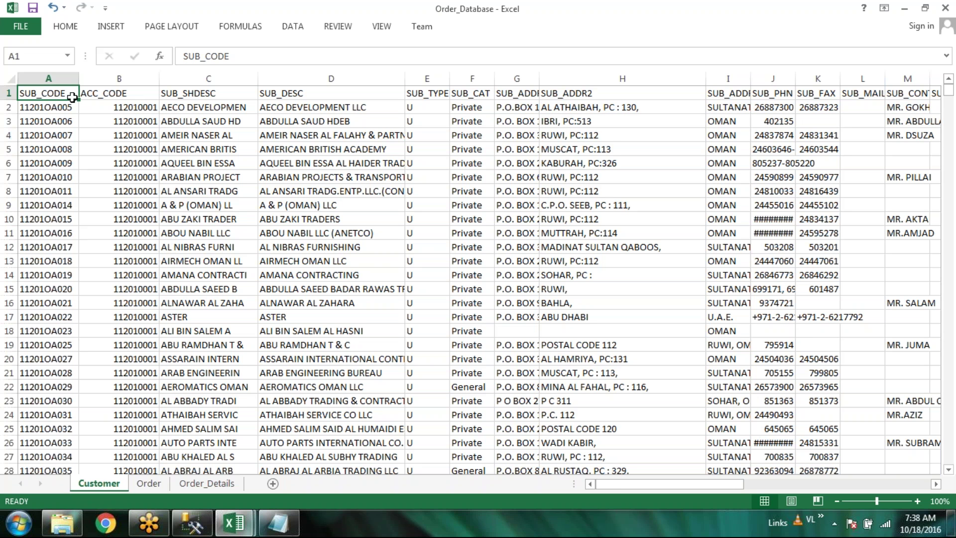
{"action": "left_click", "coordinate": [48, 77]}
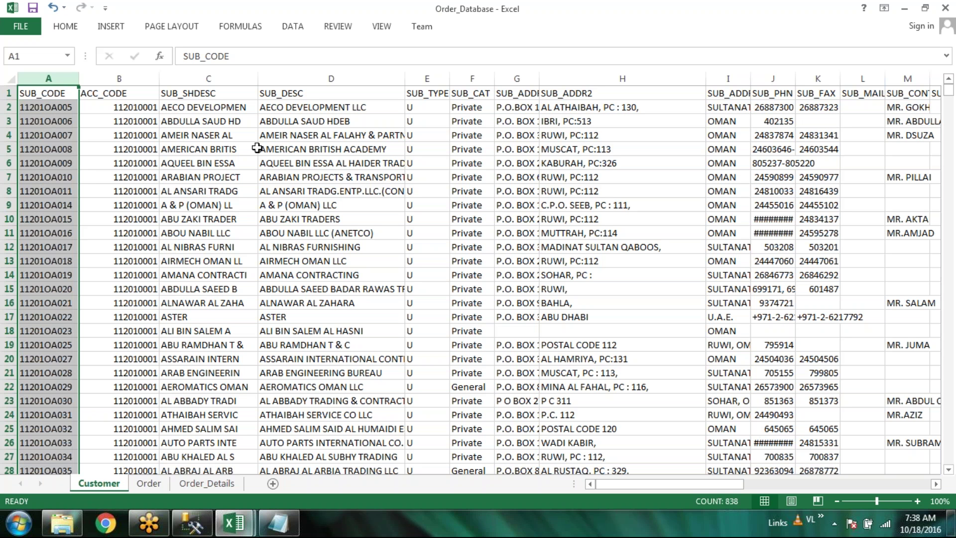
{"action": "left_click", "coordinate": [219, 118]}
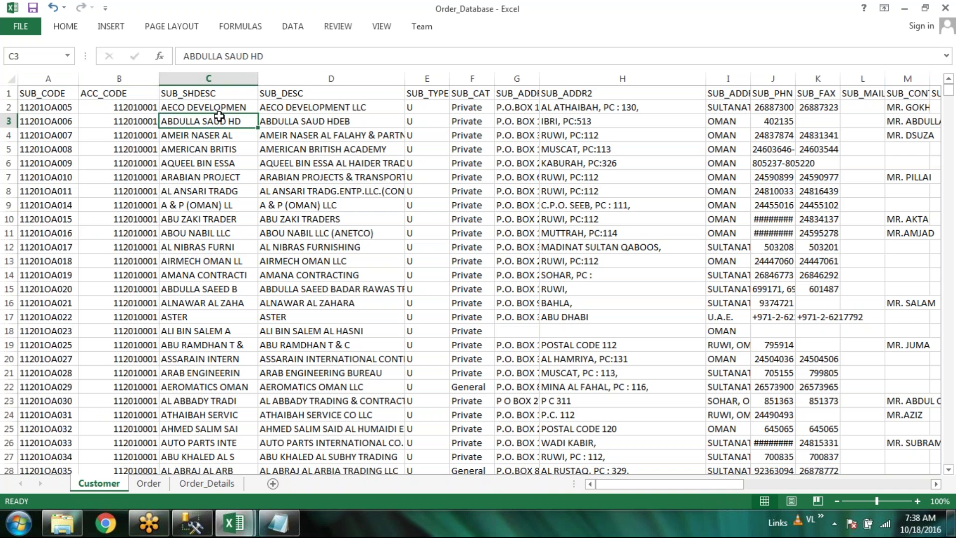
{"action": "left_click", "coordinate": [318, 121]}
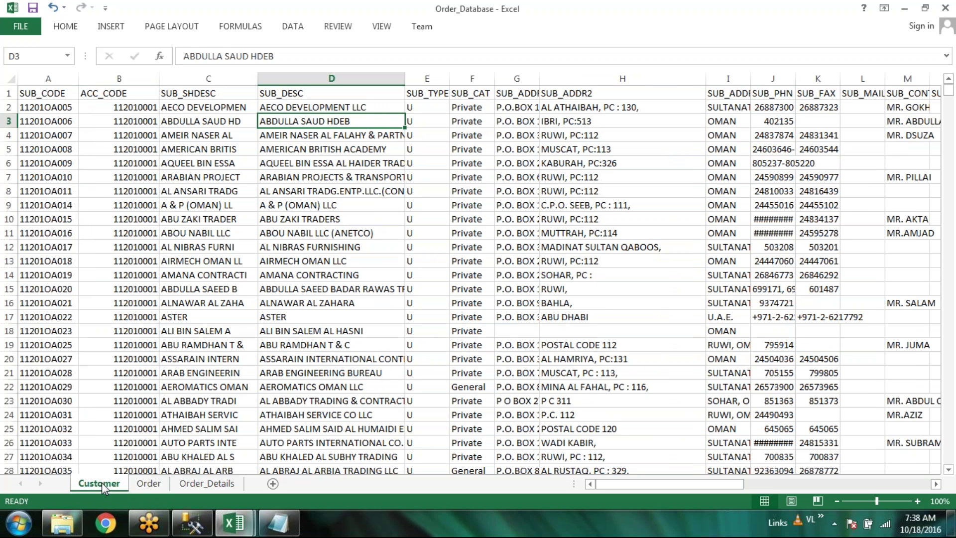
{"action": "left_click", "coordinate": [146, 484]}
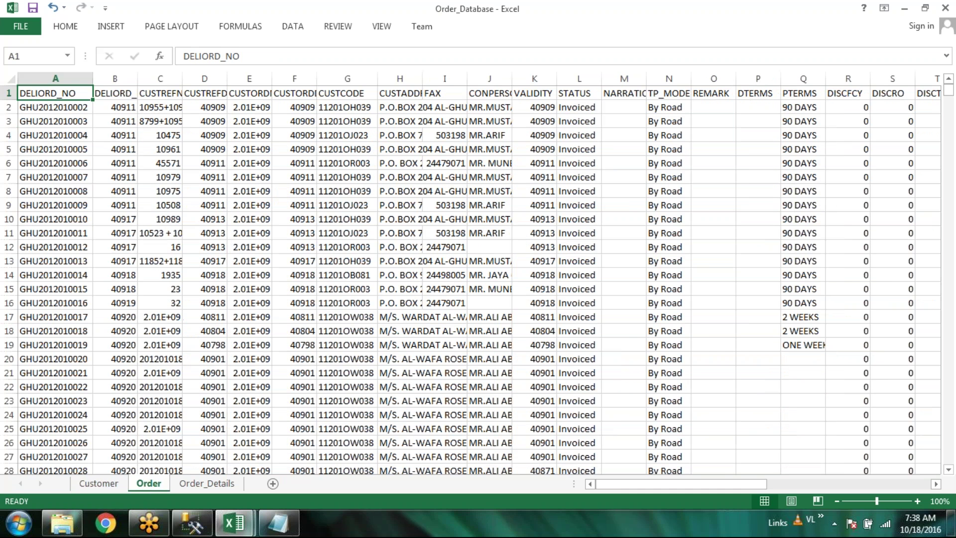
{"action": "double_click", "coordinate": [183, 79]}
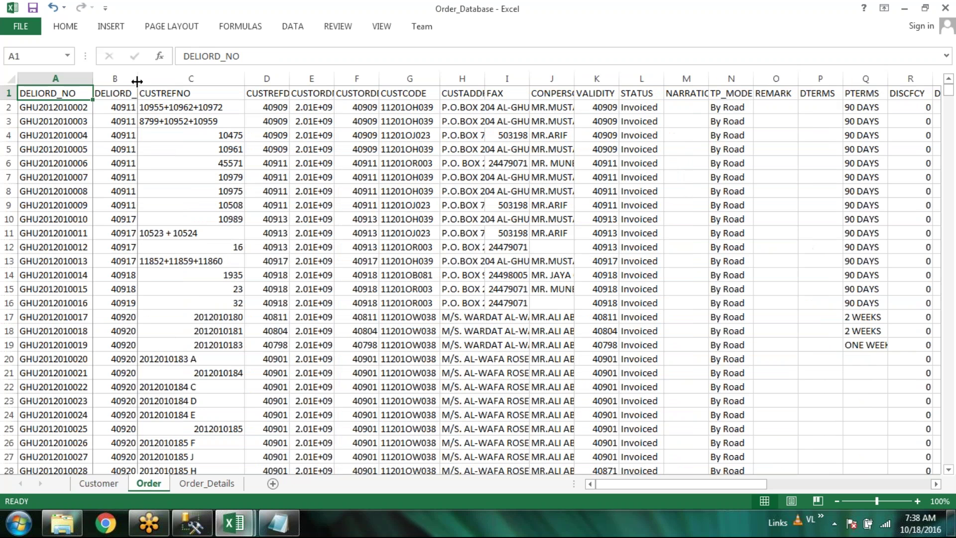
{"action": "double_click", "coordinate": [137, 80]}
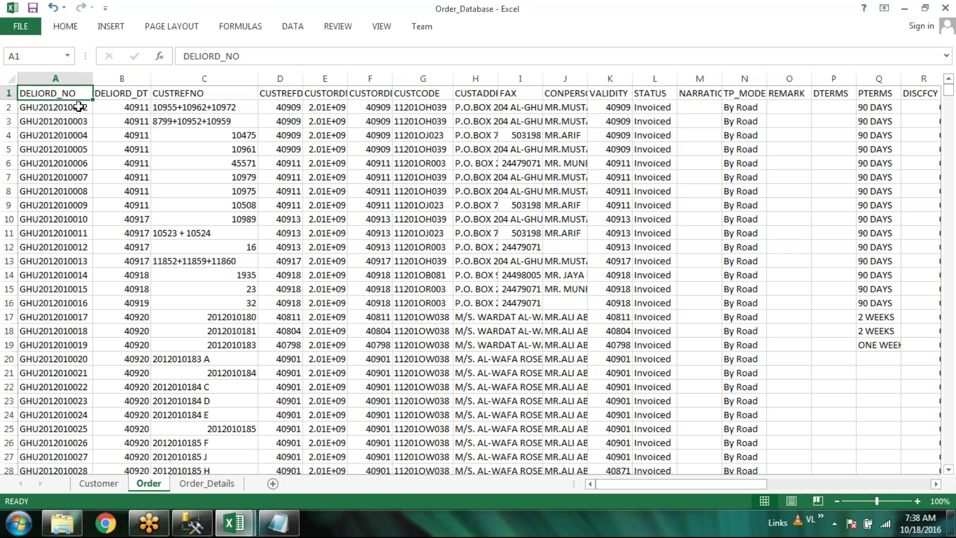
{"action": "left_click", "coordinate": [79, 106]}
{"action": "left_click", "coordinate": [78, 122]}
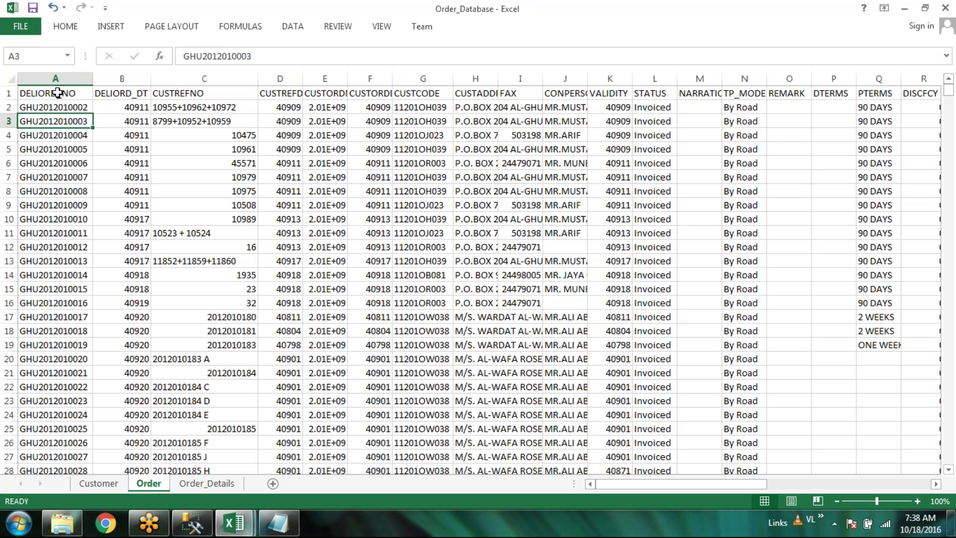
{"action": "left_click", "coordinate": [79, 108]}
{"action": "left_click", "coordinate": [73, 123]}
{"action": "left_click", "coordinate": [73, 146]}
{"action": "left_click", "coordinate": [78, 136]}
{"action": "left_click", "coordinate": [80, 122]}
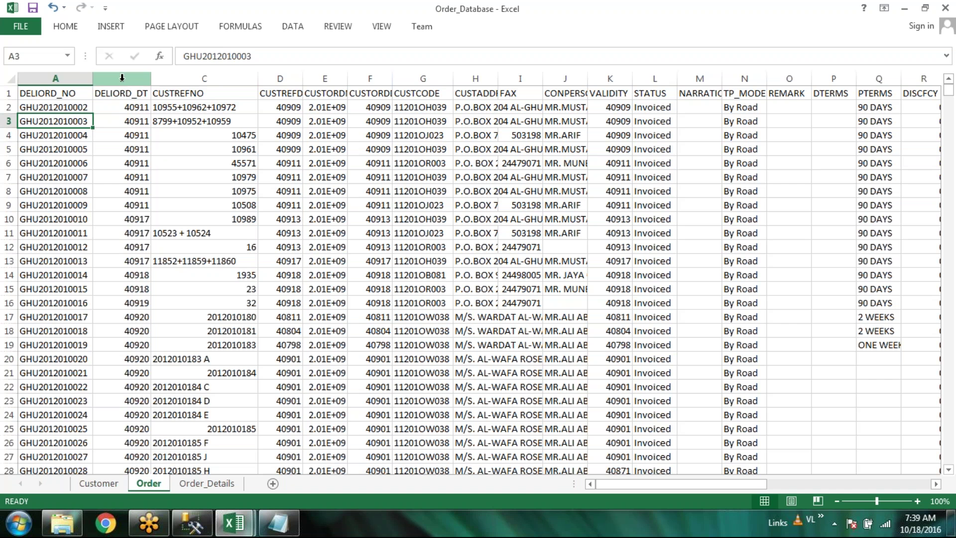
Format the DELIORD_DT column (B) as a short date like 3/14/2012
{"action": "left_click", "coordinate": [122, 78]}
{"action": "right_click", "coordinate": [122, 78]}
{"action": "key", "text": "Escape"}
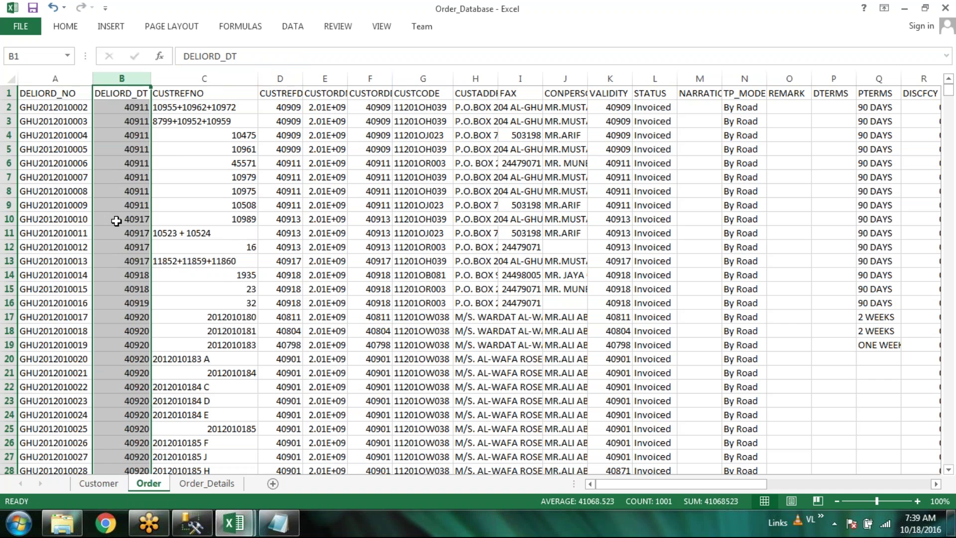
{"action": "key", "text": "ctrl+1"}
{"action": "left_click", "coordinate": [39, 161]}
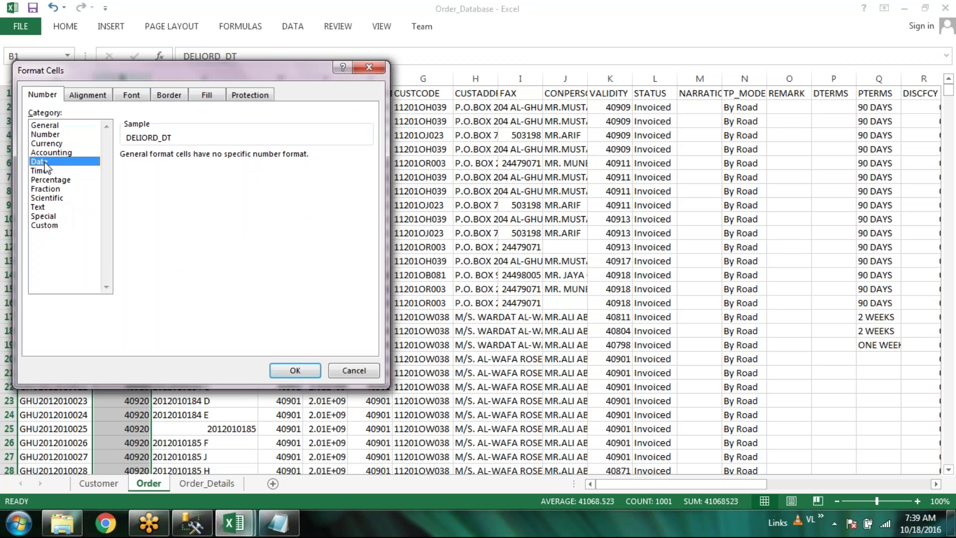
{"action": "left_click", "coordinate": [295, 371]}
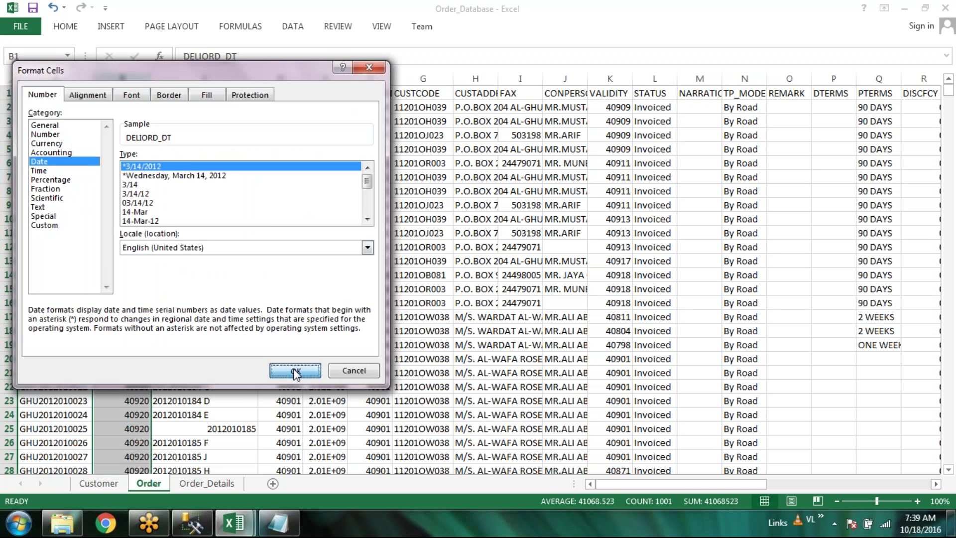
Pick up DELIORD_DT's date format with the Format Painter
{"action": "left_click", "coordinate": [65, 26]}
{"action": "left_click", "coordinate": [70, 77]}
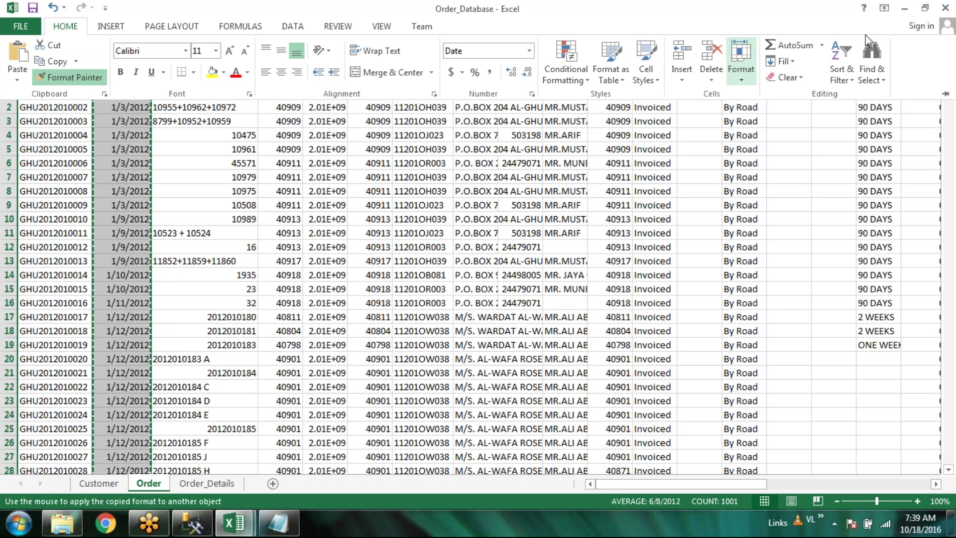
{"action": "key", "text": "Escape"}
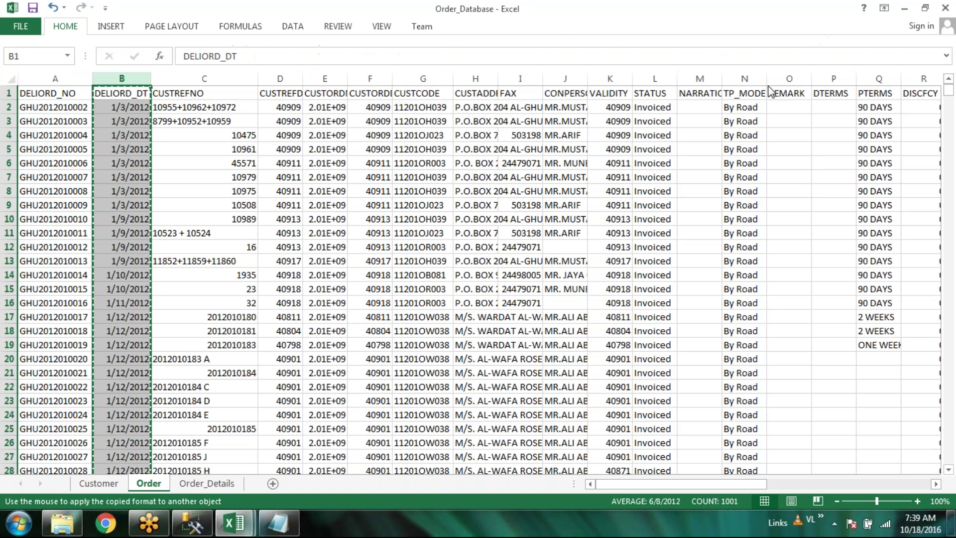
Apply the short date format to the CUSTREFDT column (D) and widen CUSTORDNO
{"action": "key", "text": "ctrl+Tab"}
{"action": "key", "text": "ctrl+Tab"}
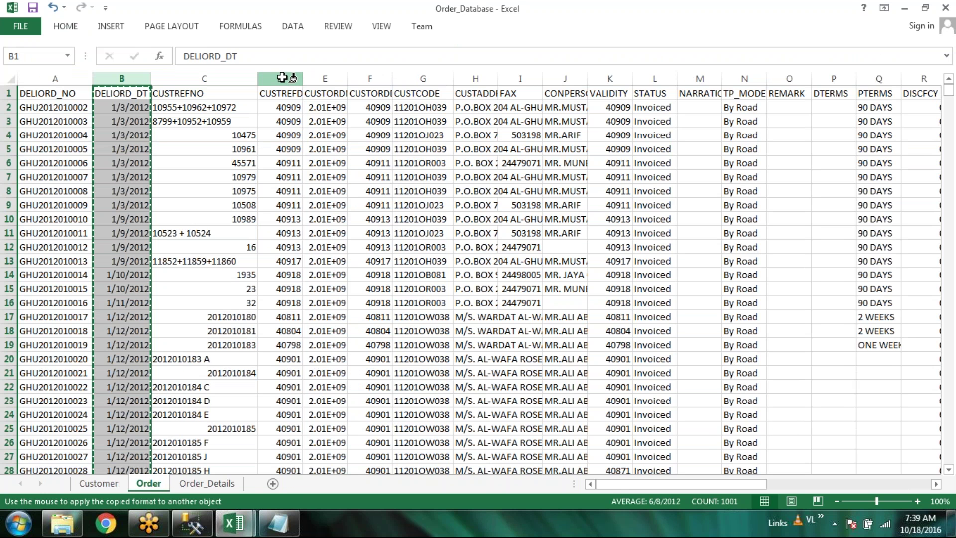
{"action": "left_click", "coordinate": [282, 78]}
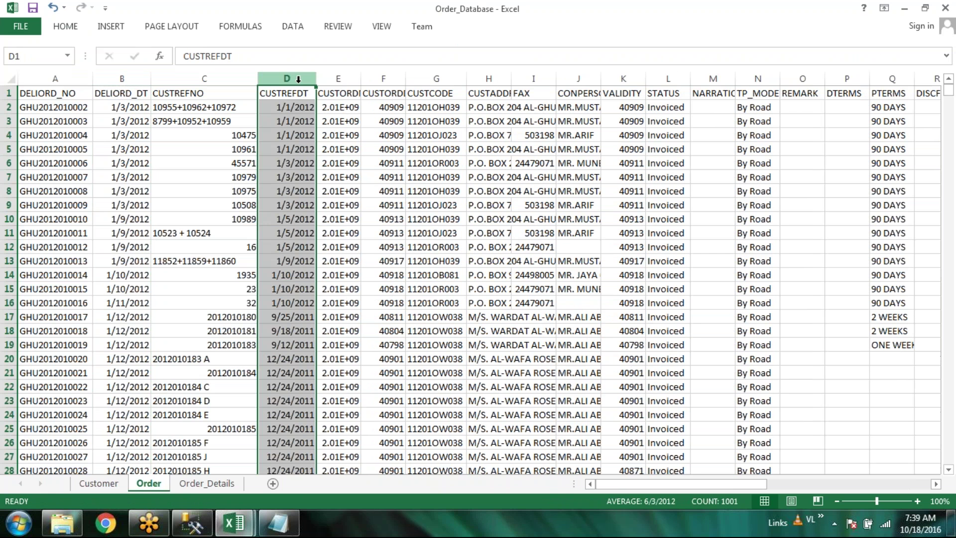
{"action": "left_click", "coordinate": [68, 27]}
{"action": "key", "text": "Escape"}
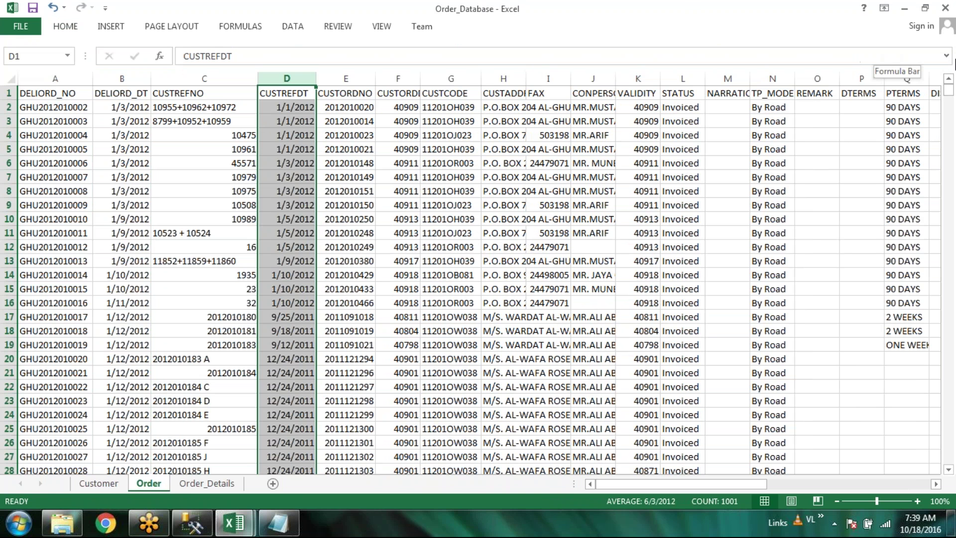
{"action": "left_click", "coordinate": [946, 55]}
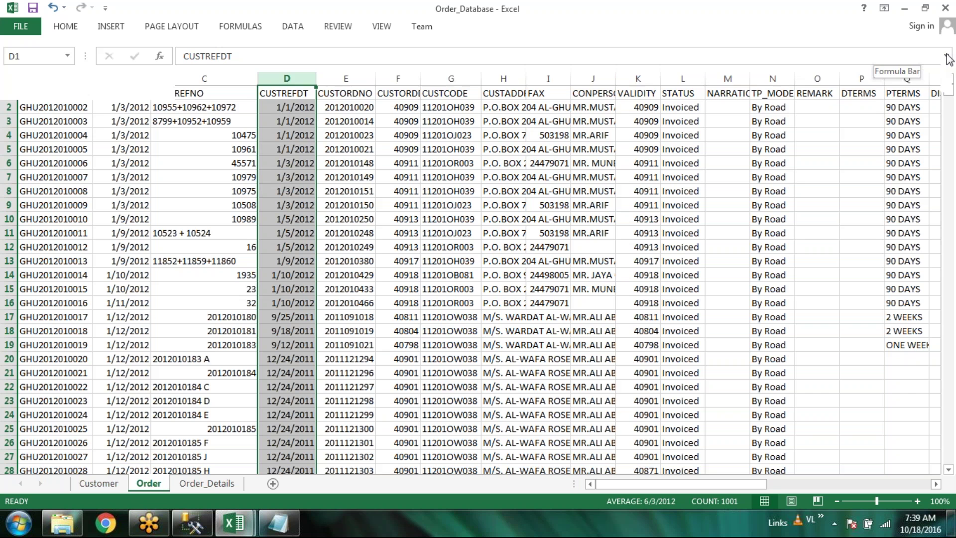
Copy CUSTREFDT's date format onto the VALIDITY column (K) and autofit the CUSTORDDT column
{"action": "left_click", "coordinate": [66, 26]}
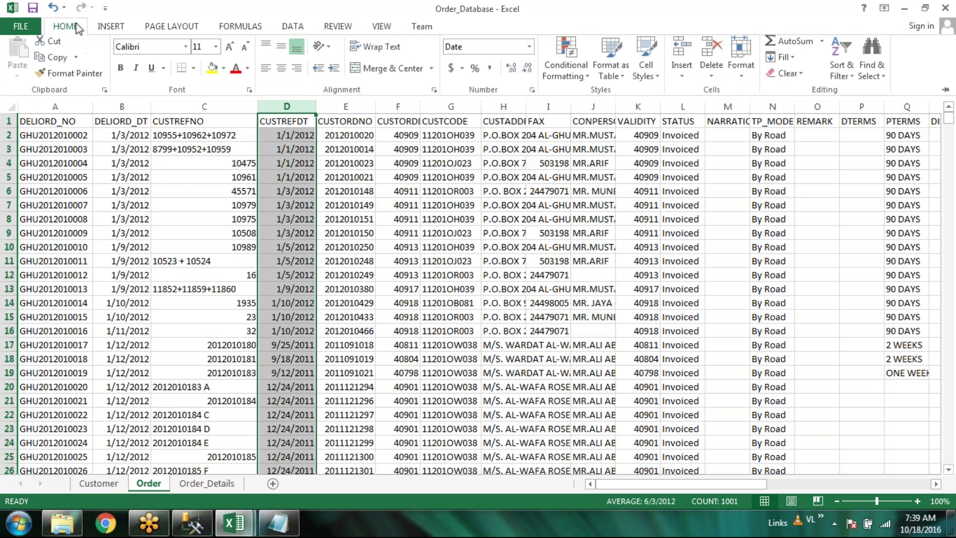
{"action": "left_click", "coordinate": [77, 85]}
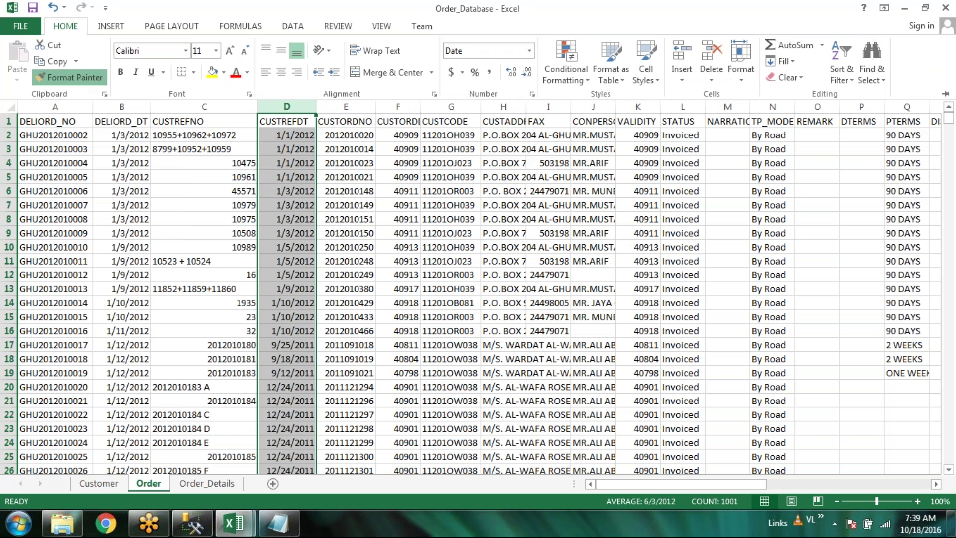
{"action": "left_click", "coordinate": [642, 109]}
{"action": "left_click", "coordinate": [637, 107]}
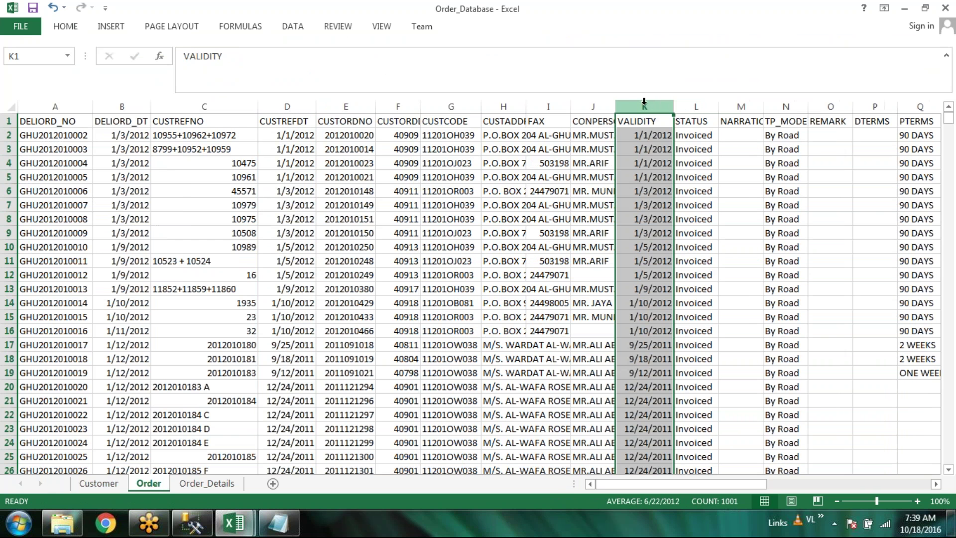
{"action": "double_click", "coordinate": [417, 109]}
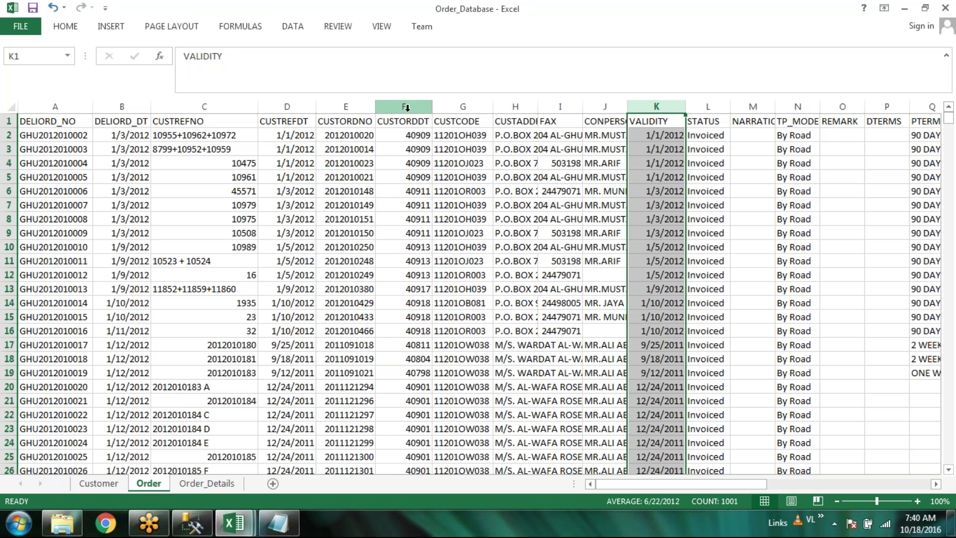
Paint CUSTORDDT's format onto the DELIORD_DT column, then cancel the pending Format Painter
{"action": "left_click", "coordinate": [406, 107]}
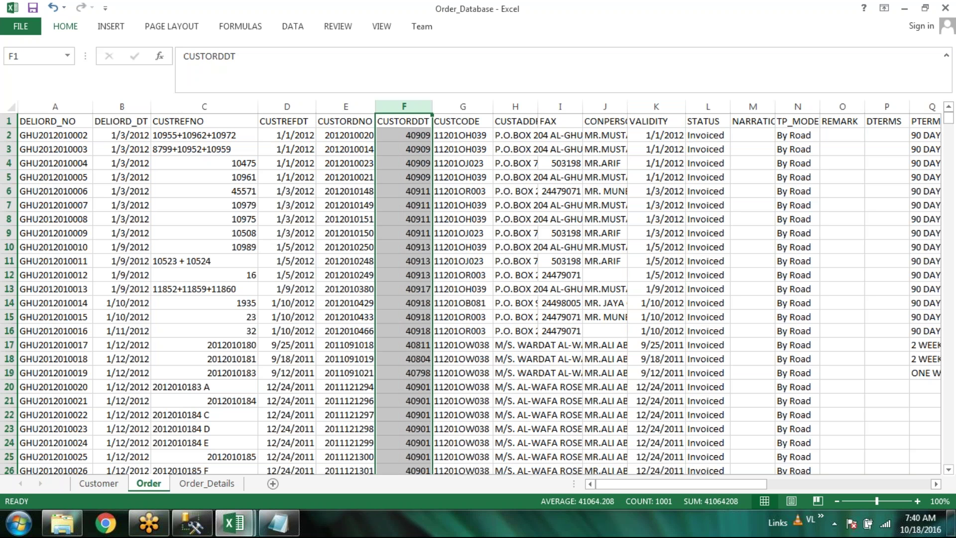
{"action": "left_click", "coordinate": [65, 27]}
{"action": "key", "text": "ctrl+c"}
{"action": "left_click", "coordinate": [70, 77]}
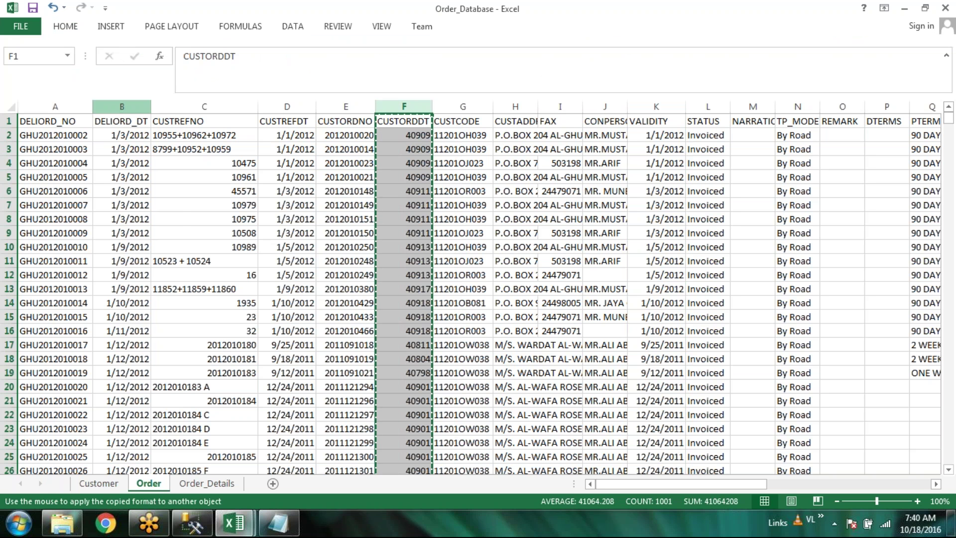
{"action": "left_click", "coordinate": [124, 106]}
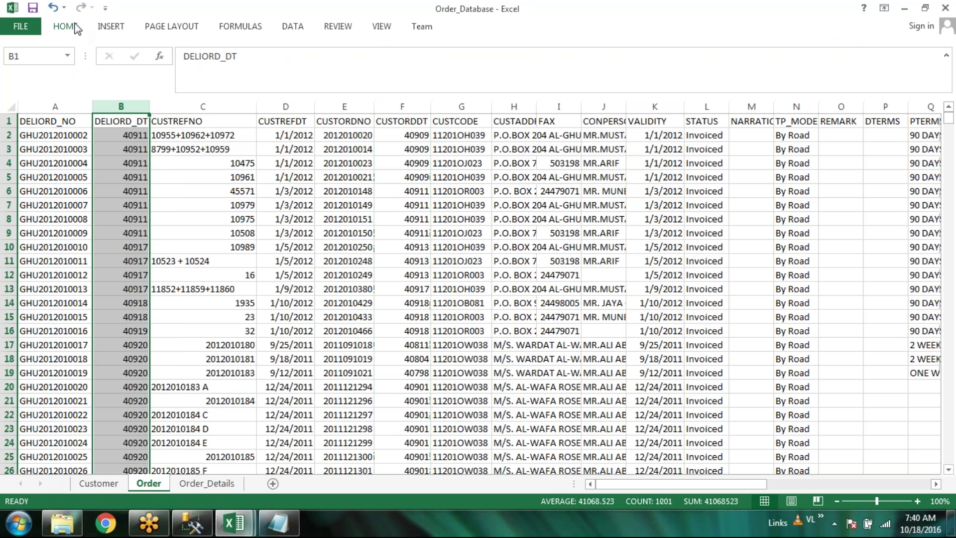
{"action": "left_click", "coordinate": [65, 26]}
{"action": "left_click", "coordinate": [69, 77]}
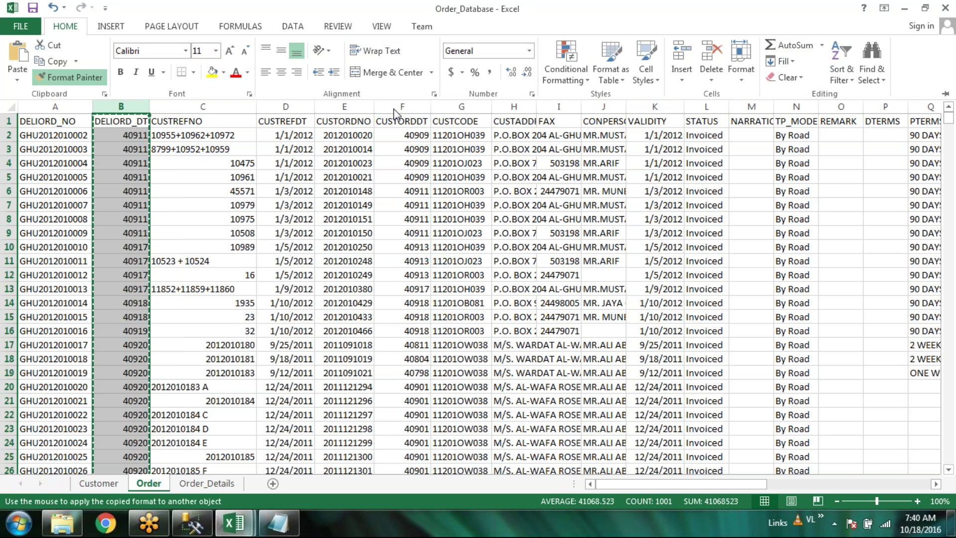
{"action": "left_click", "coordinate": [61, 29]}
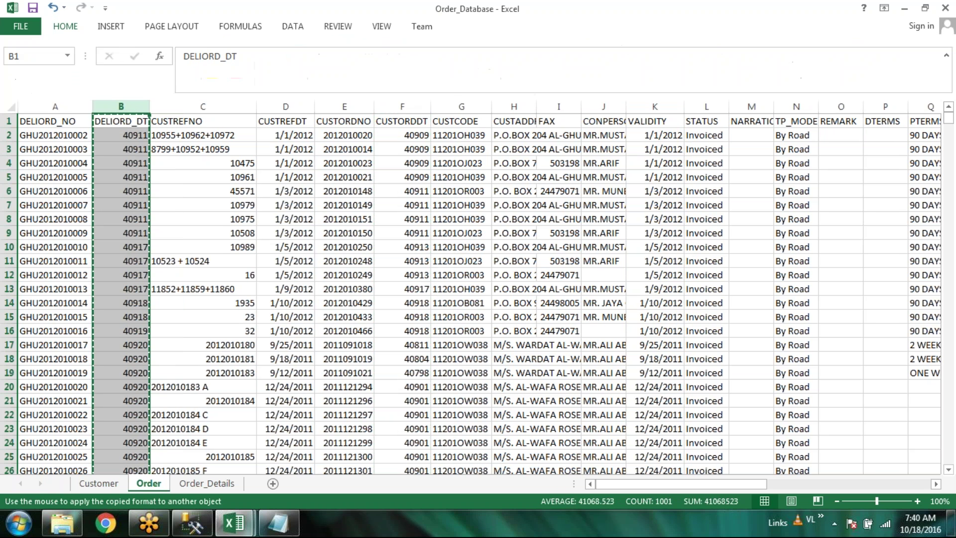
{"action": "left_click", "coordinate": [64, 28]}
{"action": "left_click", "coordinate": [70, 79]}
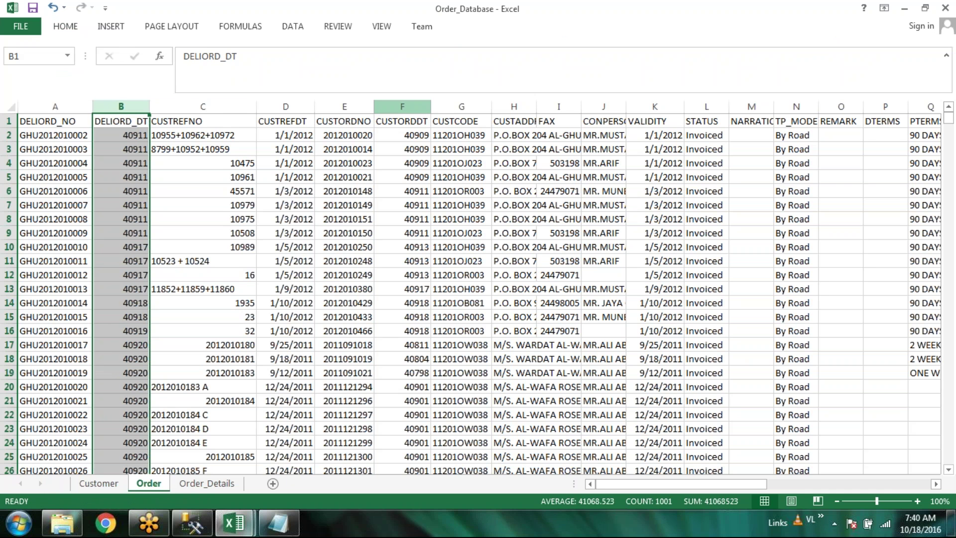
Format the CUSTORDDT column (F) as a short date through Format Cells
{"action": "left_click", "coordinate": [285, 106]}
{"action": "left_click", "coordinate": [403, 106]}
{"action": "right_click", "coordinate": [408, 106]}
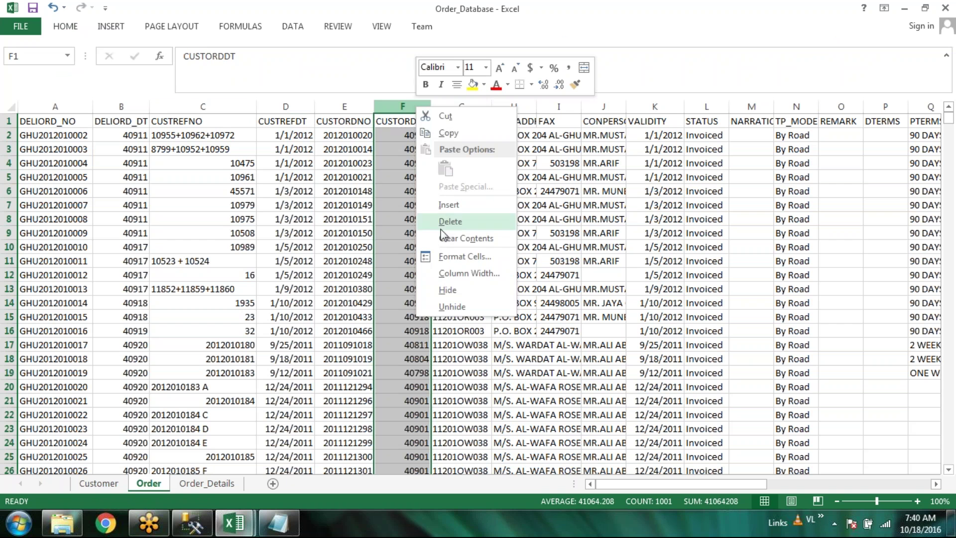
{"action": "left_click", "coordinate": [439, 256]}
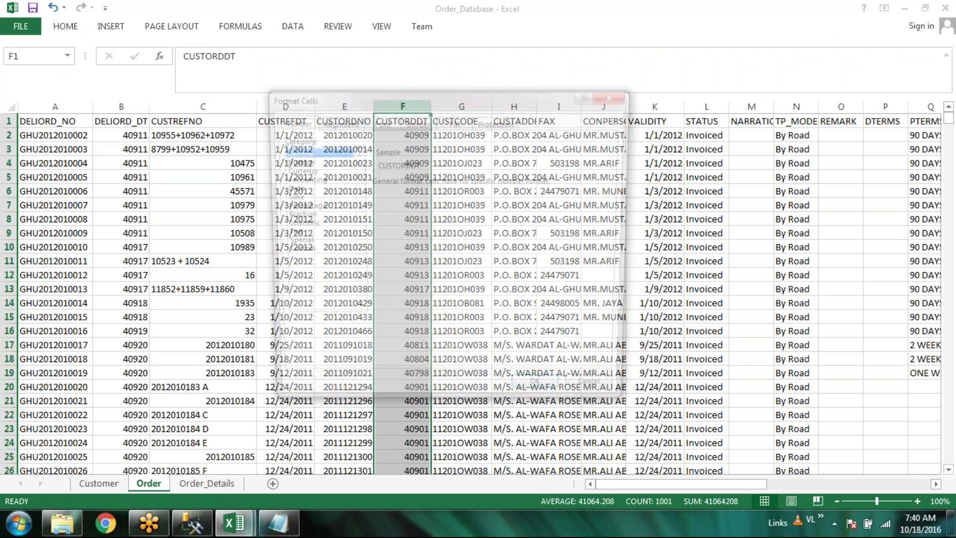
{"action": "left_click", "coordinate": [295, 188]}
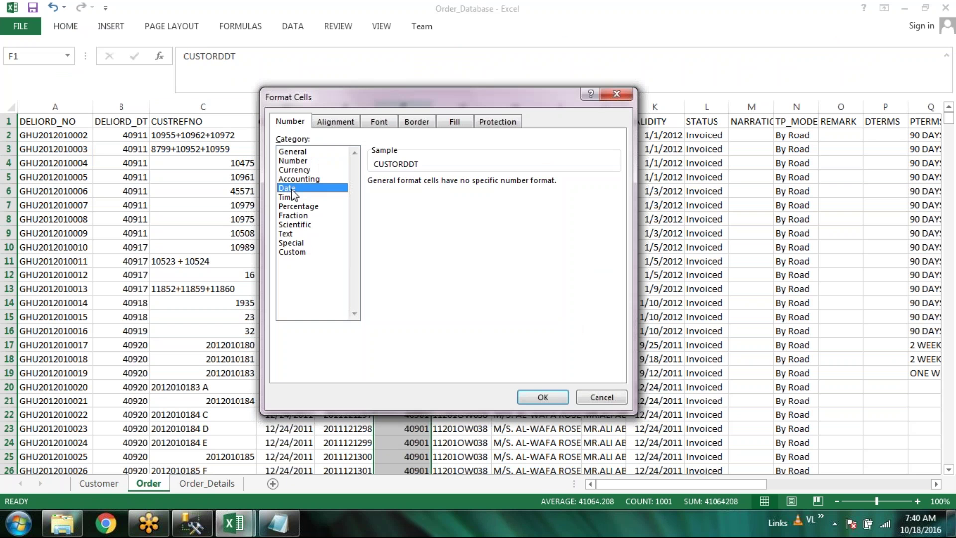
{"action": "left_click", "coordinate": [543, 397]}
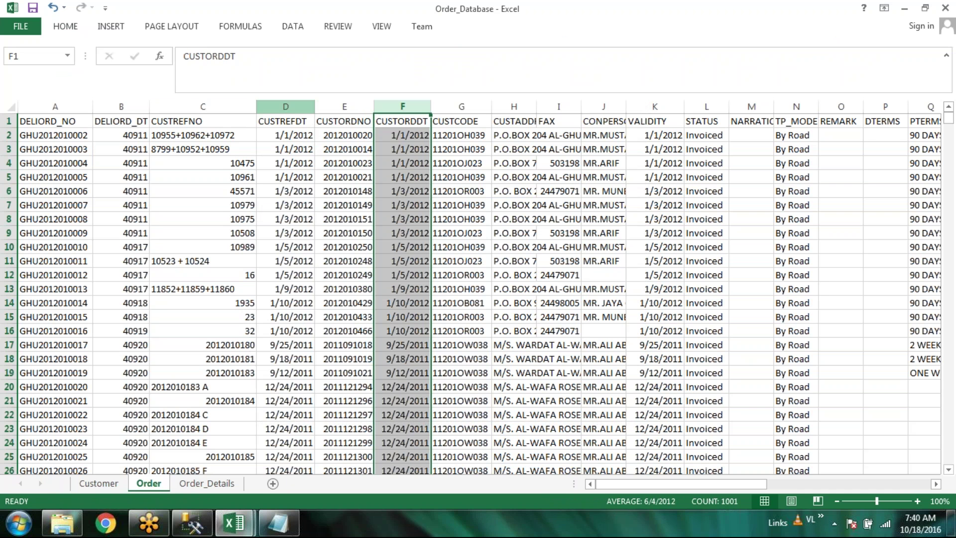
{"action": "left_click", "coordinate": [285, 106]}
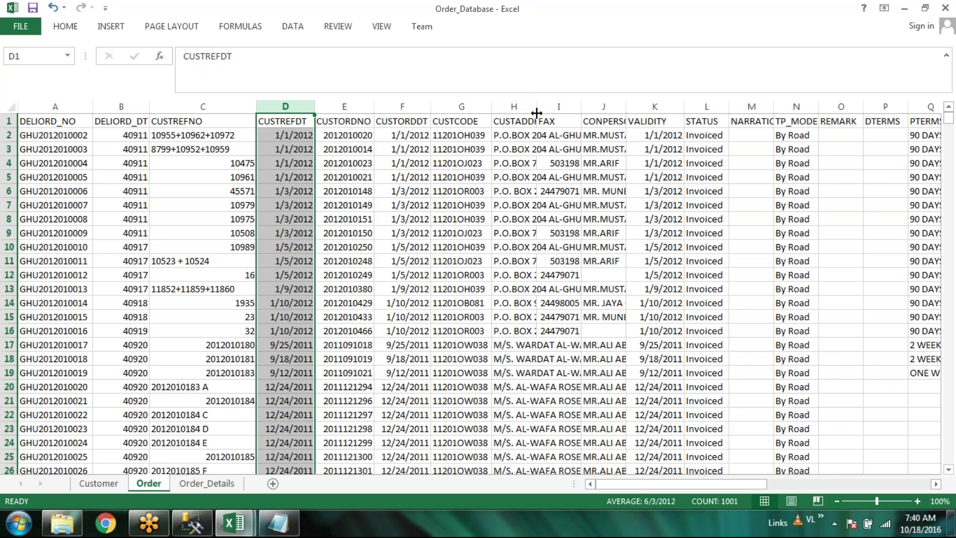
Widen column H to show full addresses and scroll right toward column AM
{"action": "left_click_drag", "start_coordinate": [536, 113], "coordinate": [750, 113]}
{"action": "left_click_drag", "start_coordinate": [683, 485], "coordinate": [754, 486]}
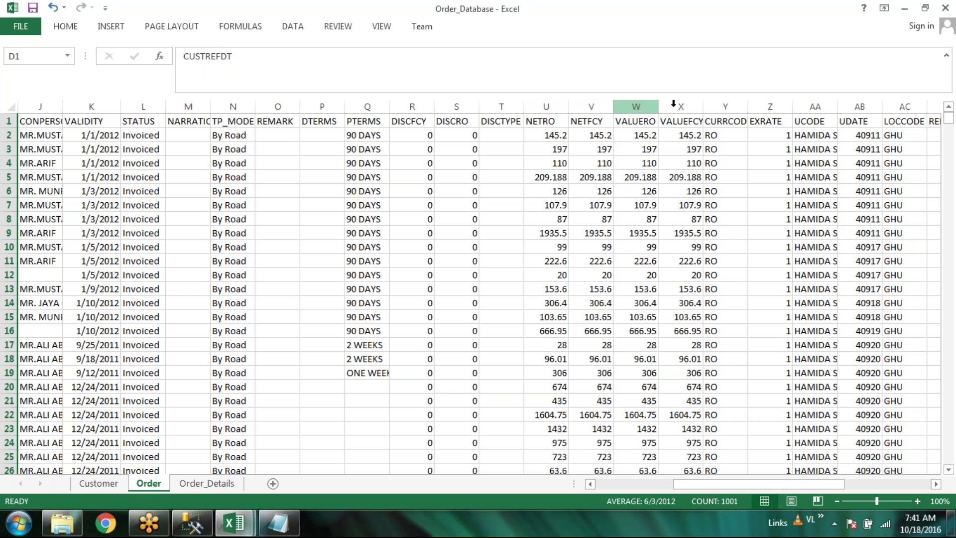
{"action": "left_click_drag", "start_coordinate": [812, 483], "coordinate": [917, 477]}
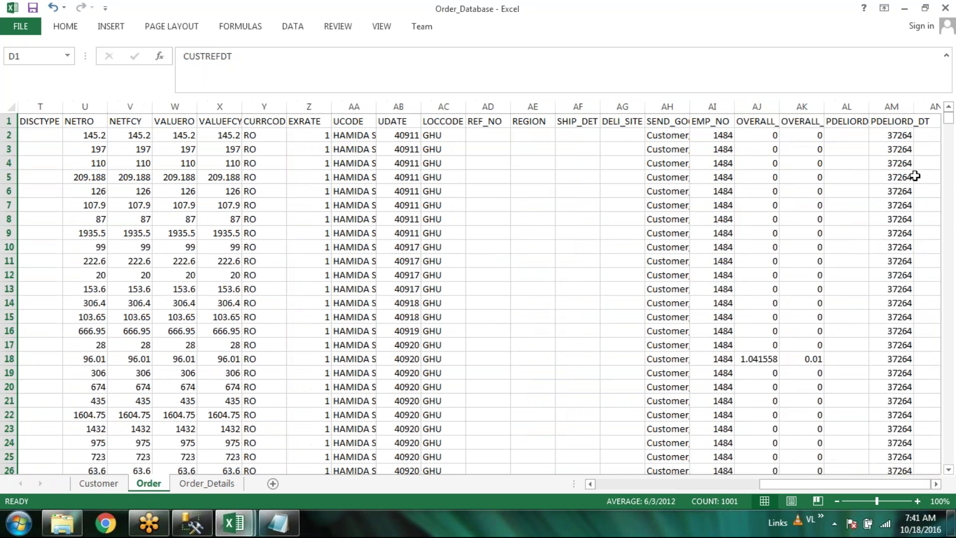
Format PDELIORD_DT (column AM) as a short date, autofit it, and return to cell A2
{"action": "left_click", "coordinate": [901, 107]}
{"action": "left_click", "coordinate": [60, 25]}
{"action": "right_click", "coordinate": [899, 107]}
{"action": "left_click", "coordinate": [827, 272]}
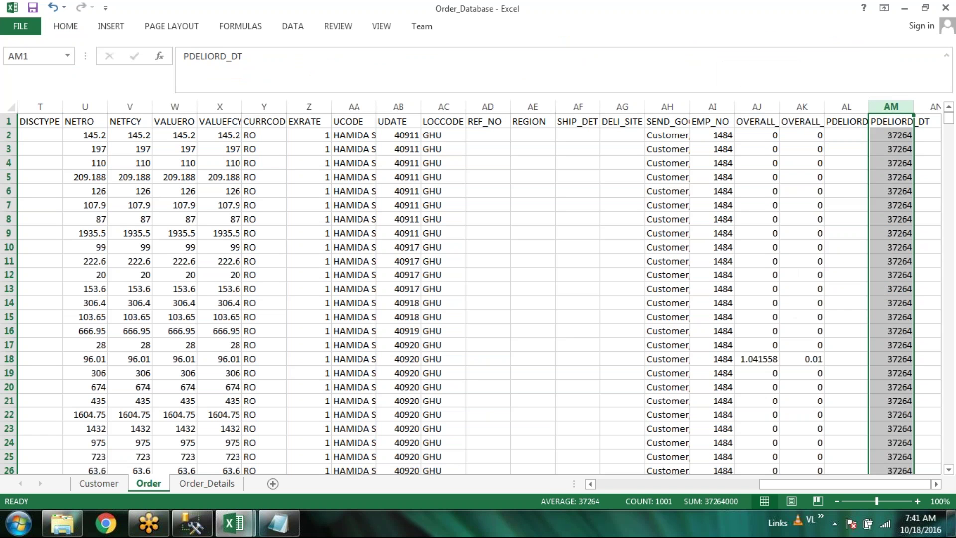
{"action": "left_click", "coordinate": [610, 193]}
{"action": "left_click", "coordinate": [854, 397]}
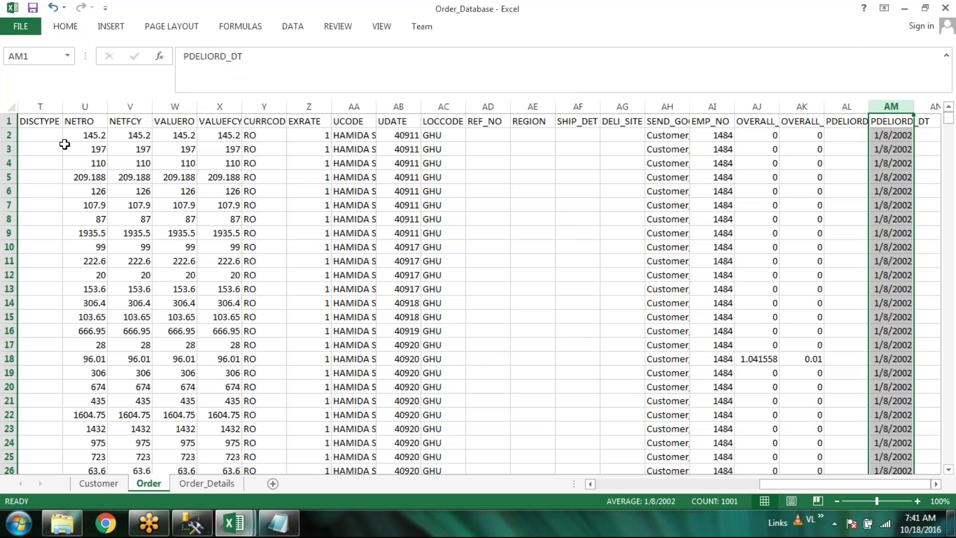
{"action": "double_click", "coordinate": [914, 106]}
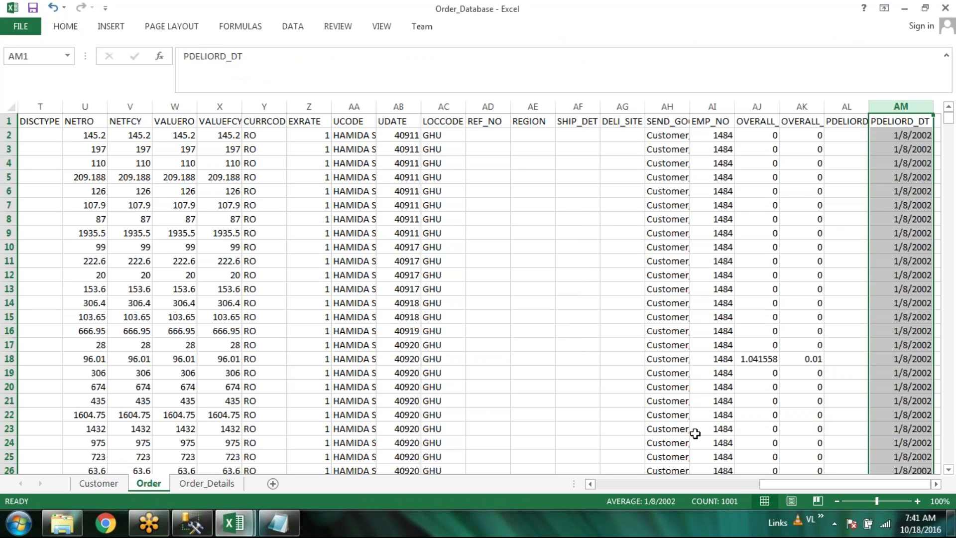
{"action": "left_click_drag", "start_coordinate": [894, 482], "coordinate": [701, 481]}
{"action": "left_click", "coordinate": [60, 136]}
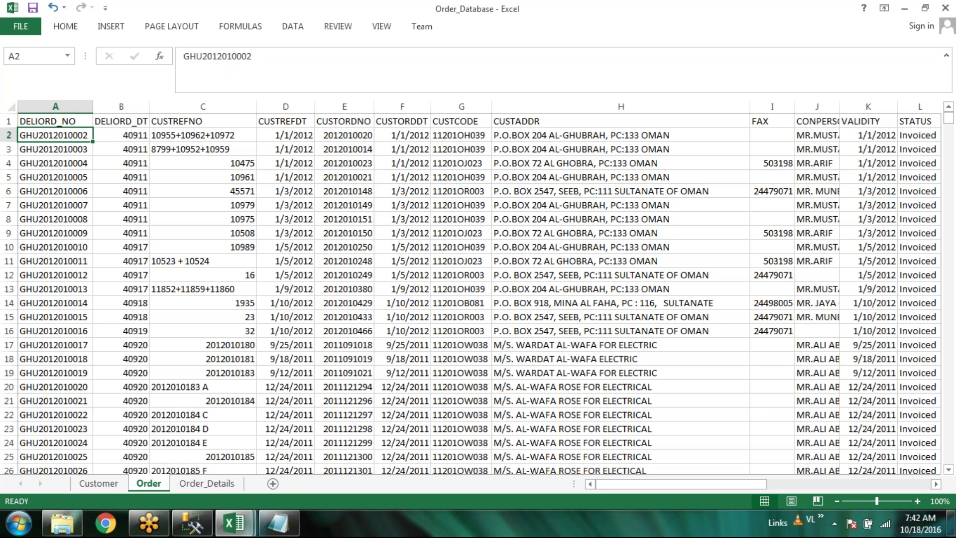
On Order_Details, autofit column B to show full DELIORD_NO values
{"action": "left_click", "coordinate": [223, 492]}
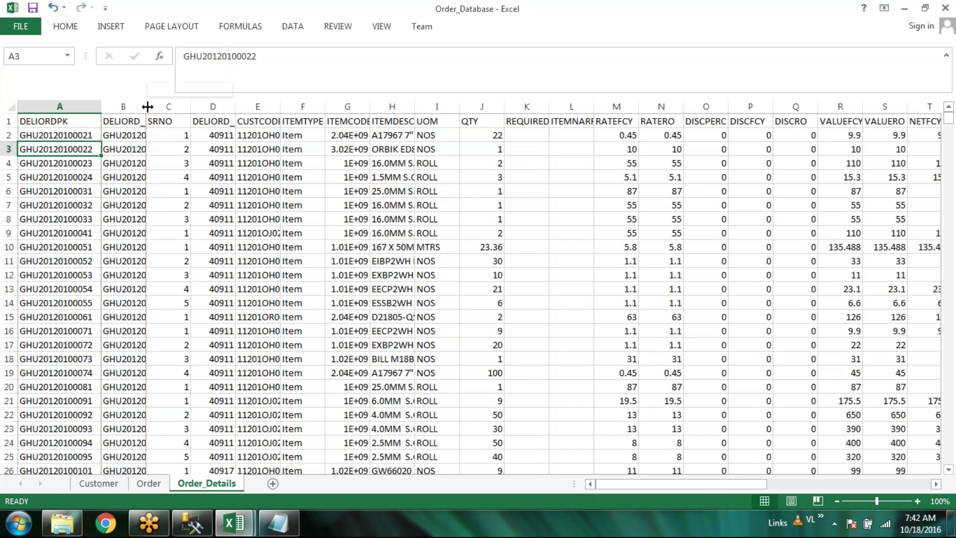
{"action": "double_click", "coordinate": [147, 107]}
{"action": "left_click", "coordinate": [141, 135]}
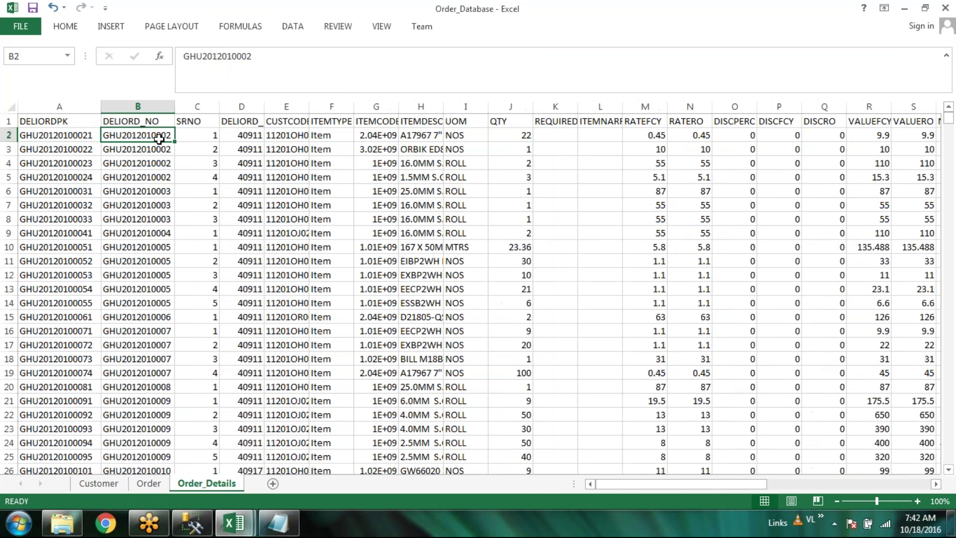
{"action": "left_click", "coordinate": [163, 176], "text": "shift"}
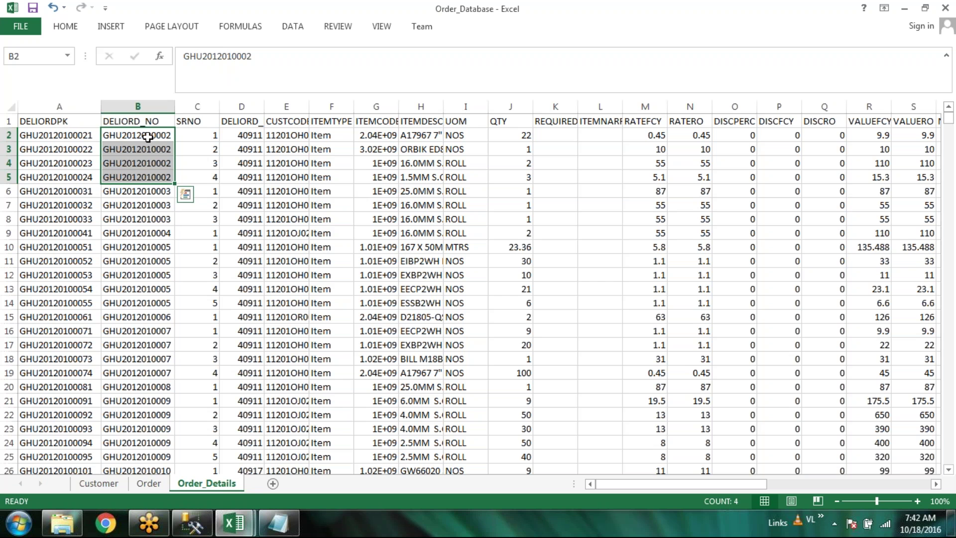
Compare order numbers with the Order sheet, then widen column D to show the DELIORD_DT heading
{"action": "left_click", "coordinate": [149, 483]}
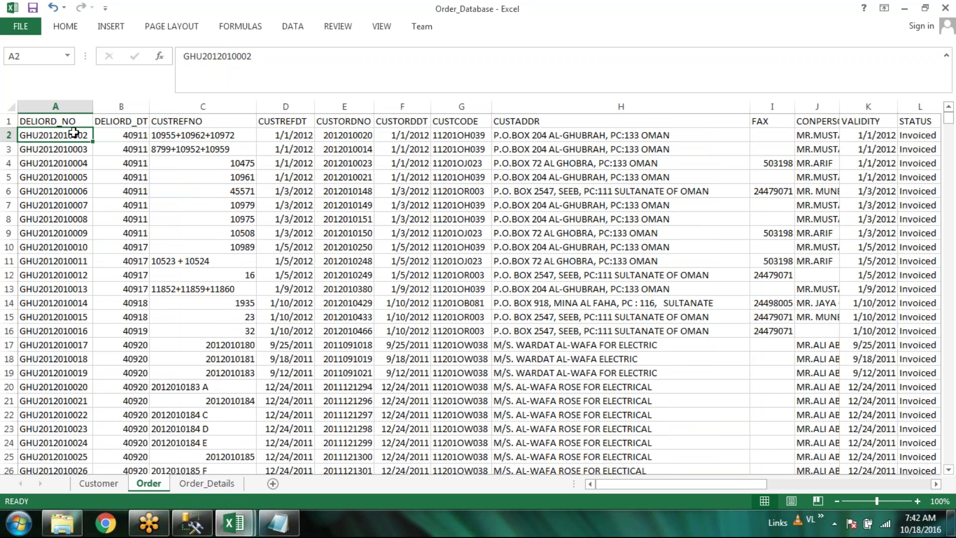
{"action": "left_click", "coordinate": [204, 484]}
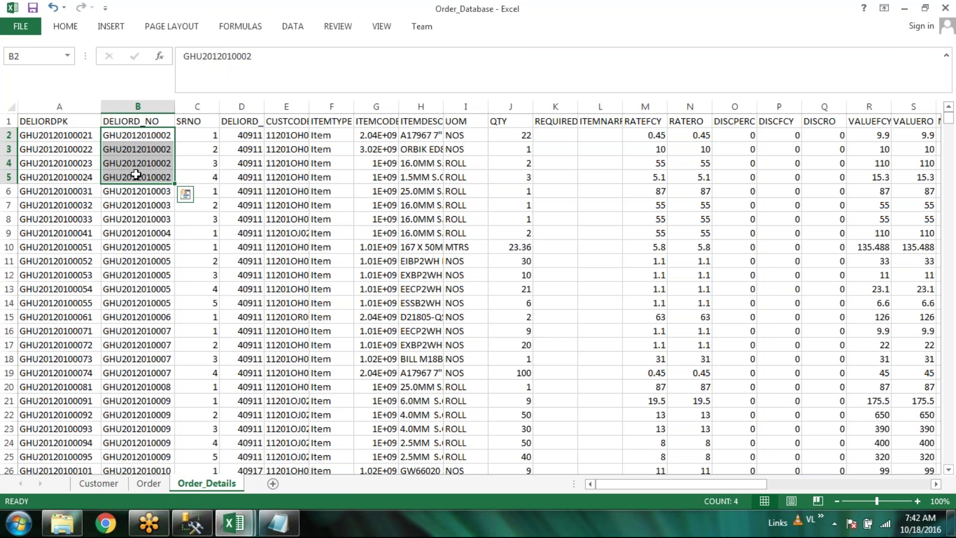
{"action": "key", "text": "shift+Right"}
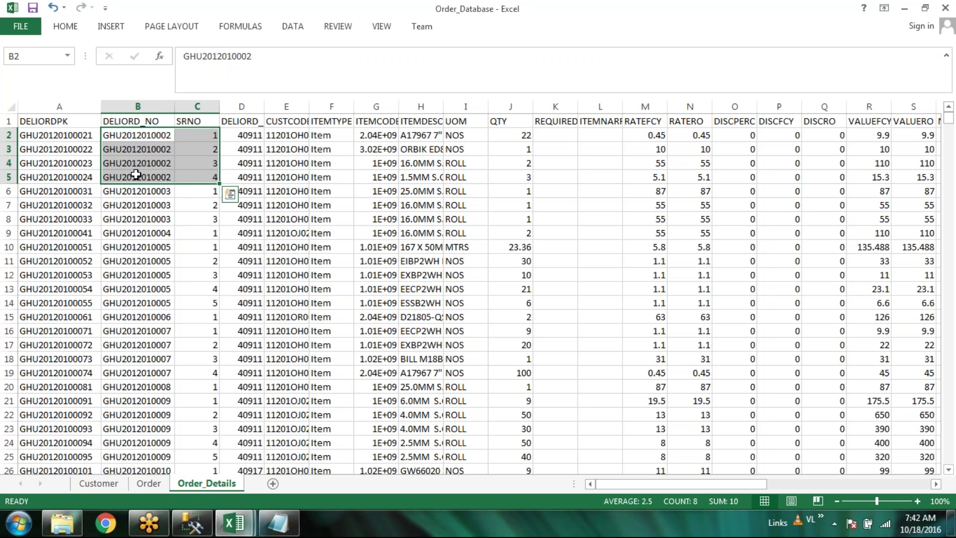
{"action": "left_click_drag", "start_coordinate": [160, 194], "coordinate": [165, 223]}
{"action": "left_click", "coordinate": [159, 250]}
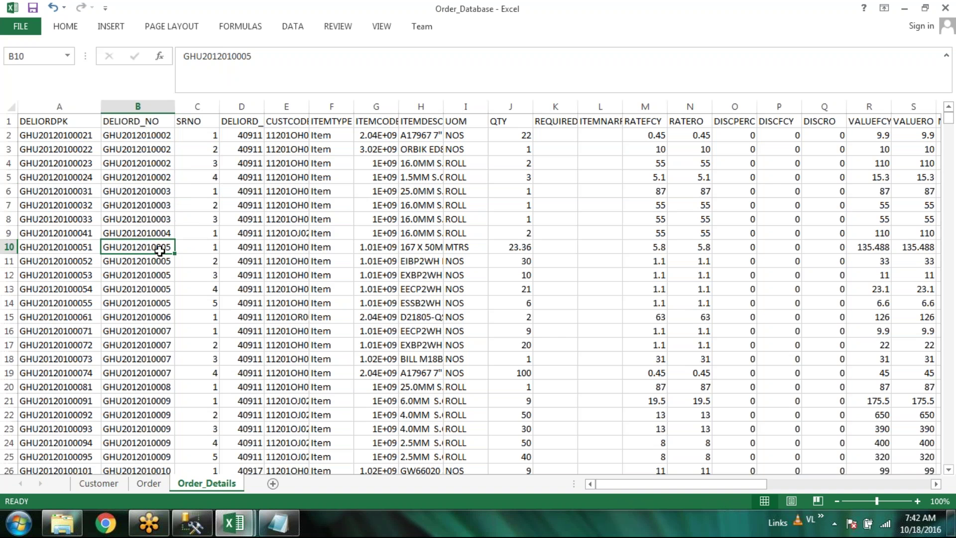
{"action": "left_click", "coordinate": [161, 290], "text": "shift"}
{"action": "left_click", "coordinate": [160, 304], "text": "shift"}
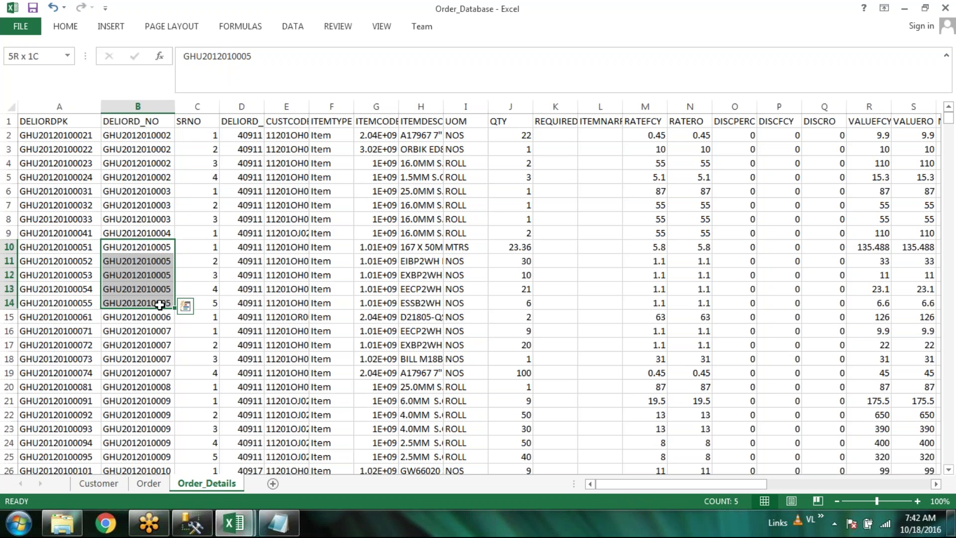
{"action": "left_click", "coordinate": [241, 303], "text": "shift"}
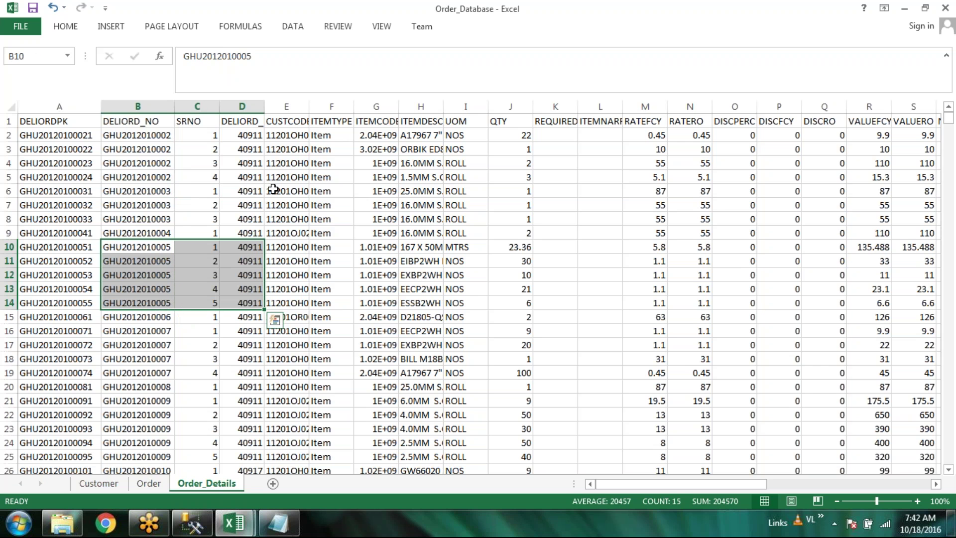
{"action": "left_click_drag", "start_coordinate": [265, 107], "coordinate": [277, 106]}
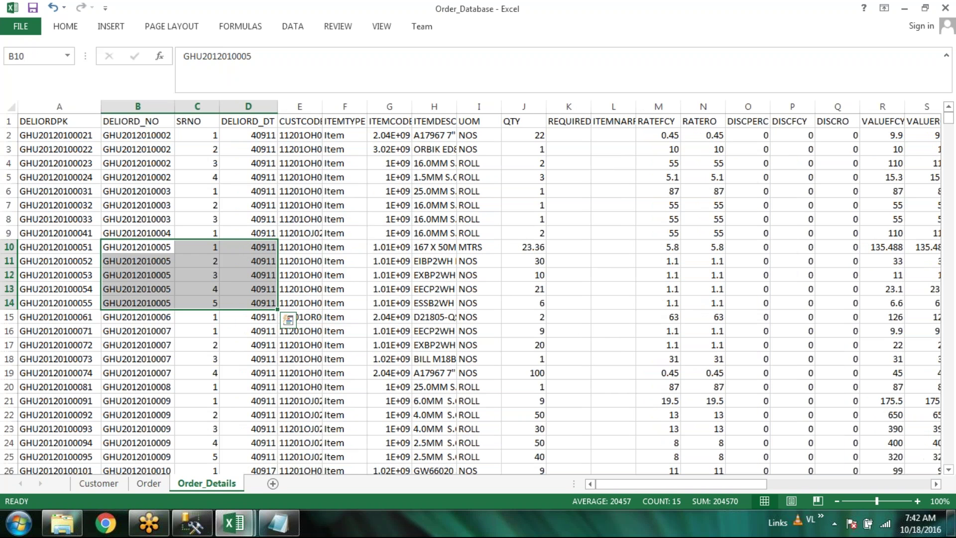
{"action": "left_click", "coordinate": [259, 106]}
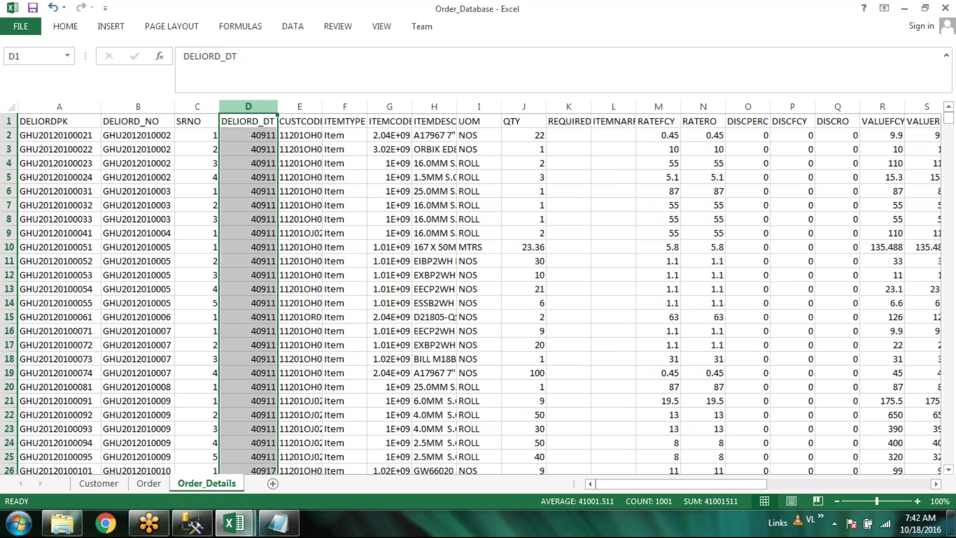
Format the DELIORD_DT column (D) with the Date number category
{"action": "left_click", "coordinate": [65, 27]}
{"action": "right_click", "coordinate": [256, 109]}
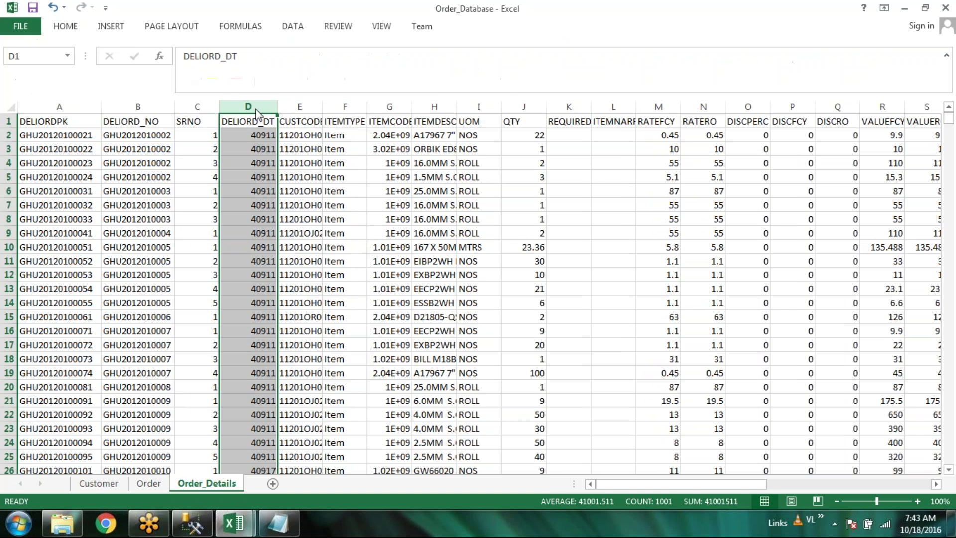
{"action": "left_click", "coordinate": [305, 259]}
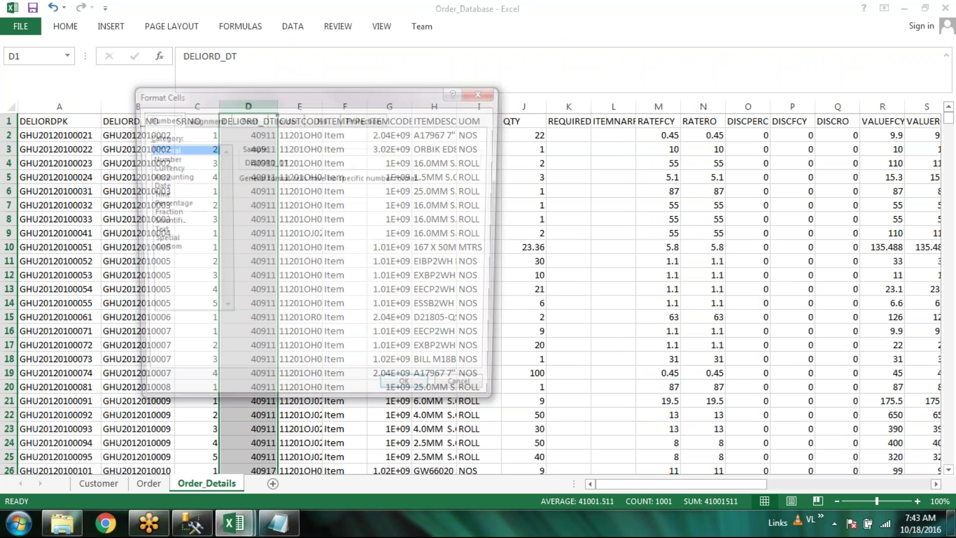
{"action": "left_click", "coordinate": [154, 185]}
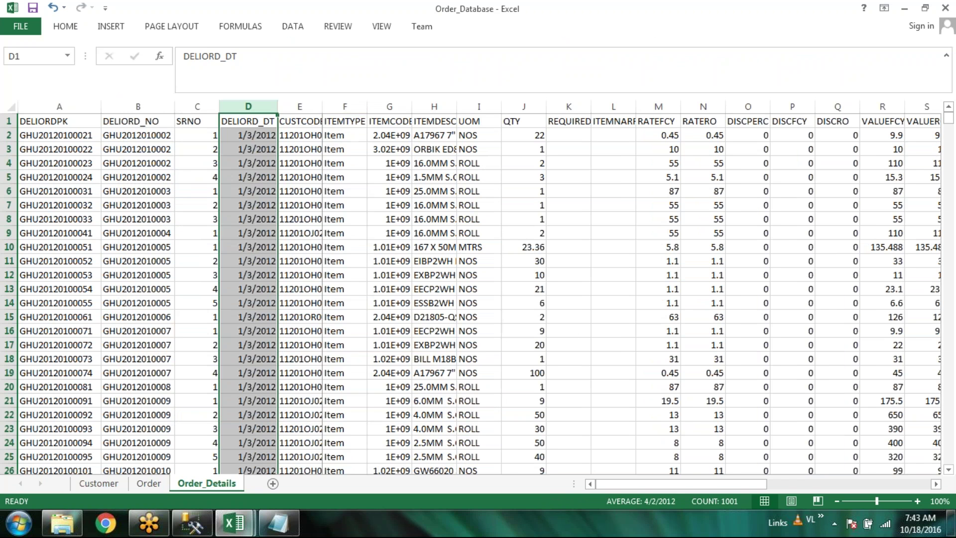
Autofit the CUSTCODE, ITEMCODE and ITEMDESC columns (E, G, H), then narrow ITEMDESC
{"action": "double_click", "coordinate": [322, 106]}
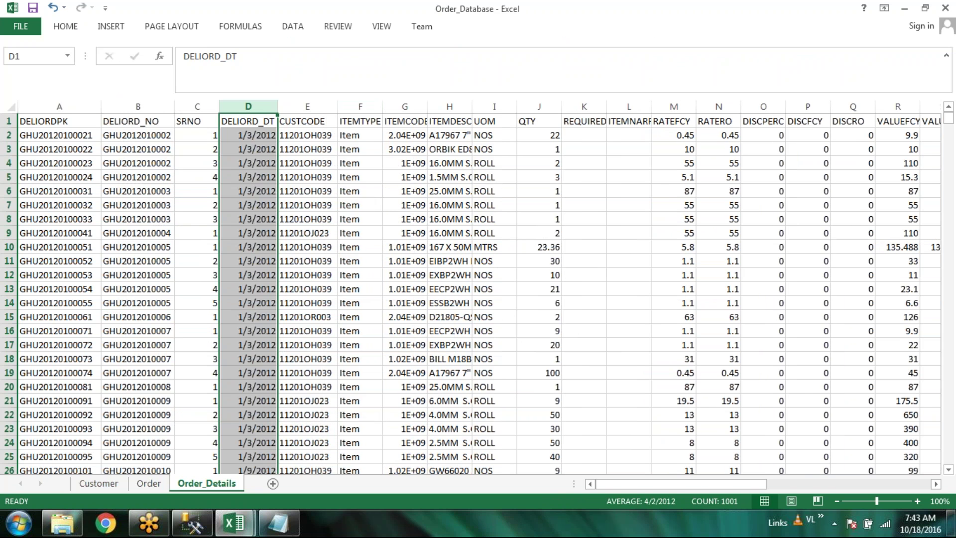
{"action": "double_click", "coordinate": [427, 106]}
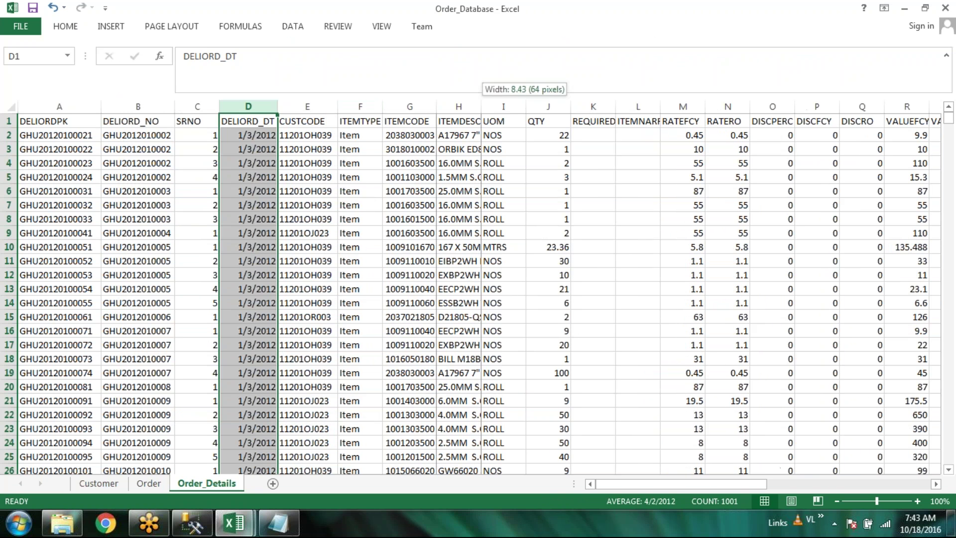
{"action": "double_click", "coordinate": [481, 106]}
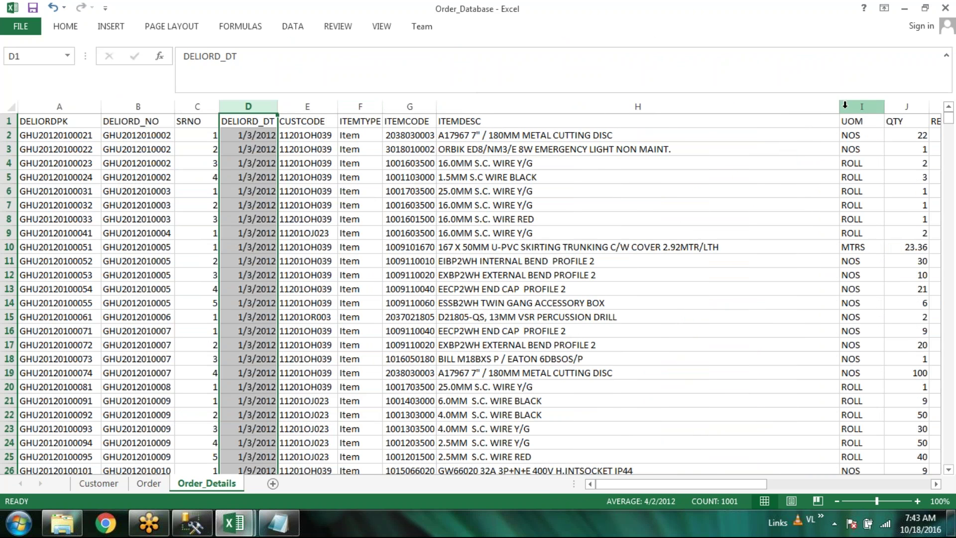
{"action": "left_click_drag", "start_coordinate": [842, 108], "coordinate": [652, 114]}
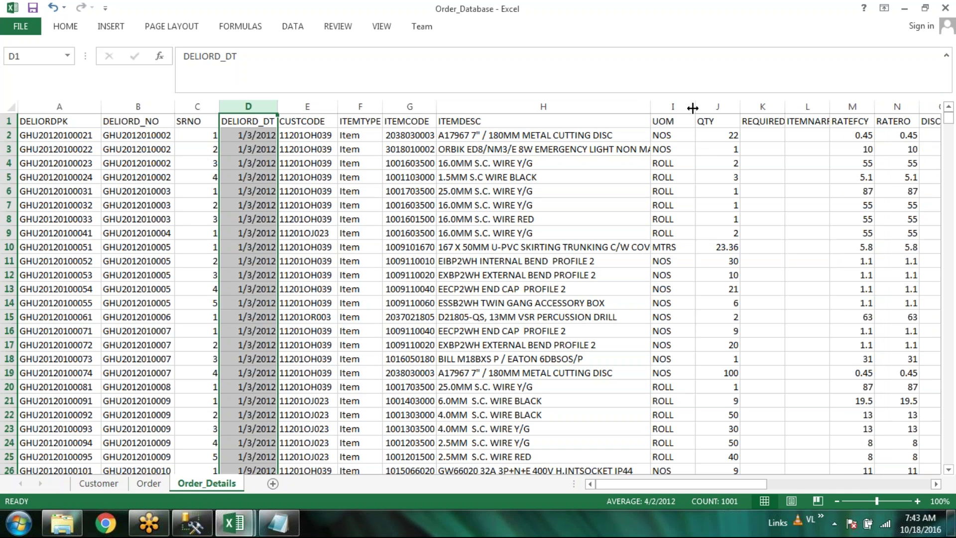
Scroll right across Order_Details toward the later date columns
{"action": "left_click_drag", "start_coordinate": [717, 481], "coordinate": [733, 490]}
{"action": "key", "text": "alt+Tab"}
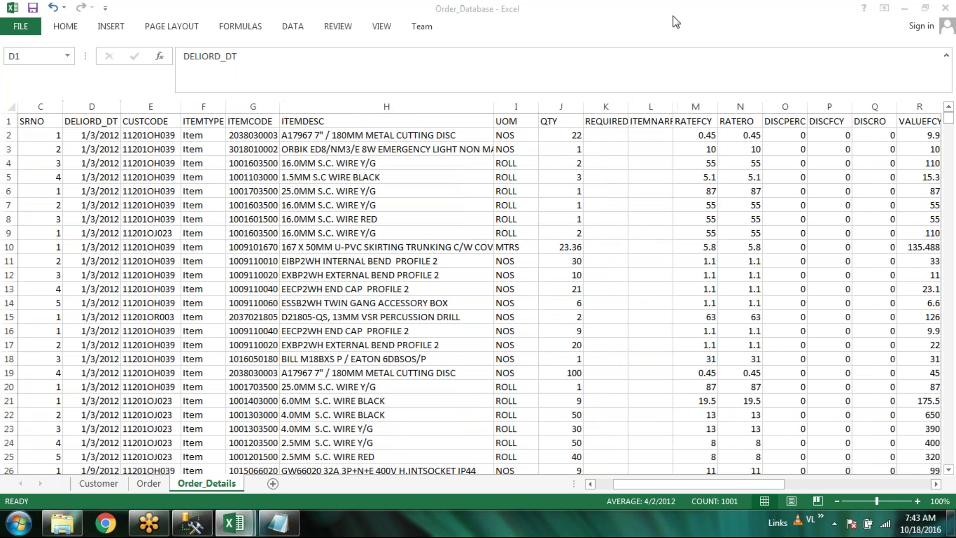
{"action": "left_click", "coordinate": [760, 487]}
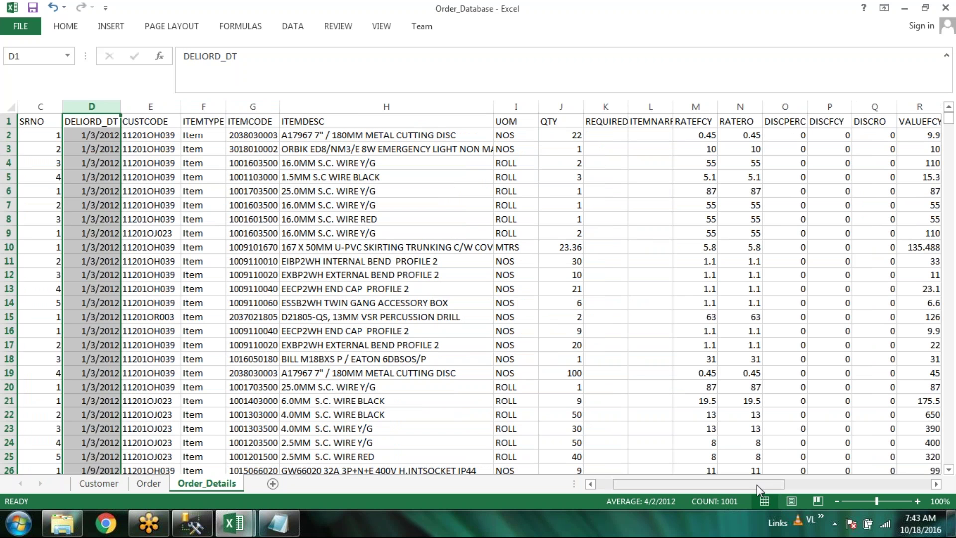
{"action": "left_click", "coordinate": [777, 428]}
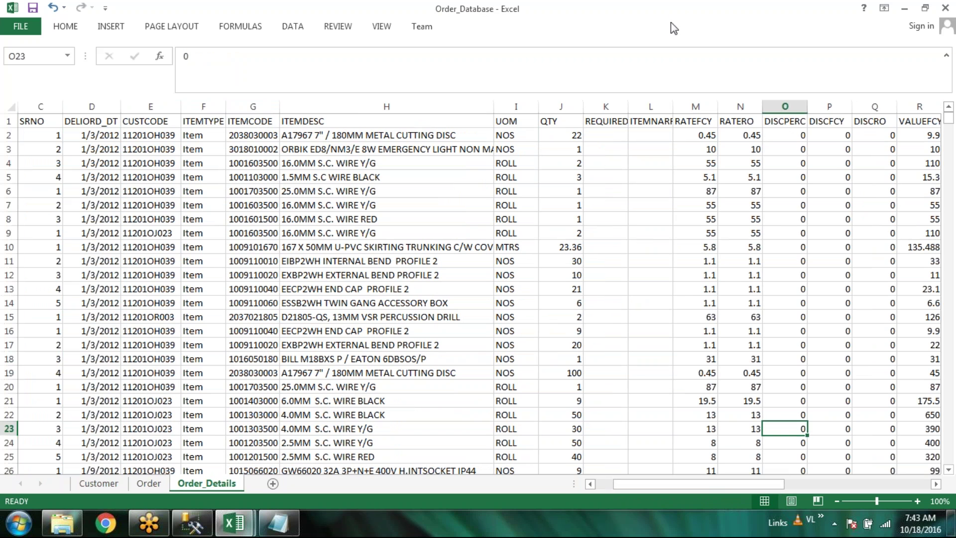
{"action": "left_click", "coordinate": [731, 485]}
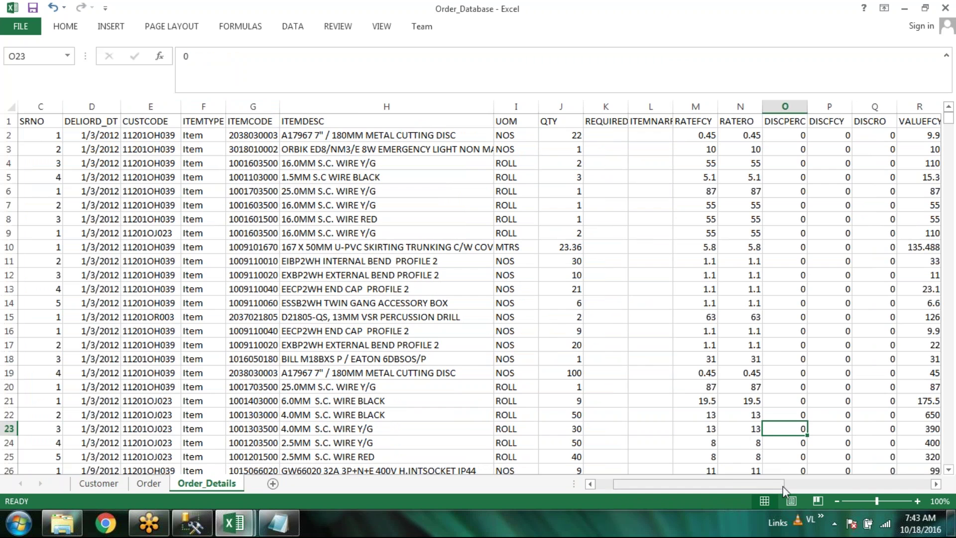
{"action": "left_click", "coordinate": [936, 485]}
{"action": "left_click", "coordinate": [936, 485]}
{"action": "left_click", "coordinate": [936, 486]}
{"action": "left_click", "coordinate": [936, 485]}
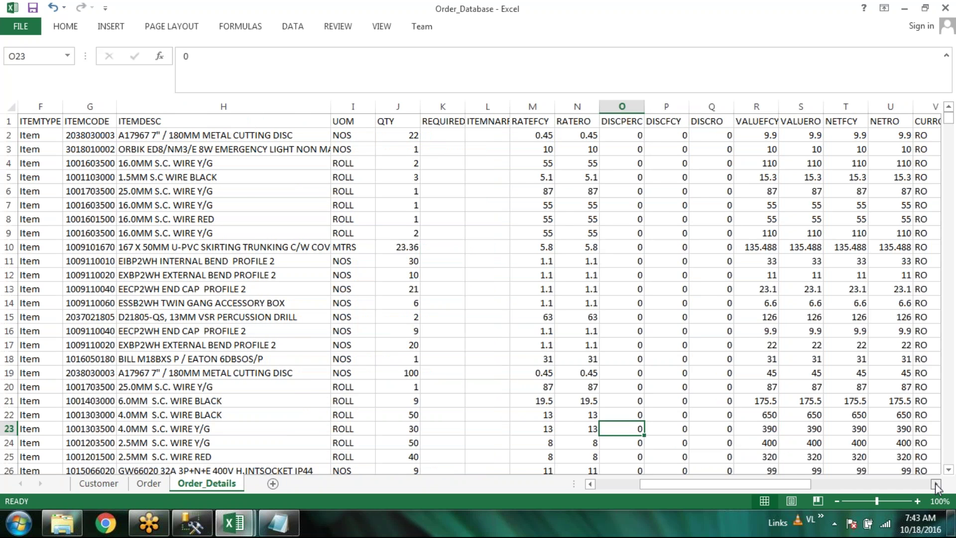
{"action": "left_click", "coordinate": [936, 485]}
{"action": "left_click", "coordinate": [935, 486]}
{"action": "left_click", "coordinate": [936, 486]}
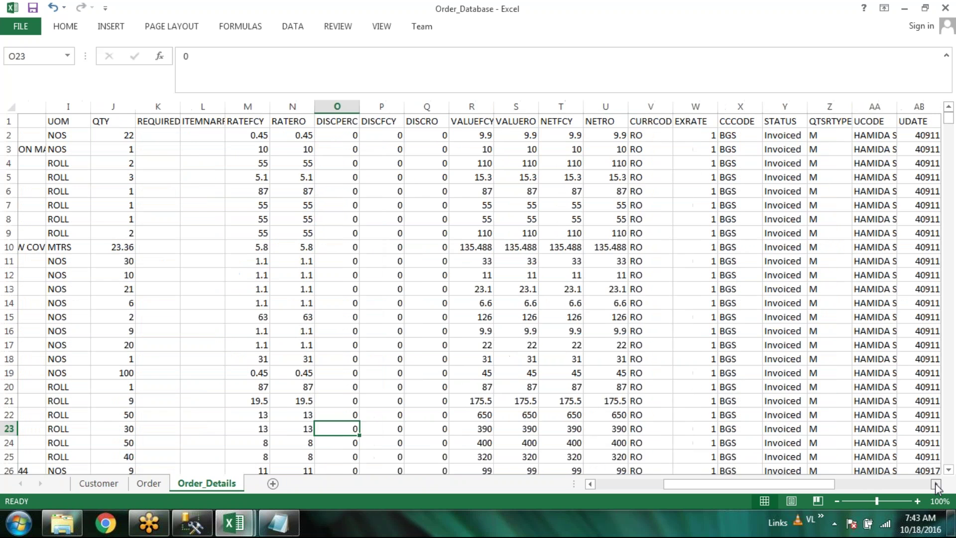
{"action": "left_click", "coordinate": [936, 485]}
{"action": "left_click", "coordinate": [936, 485]}
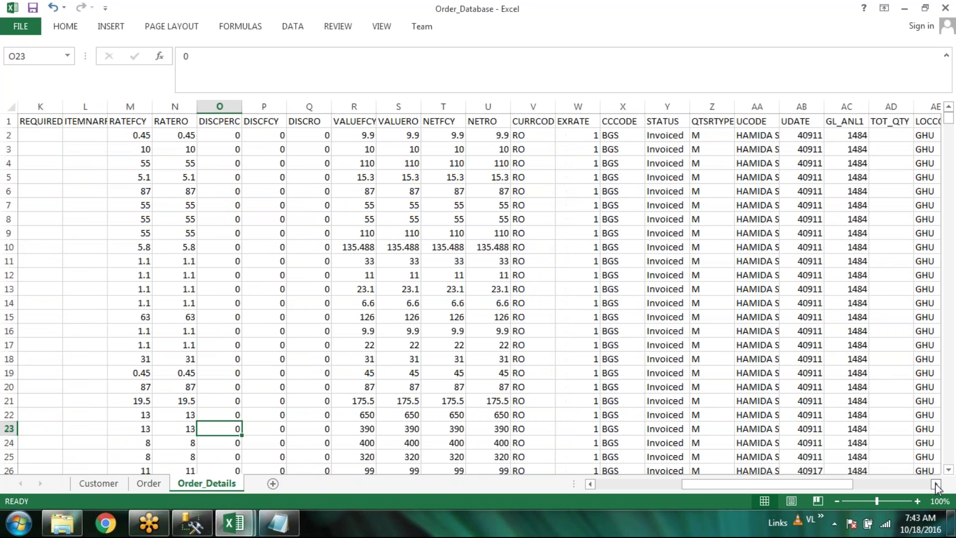
{"action": "left_click", "coordinate": [936, 485]}
{"action": "left_click", "coordinate": [936, 486]}
{"action": "left_click", "coordinate": [936, 485]}
{"action": "left_click", "coordinate": [936, 486]}
{"action": "left_click", "coordinate": [936, 485]}
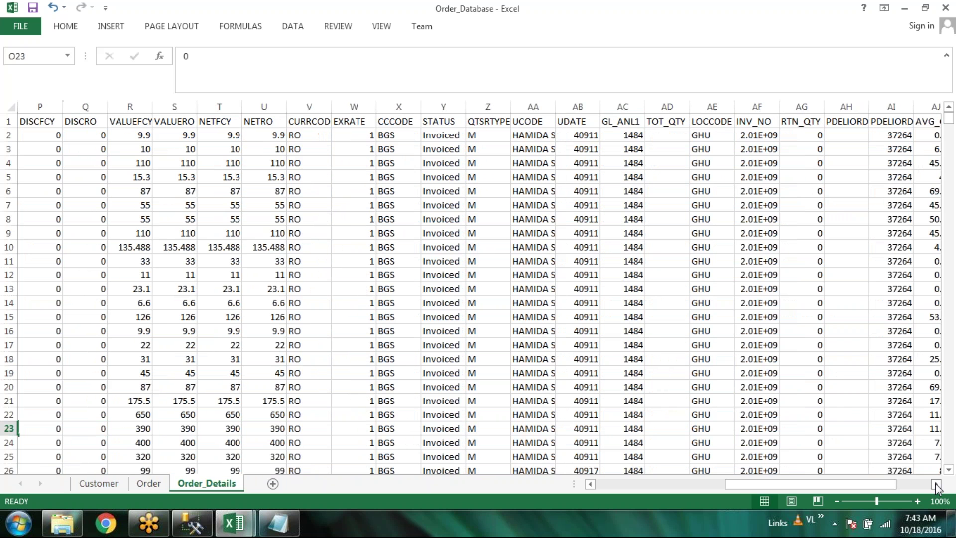
{"action": "left_click", "coordinate": [935, 485]}
Format the PDELIORD_DT column (AI) as a short date, then scroll back left
{"action": "right_click", "coordinate": [846, 107]}
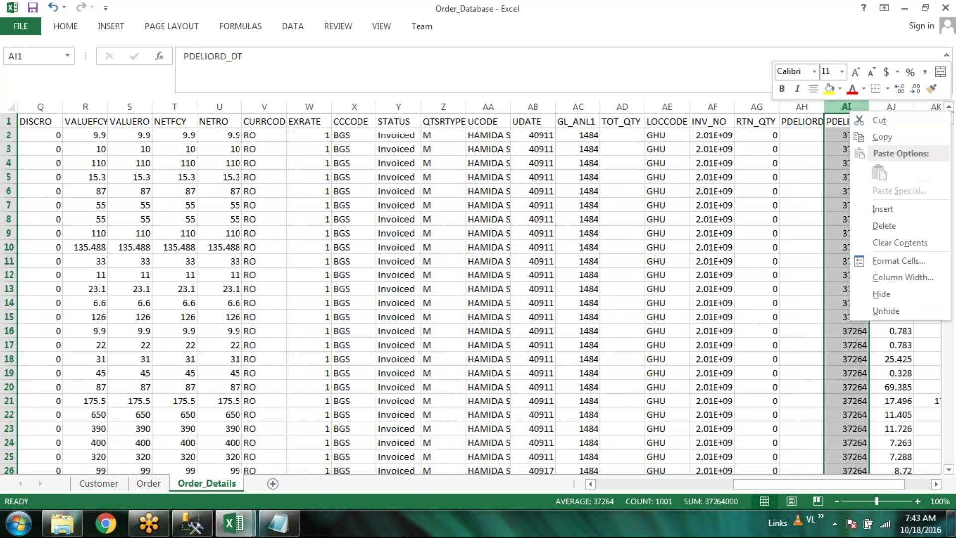
{"action": "left_click", "coordinate": [898, 260]}
{"action": "left_click", "coordinate": [622, 190]}
{"action": "left_click", "coordinate": [863, 398]}
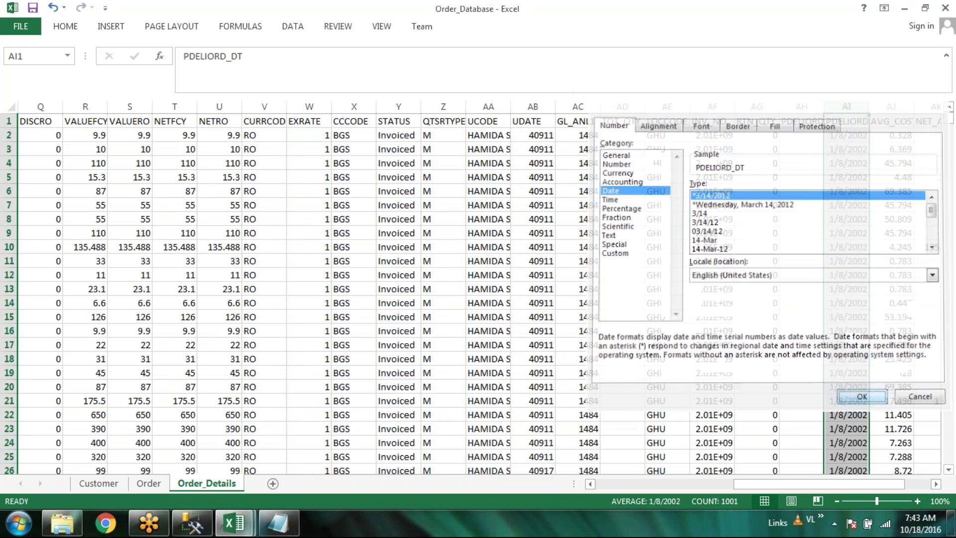
{"action": "left_click", "coordinate": [936, 484]}
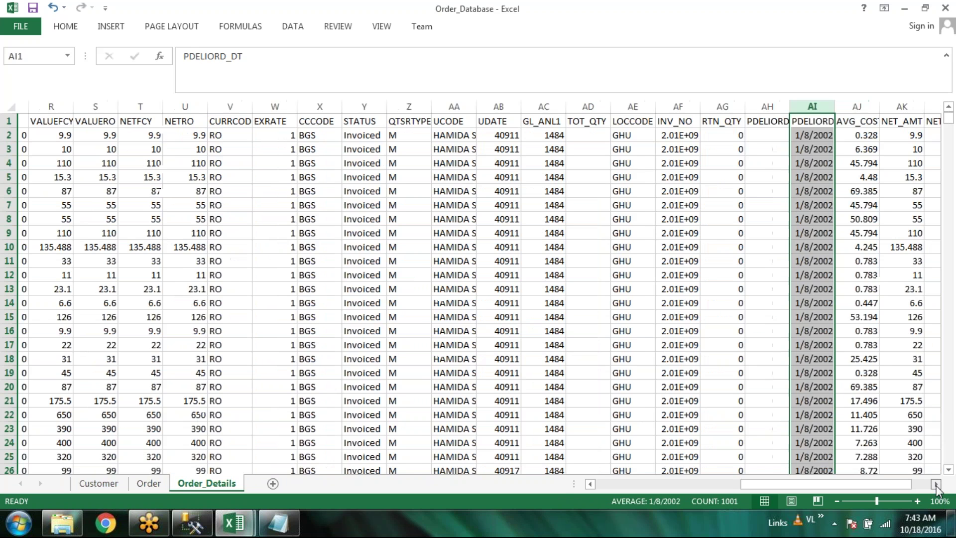
{"action": "left_click", "coordinate": [936, 485]}
{"action": "left_click", "coordinate": [936, 484]}
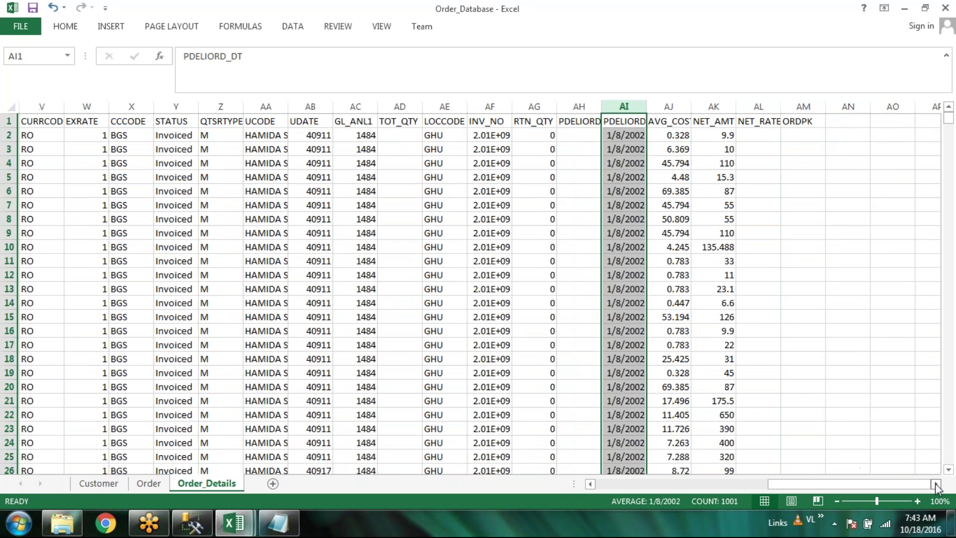
{"action": "left_click_drag", "start_coordinate": [899, 484], "coordinate": [173, 487]}
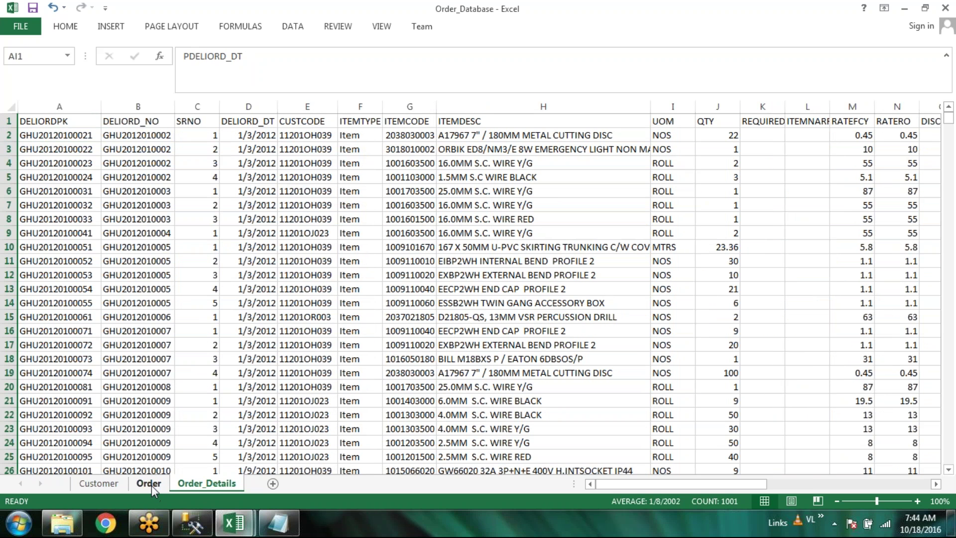
Flip between the Order, Order_Details and Customer sheets to compare them
{"action": "left_click", "coordinate": [152, 485]}
{"action": "left_click", "coordinate": [170, 489]}
{"action": "left_click", "coordinate": [157, 486]}
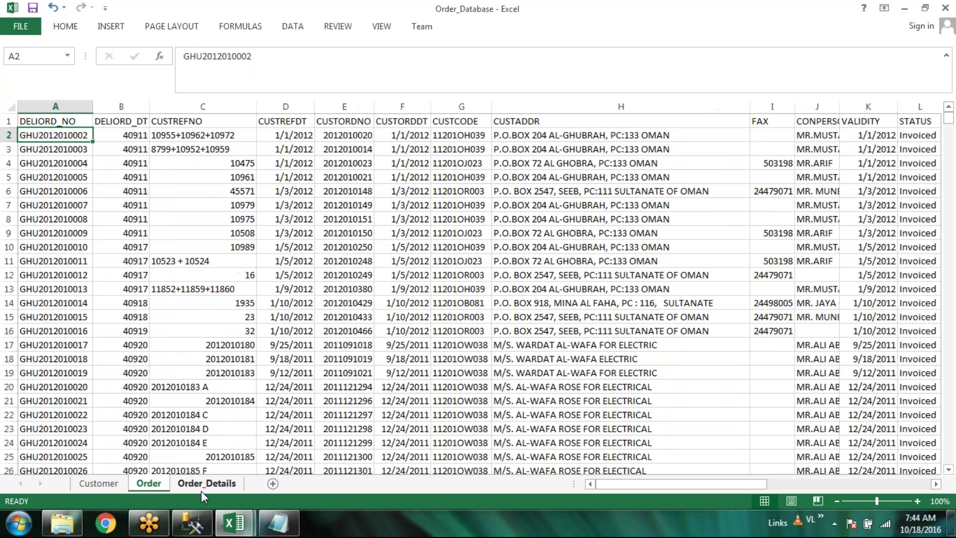
{"action": "left_click", "coordinate": [201, 488]}
{"action": "left_click", "coordinate": [150, 484]}
{"action": "left_click", "coordinate": [91, 486]}
{"action": "left_click", "coordinate": [149, 485]}
{"action": "left_click", "coordinate": [98, 485]}
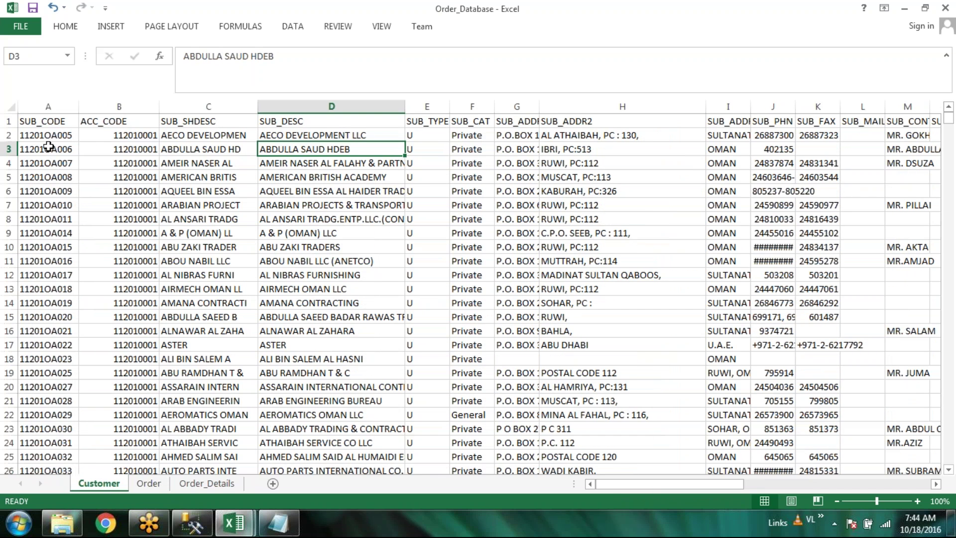
Widen the Order sheet's CUSTORDNO column slightly, then return to the Customer sheet
{"action": "left_click", "coordinate": [145, 485]}
{"action": "left_click_drag", "start_coordinate": [375, 107], "coordinate": [386, 108]}
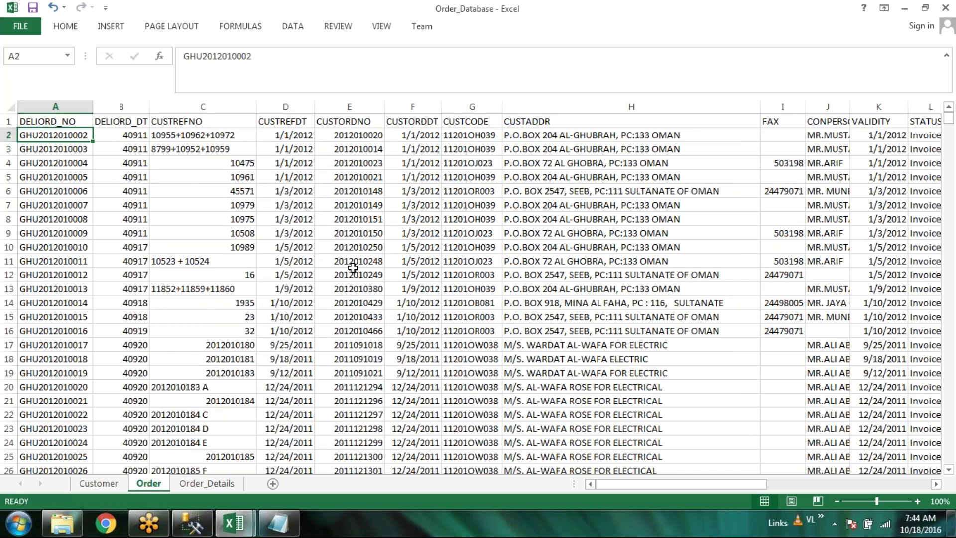
{"action": "scroll", "coordinate": [353, 269], "scroll_direction": "down", "scroll_amount": 1}
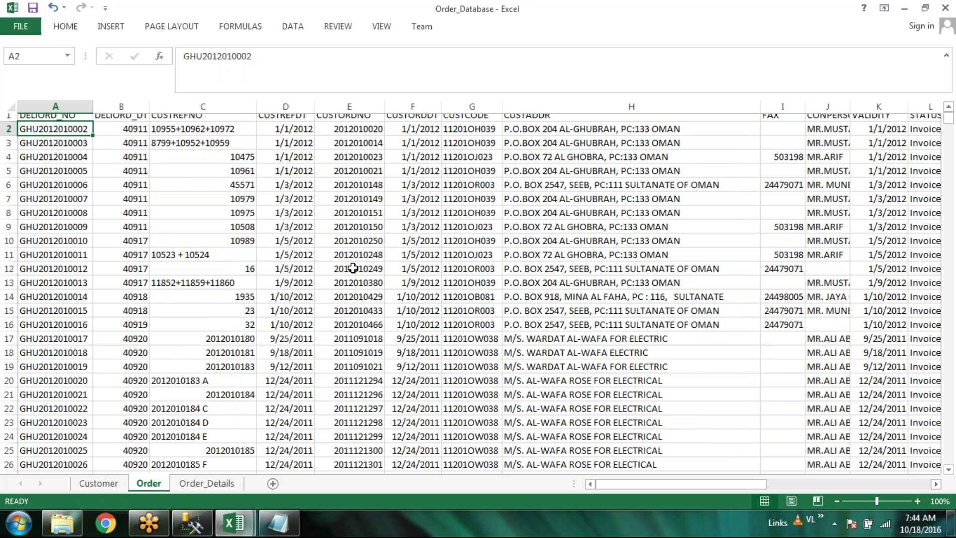
{"action": "scroll", "coordinate": [353, 268], "scroll_direction": "down", "scroll_amount": 7}
{"action": "scroll", "coordinate": [353, 268], "scroll_direction": "down", "scroll_amount": 16}
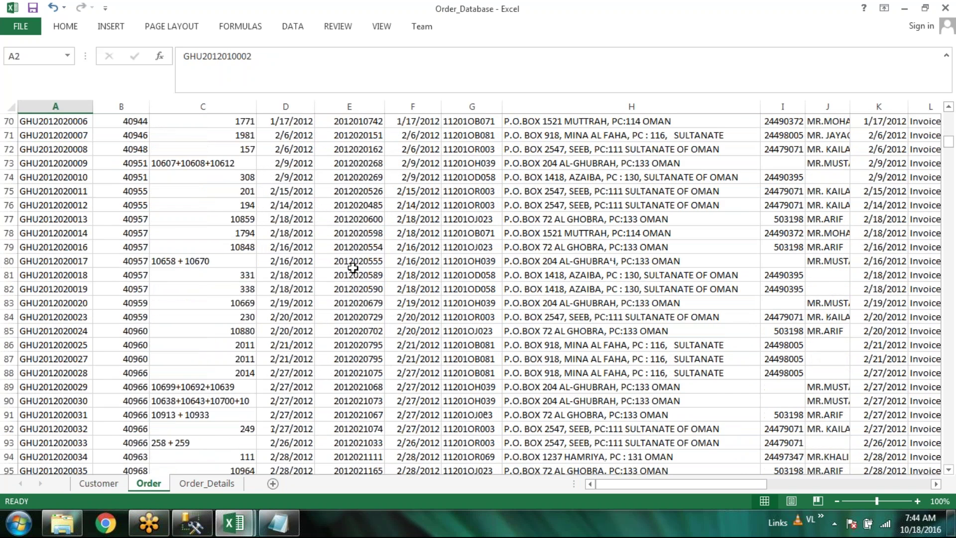
{"action": "scroll", "coordinate": [352, 269], "scroll_direction": "down", "scroll_amount": 6}
{"action": "key", "text": "ctrl+Page_Down"}
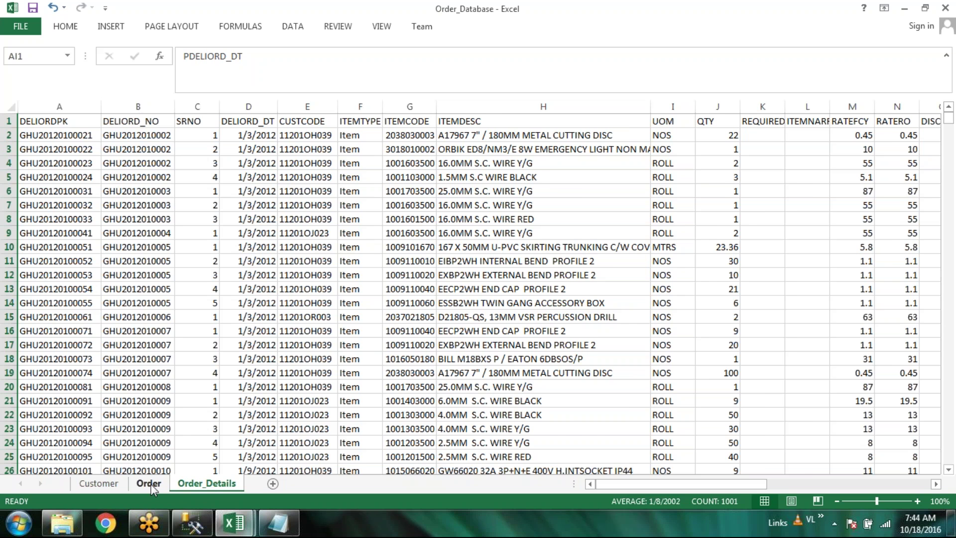
{"action": "left_click", "coordinate": [98, 482]}
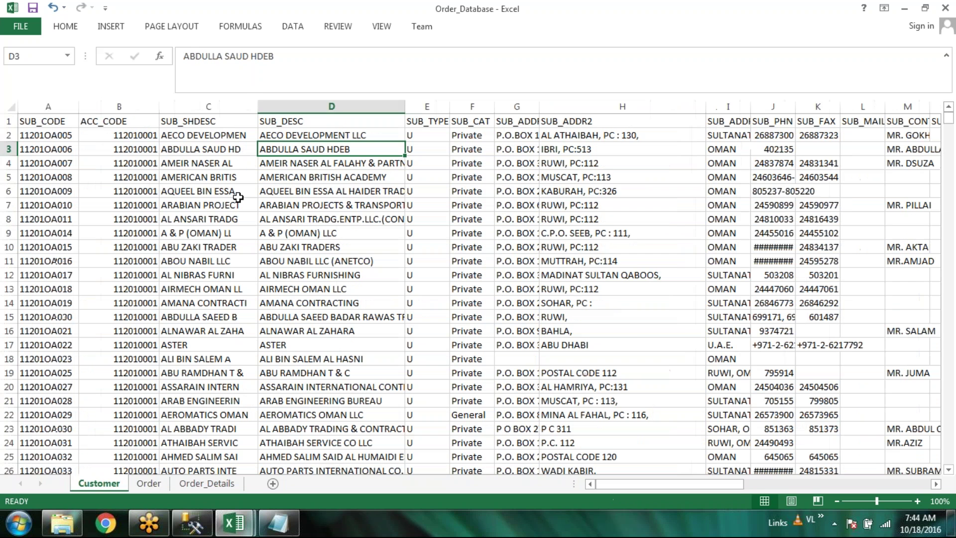
Turn on filter arrows for the Customer table headers
{"action": "left_click", "coordinate": [68, 29]}
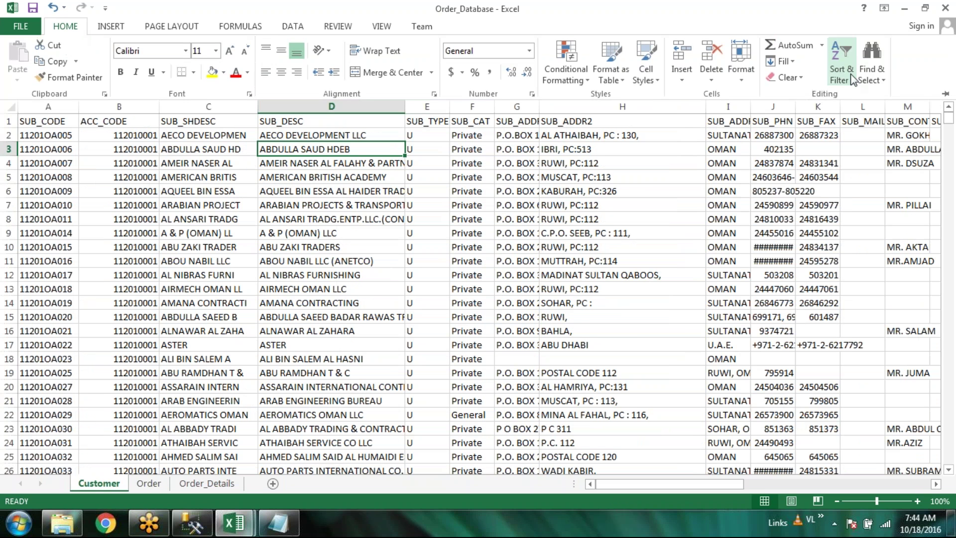
{"action": "left_click", "coordinate": [851, 74]}
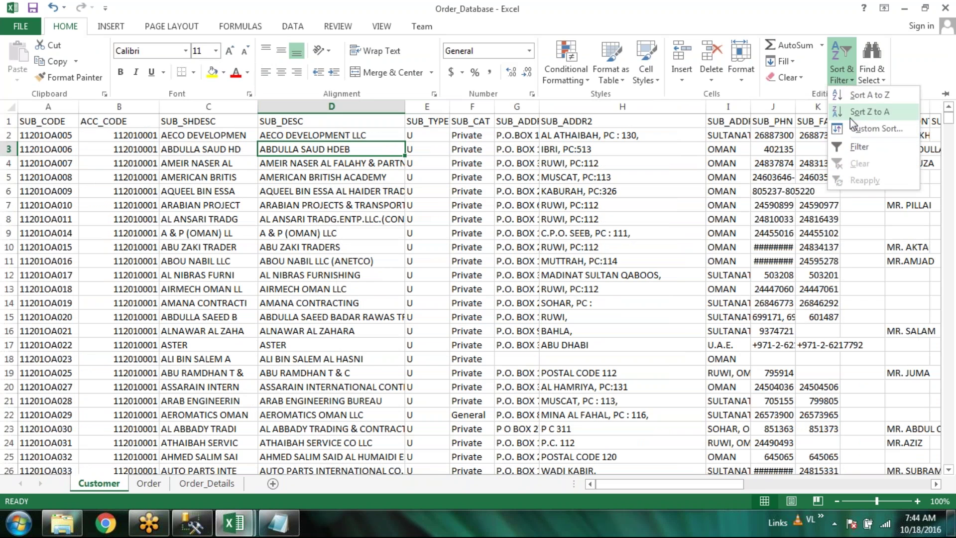
{"action": "left_click", "coordinate": [865, 150]}
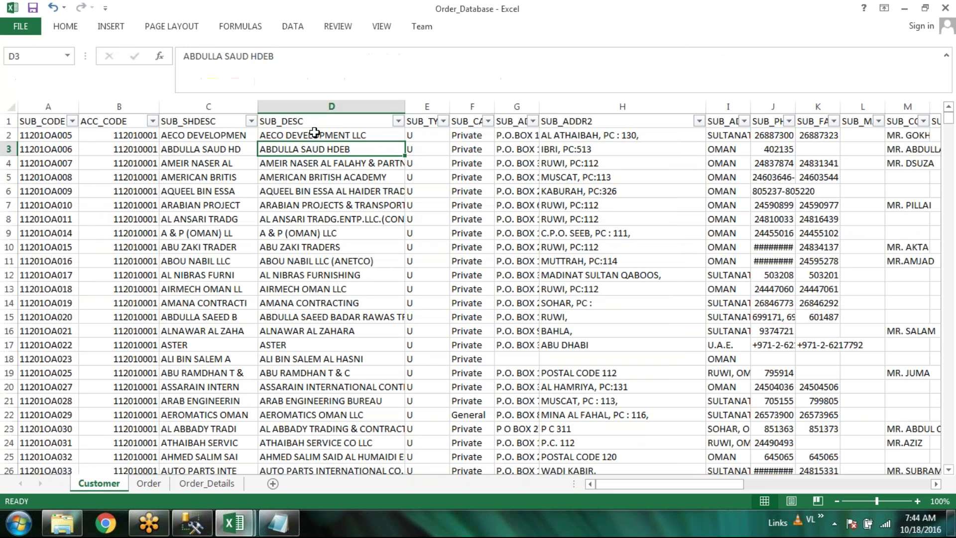
Search the Customer sheet for the customer's first name and step through the matches
{"action": "left_click", "coordinate": [62, 28]}
{"action": "left_click", "coordinate": [878, 62]}
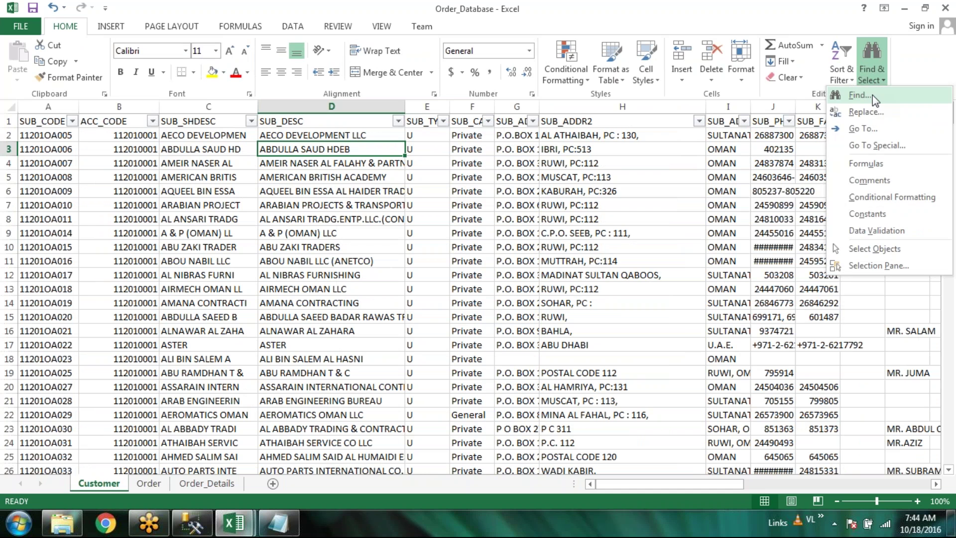
{"action": "left_click", "coordinate": [872, 94]}
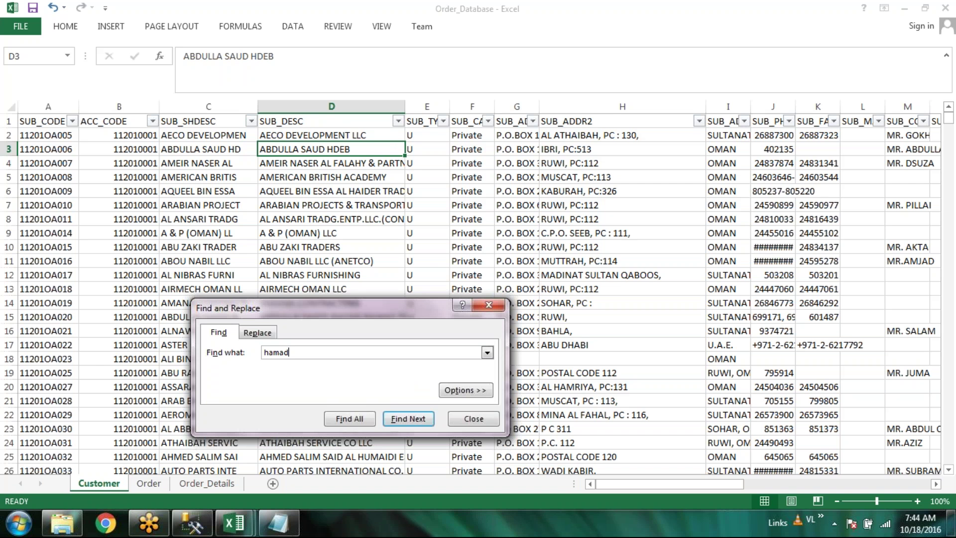
{"action": "key", "text": "Return"}
{"action": "key", "text": "Return"}
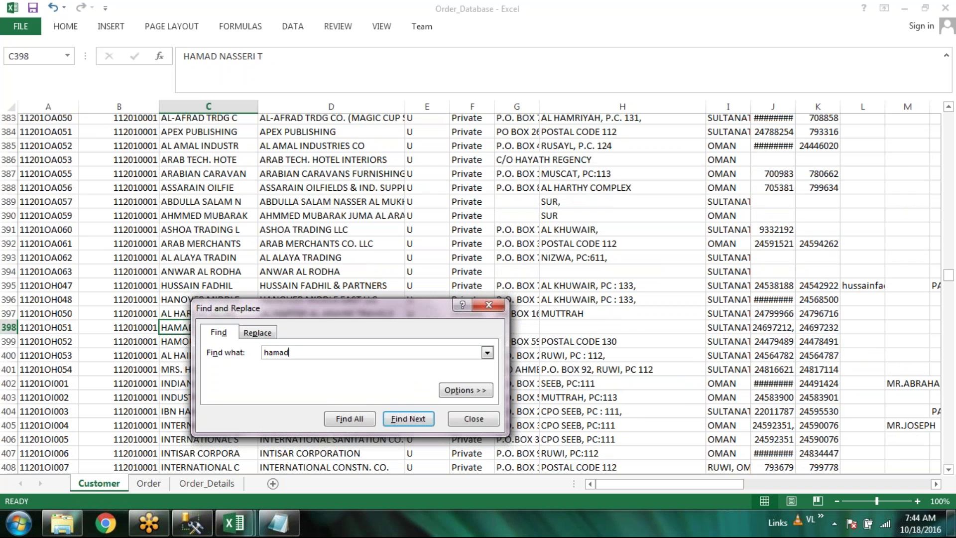
{"action": "key", "text": "Return"}
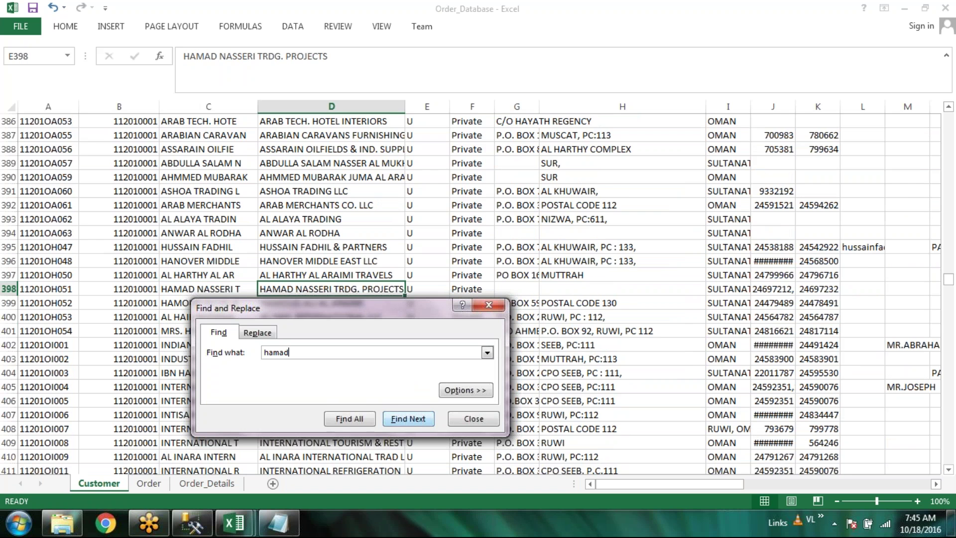
{"action": "key", "text": "Return"}
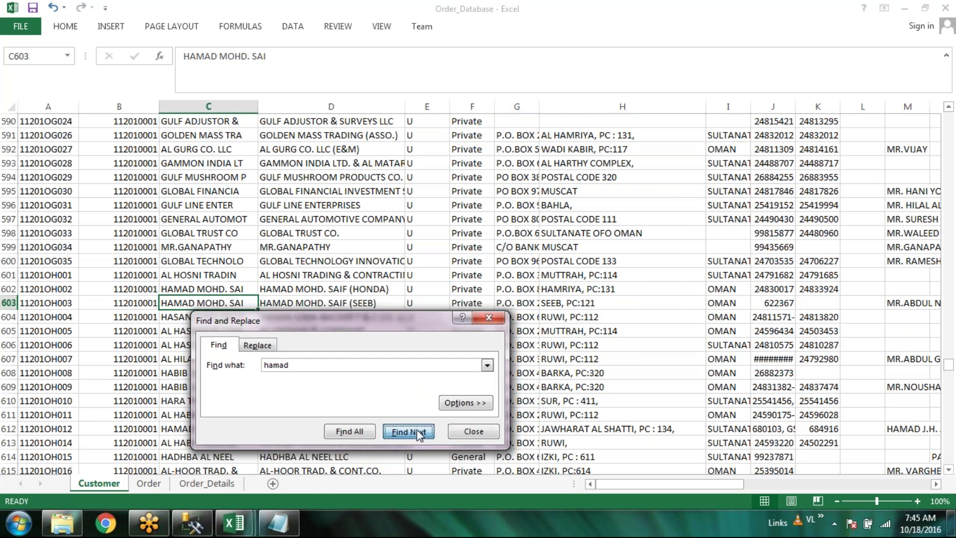
{"action": "left_click", "coordinate": [416, 419]}
{"action": "left_click", "coordinate": [417, 421]}
{"action": "left_click", "coordinate": [417, 402]}
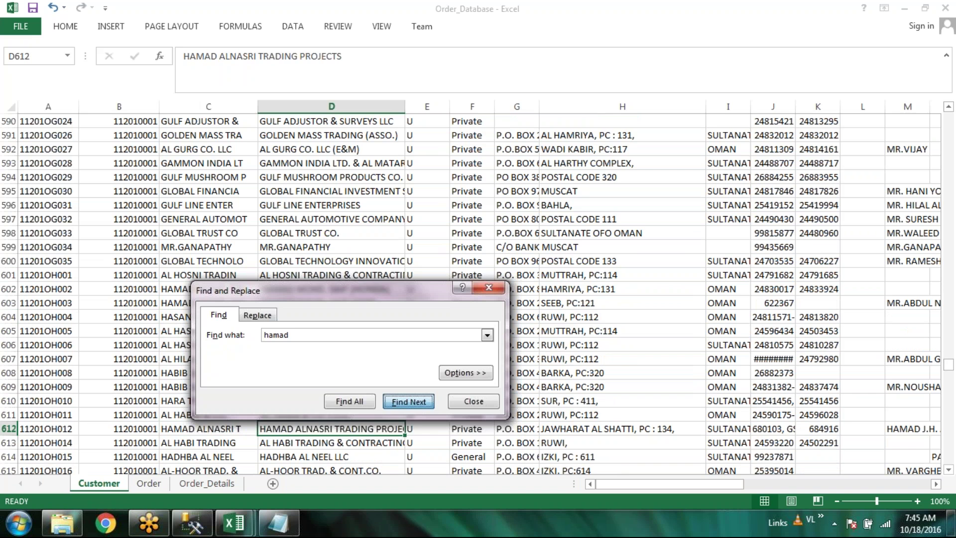
{"action": "left_click", "coordinate": [417, 402]}
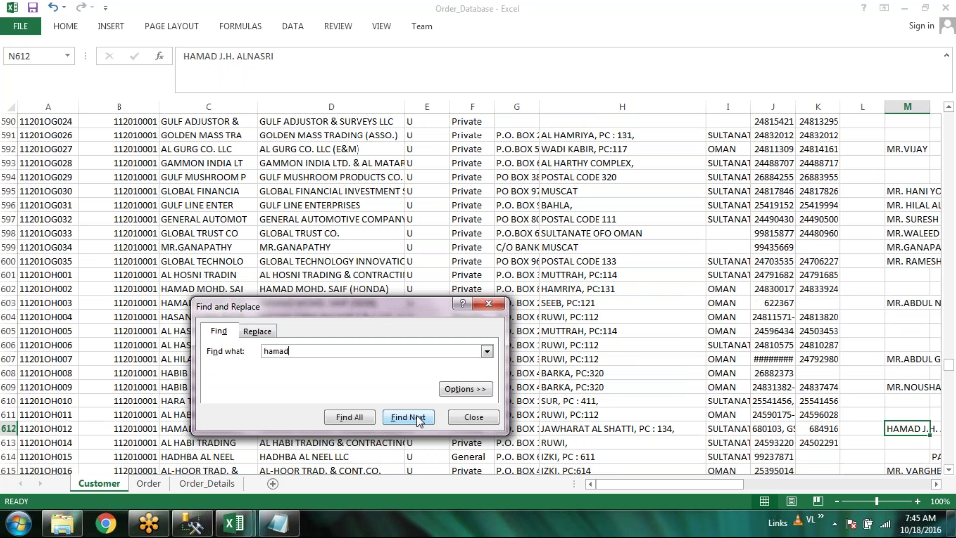
{"action": "left_click", "coordinate": [417, 418]}
Refine the search with more of the customer's name and select their code in row 635
{"action": "left_click", "coordinate": [417, 420]}
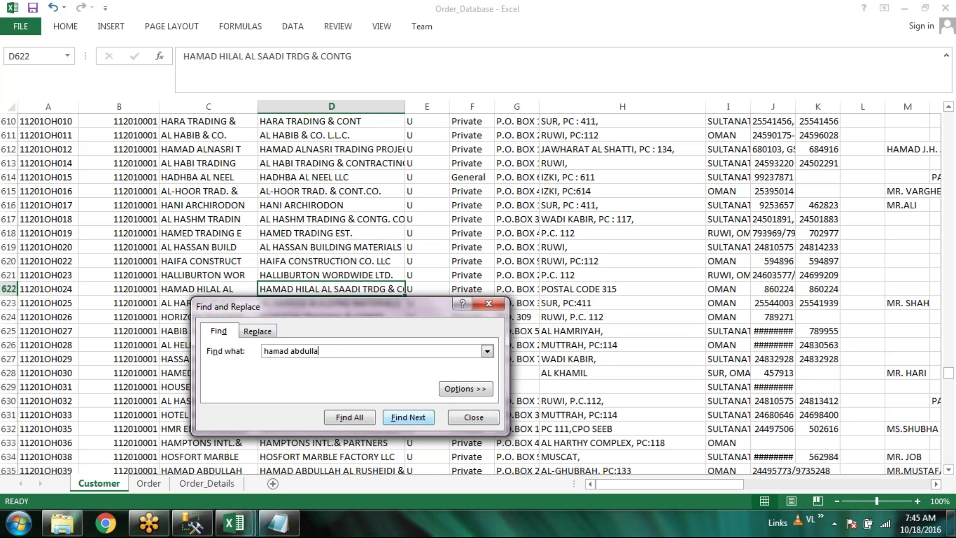
{"action": "left_click", "coordinate": [402, 417]}
{"action": "key", "text": "Return"}
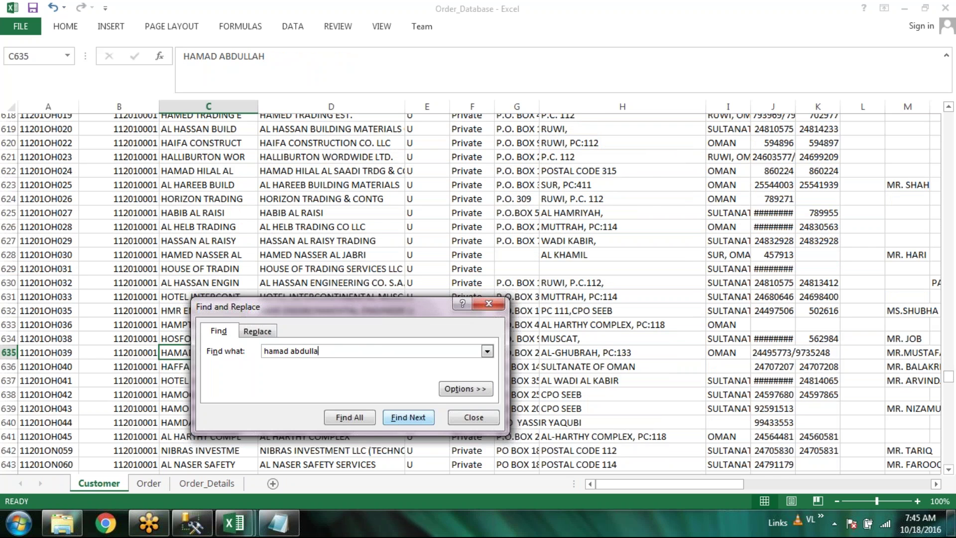
{"action": "key", "text": "Escape"}
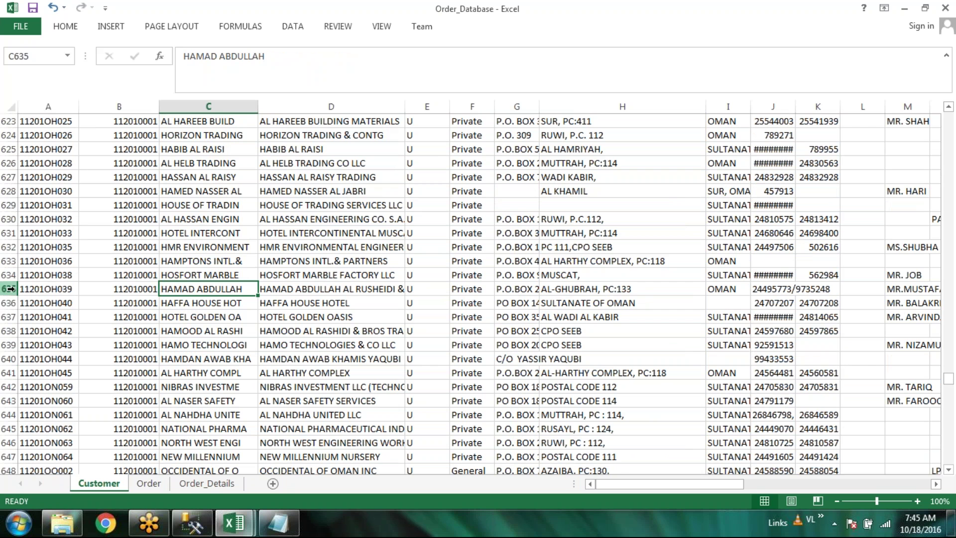
{"action": "left_click", "coordinate": [52, 291]}
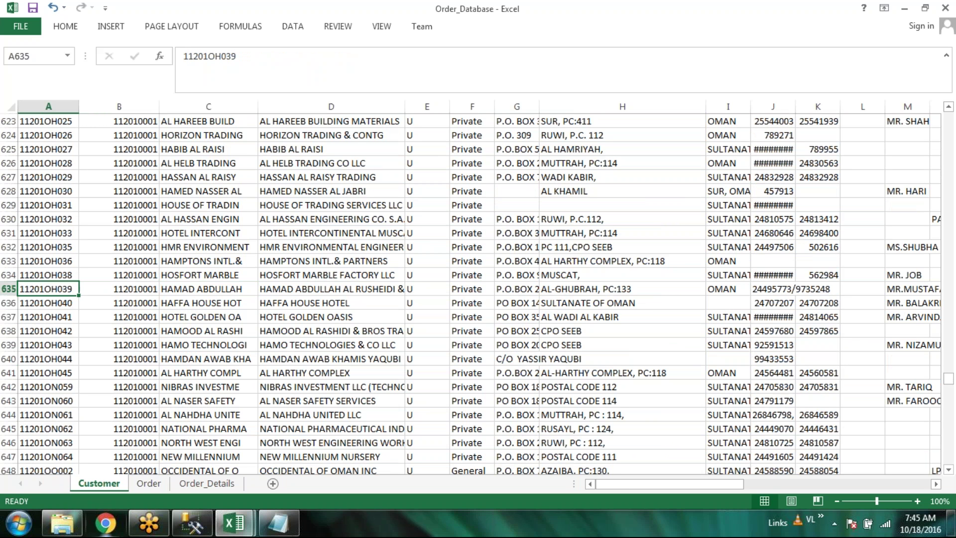
Scroll through the Order sheet, briefly opening and closing the Find dialog
{"action": "left_click", "coordinate": [148, 483]}
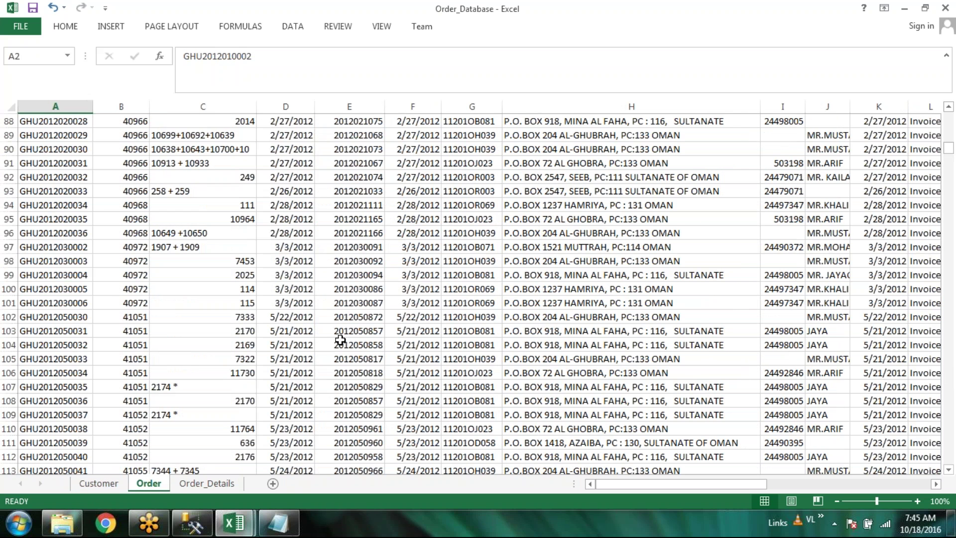
{"action": "scroll", "coordinate": [340, 340], "scroll_direction": "up", "scroll_amount": 10}
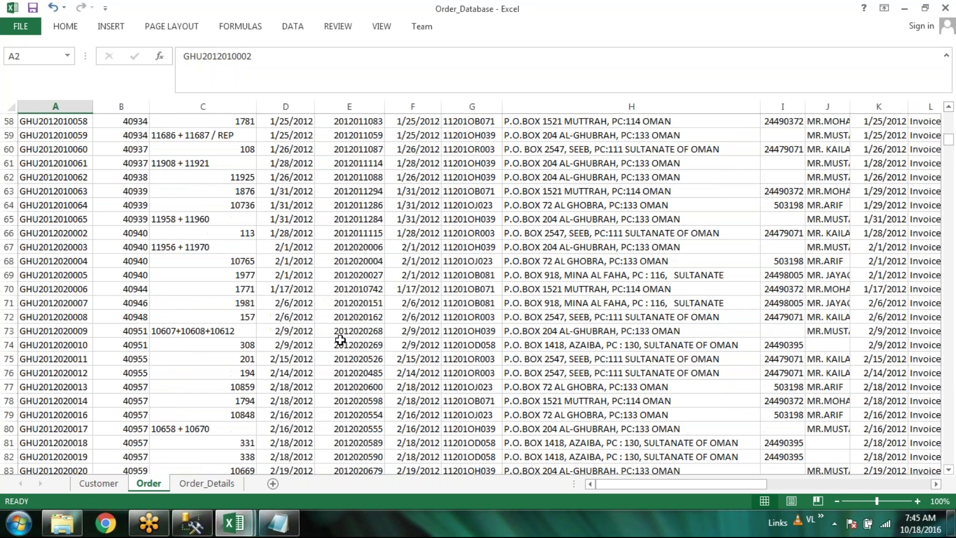
{"action": "scroll", "coordinate": [340, 340], "scroll_direction": "up", "scroll_amount": 19}
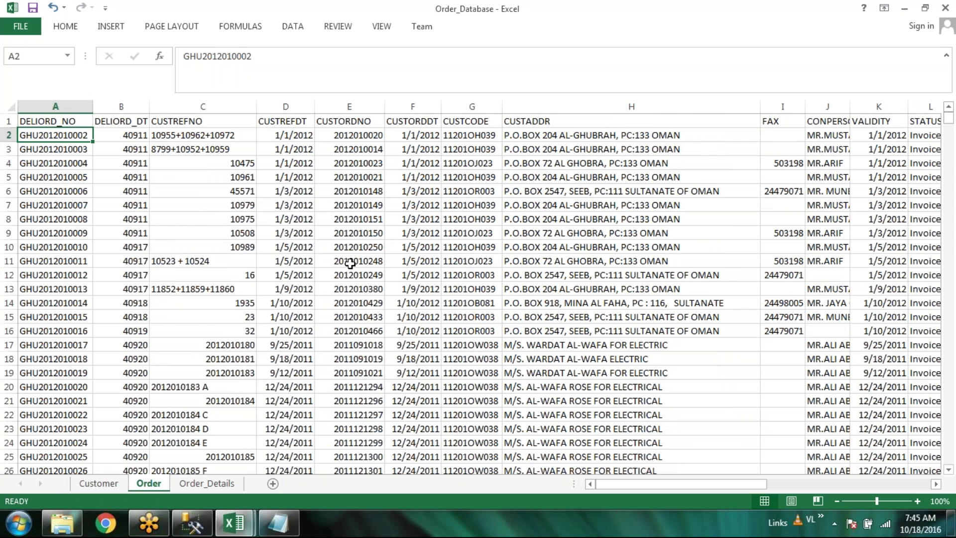
{"action": "scroll", "coordinate": [350, 264], "scroll_direction": "down", "scroll_amount": 1}
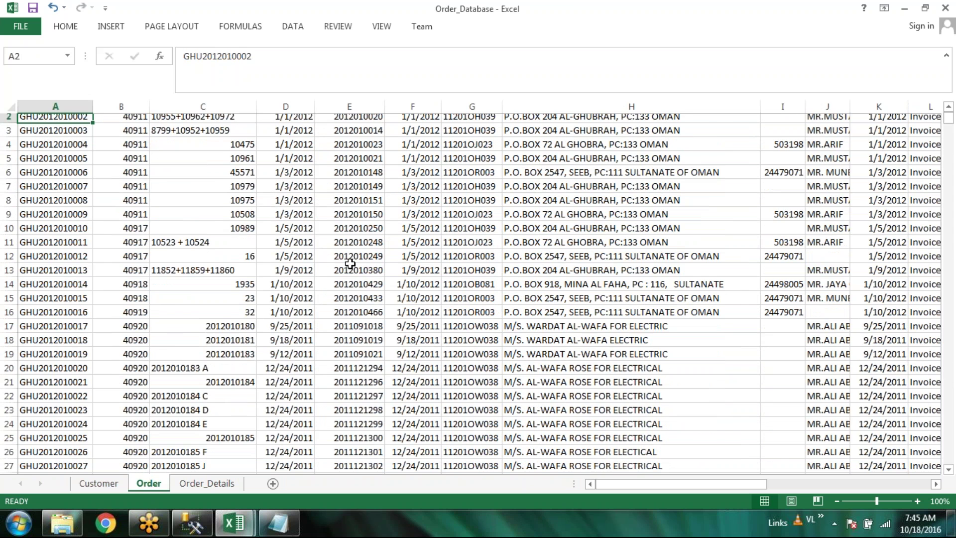
{"action": "scroll", "coordinate": [350, 263], "scroll_direction": "down", "scroll_amount": 4}
{"action": "scroll", "coordinate": [350, 264], "scroll_direction": "down", "scroll_amount": 13}
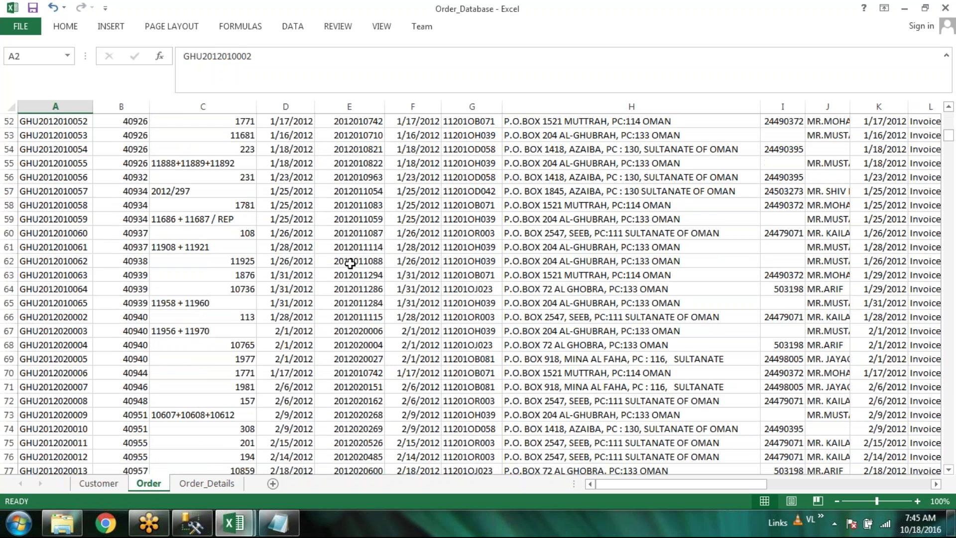
{"action": "key", "text": "ctrl+f"}
{"action": "key", "text": "Escape"}
Copy the customer code from Customer cell A635 and start a Find for it on Order
{"action": "left_click", "coordinate": [103, 489]}
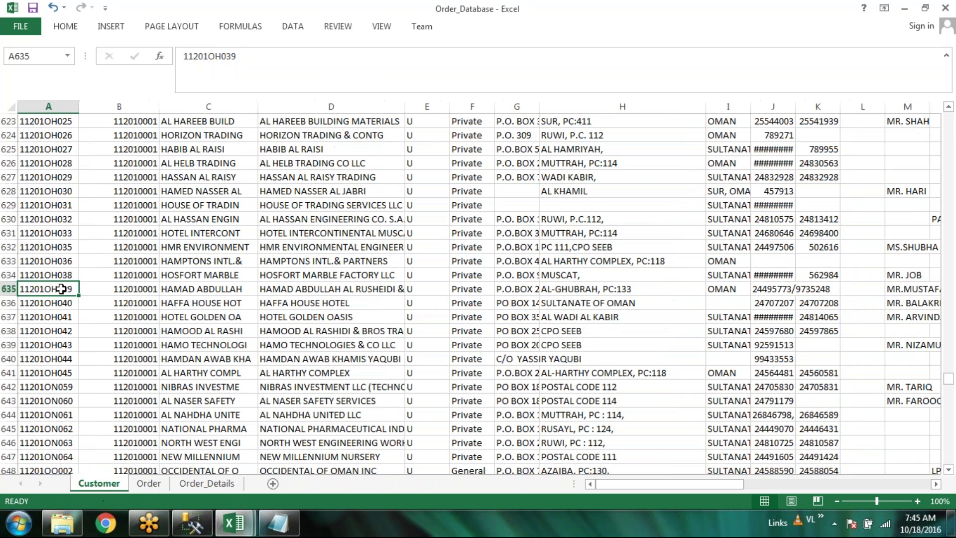
{"action": "double_click", "coordinate": [50, 289]}
{"action": "left_click", "coordinate": [149, 483]}
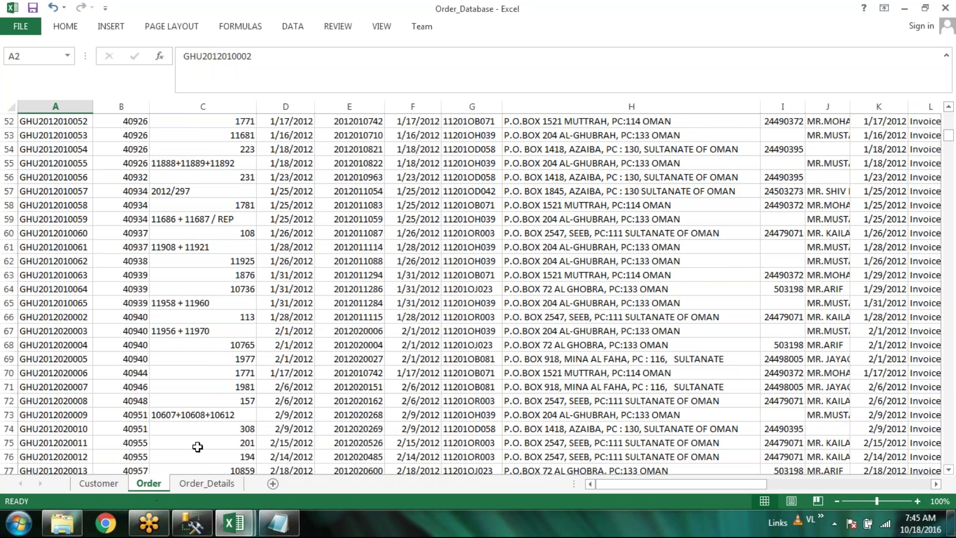
{"action": "key", "text": "ctrl+f"}
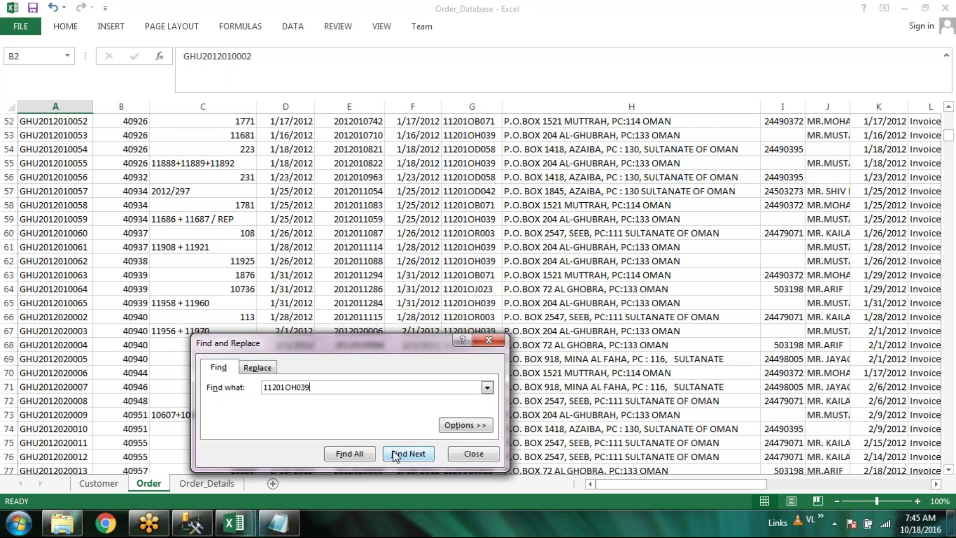
{"action": "left_click", "coordinate": [397, 454]}
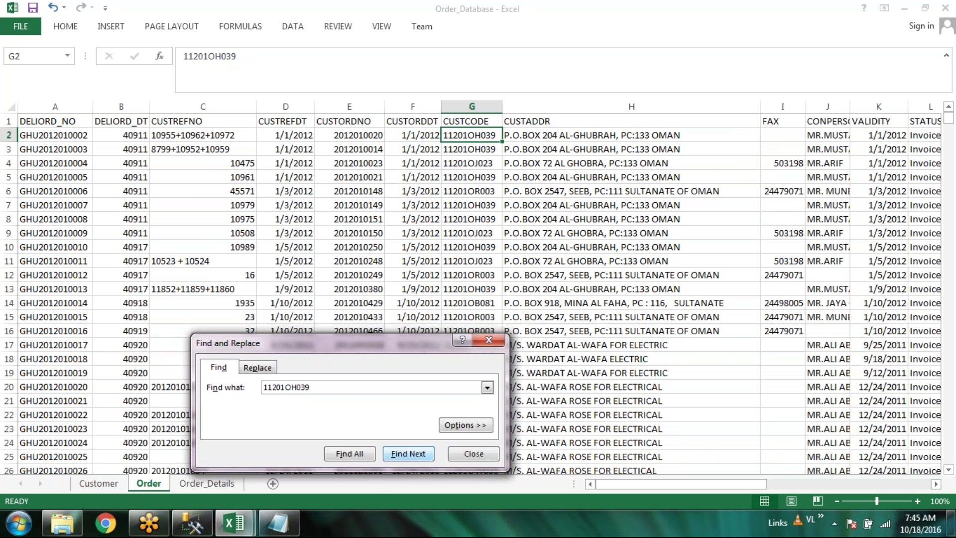
{"action": "key", "text": "Escape"}
{"action": "left_click_drag", "start_coordinate": [493, 137], "coordinate": [490, 151]}
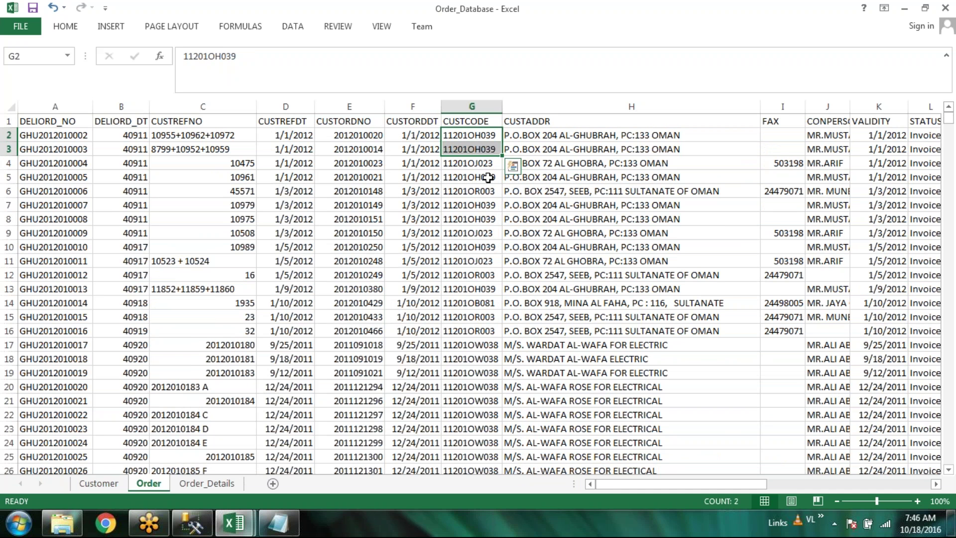
{"action": "left_click", "coordinate": [488, 219]}
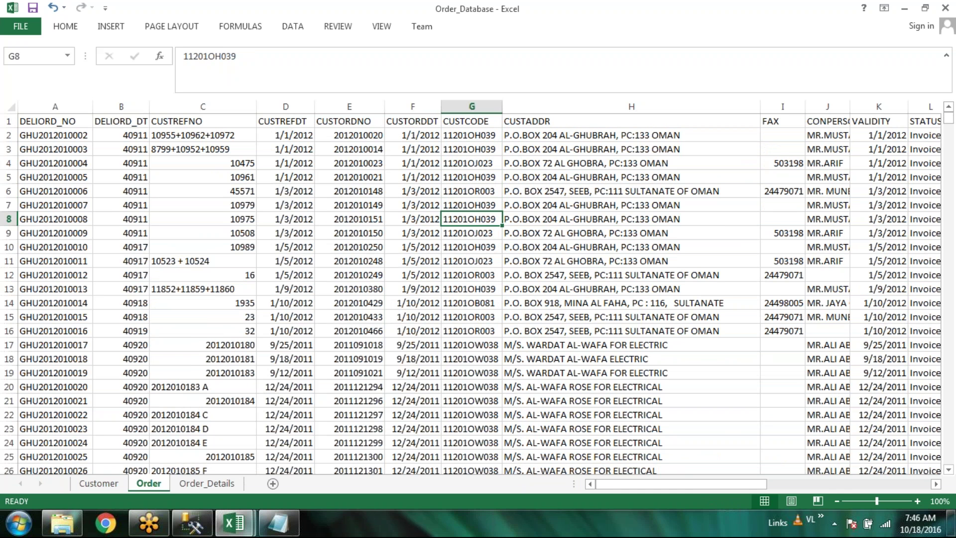
{"action": "left_click", "coordinate": [489, 232]}
{"action": "left_click", "coordinate": [489, 219]}
{"action": "left_click", "coordinate": [490, 136]}
{"action": "left_click", "coordinate": [97, 486]}
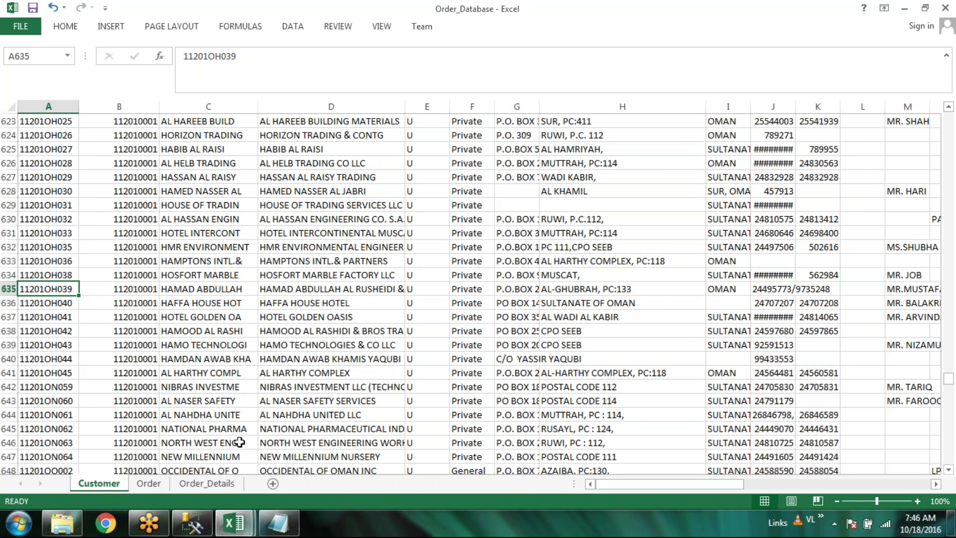
{"action": "left_click", "coordinate": [158, 485]}
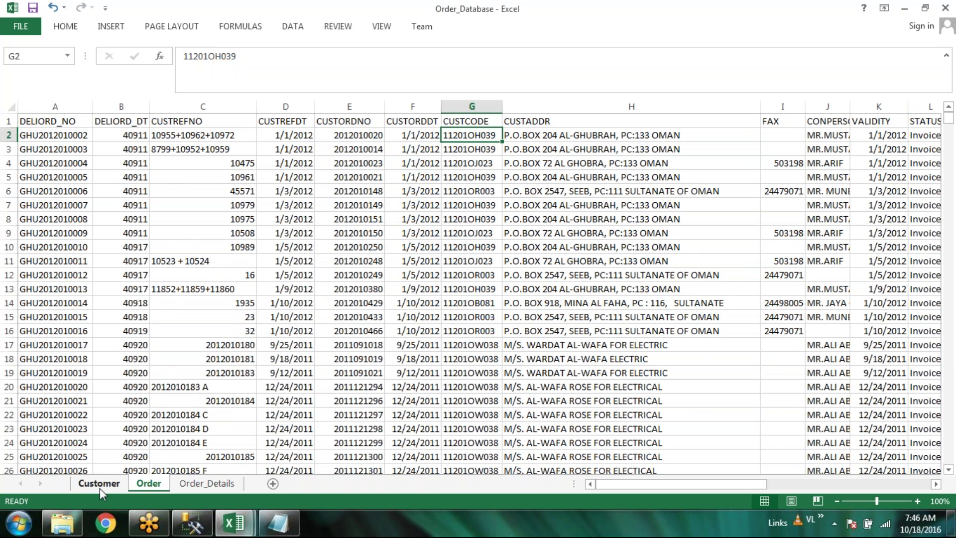
{"action": "left_click", "coordinate": [471, 122]}
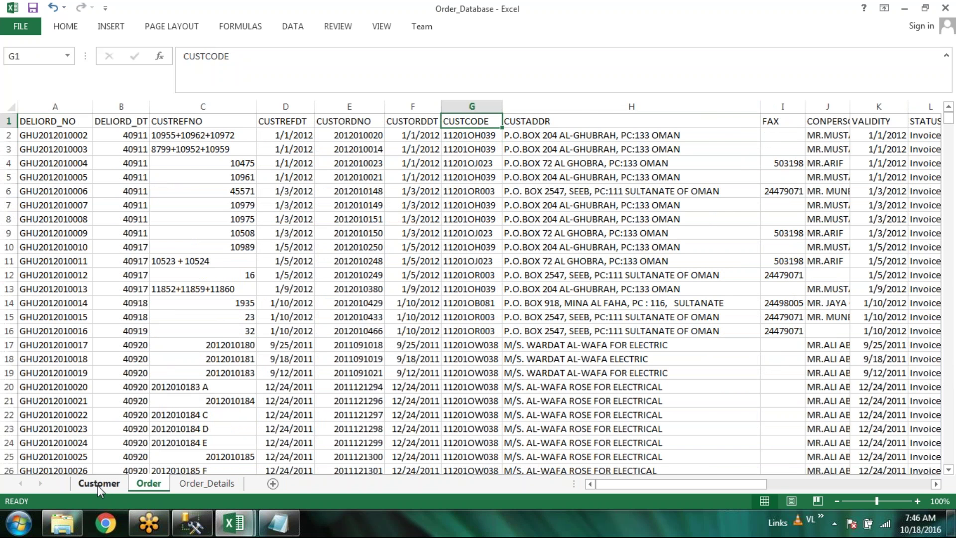
{"action": "left_click", "coordinate": [97, 484]}
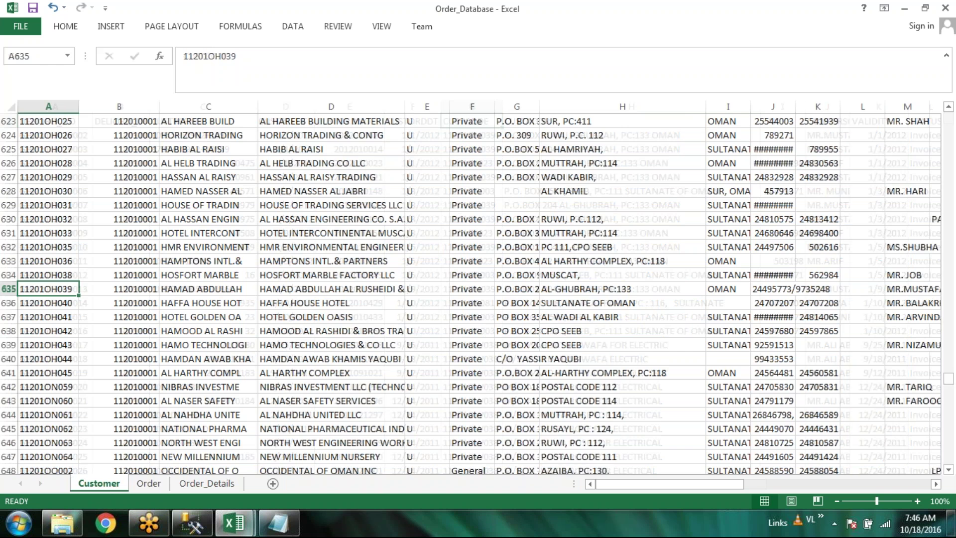
Turn off the Customer sheet's filter through Home > Sort & Filter, then go to Order
{"action": "scroll", "coordinate": [478, 294], "scroll_direction": "up", "scroll_amount": 19}
{"action": "scroll", "coordinate": [953, 292], "scroll_direction": "up", "scroll_amount": 20}
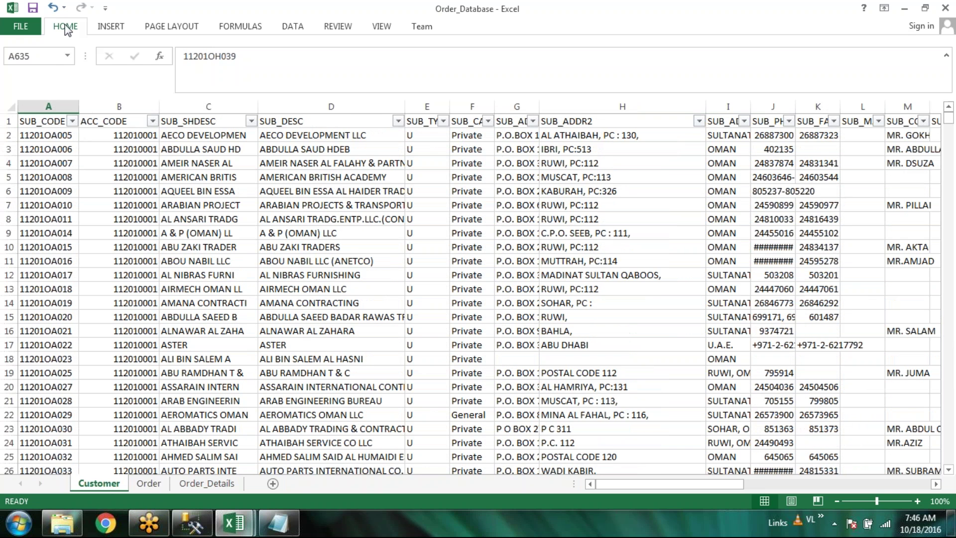
{"action": "left_click", "coordinate": [65, 26]}
{"action": "left_click", "coordinate": [842, 73]}
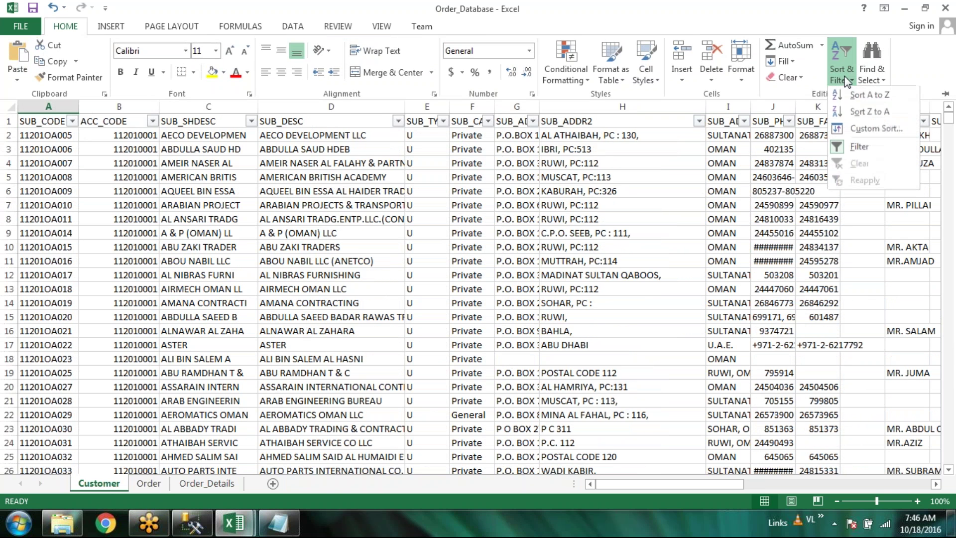
{"action": "left_click", "coordinate": [849, 112]}
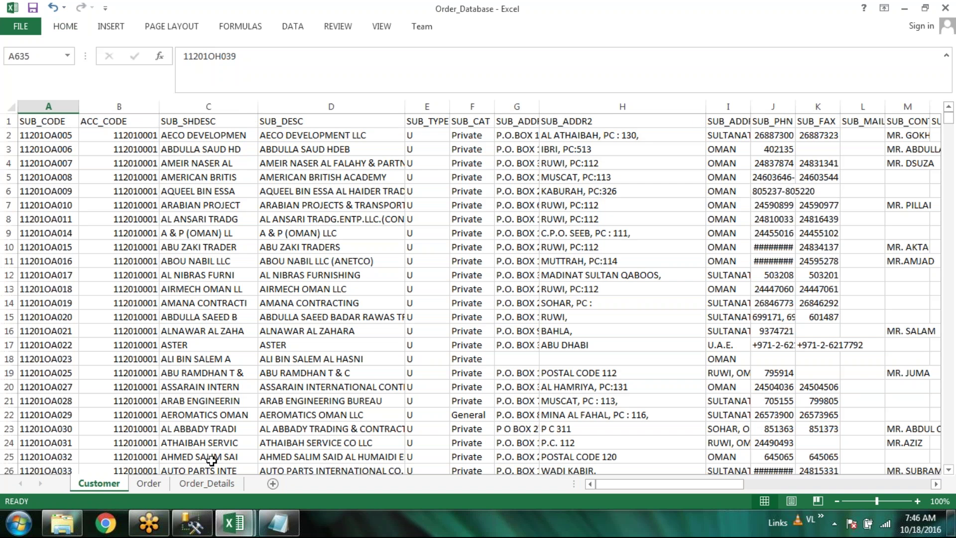
{"action": "left_click", "coordinate": [149, 482]}
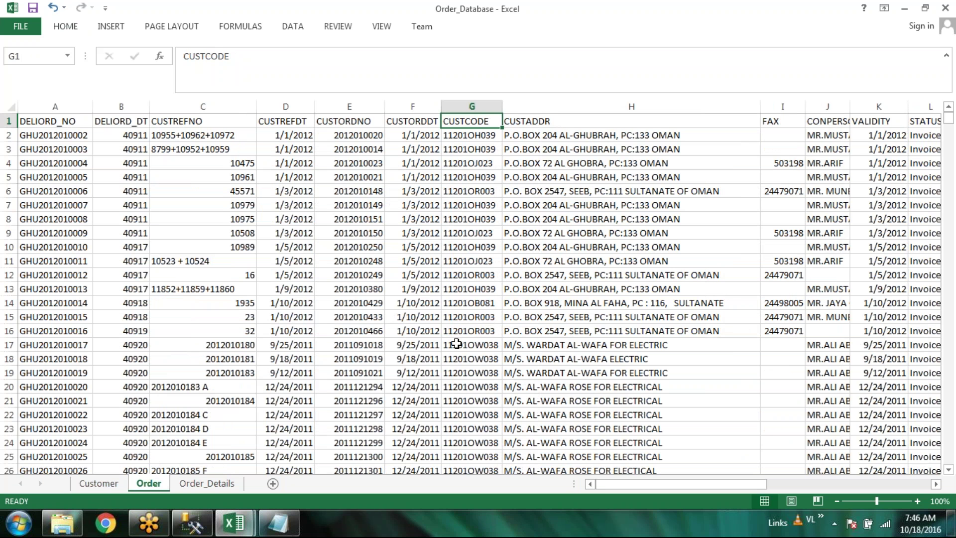
Replace Customer's A1 heading SUB_CODE with CUSTCODE copied from Order!G1, then save
{"action": "double_click", "coordinate": [452, 125]}
{"action": "key", "text": "ctrl+c"}
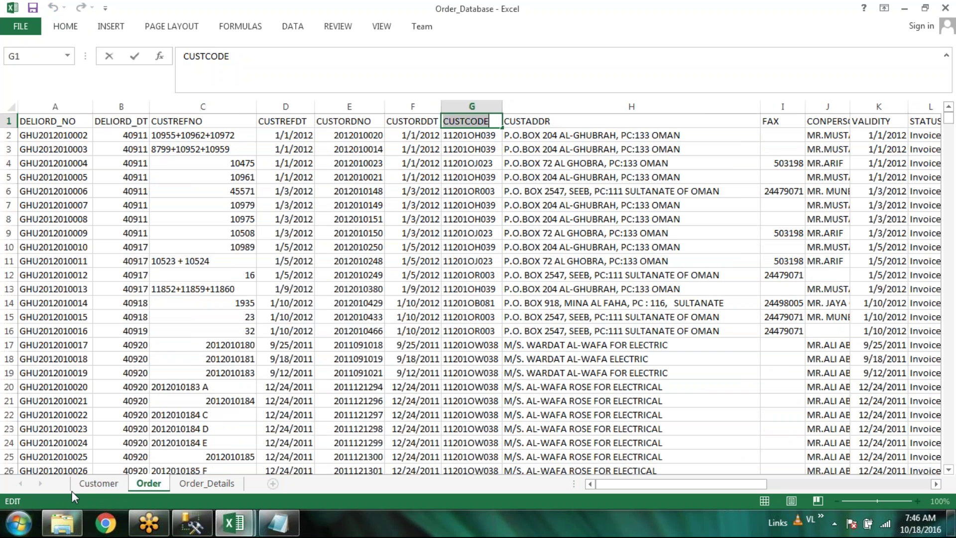
{"action": "left_click", "coordinate": [94, 485]}
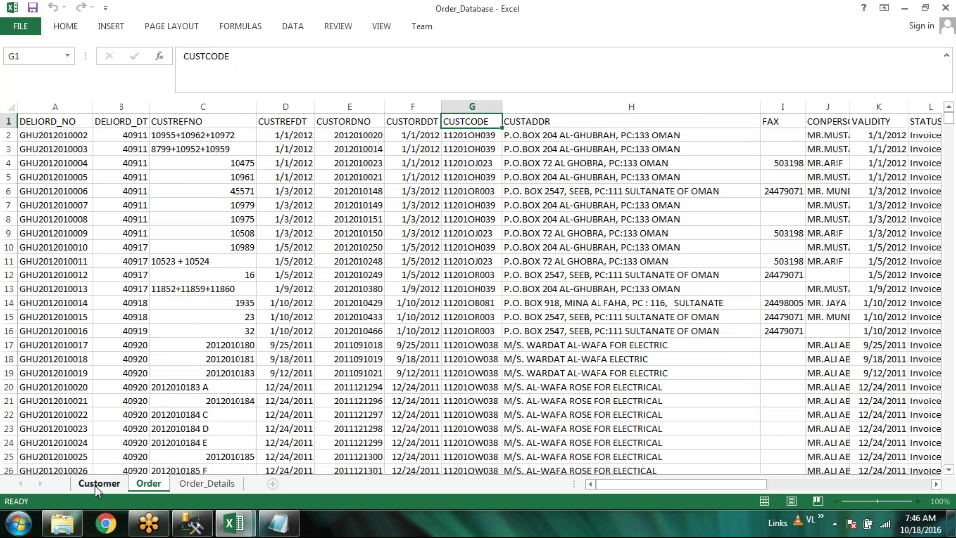
{"action": "left_click", "coordinate": [94, 485]}
{"action": "double_click", "coordinate": [48, 122]}
{"action": "key", "text": "ctrl+v"}
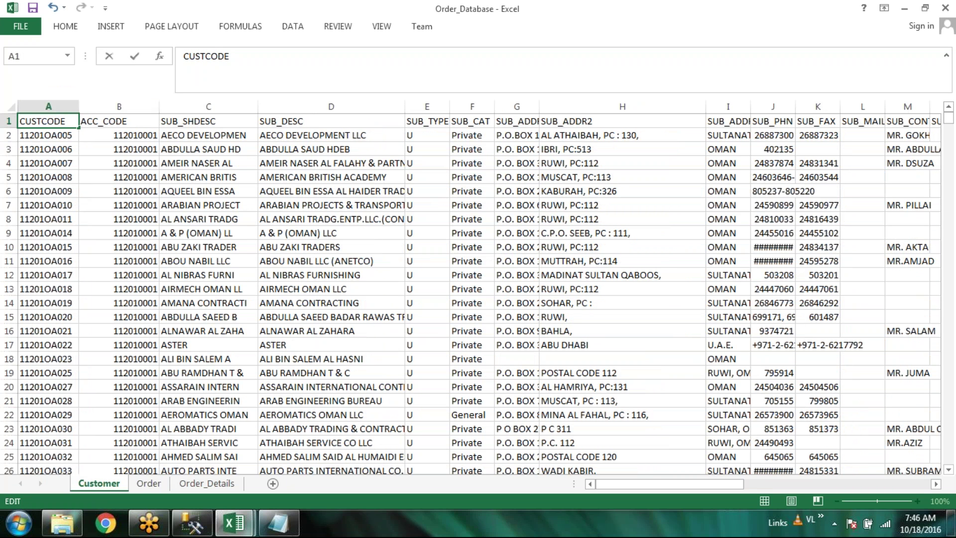
{"action": "left_click", "coordinate": [119, 102]}
{"action": "left_click", "coordinate": [120, 106]}
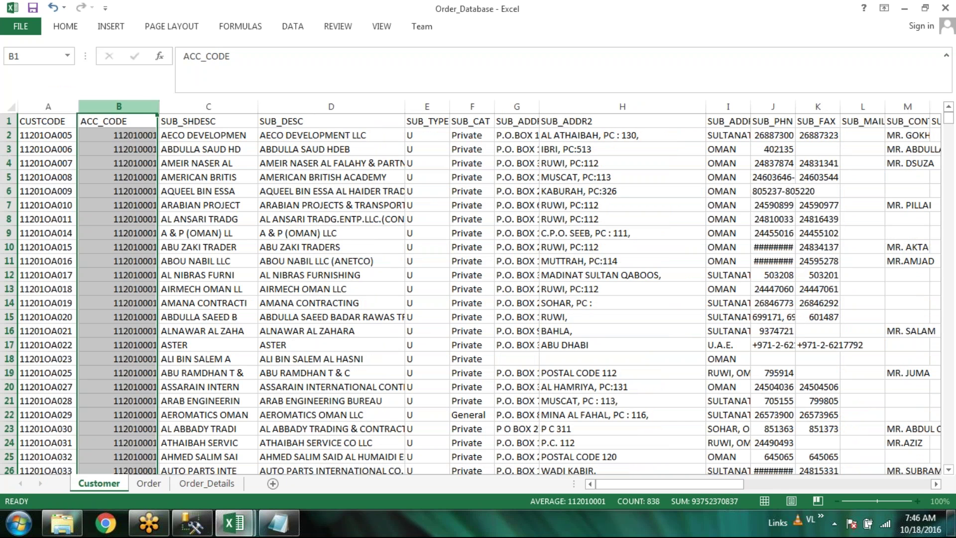
{"action": "left_click", "coordinate": [31, 119]}
{"action": "left_click", "coordinate": [33, 8]}
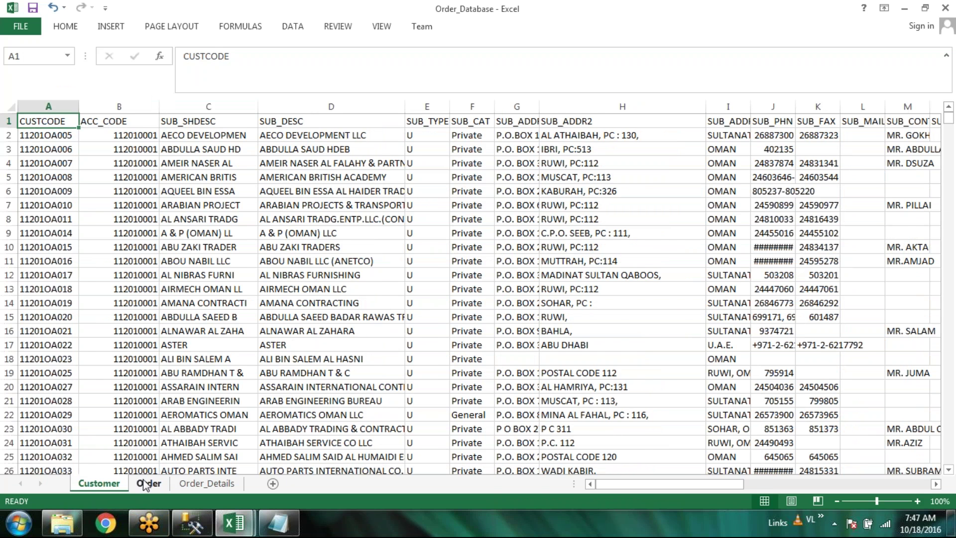
{"action": "left_click", "coordinate": [146, 483]}
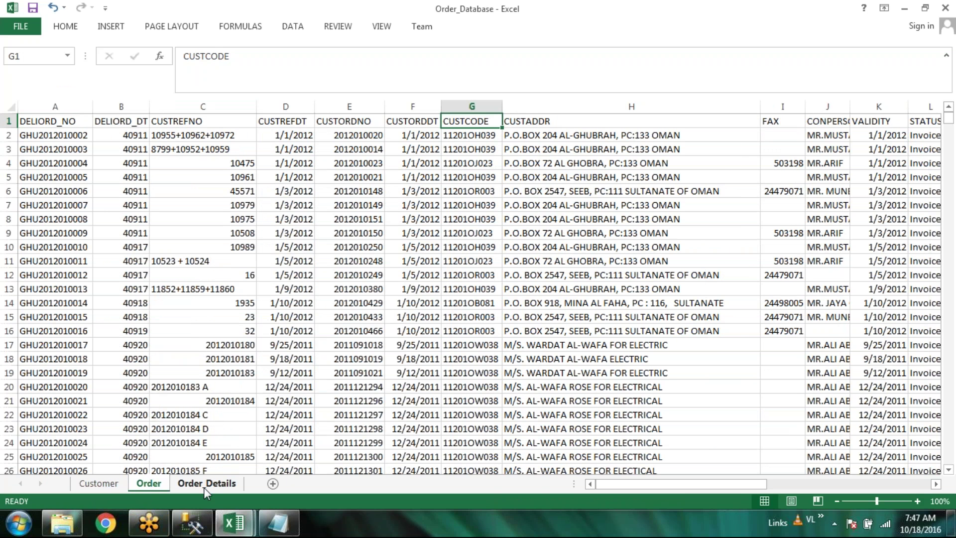
Review the CUSTCODE values in Order_Details column E, then return to Customer
{"action": "left_click", "coordinate": [204, 483]}
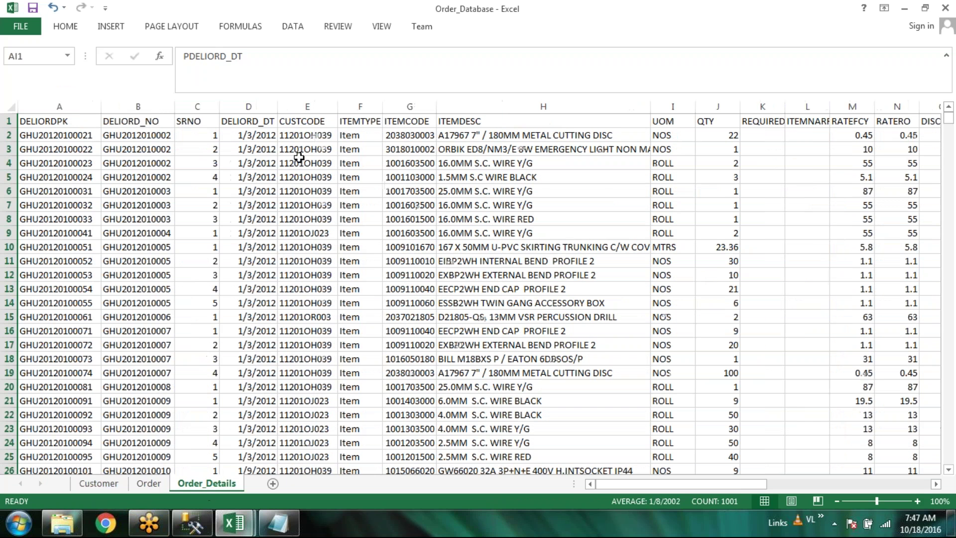
{"action": "key", "text": "Down"}
{"action": "key", "text": "Down"}
{"action": "key", "text": "Down"}
{"action": "key", "text": "Down"}
{"action": "key", "text": "Down"}
{"action": "key", "text": "Down"}
{"action": "key", "text": "Down"}
{"action": "key", "text": "Down"}
{"action": "key", "text": "Down"}
{"action": "key", "text": "Down"}
{"action": "key", "text": "Down"}
{"action": "key", "text": "Down"}
{"action": "key", "text": "Down"}
{"action": "key", "text": "Down"}
{"action": "key", "text": "Down"}
{"action": "key", "text": "Down"}
{"action": "key", "text": "Down"}
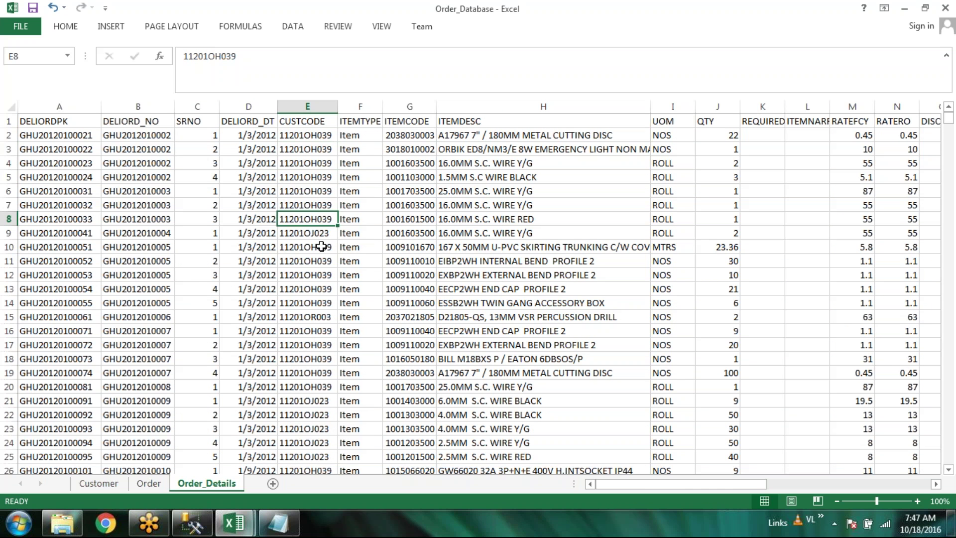
{"action": "key", "text": "Down"}
{"action": "key", "text": "Down"}
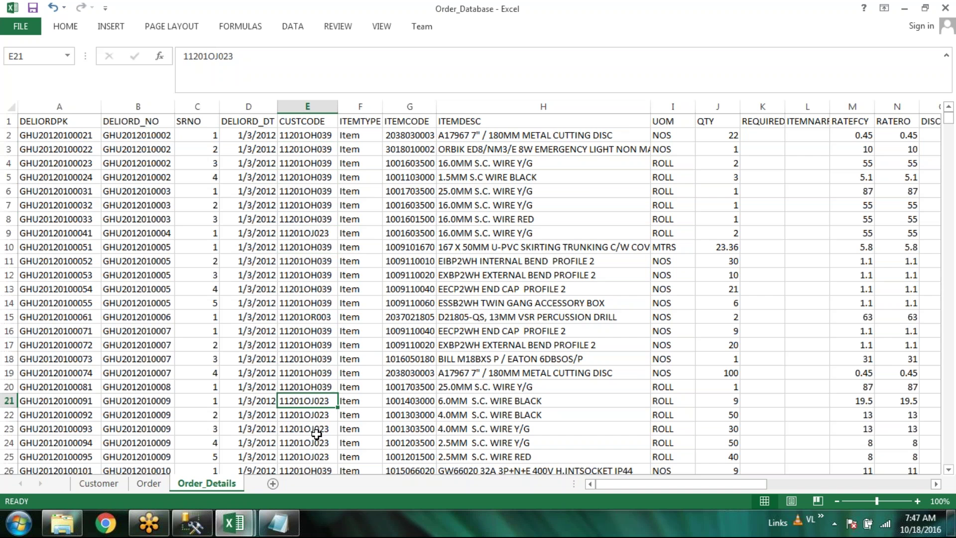
{"action": "scroll", "coordinate": [316, 434], "scroll_direction": "down", "scroll_amount": 1}
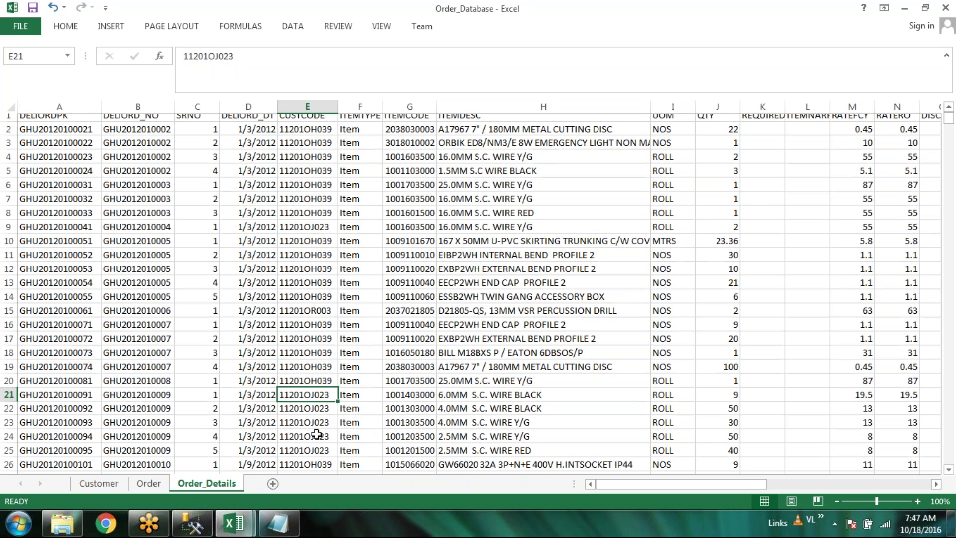
{"action": "key", "text": "Down"}
{"action": "key", "text": "Down"}
{"action": "key", "text": "Down"}
{"action": "key", "text": "Down"}
{"action": "key", "text": "Down"}
{"action": "key", "text": "Down"}
{"action": "key", "text": "Down"}
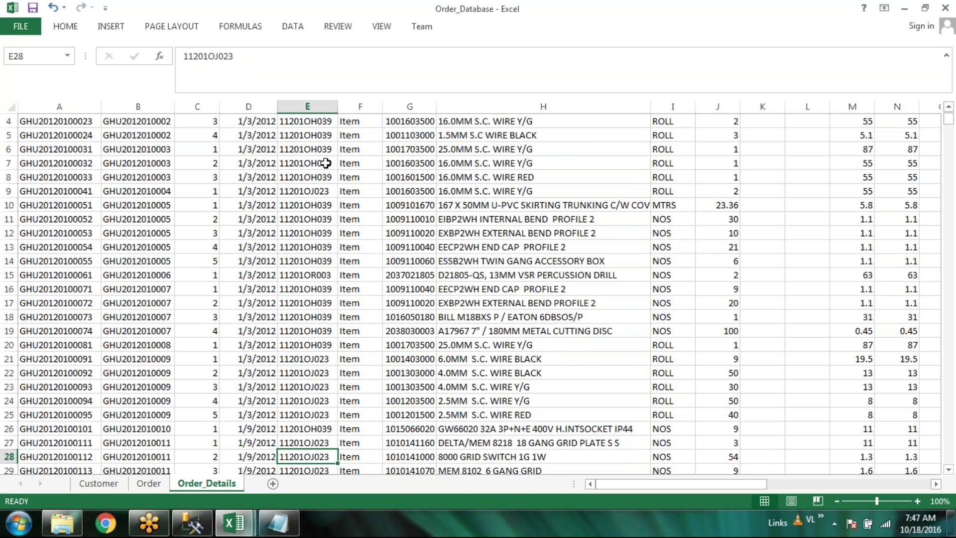
{"action": "scroll", "coordinate": [325, 164], "scroll_direction": "up", "scroll_amount": 1}
{"action": "left_click", "coordinate": [314, 179]}
{"action": "left_click", "coordinate": [314, 231]}
{"action": "left_click", "coordinate": [313, 174]}
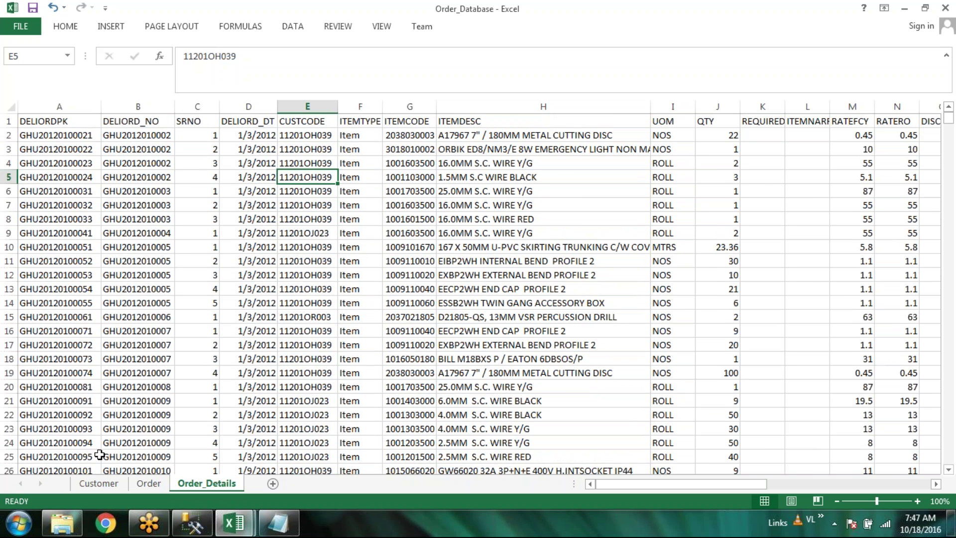
{"action": "left_click", "coordinate": [99, 483]}
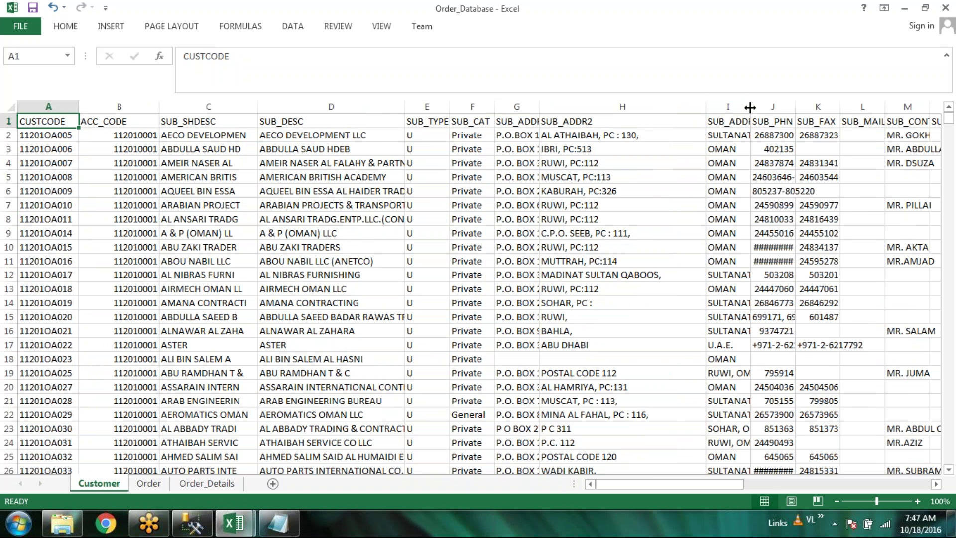
Widen the SUB_ADDR3 column to show full addresses and save the workbook
{"action": "left_click_drag", "start_coordinate": [749, 107], "coordinate": [867, 107]}
{"action": "left_click", "coordinate": [727, 485]}
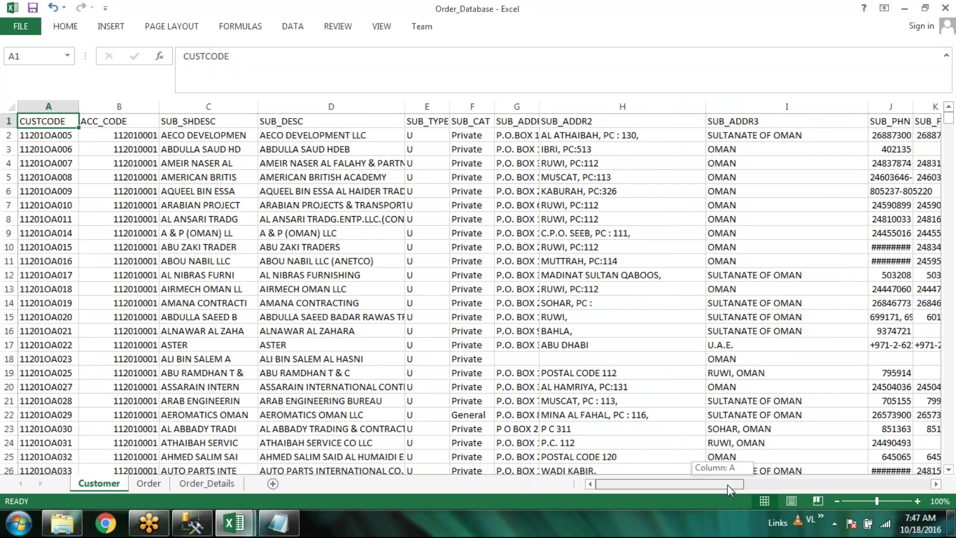
{"action": "left_click_drag", "start_coordinate": [728, 485], "coordinate": [613, 484]}
{"action": "key", "text": "ctrl+s"}
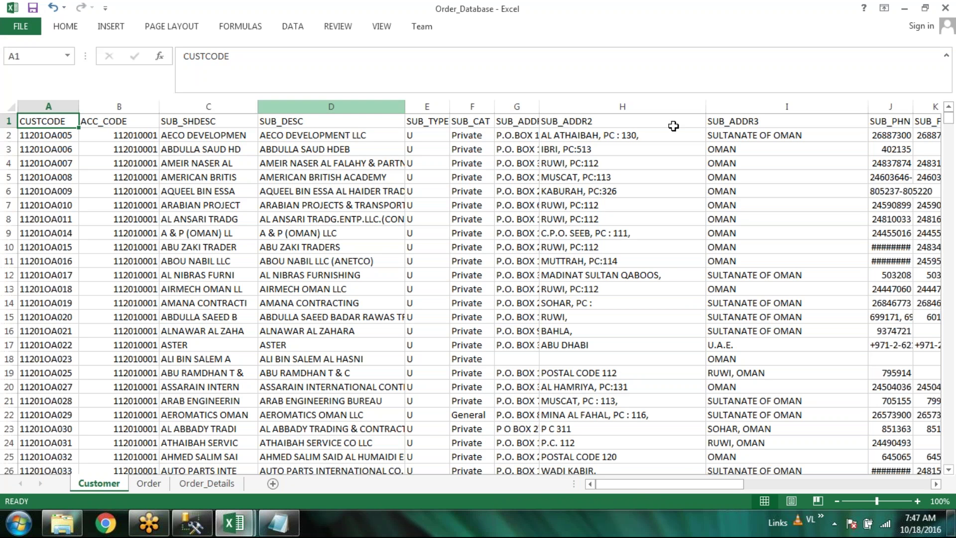
Flip through the Order and Order_Details sheets, ending back on Customer
{"action": "left_click", "coordinate": [149, 483]}
{"action": "key", "text": "ctrl+Page_Down"}
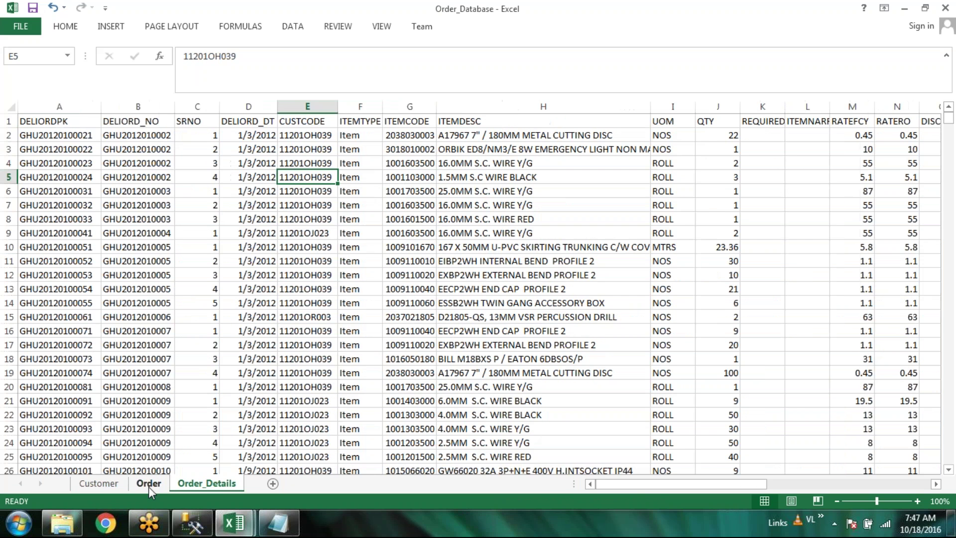
{"action": "left_click", "coordinate": [148, 484]}
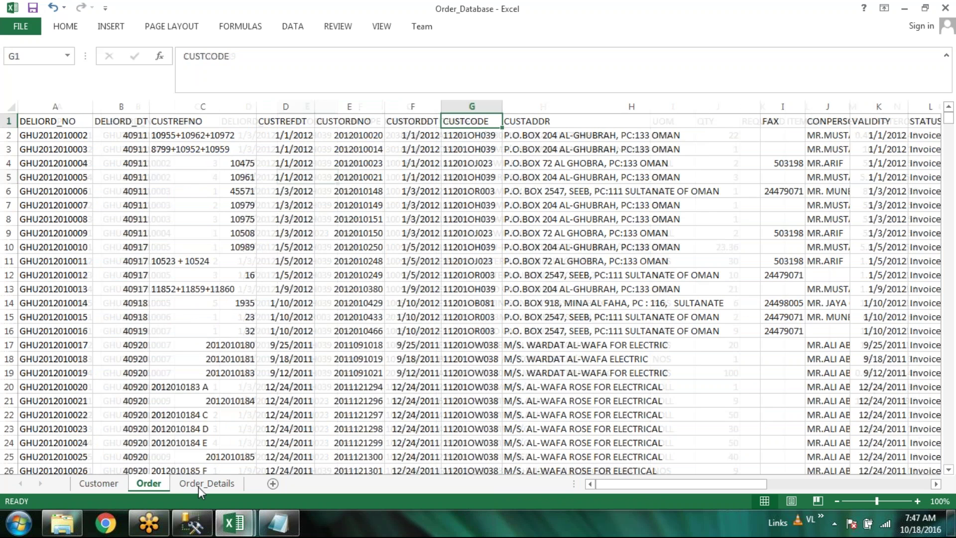
{"action": "left_click", "coordinate": [198, 484]}
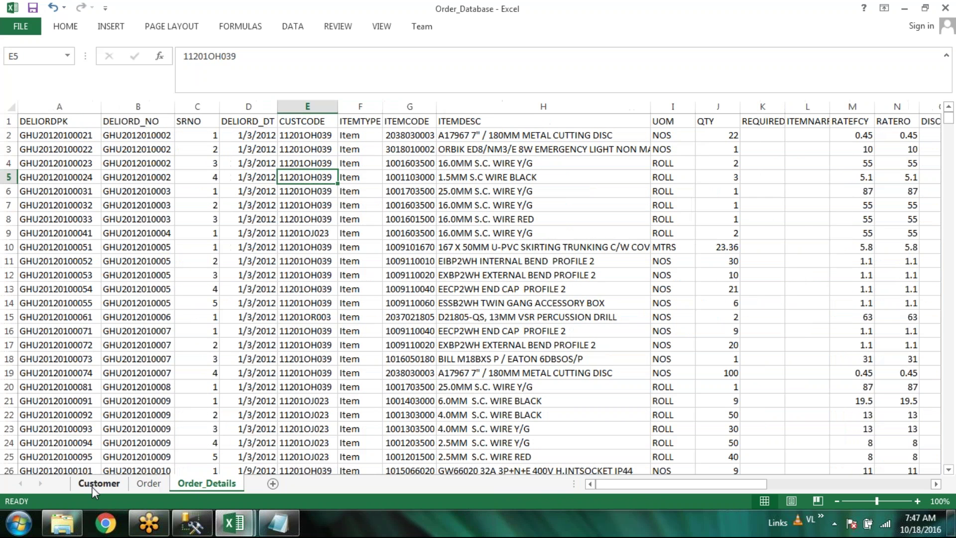
{"action": "left_click", "coordinate": [92, 484]}
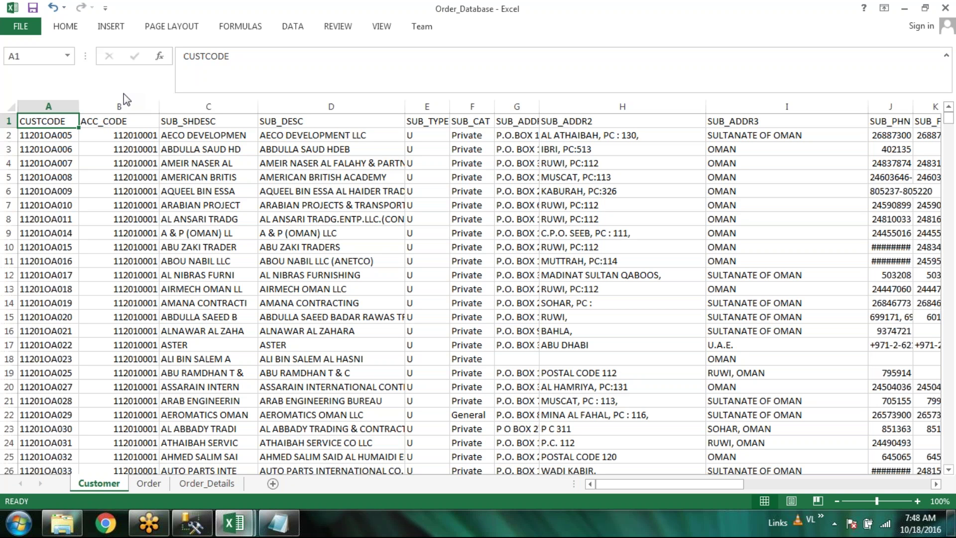
Collapse the formula bar and save the Order_Database workbook, then go to SSMS
{"action": "left_click", "coordinate": [946, 58]}
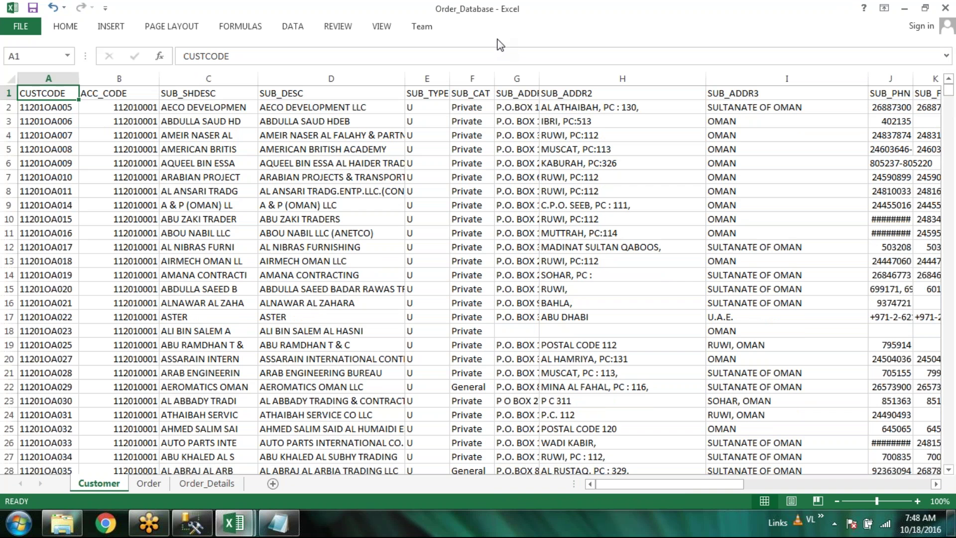
{"action": "left_click", "coordinate": [32, 8]}
{"action": "left_click", "coordinate": [193, 530]}
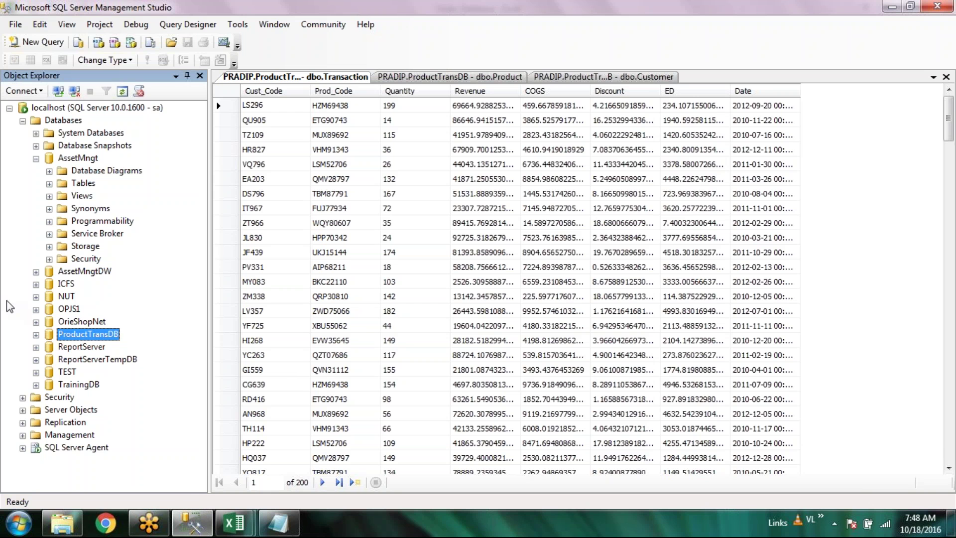
Collapse the AssetMngt database tree and close all open table tabs
{"action": "left_click", "coordinate": [36, 159]}
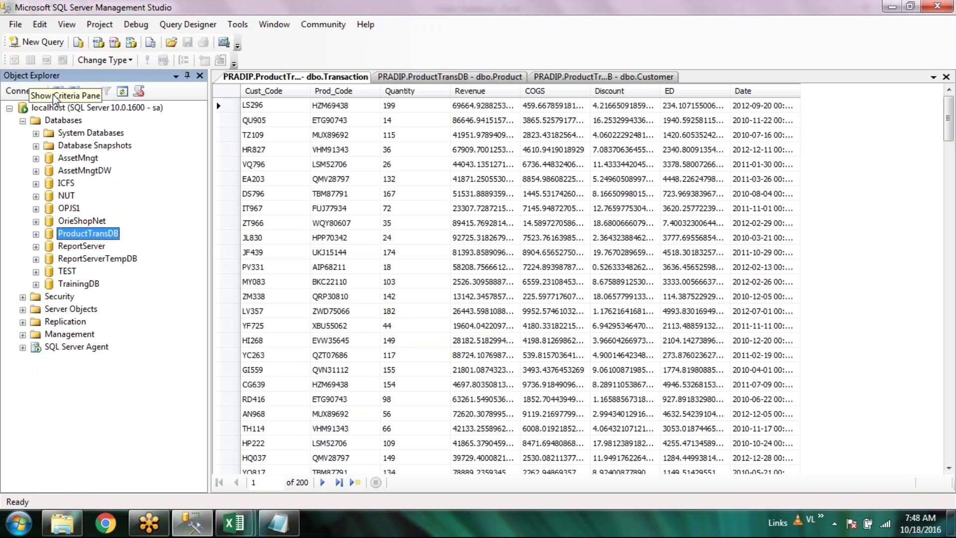
{"action": "right_click", "coordinate": [61, 122]}
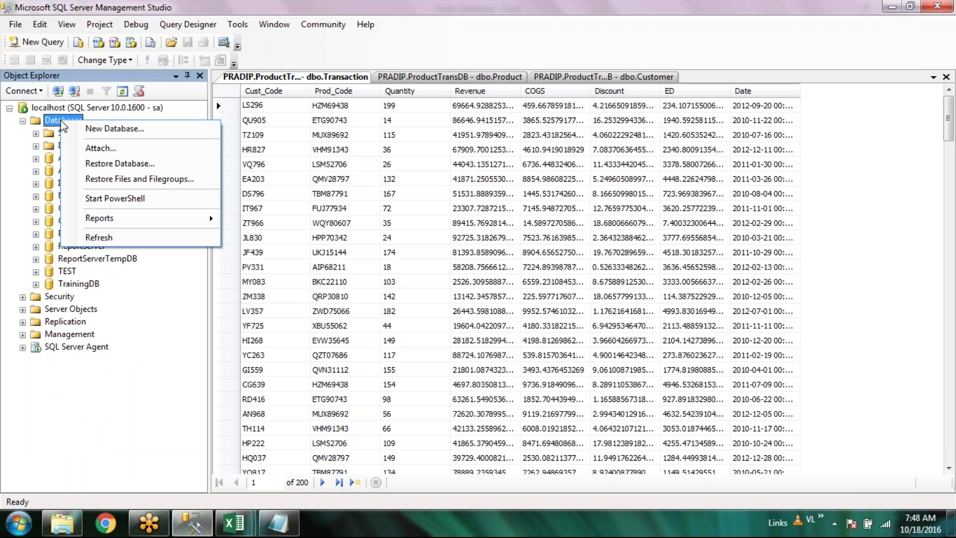
{"action": "left_click", "coordinate": [946, 79]}
{"action": "left_click", "coordinate": [946, 80]}
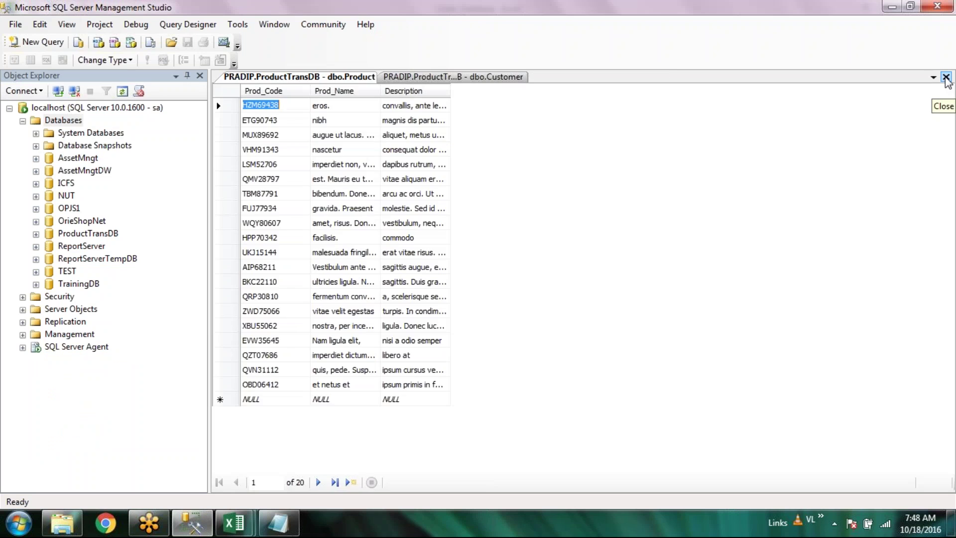
{"action": "left_click", "coordinate": [946, 79]}
{"action": "left_click", "coordinate": [947, 80]}
Create a new database named NithilaOrderDB from the Databases context menu
{"action": "right_click", "coordinate": [68, 103]}
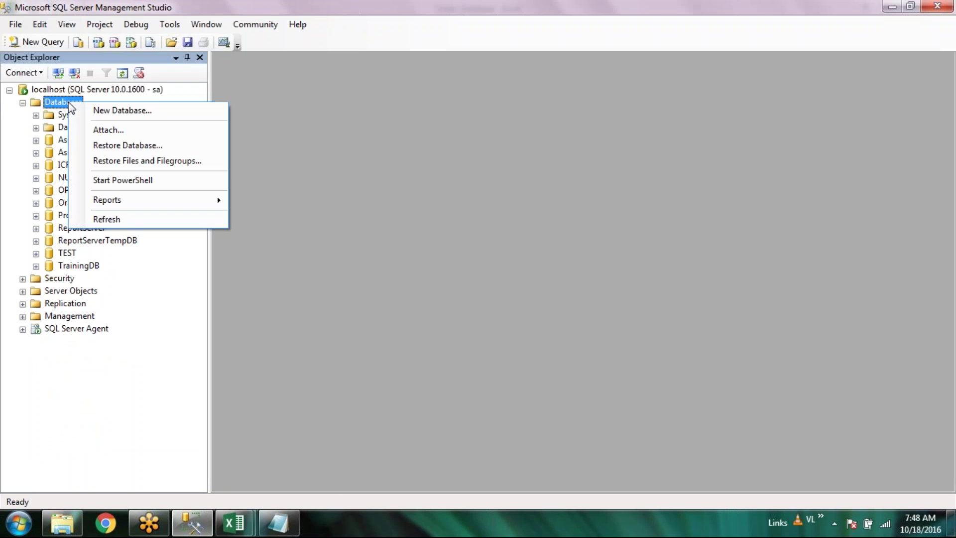
{"action": "left_click", "coordinate": [141, 111]}
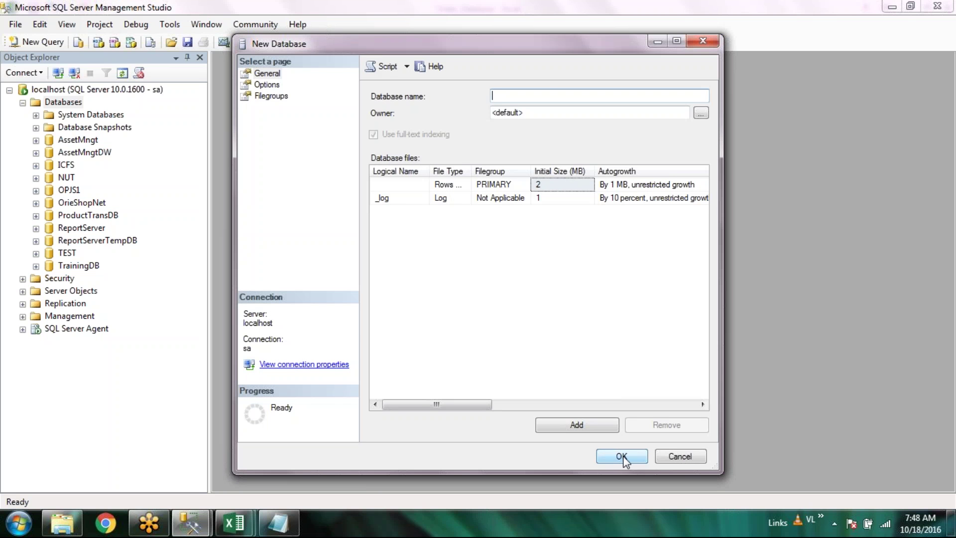
{"action": "type", "text": "OrderD"}
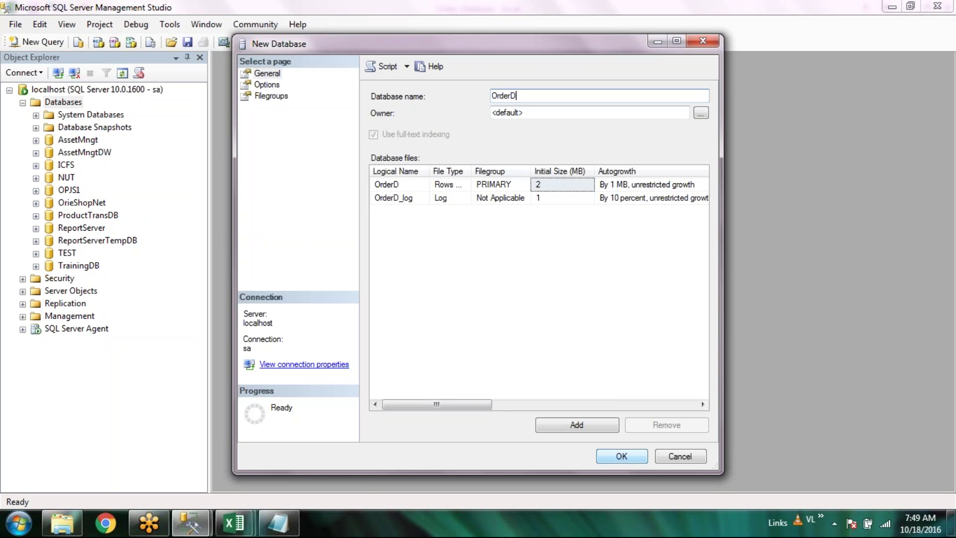
{"action": "type", "text": "B"}
{"action": "type", "text": "Nithil"}
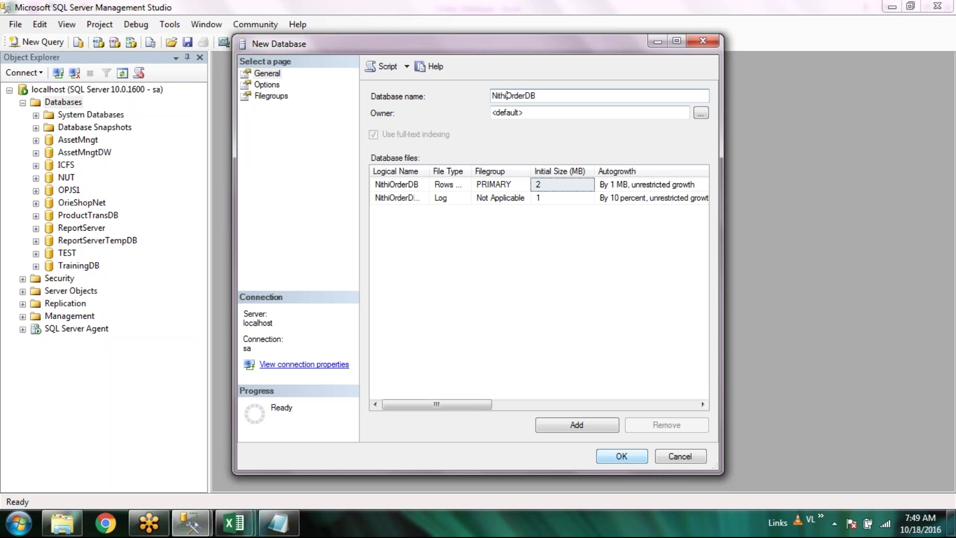
{"action": "type", "text": "a"}
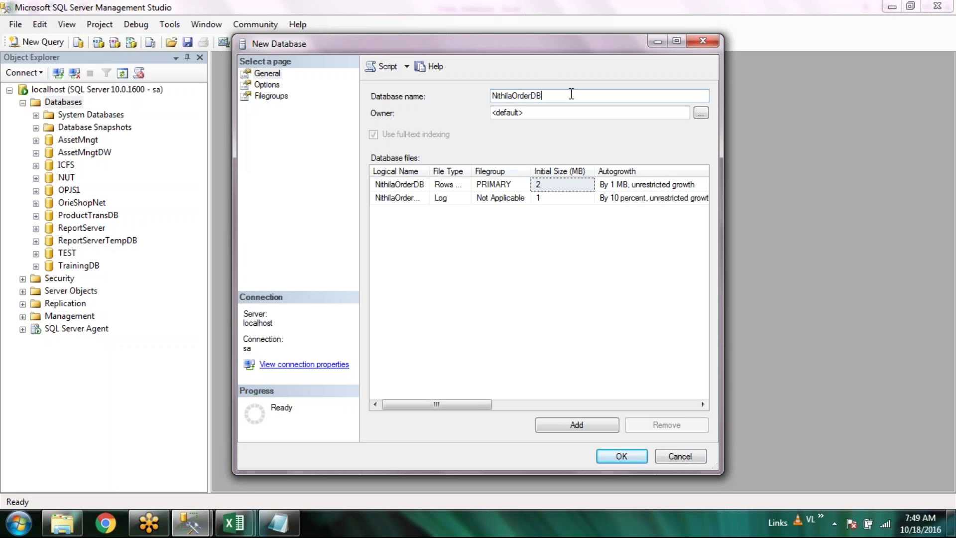
{"action": "left_click", "coordinate": [622, 456]}
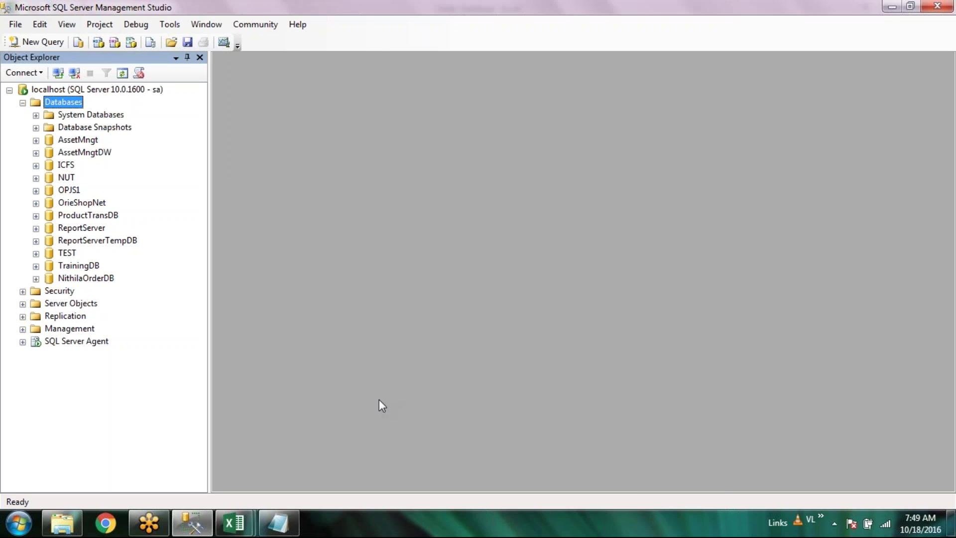
Expand NithilaOrderDB and its Tables folder, checking System Tables and Views
{"action": "left_click", "coordinate": [36, 279]}
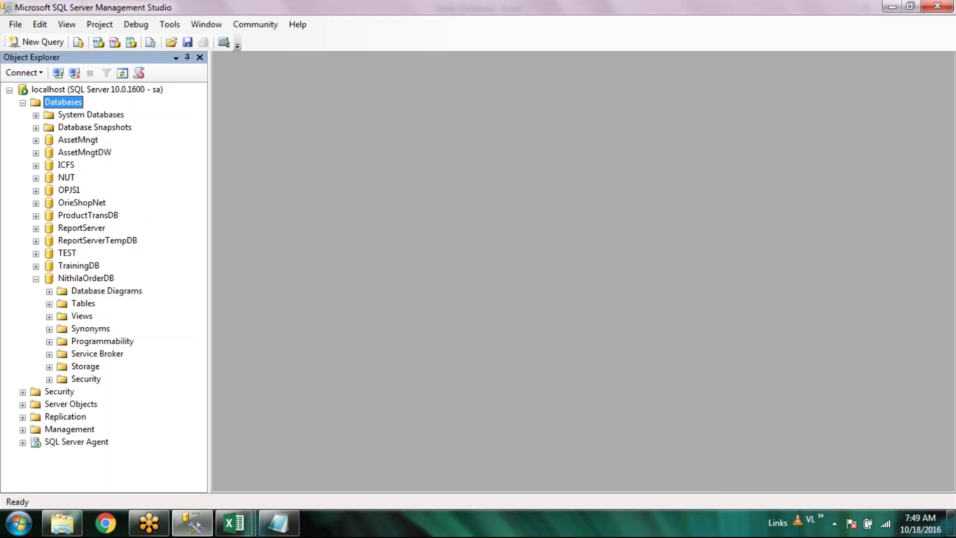
{"action": "left_click", "coordinate": [49, 303]}
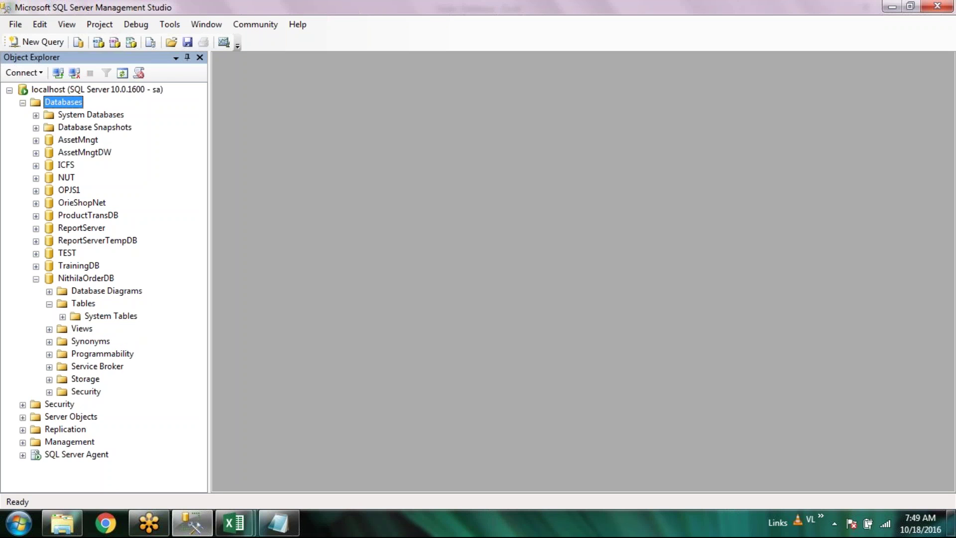
{"action": "left_click", "coordinate": [63, 316]}
{"action": "left_click", "coordinate": [110, 319]}
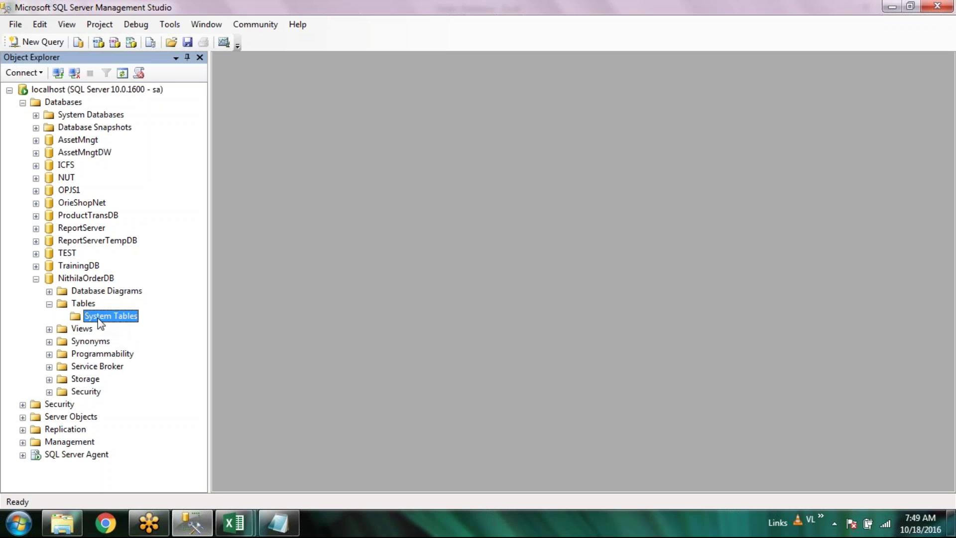
{"action": "left_click", "coordinate": [82, 304]}
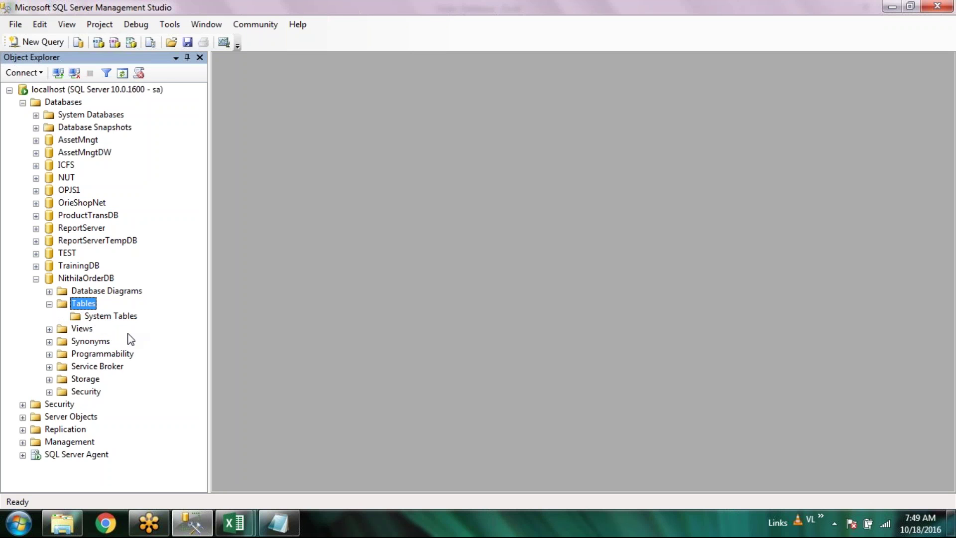
{"action": "left_click", "coordinate": [49, 329]}
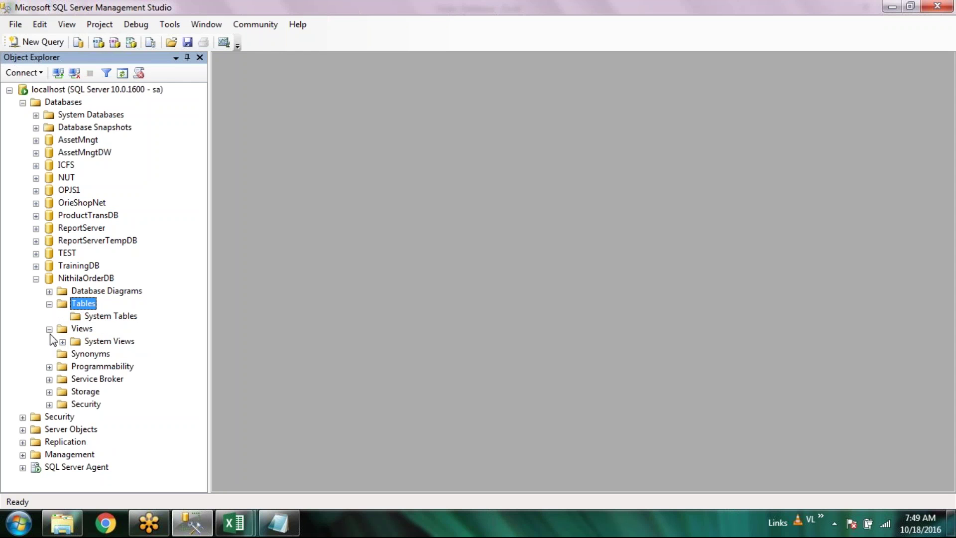
{"action": "left_click", "coordinate": [49, 329]}
Re-expand the Tables folder and review its context menu without choosing anything
{"action": "left_click", "coordinate": [49, 303]}
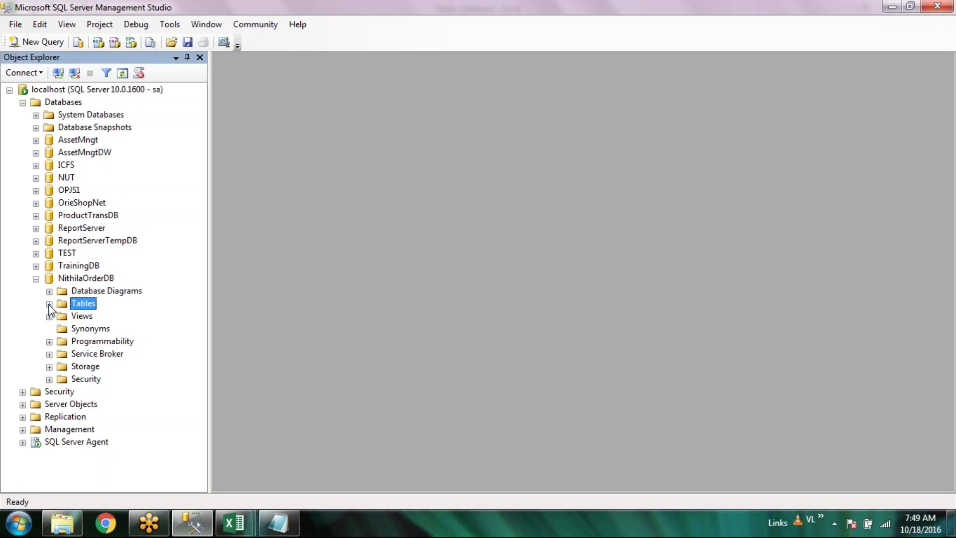
{"action": "left_click", "coordinate": [50, 304]}
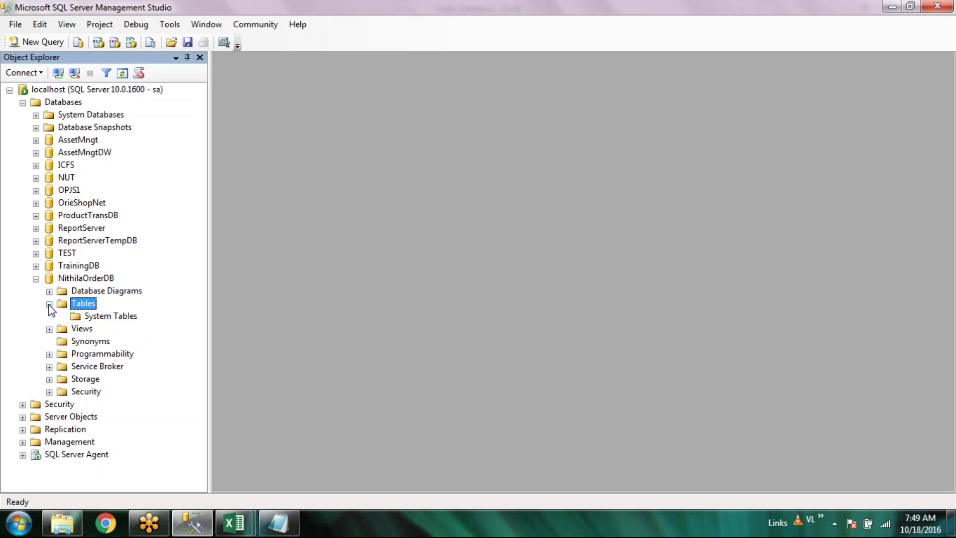
{"action": "right_click", "coordinate": [83, 302]}
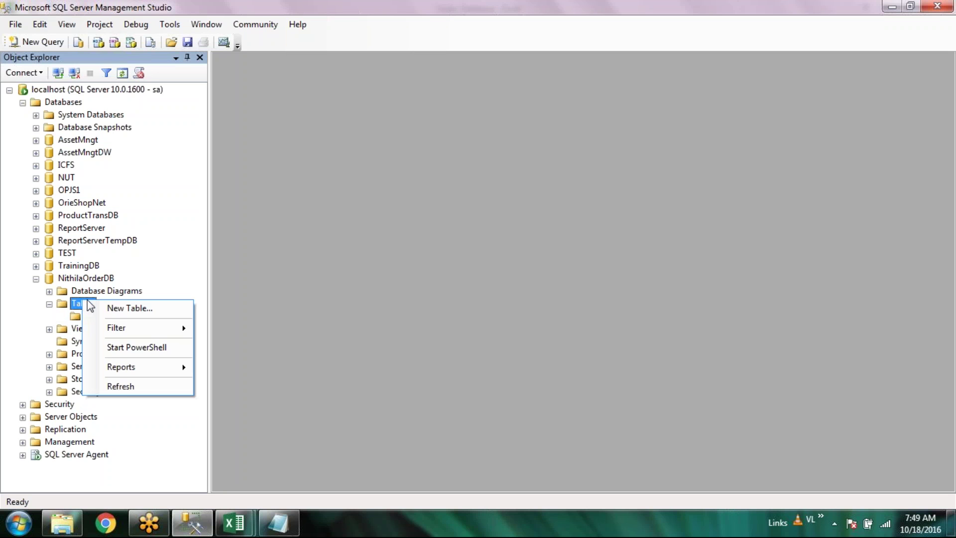
{"action": "left_click", "coordinate": [388, 283]}
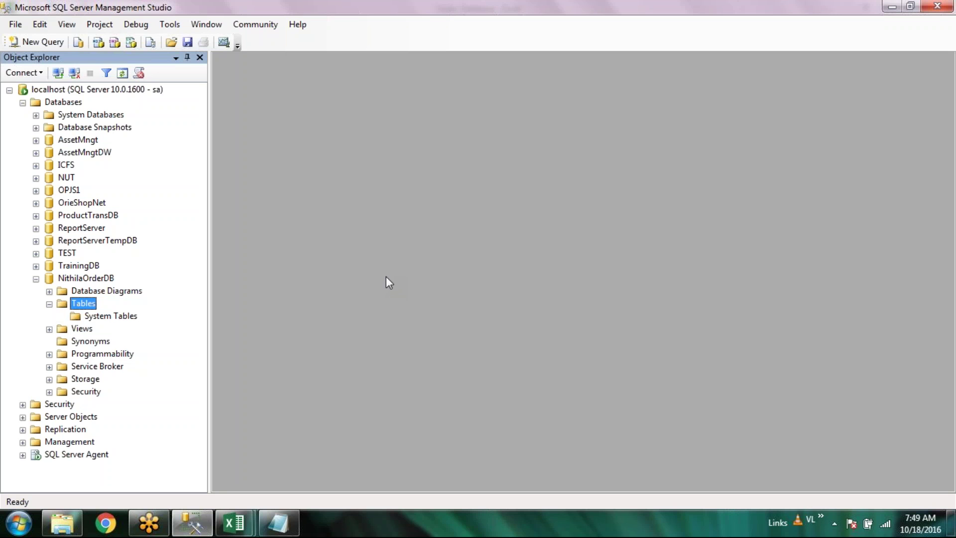
{"action": "left_click", "coordinate": [80, 530]}
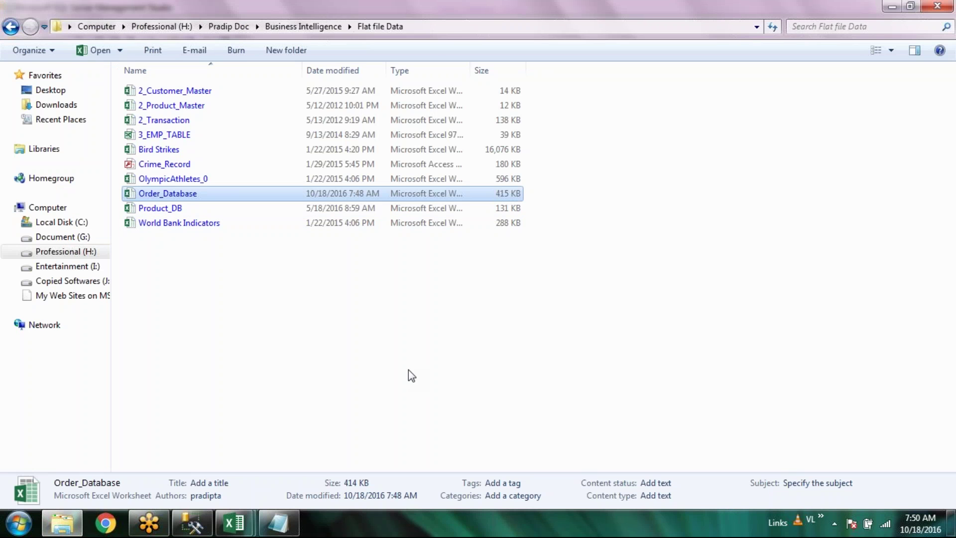
Paste the Order_Database file into the Document (G:) drive via the Computer window
{"action": "key", "text": "super+d"}
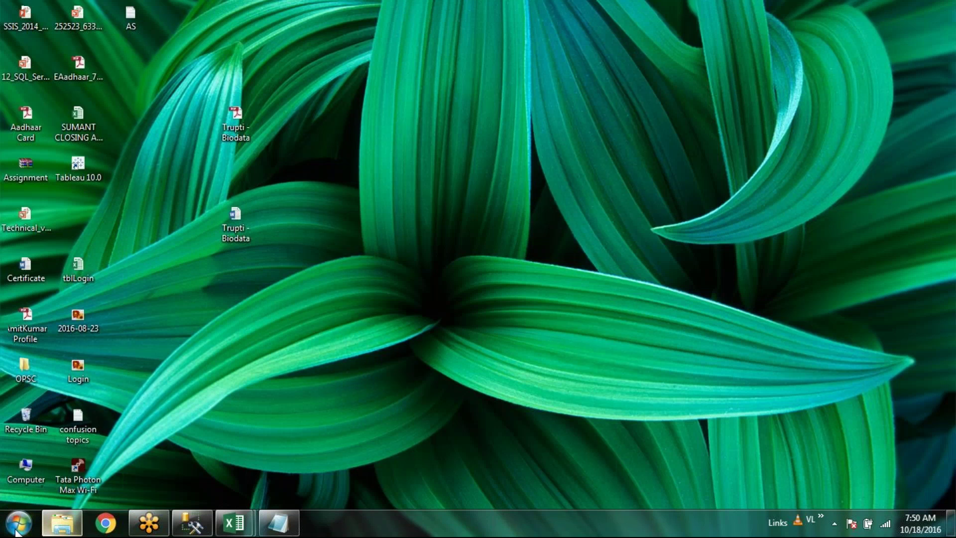
{"action": "key", "text": "super"}
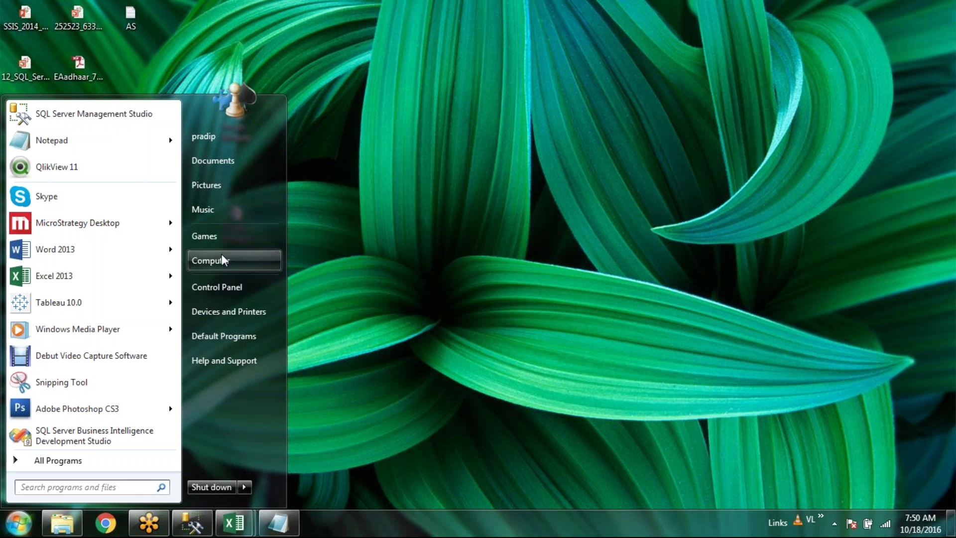
{"action": "left_click", "coordinate": [222, 254]}
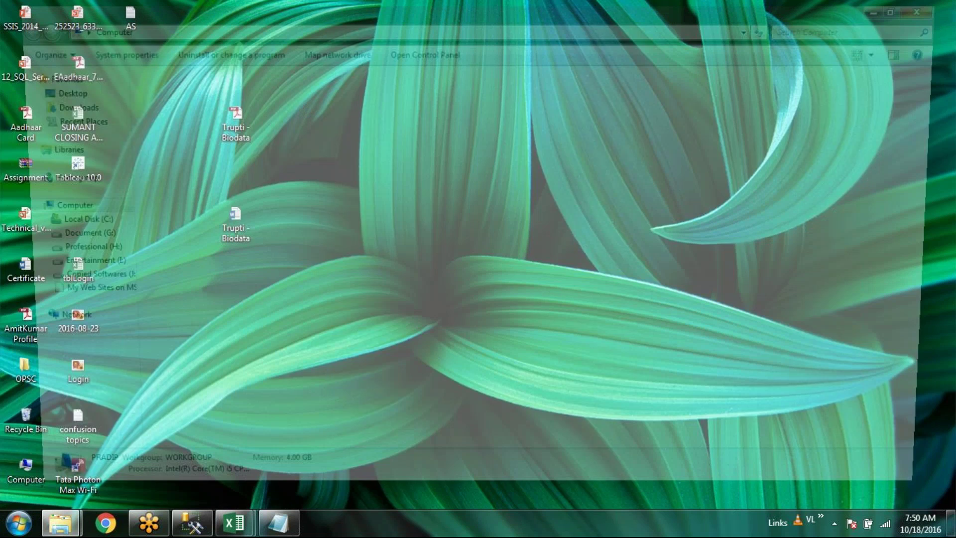
{"action": "double_click", "coordinate": [210, 99]}
{"action": "key", "text": "ctrl+v"}
{"action": "left_click", "coordinate": [353, 326]}
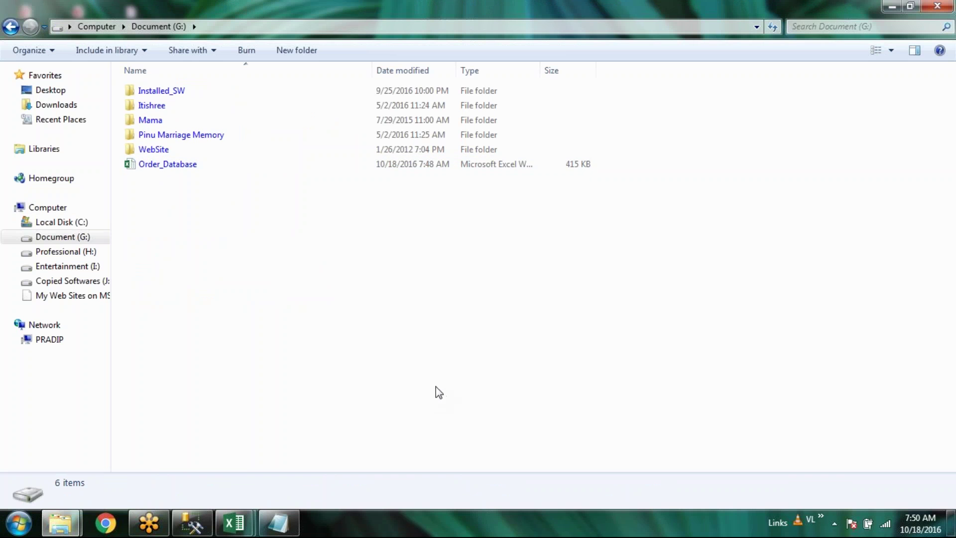
{"action": "left_click", "coordinate": [246, 164]}
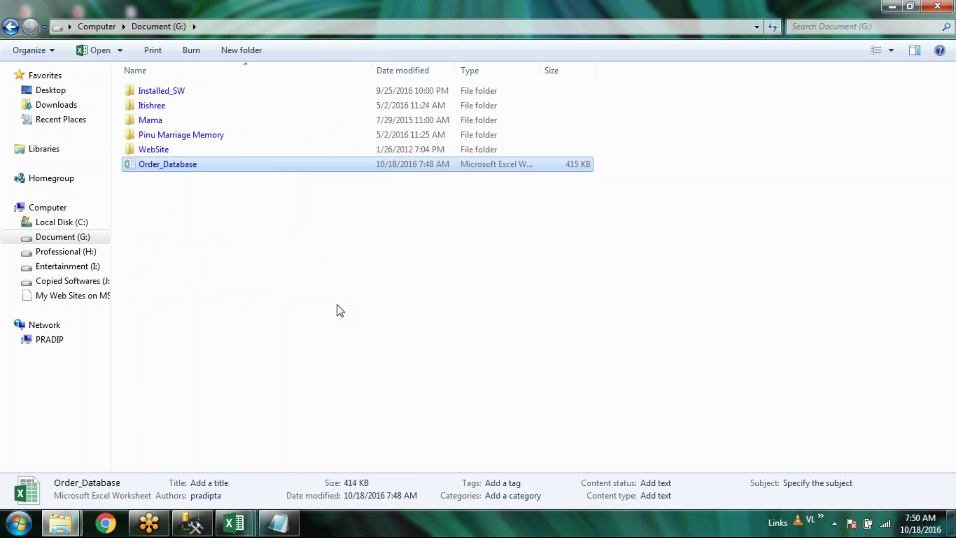
{"action": "left_click", "coordinate": [348, 339]}
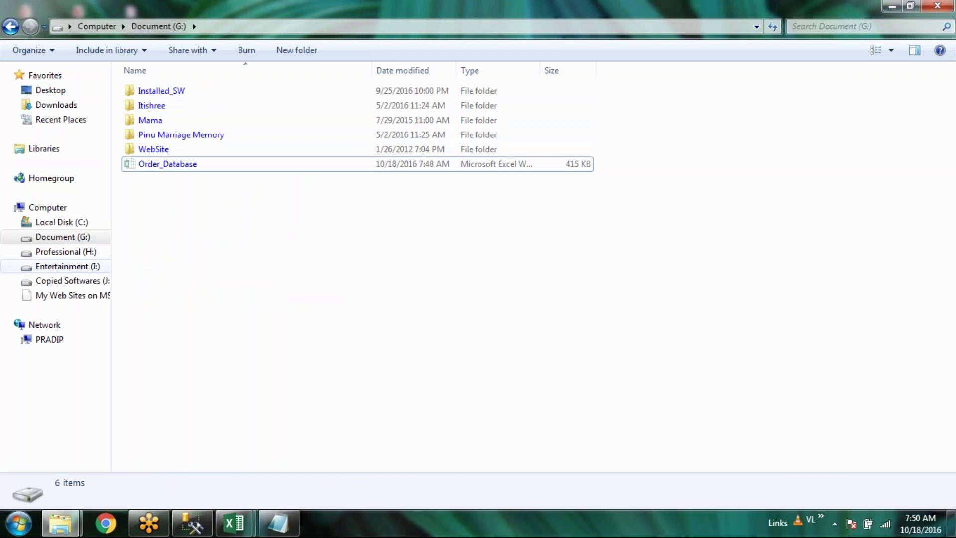
Navigate to the Business Intelligence folder inside documents on Professional (H:)
{"action": "left_click", "coordinate": [77, 253]}
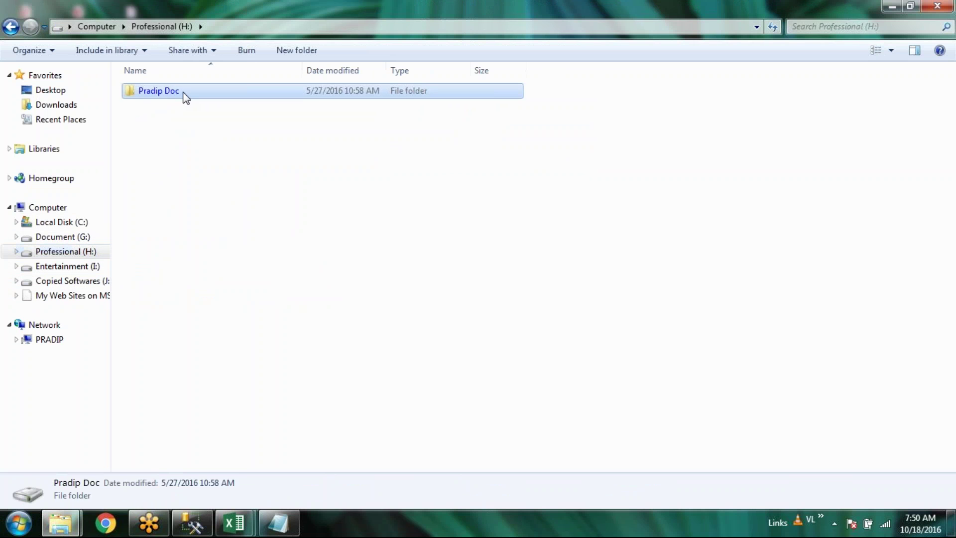
{"action": "double_click", "coordinate": [186, 92]}
{"action": "double_click", "coordinate": [188, 92]}
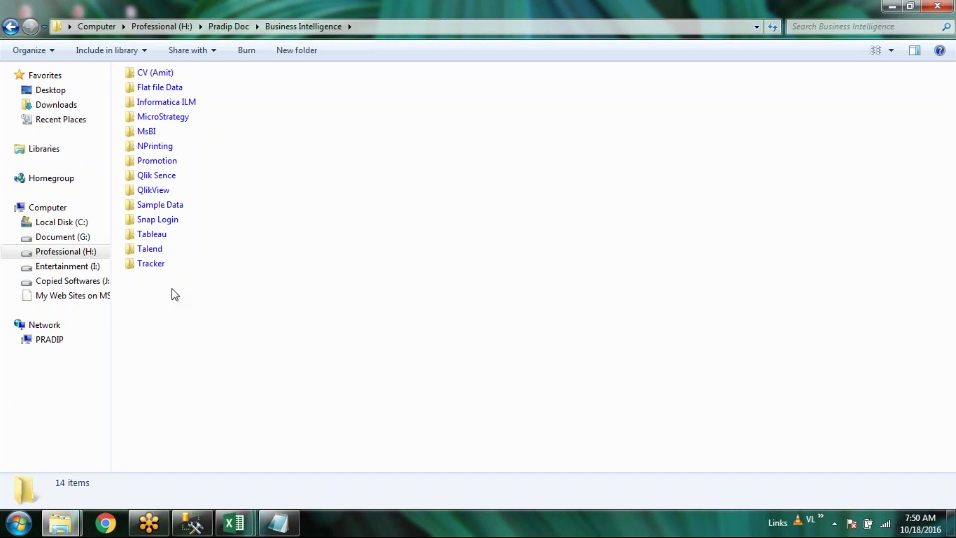
Create and open a nested SSIS folder and a personal MsBI folder inside it
{"action": "left_click", "coordinate": [301, 49]}
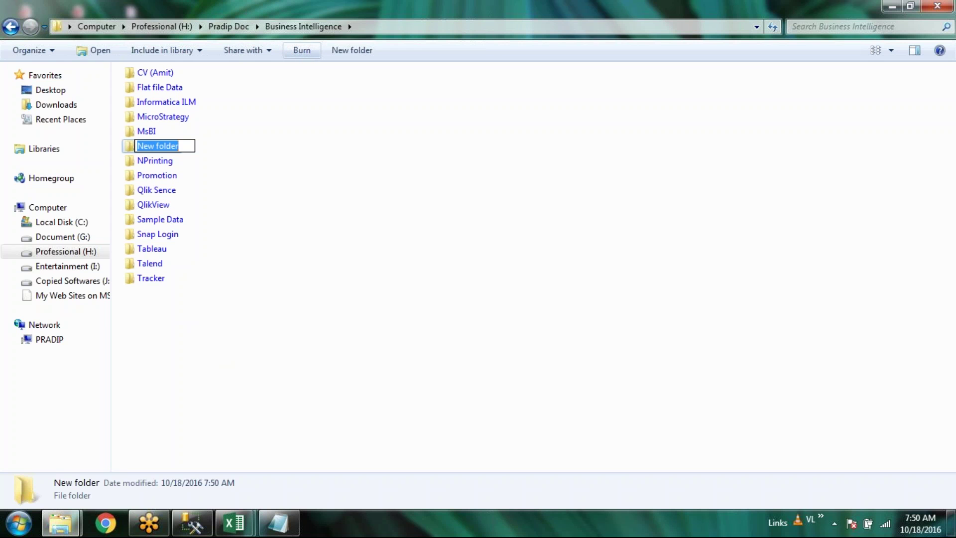
{"action": "type", "text": "SSIS"}
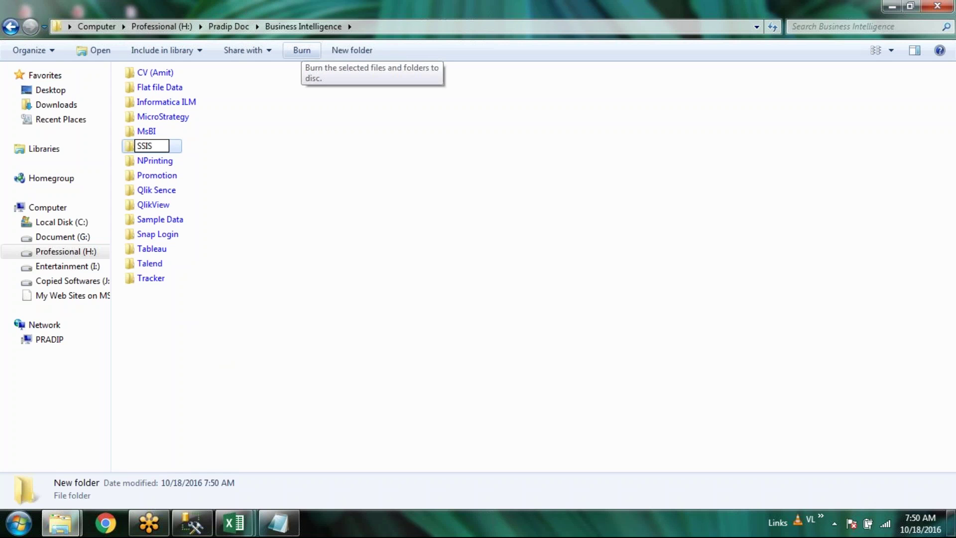
{"action": "key", "text": "Return"}
{"action": "key", "text": "Return"}
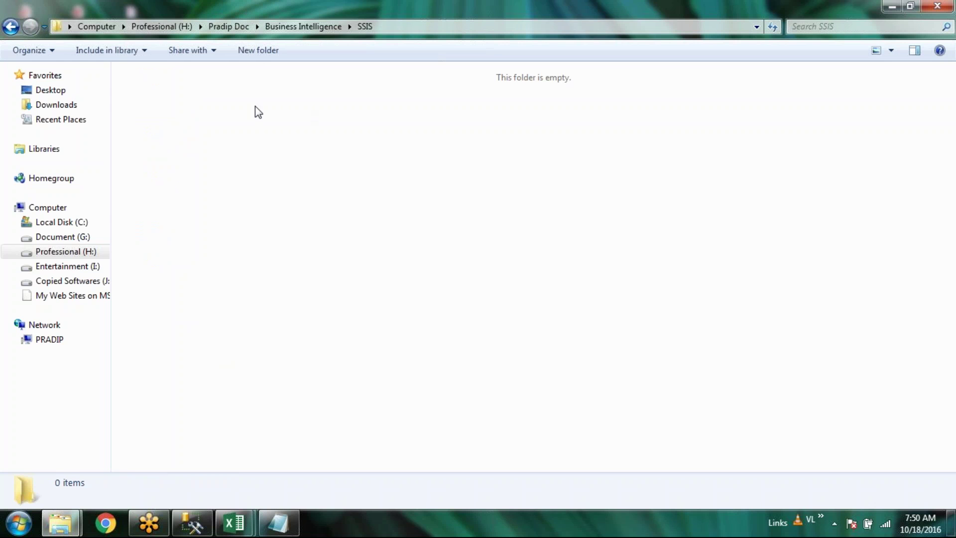
{"action": "left_click", "coordinate": [253, 52]}
{"action": "type", "text": "Nit"}
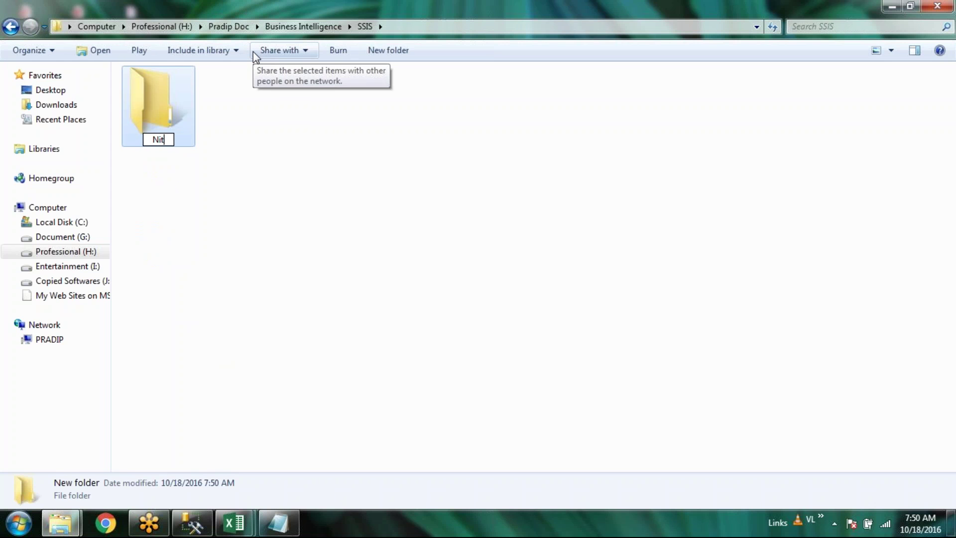
{"action": "type", "text": "hila-MsB"}
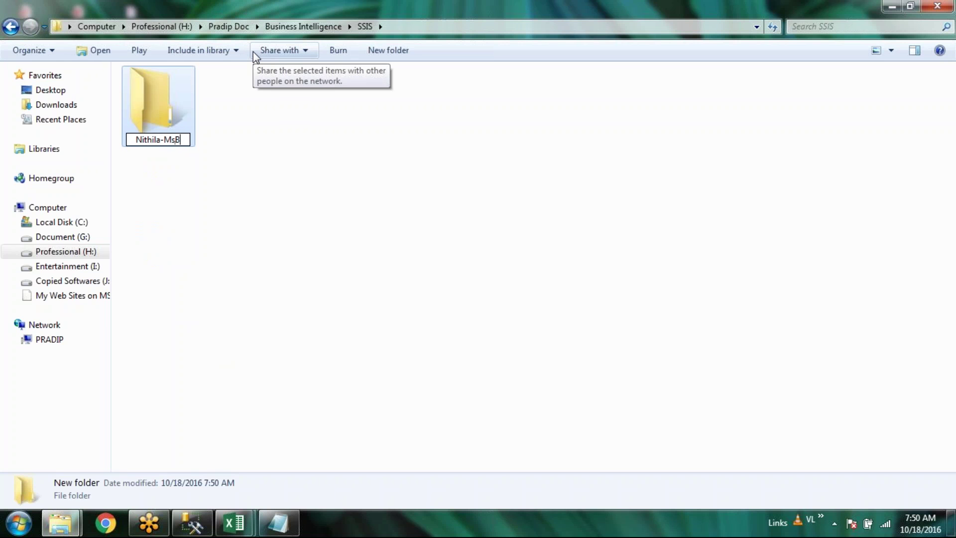
{"action": "type", "text": "I"}
{"action": "key", "text": "Return"}
{"action": "key", "text": "Return"}
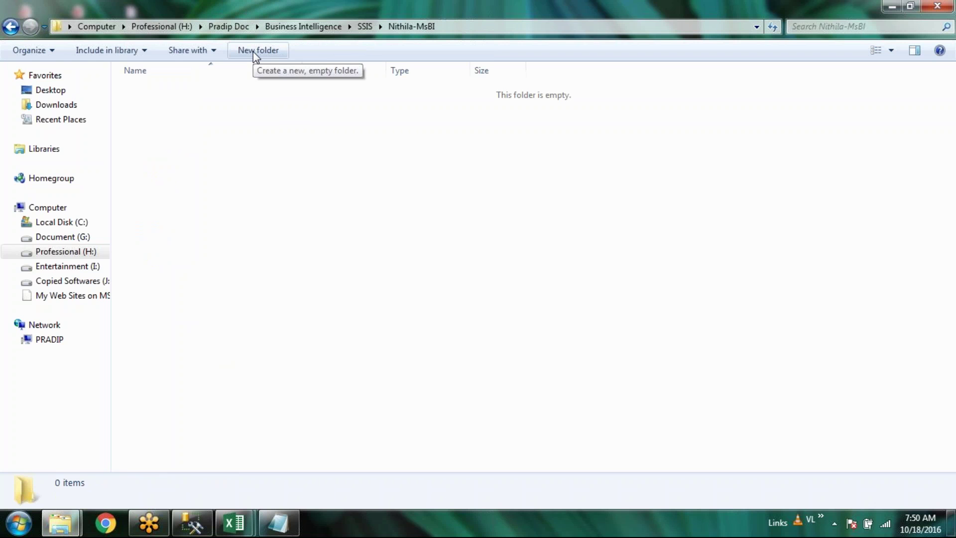
Add an SSIS_Project folder with a DB subfolder and paste the Order_Database workbook into DB
{"action": "left_click", "coordinate": [253, 50]}
{"action": "type", "text": "DB"}
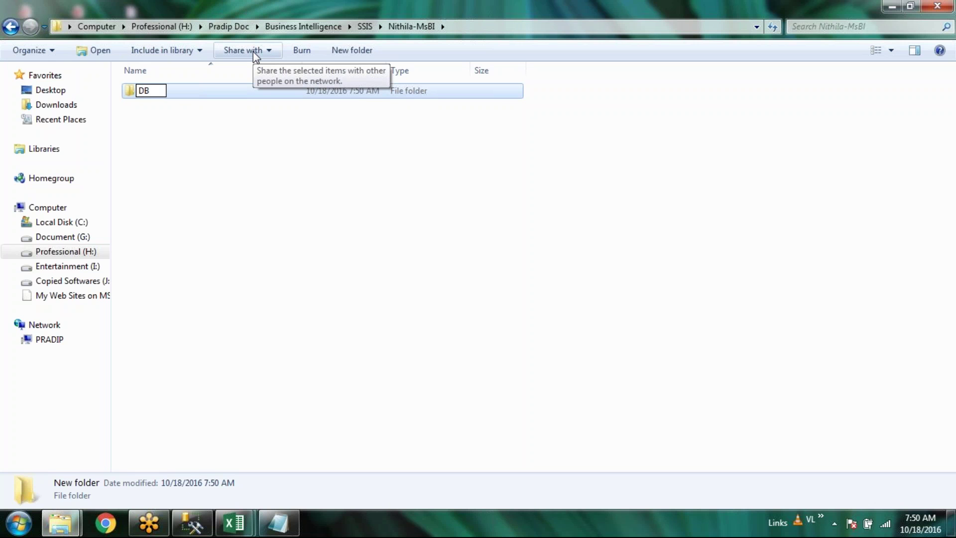
{"action": "key", "text": "BackSpace"}
{"action": "key", "text": "BackSpace"}
{"action": "type", "text": "SSIS"}
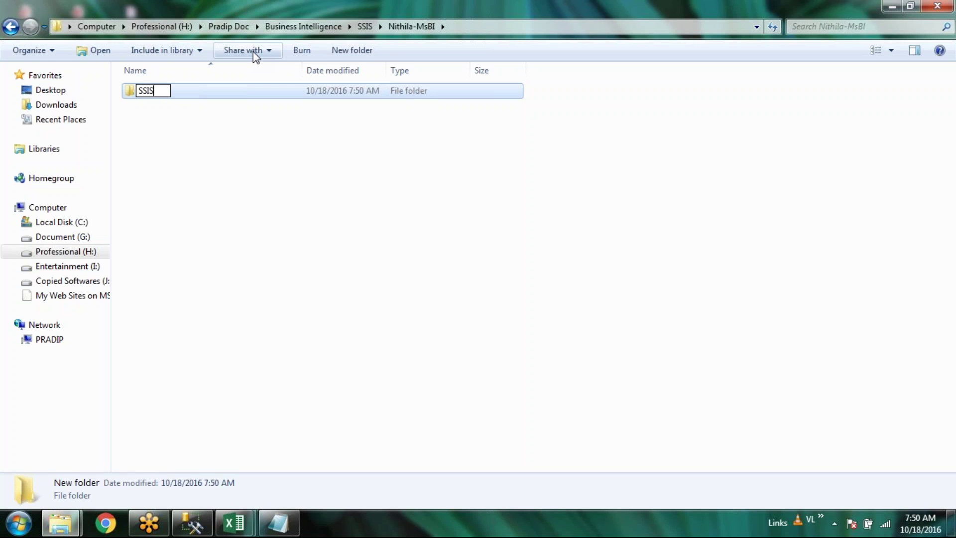
{"action": "type", "text": "_Project"}
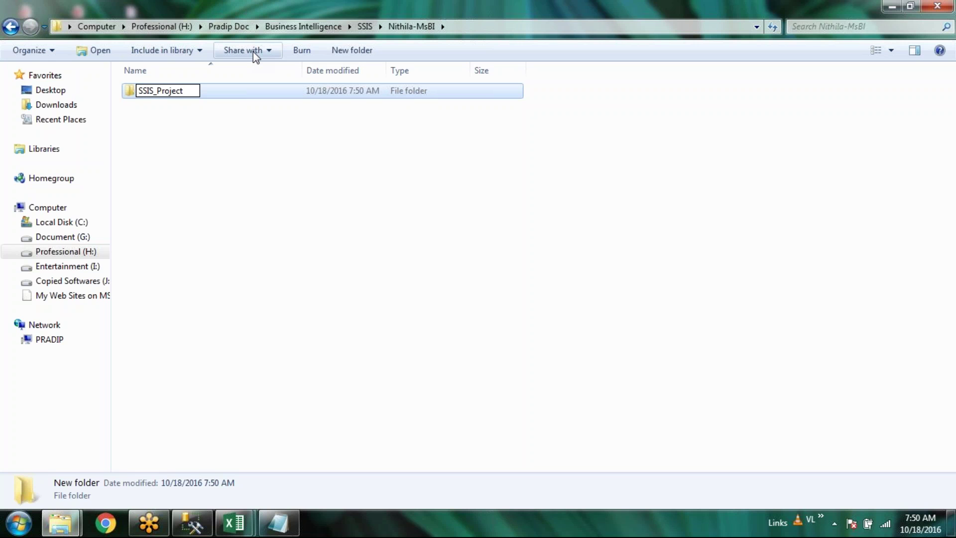
{"action": "key", "text": "Return"}
{"action": "key", "text": "Return"}
{"action": "key", "text": "ctrl+shift+n"}
{"action": "type", "text": "DB"}
{"action": "key", "text": "Return"}
{"action": "key", "text": "Return"}
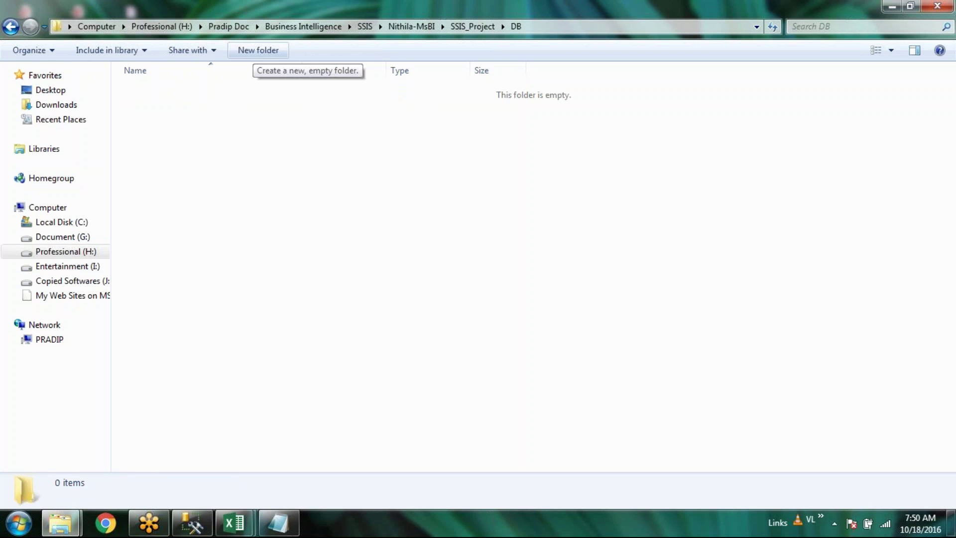
{"action": "key", "text": "ctrl+v"}
Confirm Order_Database (415 KB) is in DB, then go back up to the SSIS_Project folder
{"action": "left_click", "coordinate": [294, 234]}
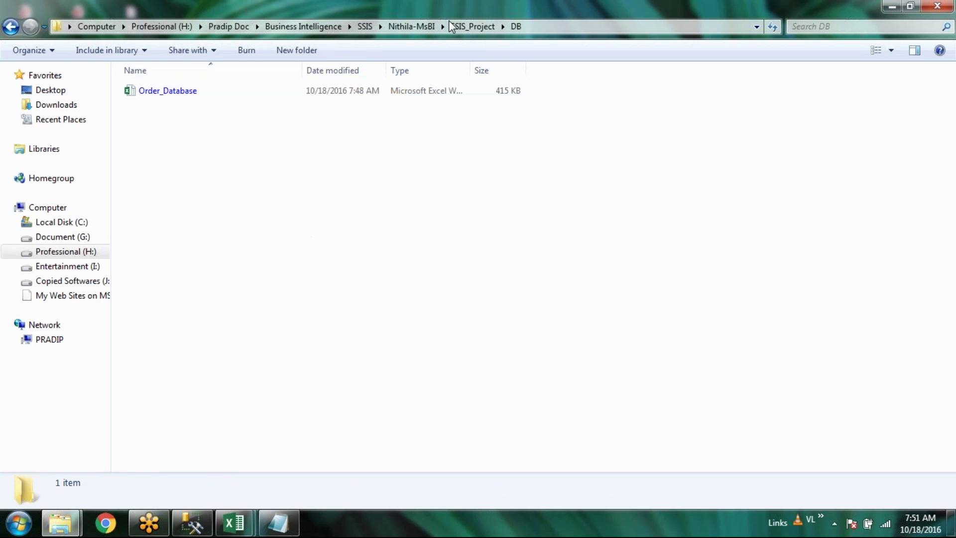
{"action": "left_click", "coordinate": [567, 29]}
{"action": "left_click", "coordinate": [516, 217]}
{"action": "left_click", "coordinate": [458, 28]}
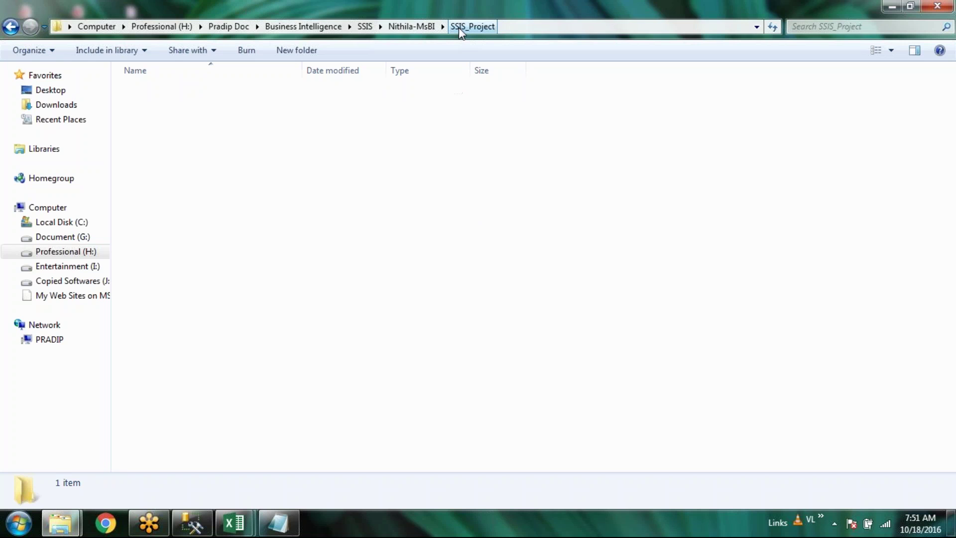
{"action": "left_click", "coordinate": [399, 222]}
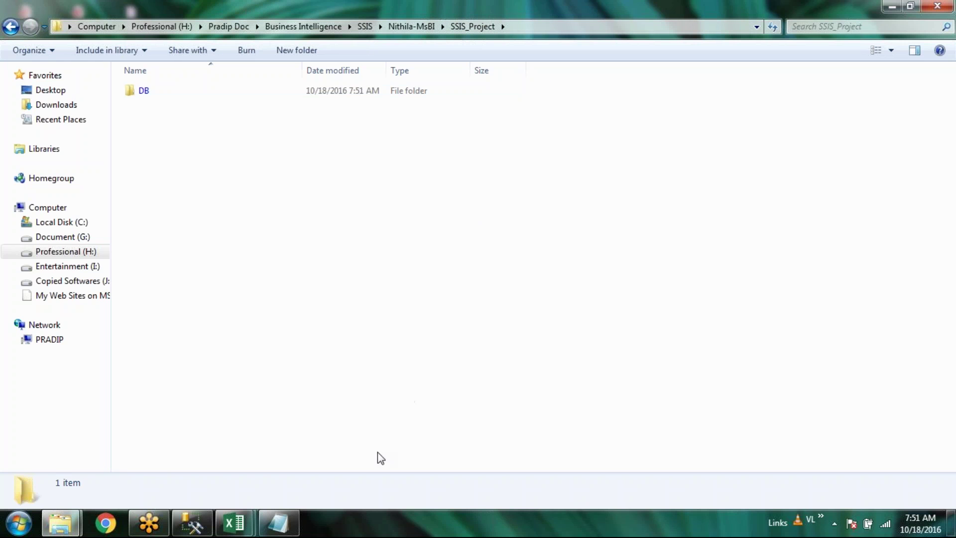
{"action": "left_click", "coordinate": [202, 524]}
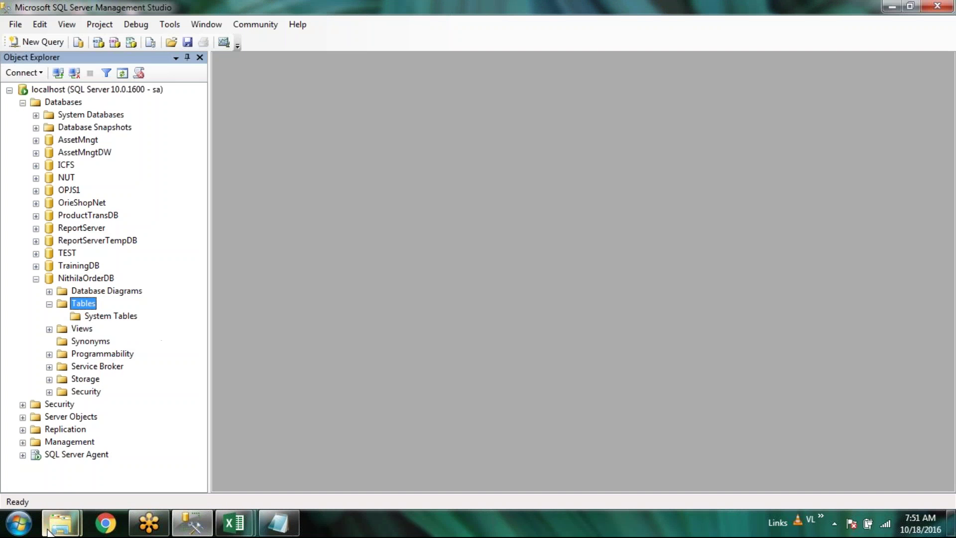
{"action": "mouse_move", "coordinate": [50, 532]}
{"action": "left_click", "coordinate": [227, 467]}
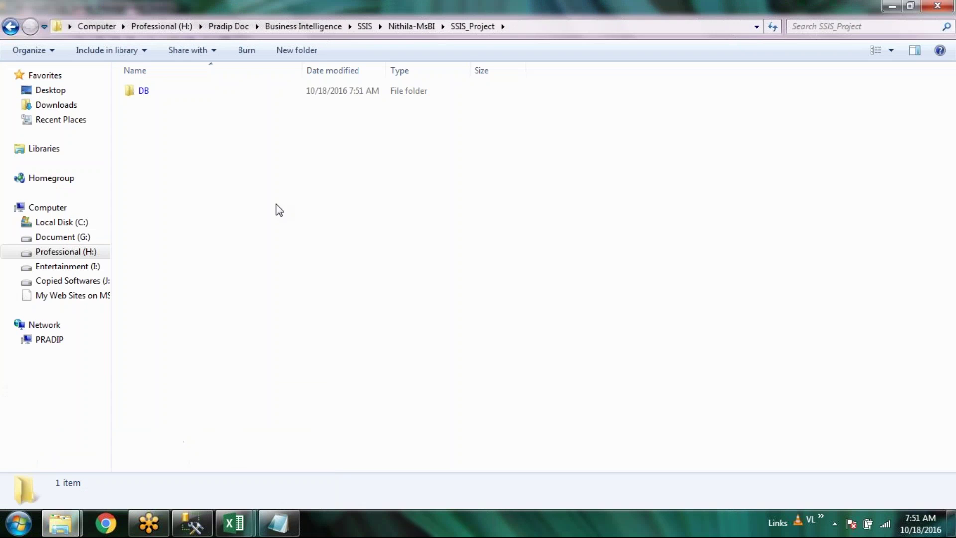
Launch Tasks > Import Data from NithilaOrderDB's context menu in Object Explorer
{"action": "left_click", "coordinate": [193, 528]}
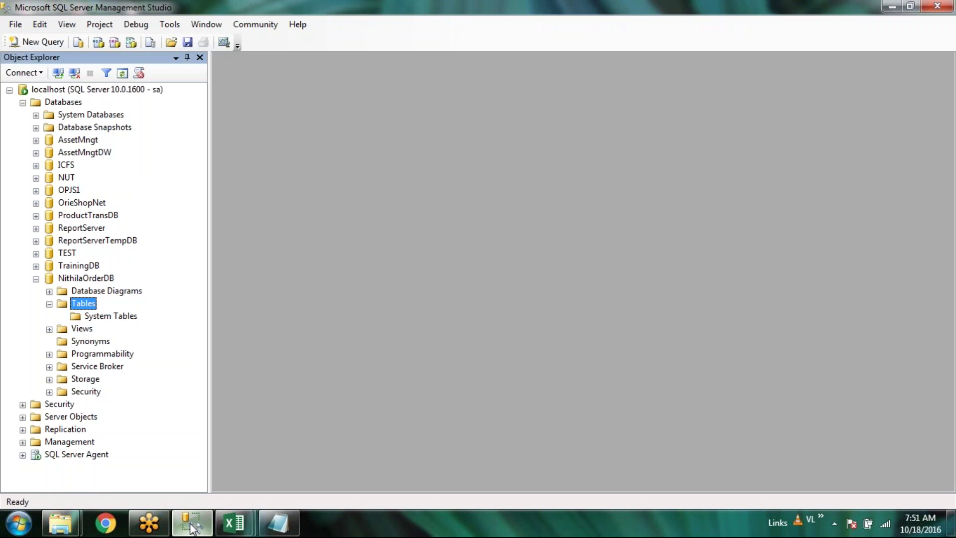
{"action": "right_click", "coordinate": [78, 307]}
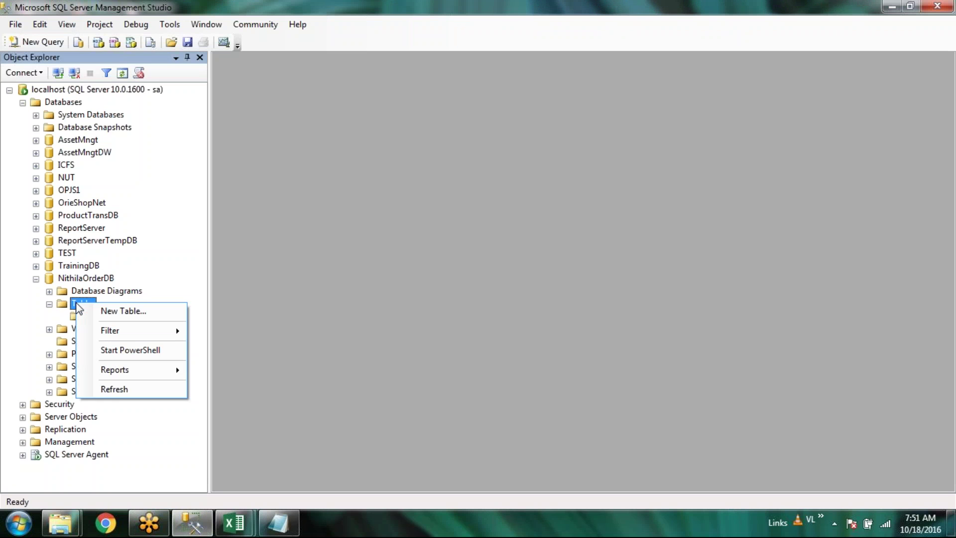
{"action": "right_click", "coordinate": [83, 282]}
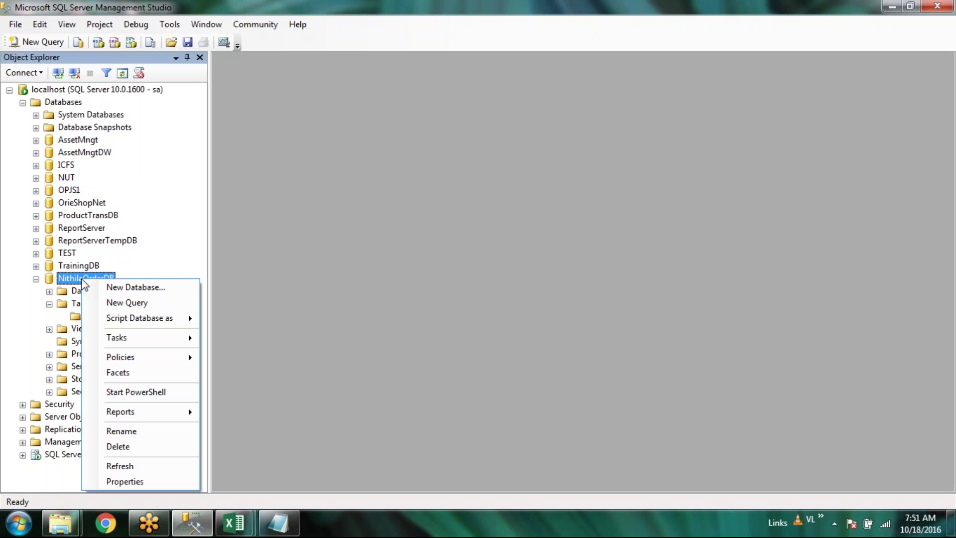
{"action": "left_click", "coordinate": [62, 282]}
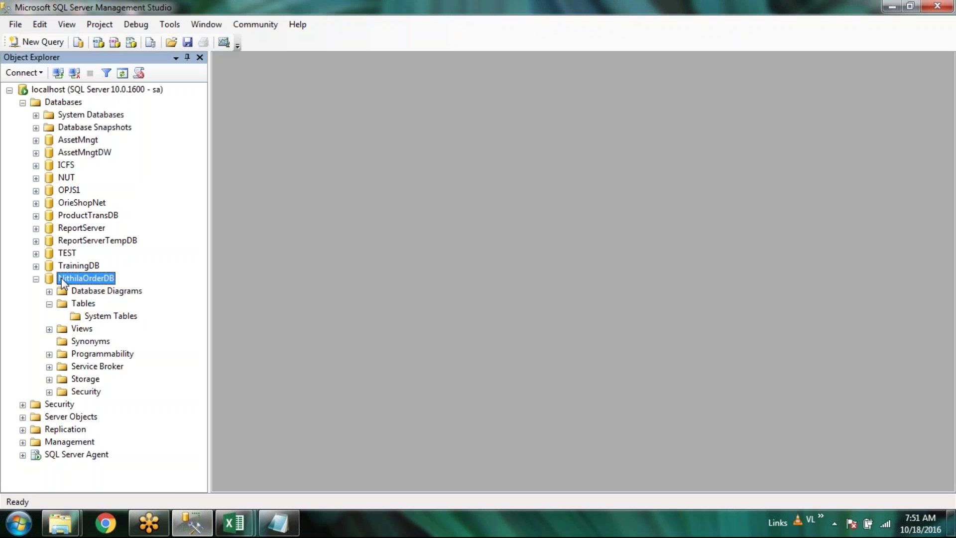
{"action": "right_click", "coordinate": [55, 281]}
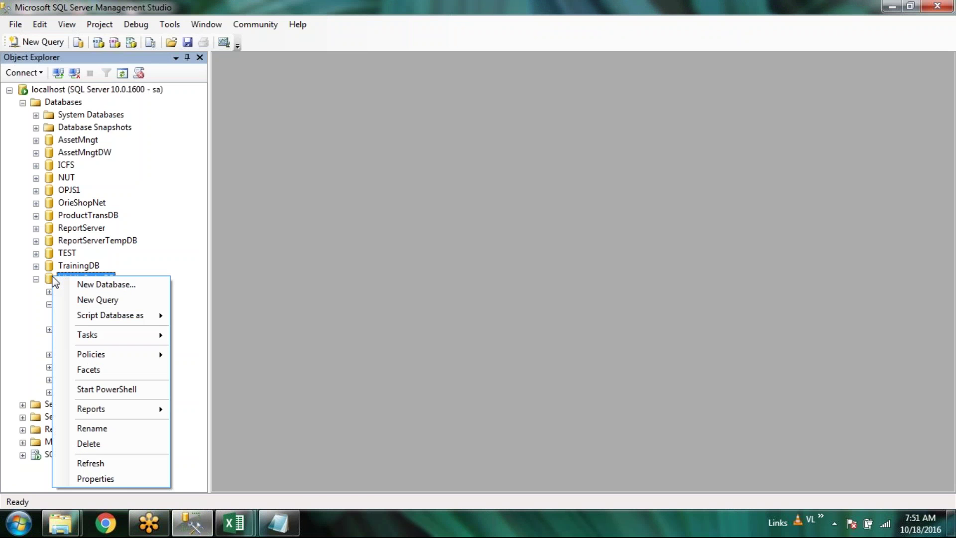
{"action": "mouse_move", "coordinate": [94, 340]}
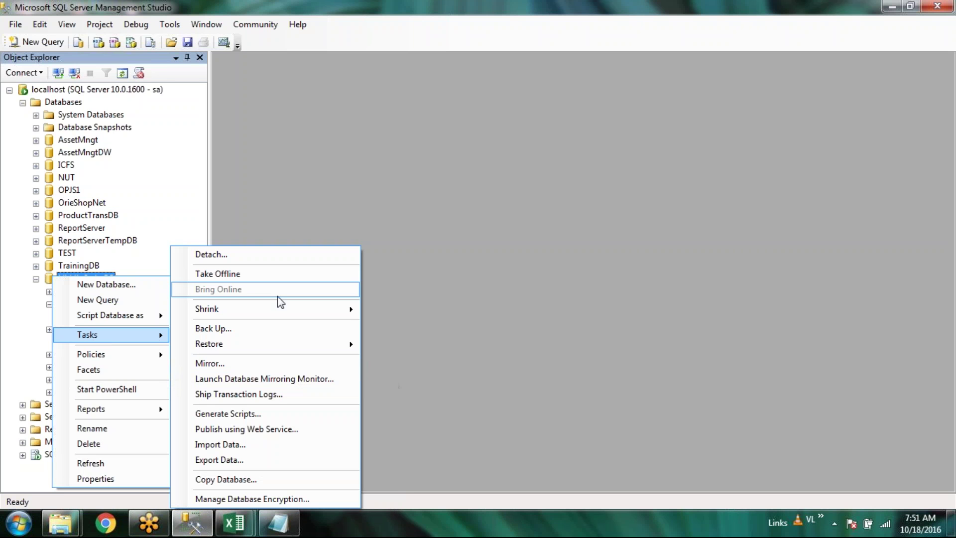
{"action": "left_click", "coordinate": [253, 445]}
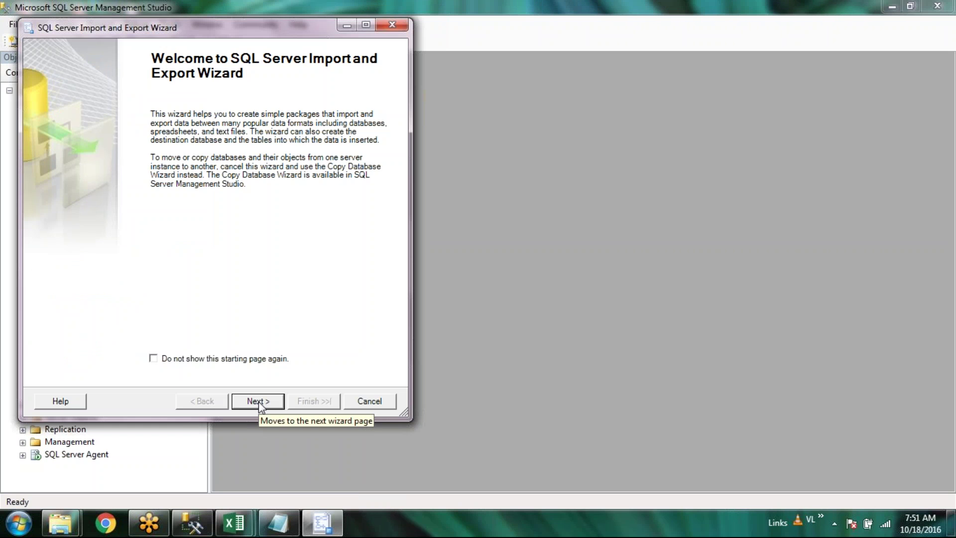
Move past the welcome page and select Microsoft Excel as the wizard's data source
{"action": "left_click", "coordinate": [258, 401]}
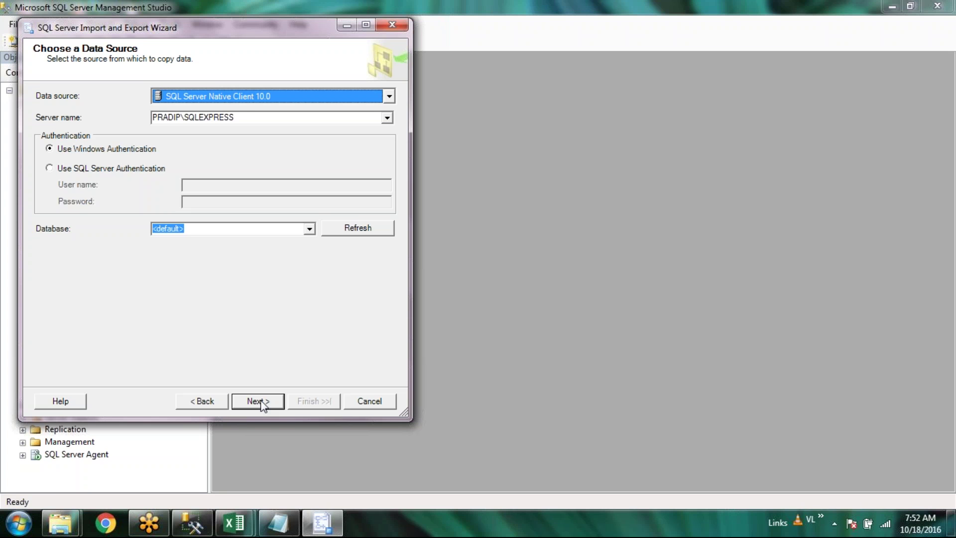
{"action": "key", "text": "Tab"}
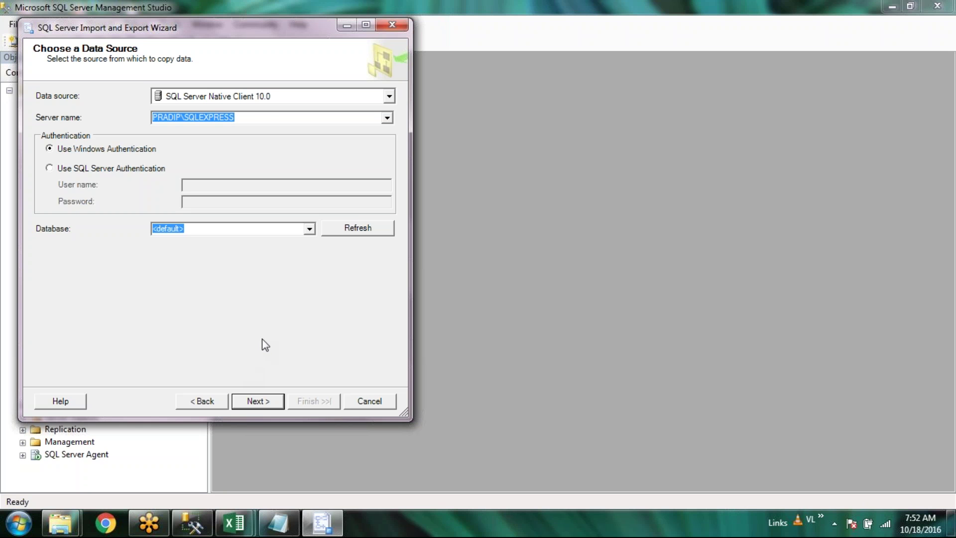
{"action": "left_click", "coordinate": [390, 96]}
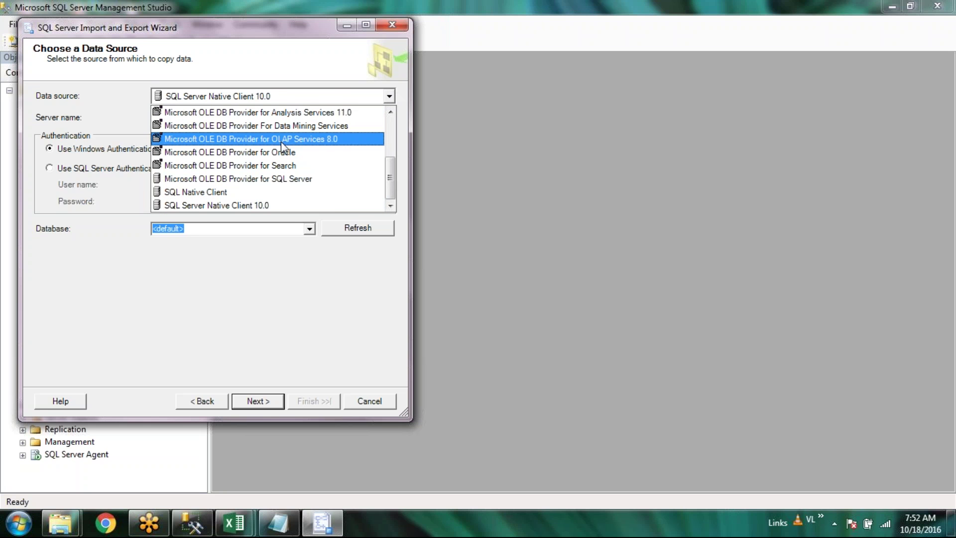
{"action": "scroll", "coordinate": [281, 142], "scroll_direction": "up", "scroll_amount": 2}
{"action": "scroll", "coordinate": [281, 148], "scroll_direction": "up", "scroll_amount": 1}
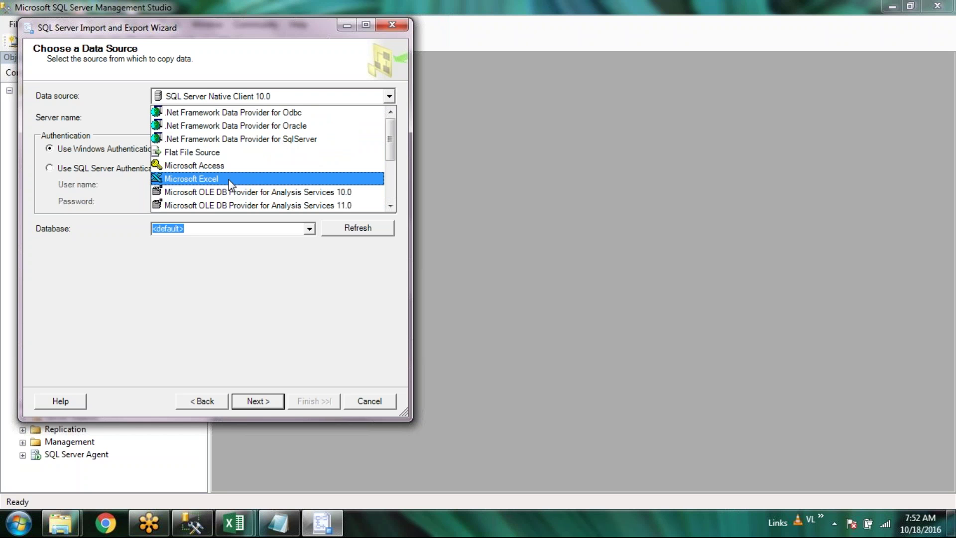
{"action": "scroll", "coordinate": [312, 173], "scroll_direction": "down", "scroll_amount": 1}
{"action": "scroll", "coordinate": [310, 170], "scroll_direction": "up", "scroll_amount": 1}
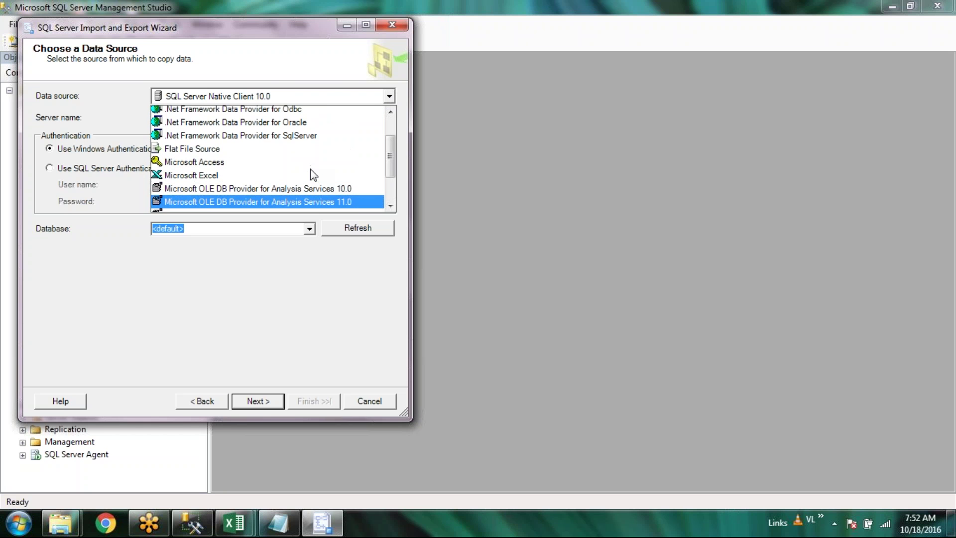
{"action": "scroll", "coordinate": [311, 170], "scroll_direction": "down", "scroll_amount": 2}
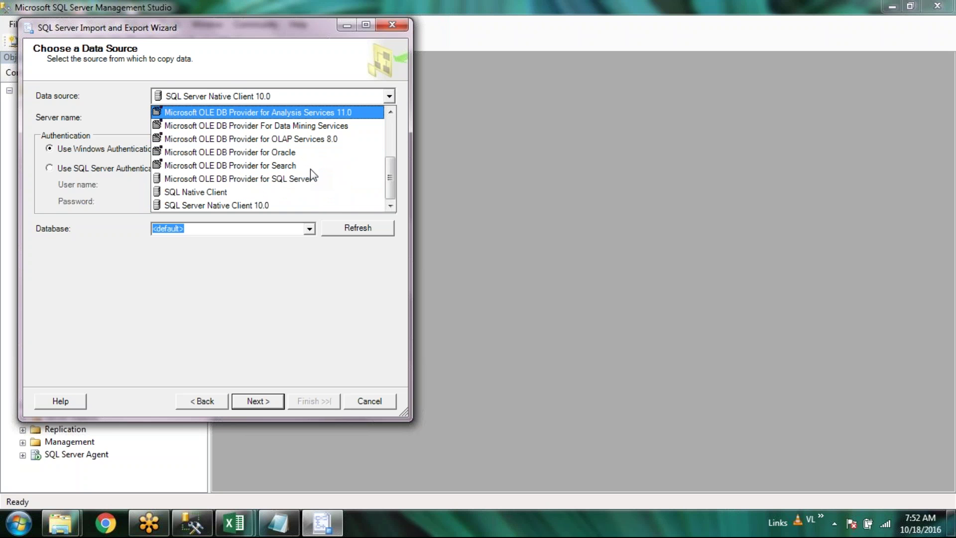
{"action": "scroll", "coordinate": [310, 169], "scroll_direction": "up", "scroll_amount": 1}
{"action": "scroll", "coordinate": [309, 168], "scroll_direction": "down", "scroll_amount": 1}
{"action": "scroll", "coordinate": [310, 169], "scroll_direction": "up", "scroll_amount": 2}
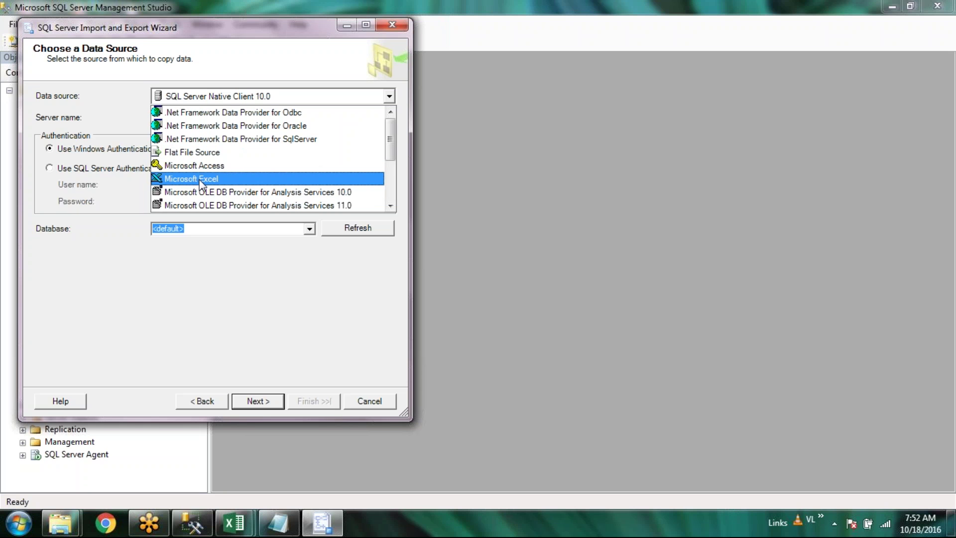
{"action": "left_click", "coordinate": [199, 179]}
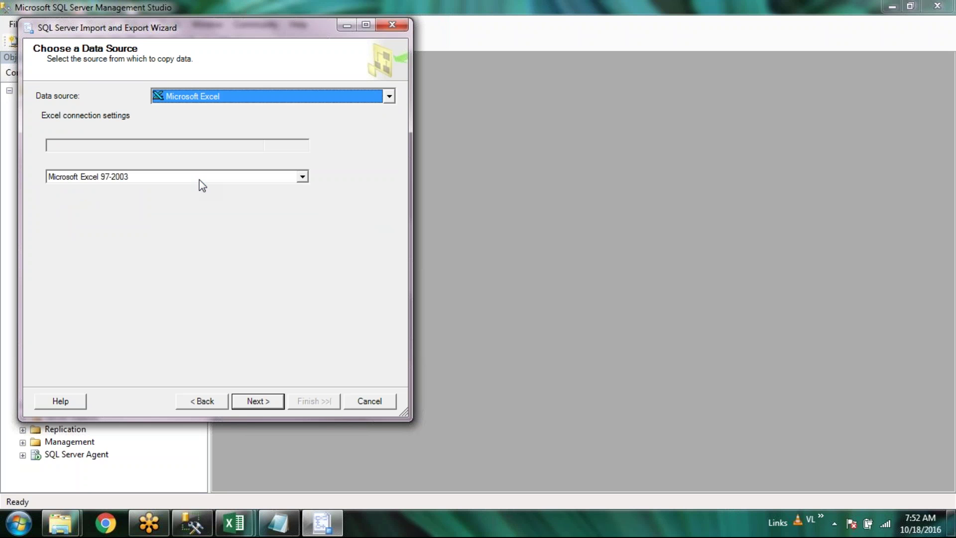
{"action": "left_click", "coordinate": [389, 96]}
{"action": "scroll", "coordinate": [338, 128], "scroll_direction": "up", "scroll_amount": 2}
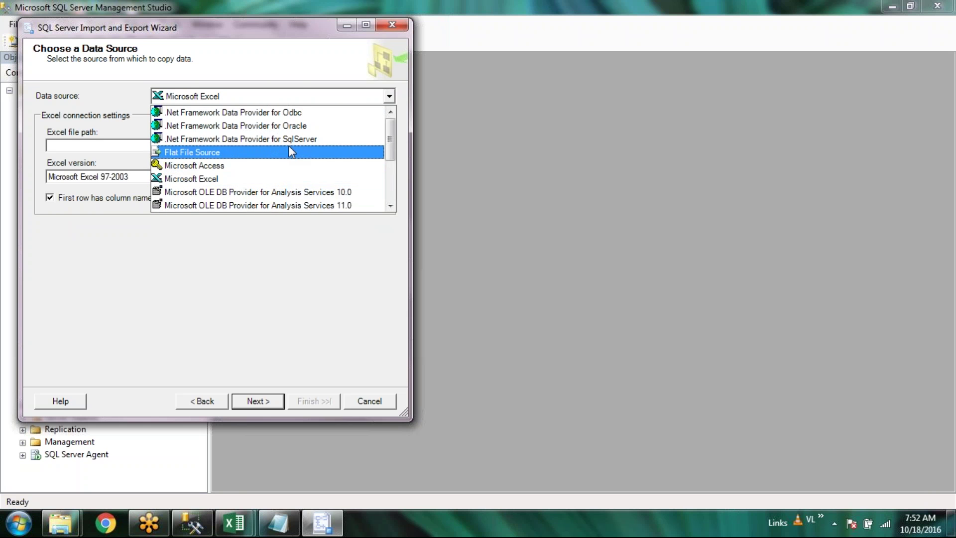
{"action": "left_click", "coordinate": [291, 150]}
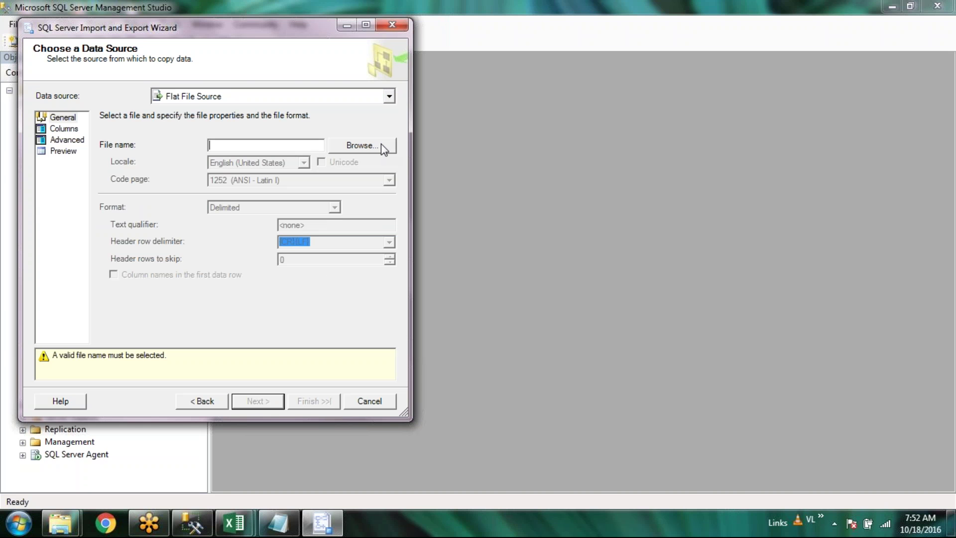
{"action": "left_click", "coordinate": [381, 145]}
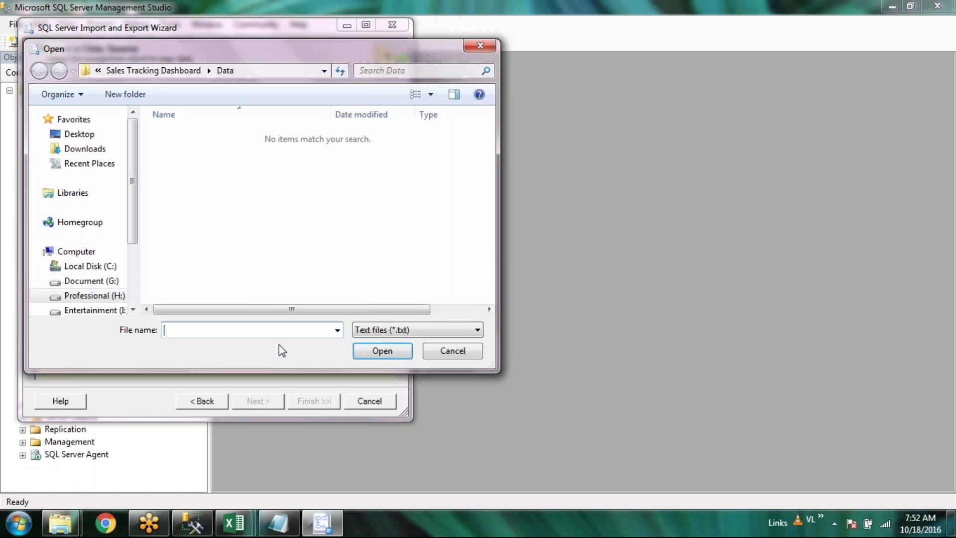
{"action": "left_click", "coordinate": [360, 330]}
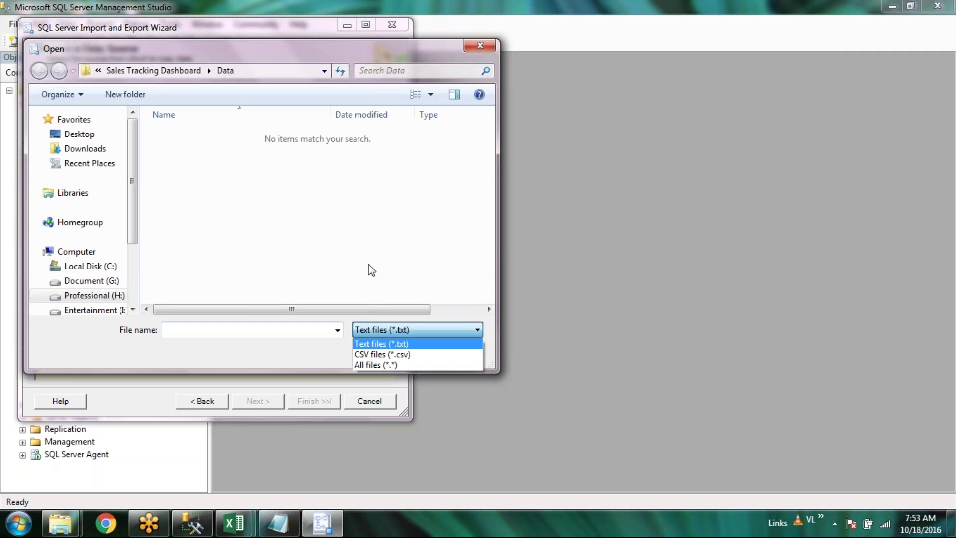
{"action": "left_click", "coordinate": [371, 269]}
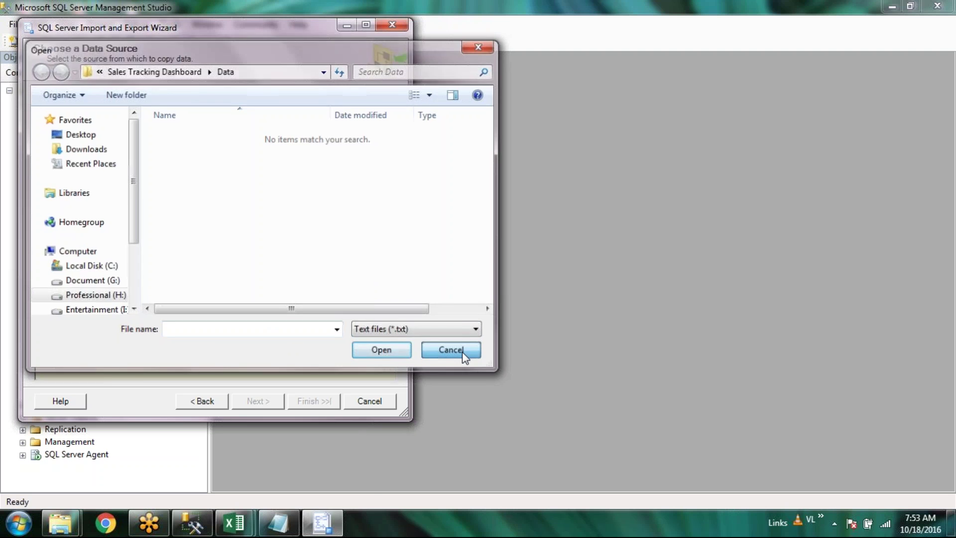
{"action": "left_click", "coordinate": [462, 351]}
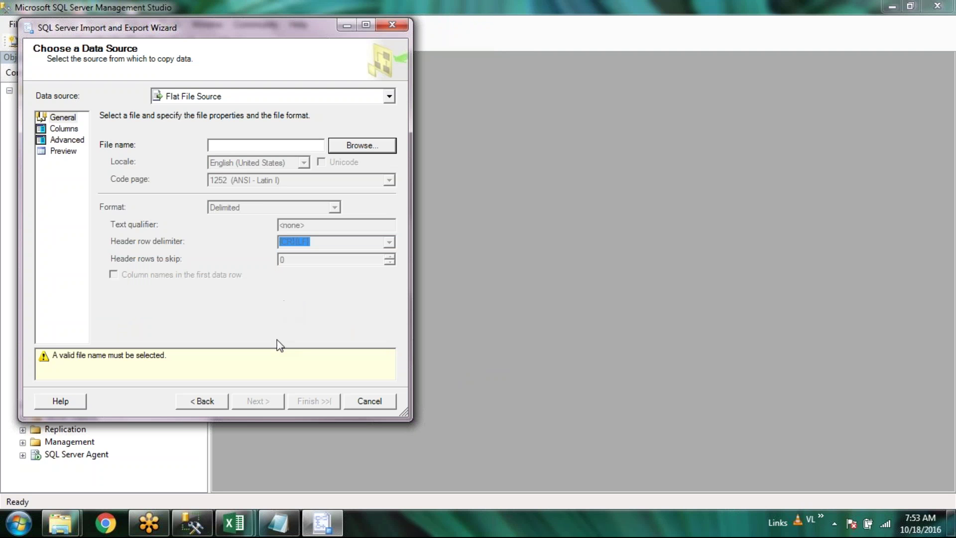
{"action": "left_click", "coordinate": [390, 97]}
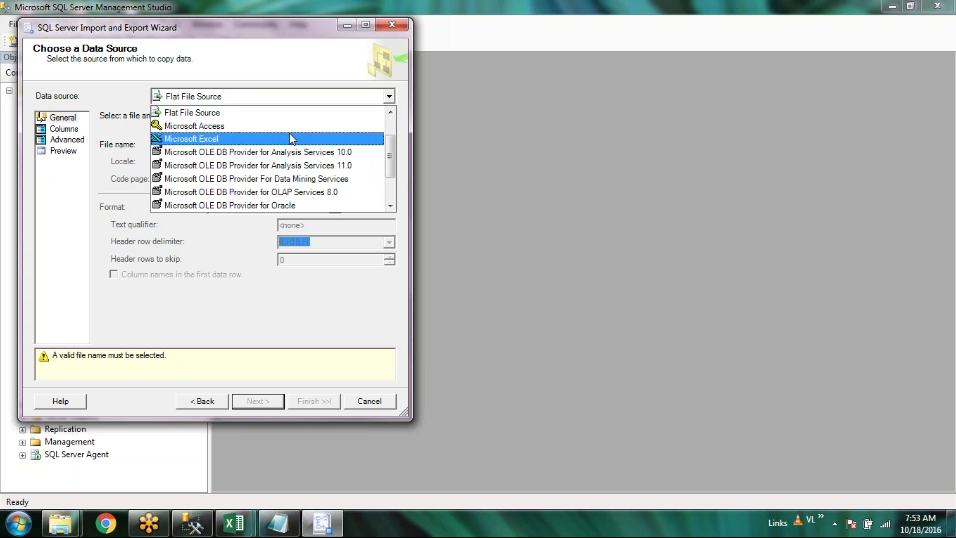
{"action": "left_click", "coordinate": [227, 140]}
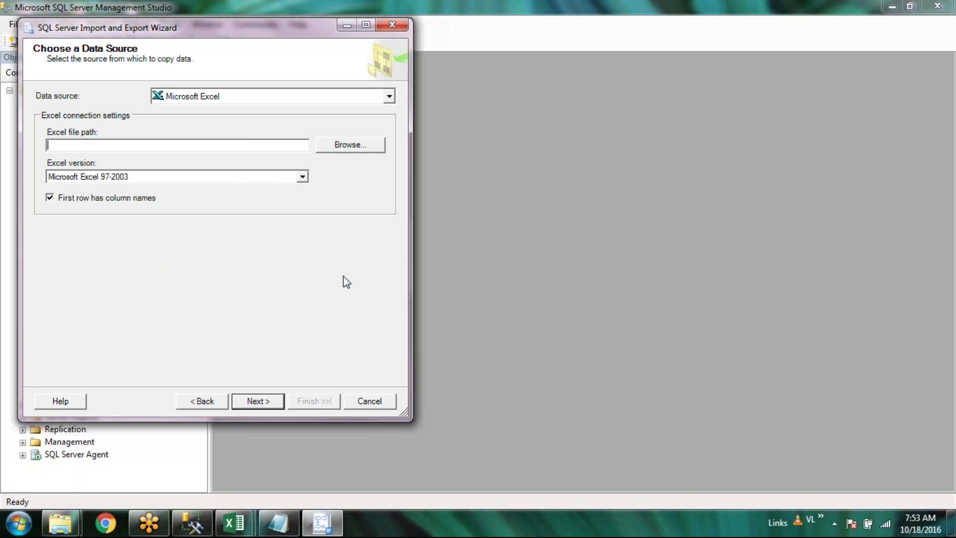
Browse to the SSIS_Project\DB folder and select Order_Database as the Excel file
{"action": "left_click", "coordinate": [345, 146]}
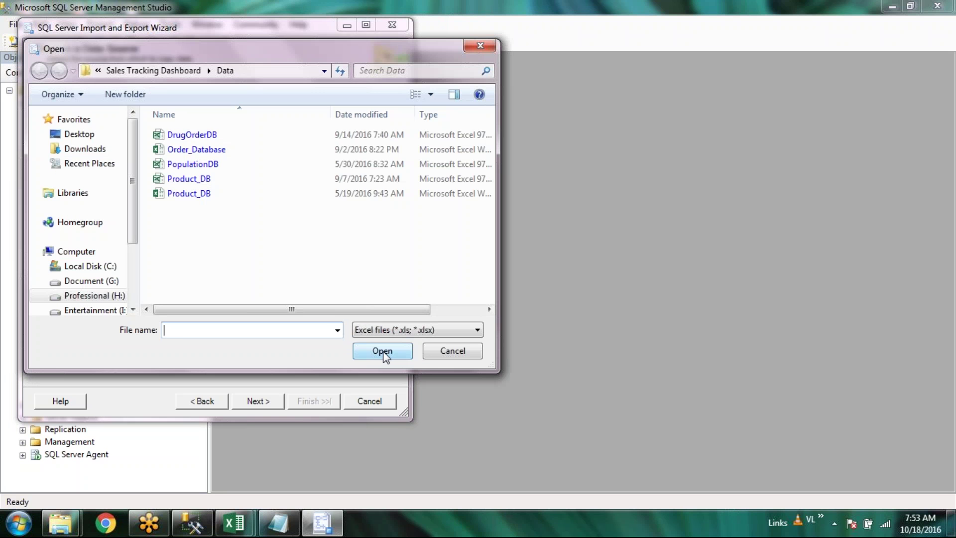
{"action": "key", "text": "ctrl+v"}
{"action": "left_click", "coordinate": [383, 351]}
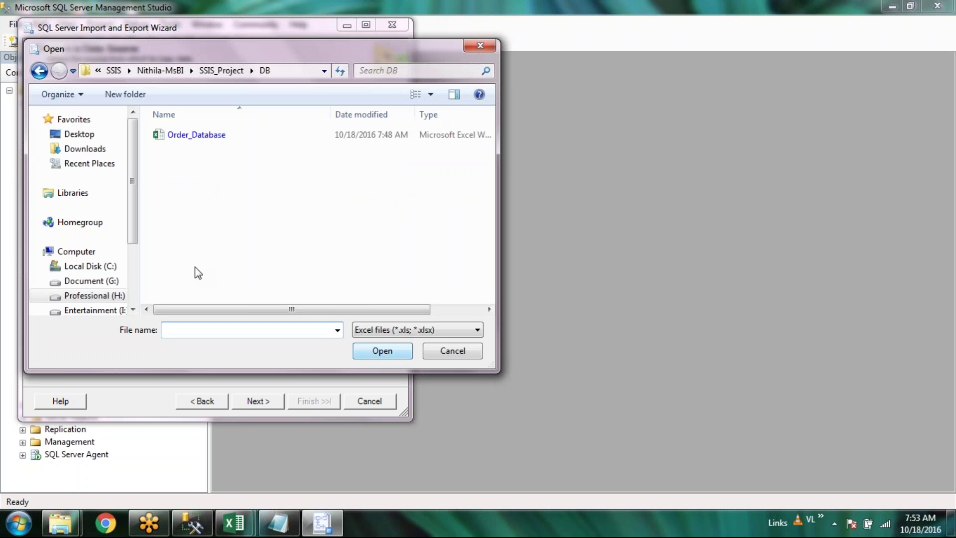
{"action": "left_click", "coordinate": [231, 138]}
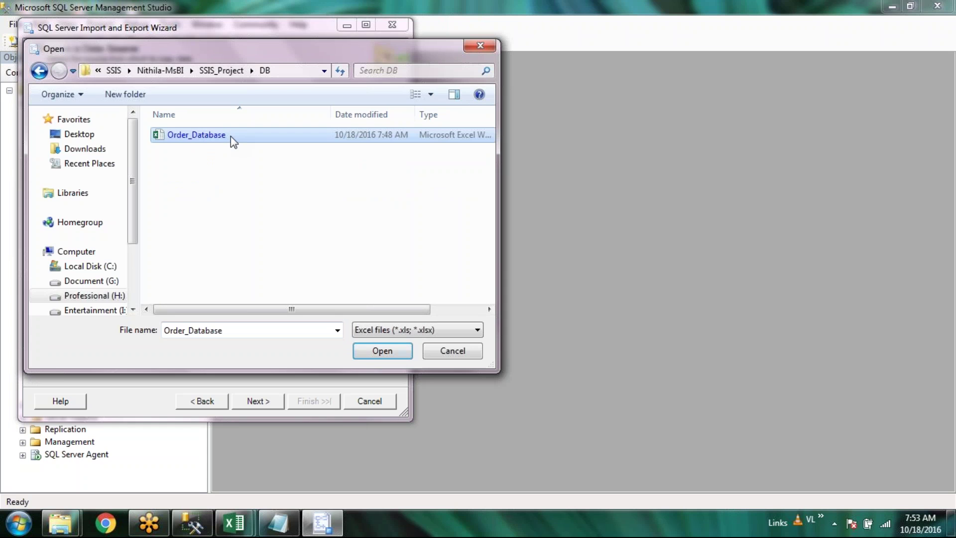
{"action": "double_click", "coordinate": [231, 136]}
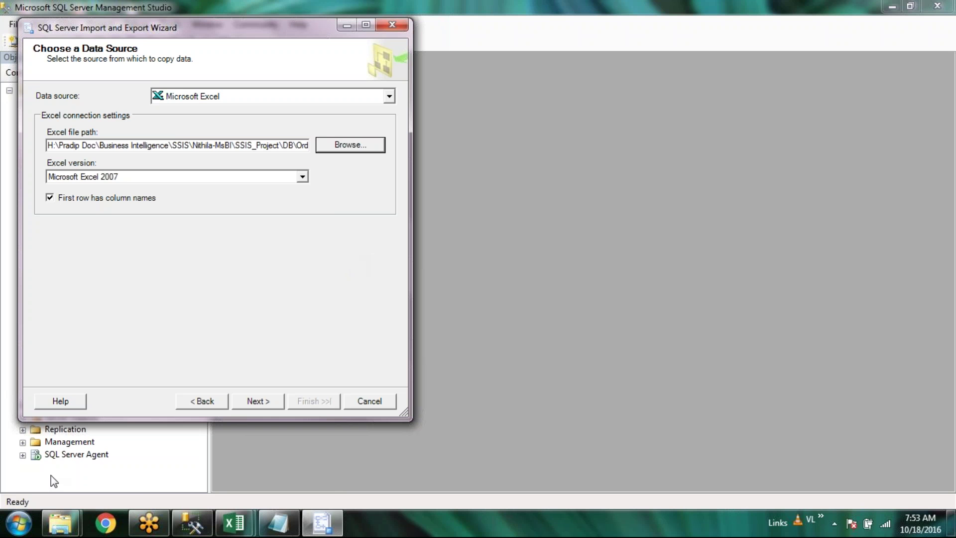
Check the Order_Database file in Explorer and keep the Excel version at Microsoft Excel 2007
{"action": "mouse_move", "coordinate": [77, 527]}
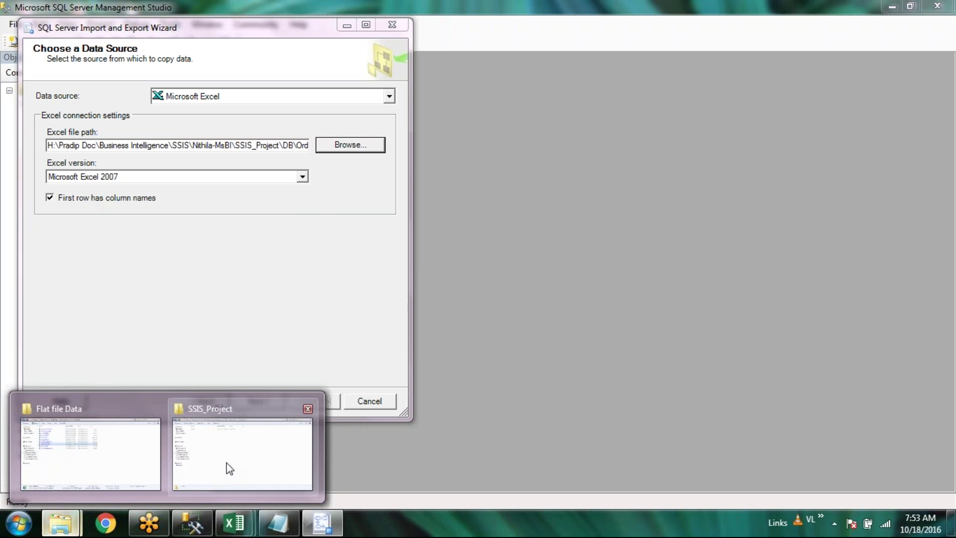
{"action": "left_click", "coordinate": [213, 462]}
{"action": "double_click", "coordinate": [249, 92]}
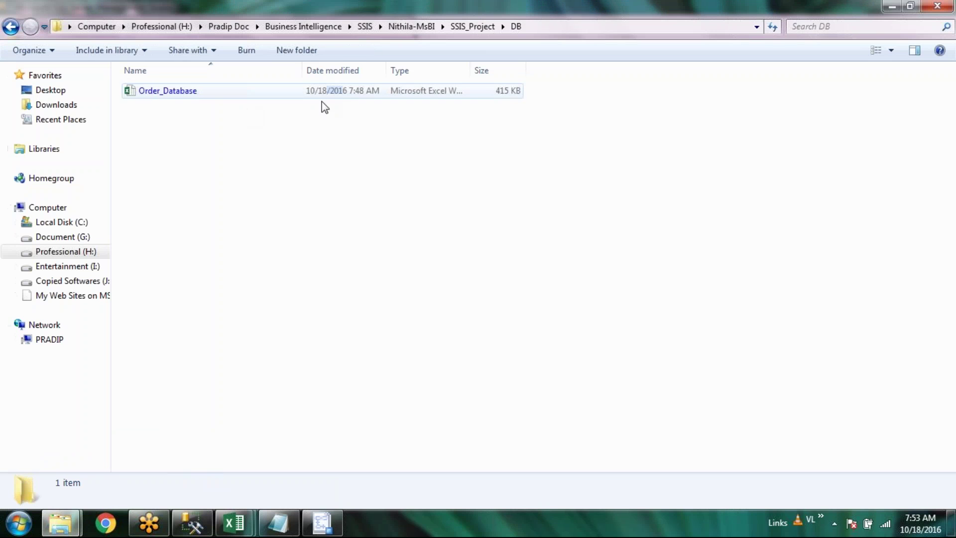
{"action": "left_click", "coordinate": [206, 96]}
{"action": "left_click", "coordinate": [323, 523]}
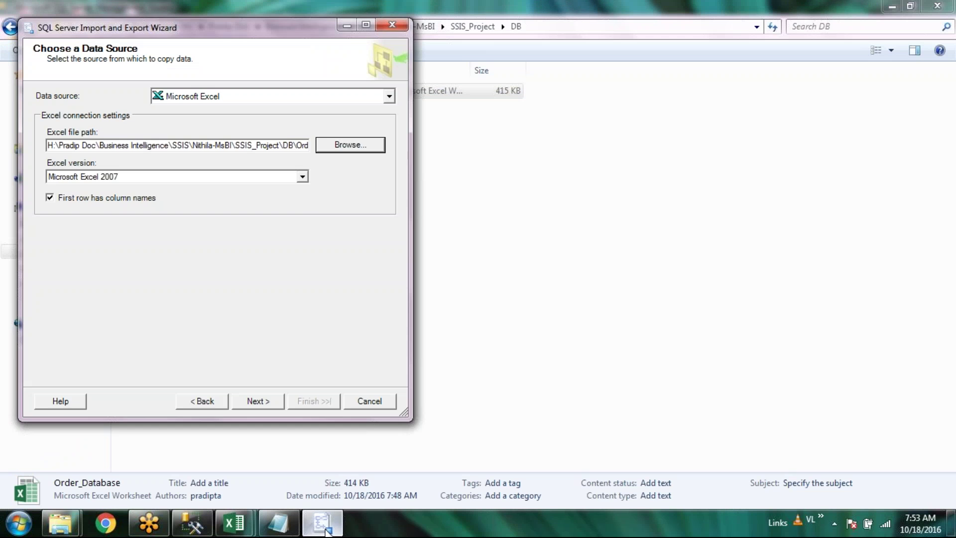
{"action": "left_click", "coordinate": [302, 178]}
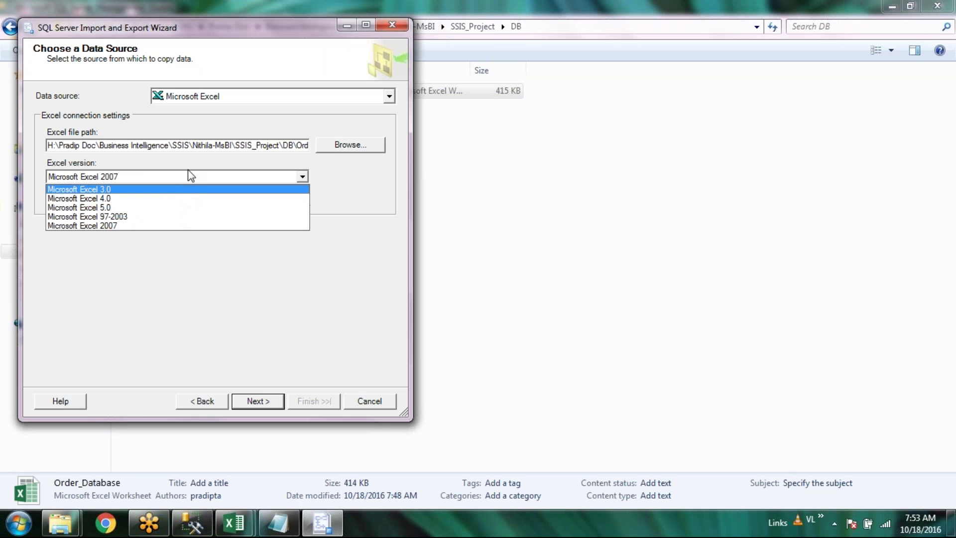
{"action": "left_click", "coordinate": [125, 228]}
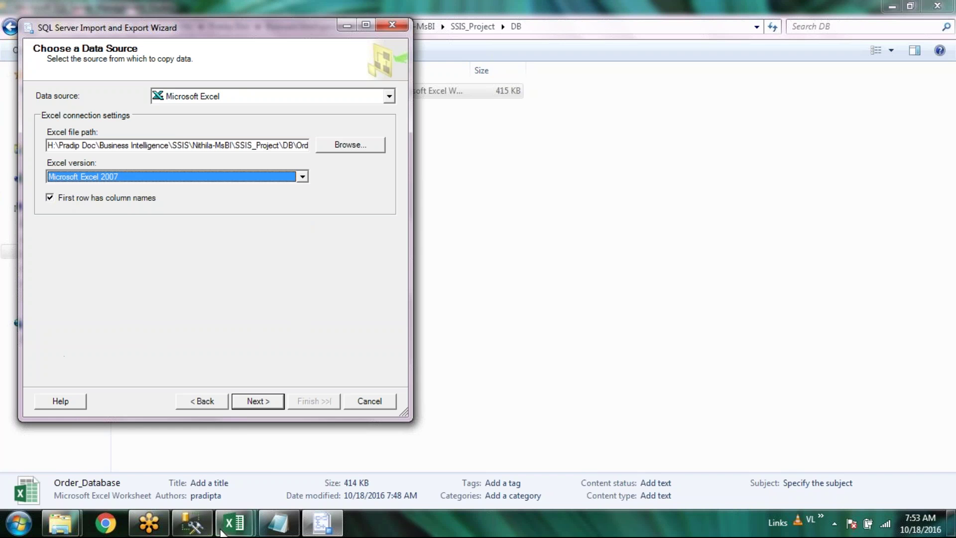
Inspect the Customer sheet's ACC_CODE and SUB_SHDESC headers and values in B1, C1 and C2, then return to the wizard
{"action": "left_click", "coordinate": [242, 527]}
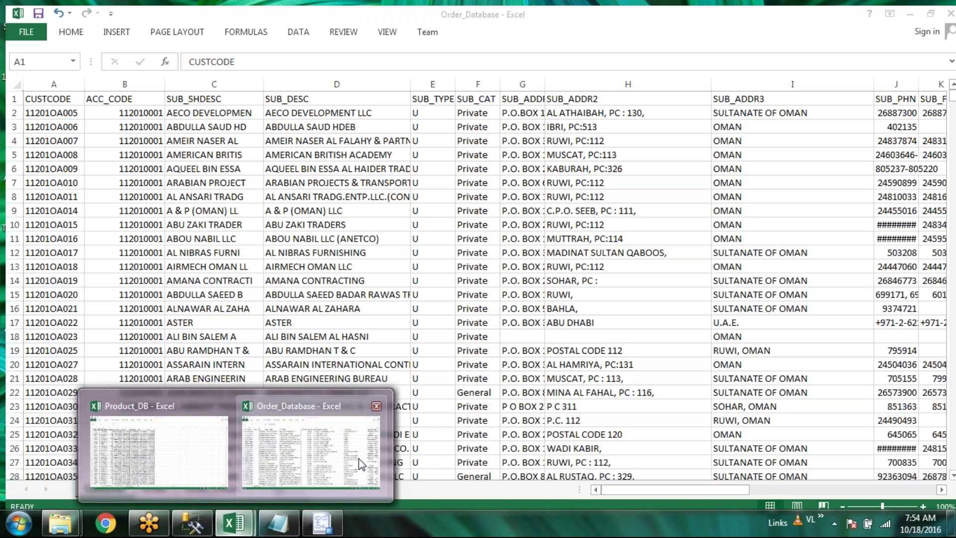
{"action": "left_click", "coordinate": [359, 458]}
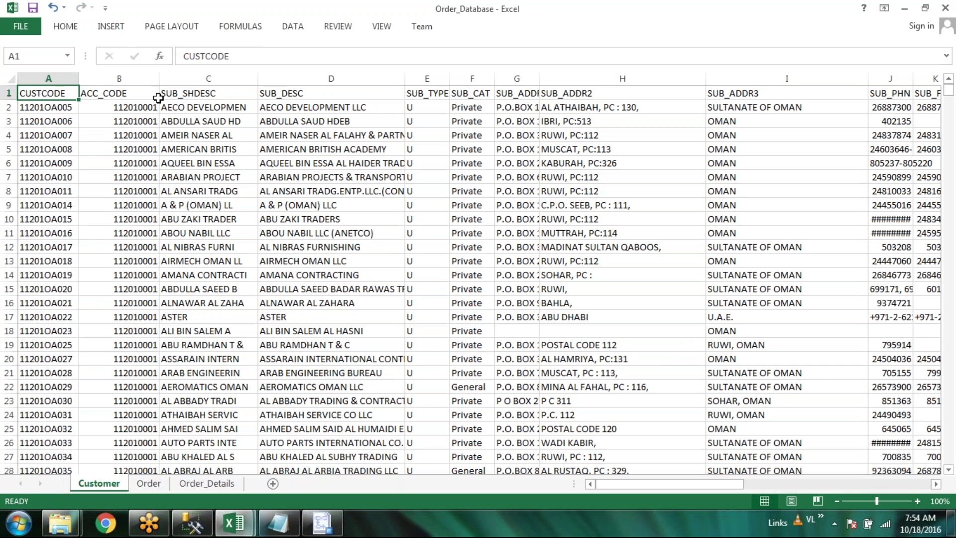
{"action": "left_click", "coordinate": [10, 92]}
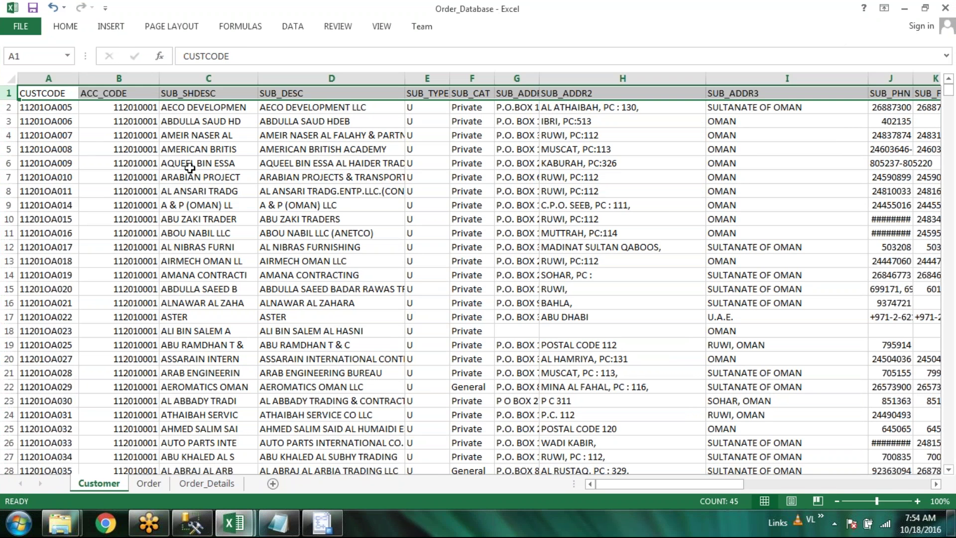
{"action": "left_click", "coordinate": [146, 98]}
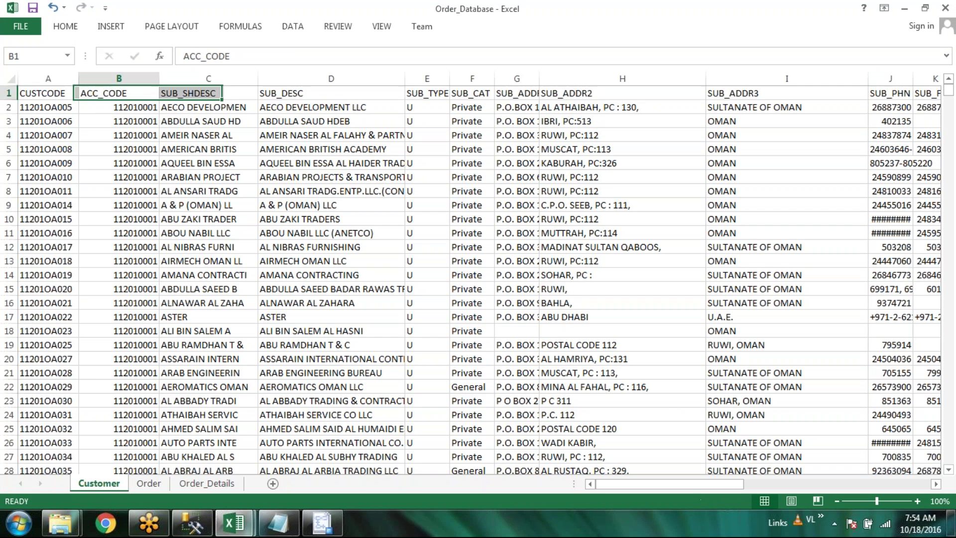
{"action": "left_click", "coordinate": [137, 109]}
{"action": "left_click", "coordinate": [194, 106]}
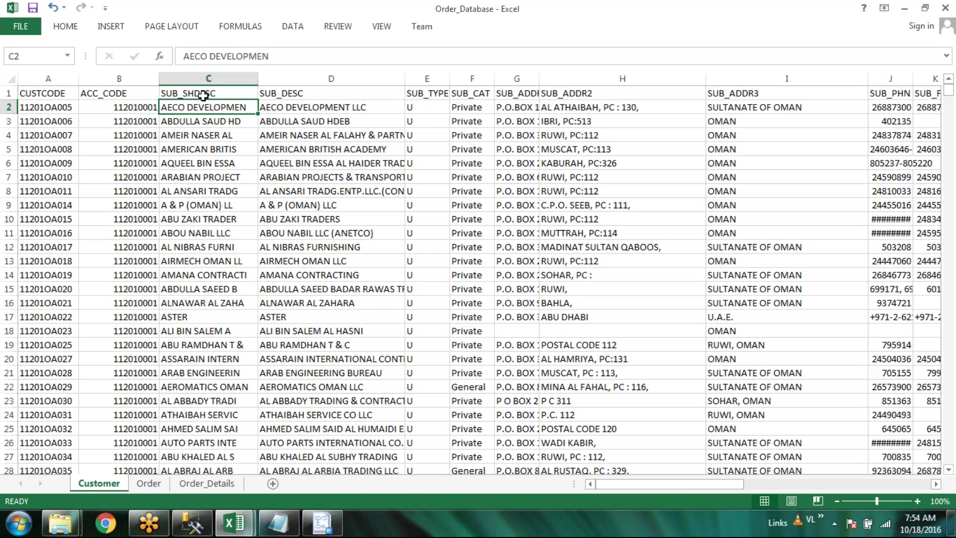
{"action": "left_click", "coordinate": [197, 94]}
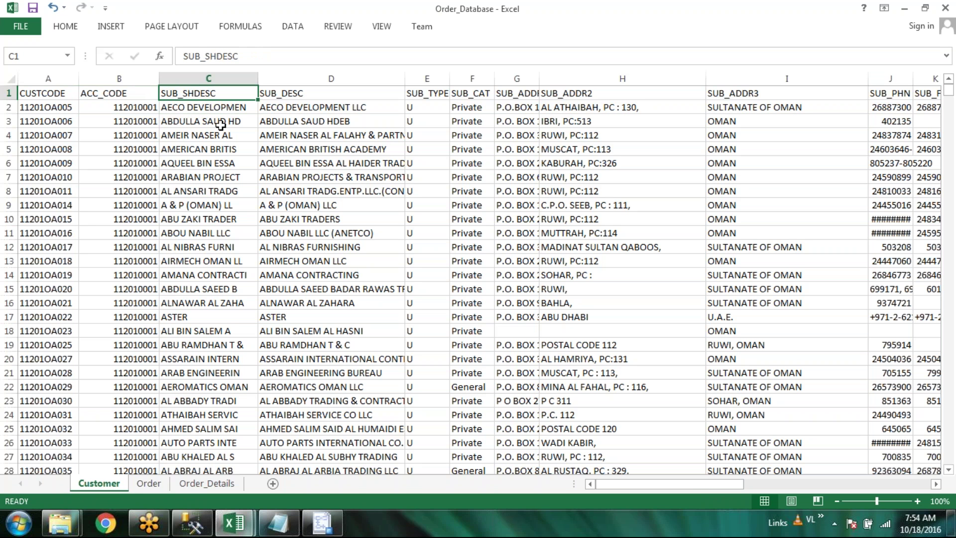
{"action": "left_click", "coordinate": [320, 531]}
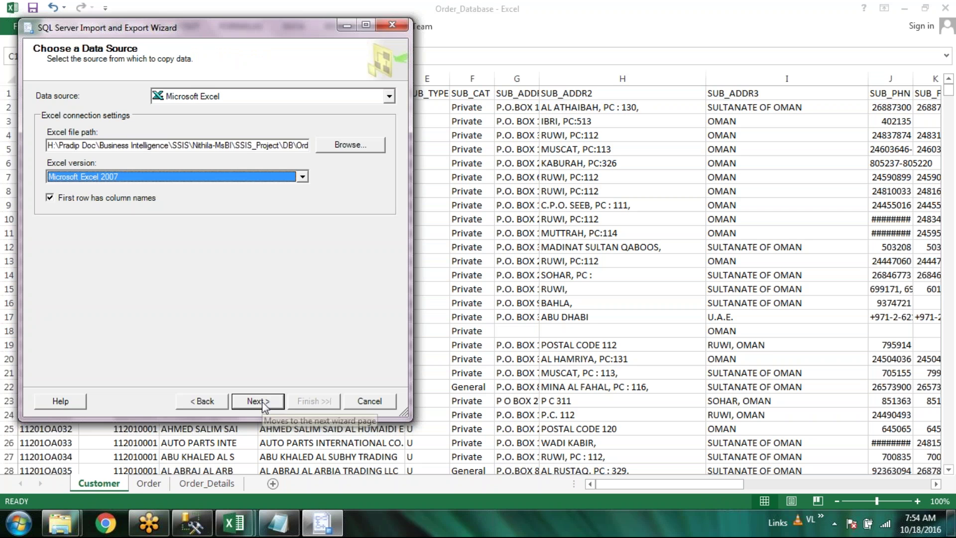
Dismiss the ACE.OLEDB.12.0 provider-not-registered import error and show previews of the open Explorer folder windows
{"action": "left_click", "coordinate": [259, 402]}
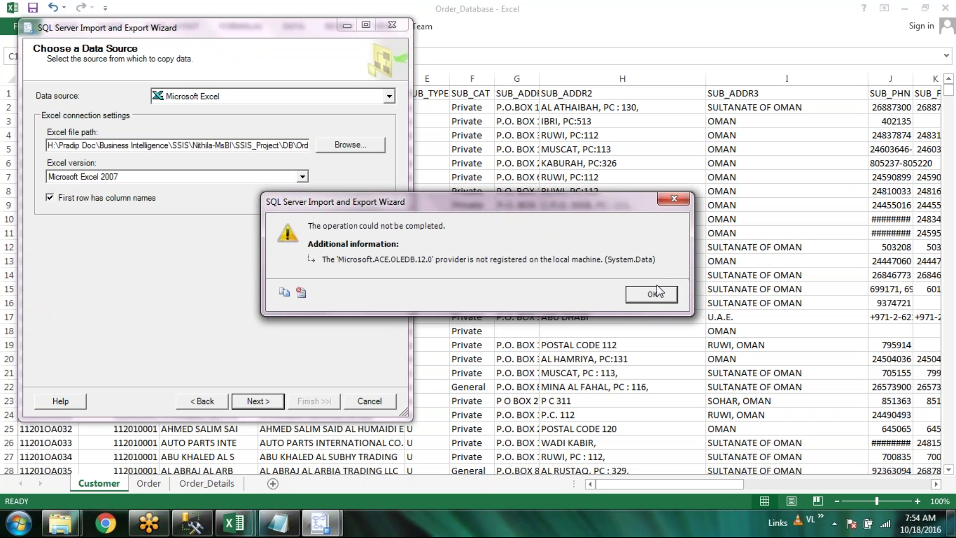
{"action": "left_click", "coordinate": [652, 294]}
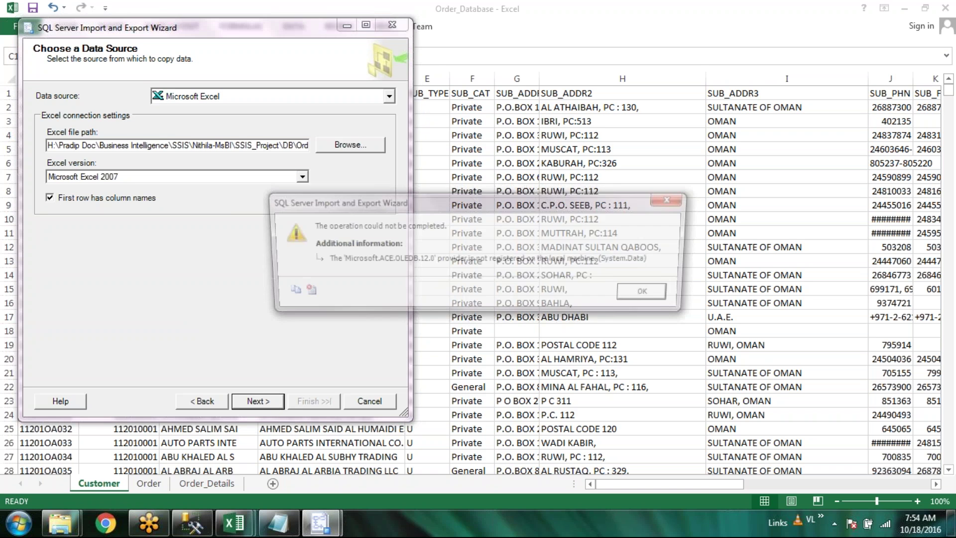
{"action": "left_click", "coordinate": [648, 294]}
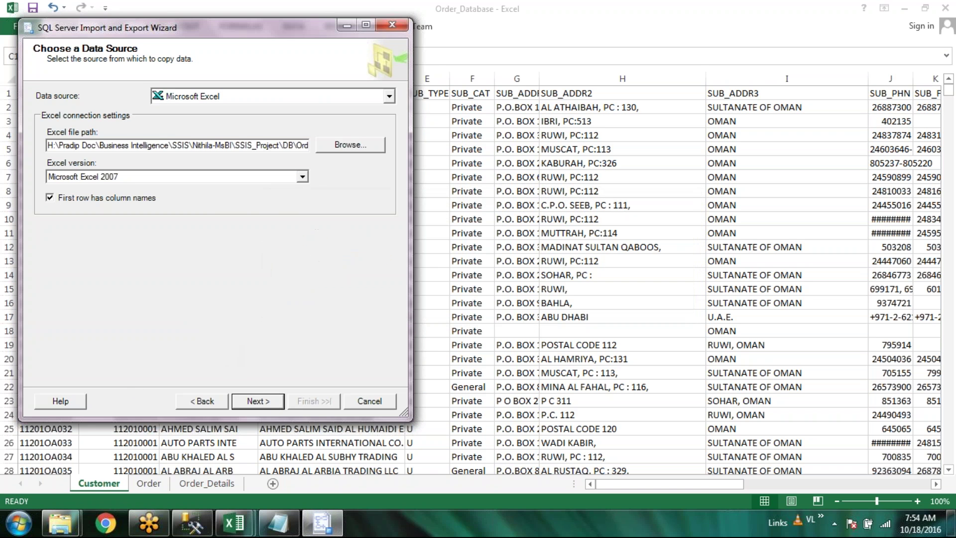
{"action": "left_click", "coordinate": [59, 527]}
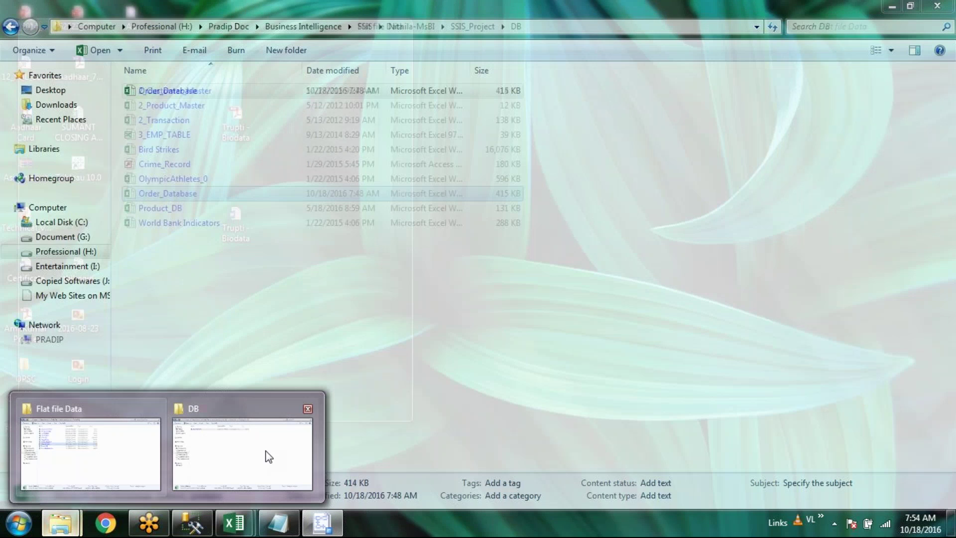
Open the Order_Database workbook from the DB folder and dismiss the same-name workbook error
{"action": "left_click", "coordinate": [269, 456]}
{"action": "left_click", "coordinate": [213, 90]}
{"action": "double_click", "coordinate": [213, 91]}
{"action": "left_click", "coordinate": [488, 299]}
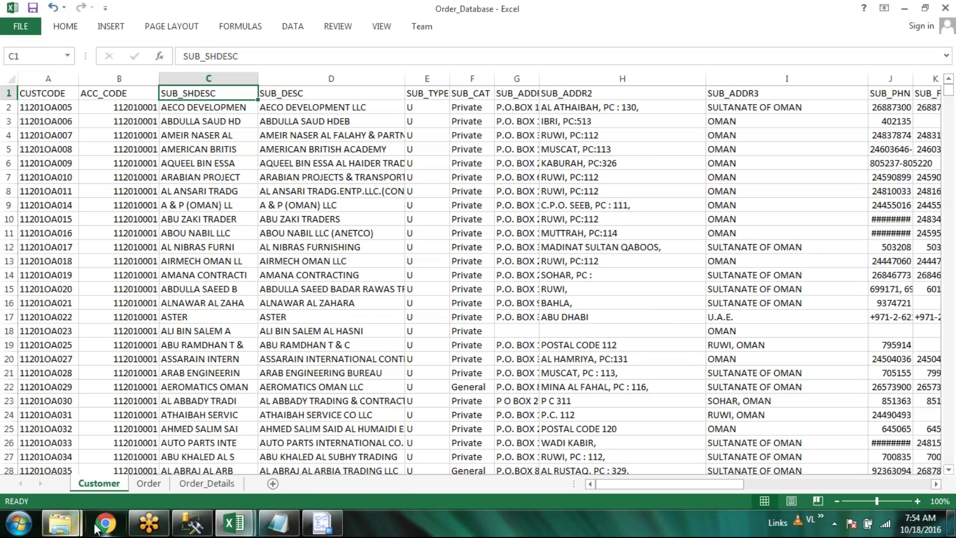
Save the workbook as an Excel 97-2003 Workbook in the SSIS_Project\DB folder
{"action": "left_click", "coordinate": [23, 28]}
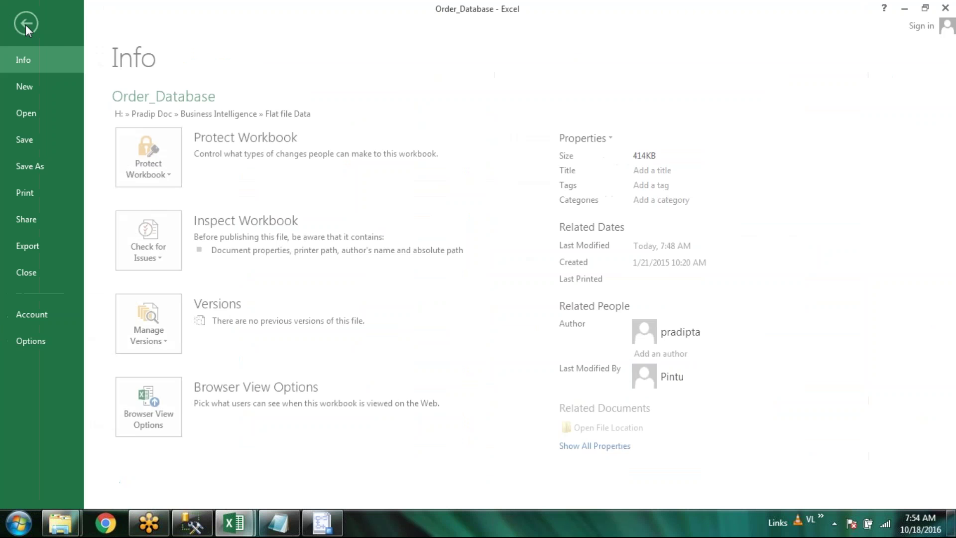
{"action": "left_click", "coordinate": [38, 167]}
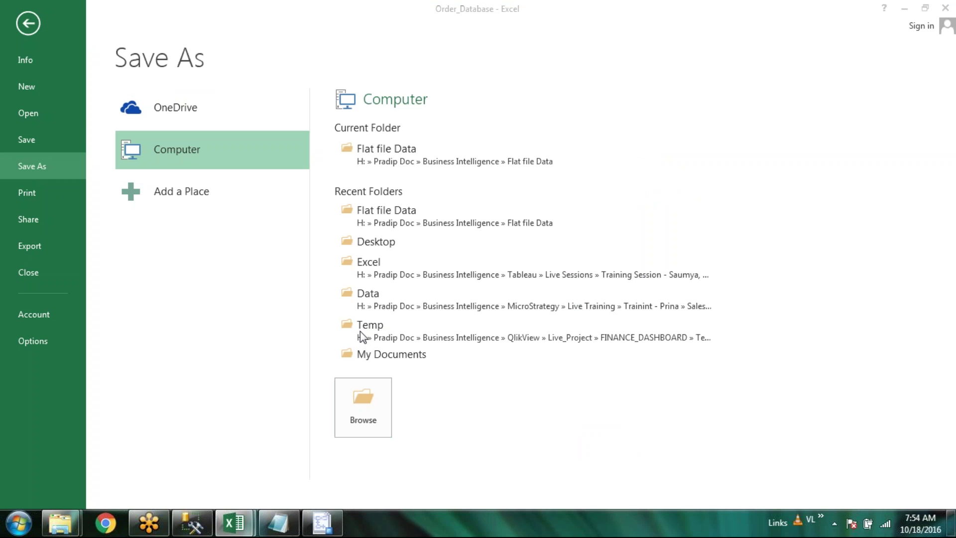
{"action": "key", "text": "F12"}
{"action": "left_click", "coordinate": [360, 331]}
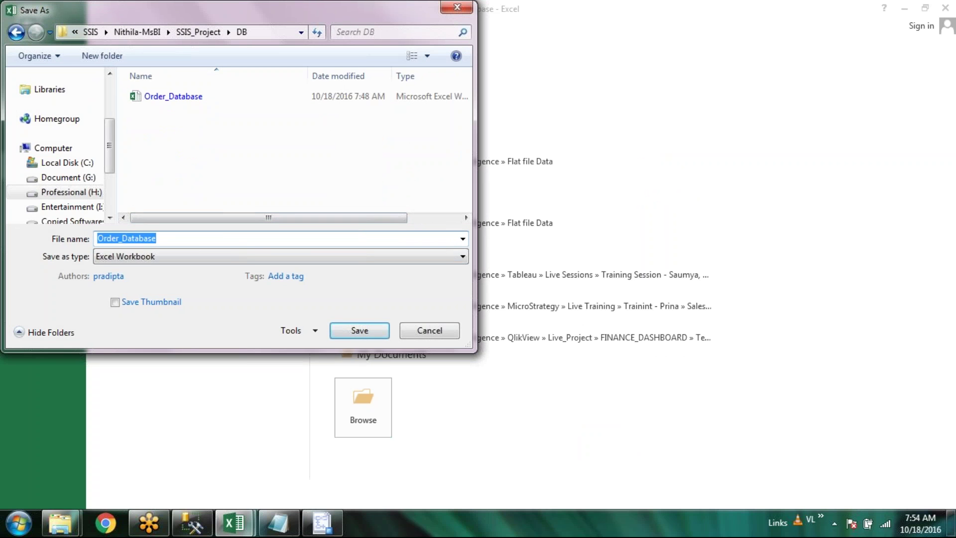
{"action": "left_click", "coordinate": [248, 255]}
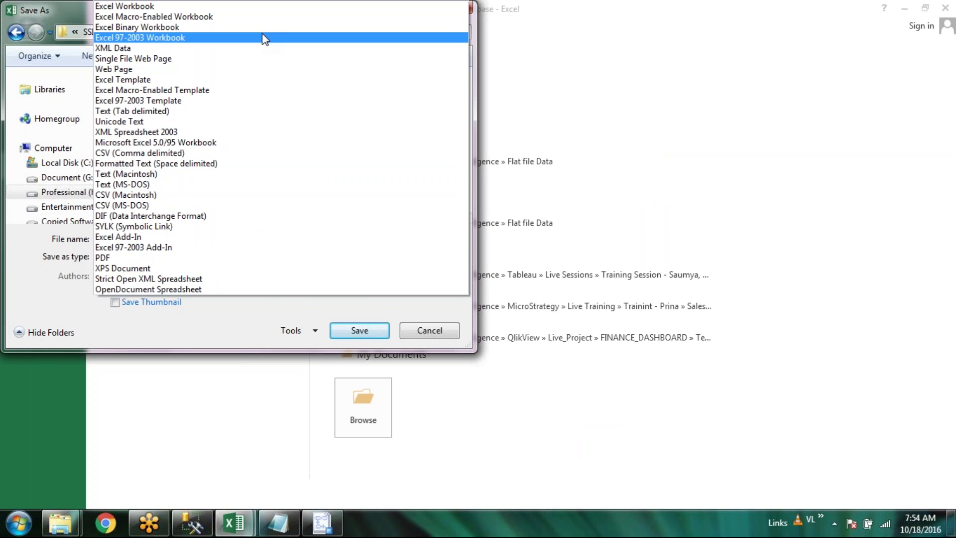
{"action": "left_click", "coordinate": [264, 39]}
{"action": "left_click", "coordinate": [360, 332]}
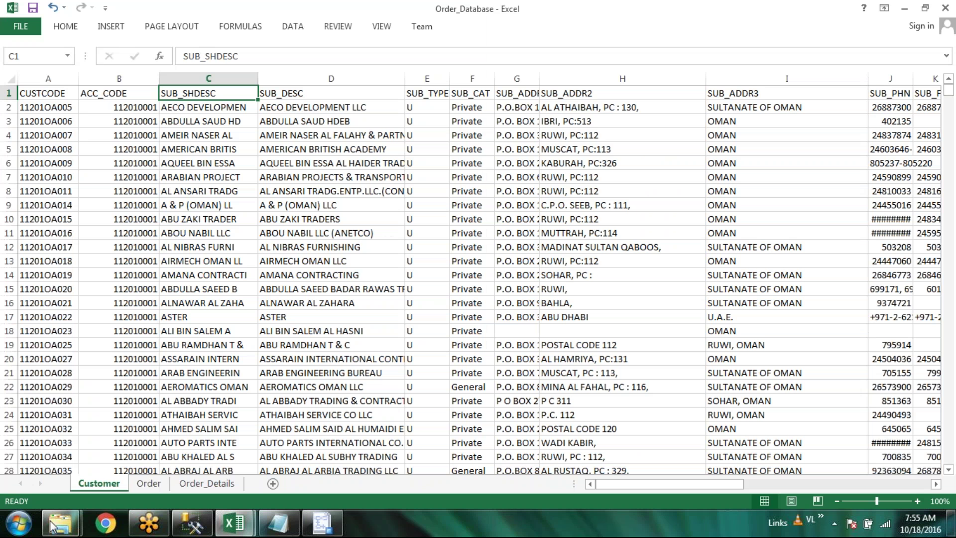
{"action": "mouse_move", "coordinate": [62, 530]}
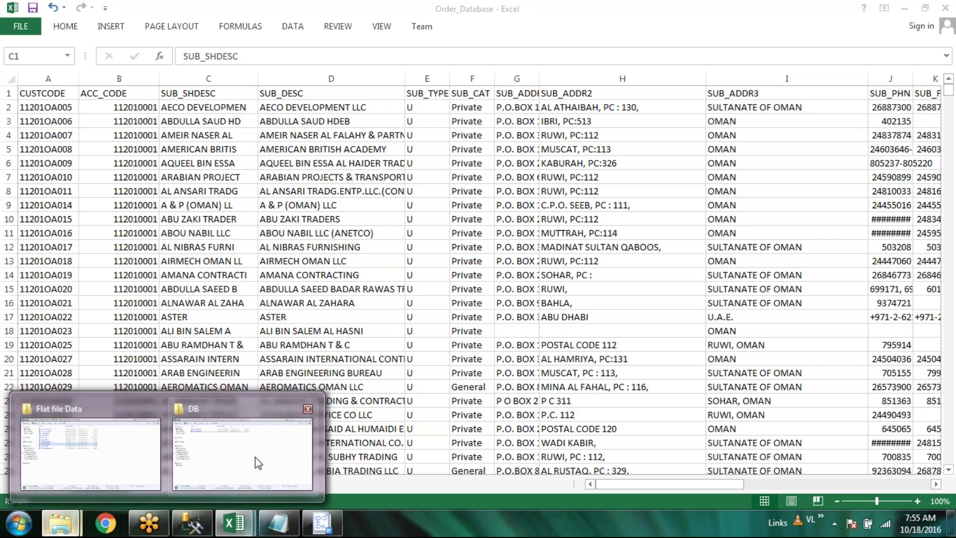
{"action": "left_click", "coordinate": [256, 456]}
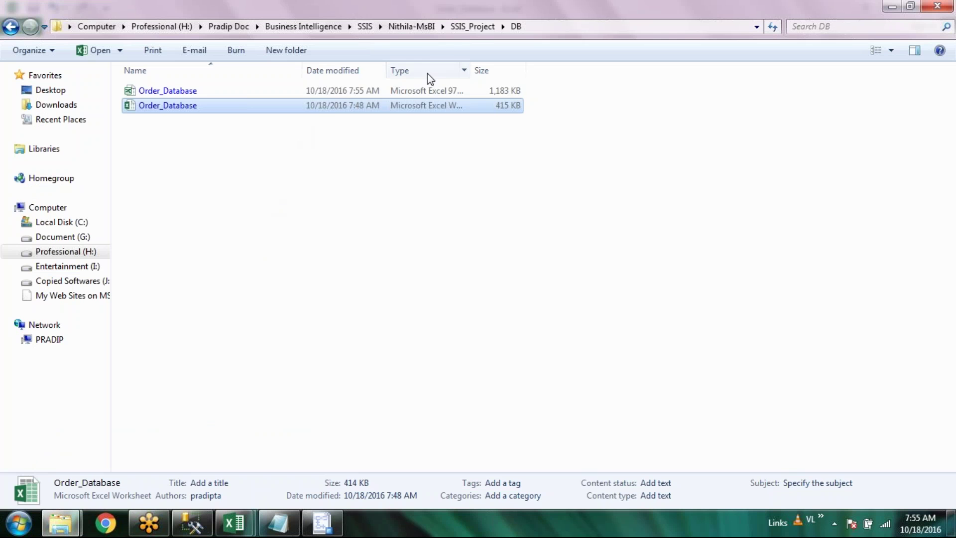
Delete the 414 KB .xlsx Order_Database and open the Excel 97-2003 copy on its Order sheet
{"action": "left_click", "coordinate": [467, 97]}
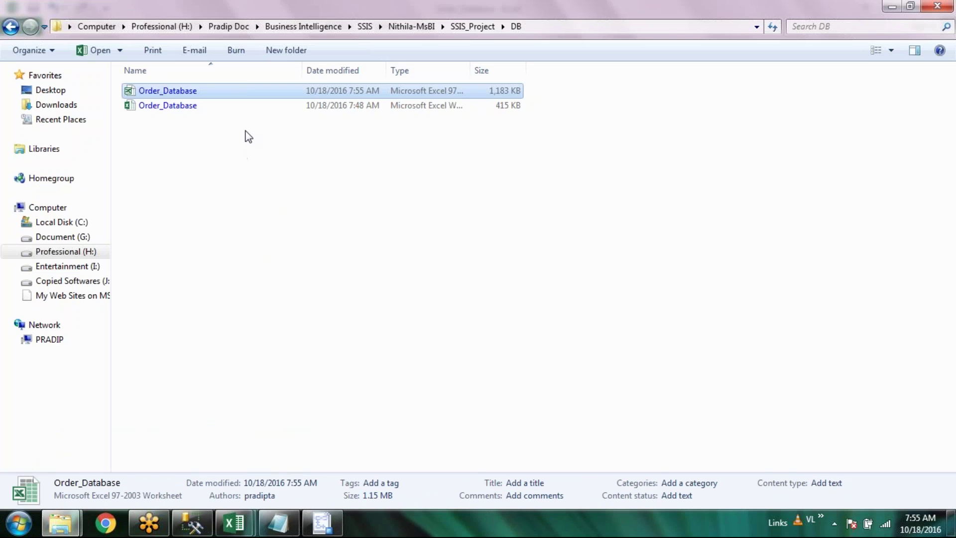
{"action": "left_click", "coordinate": [217, 106]}
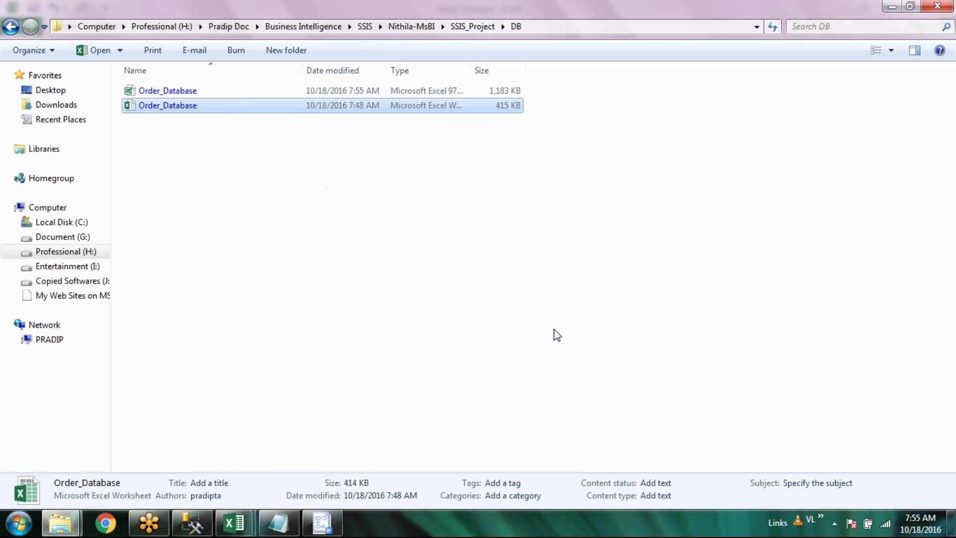
{"action": "key", "text": "Delete"}
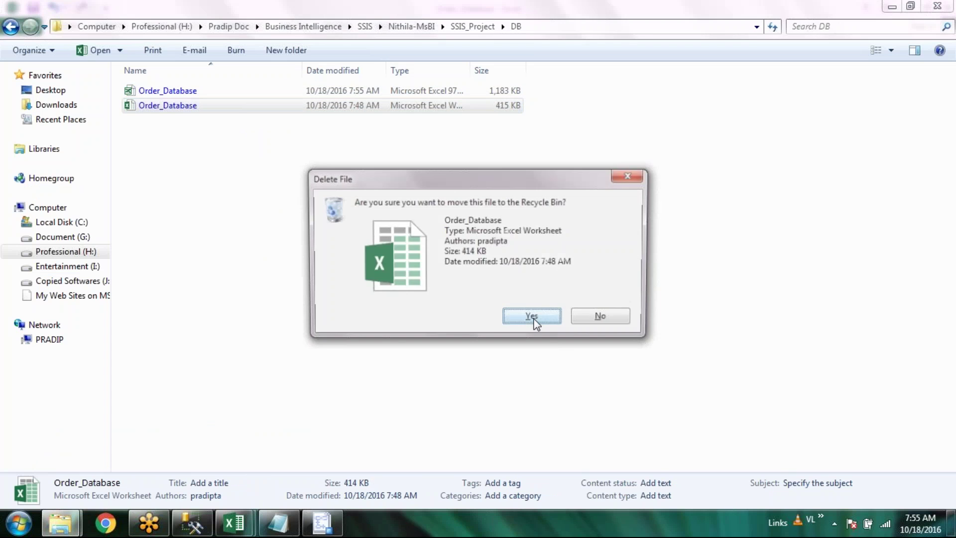
{"action": "left_click", "coordinate": [533, 319]}
{"action": "double_click", "coordinate": [262, 93]}
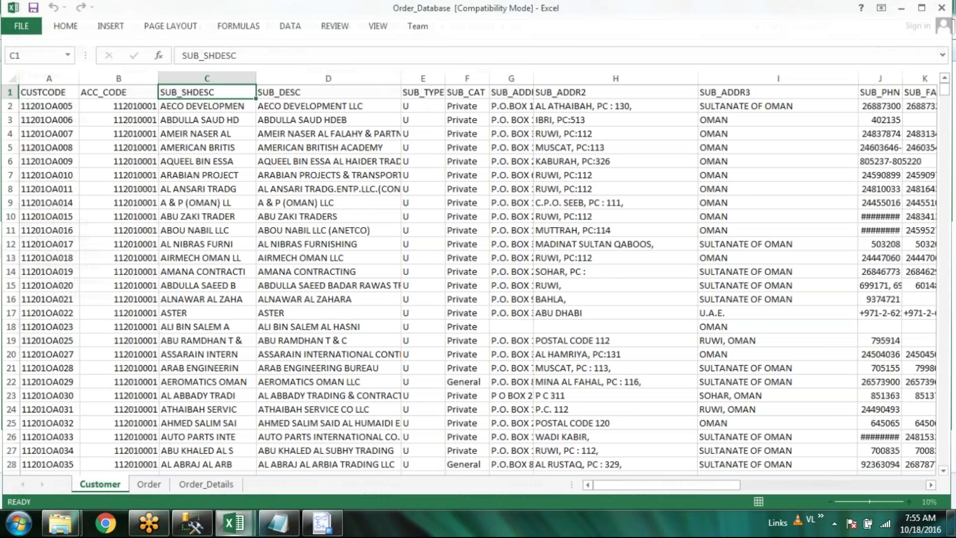
{"action": "left_click", "coordinate": [133, 492]}
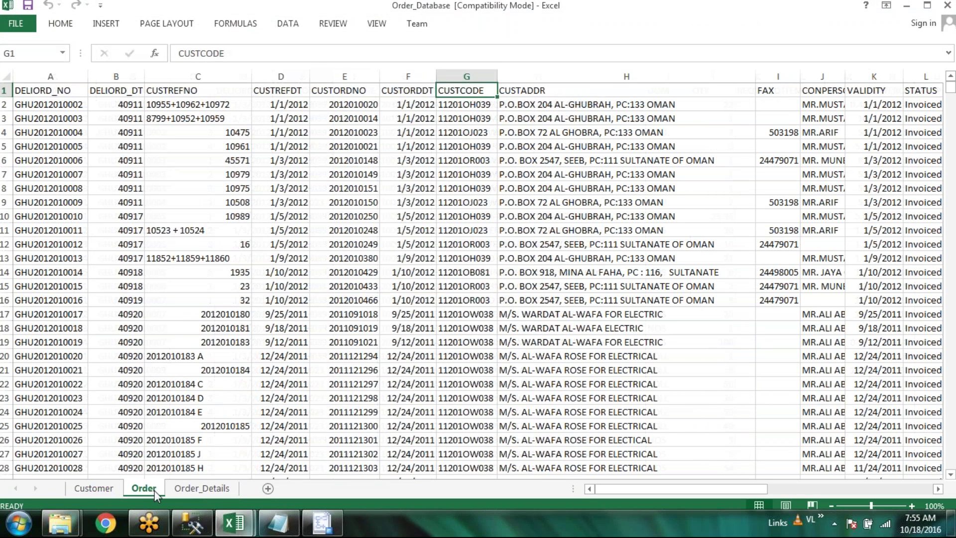
Format the DELIORD_DT column B on the Order sheet as Date
{"action": "left_click", "coordinate": [117, 489]}
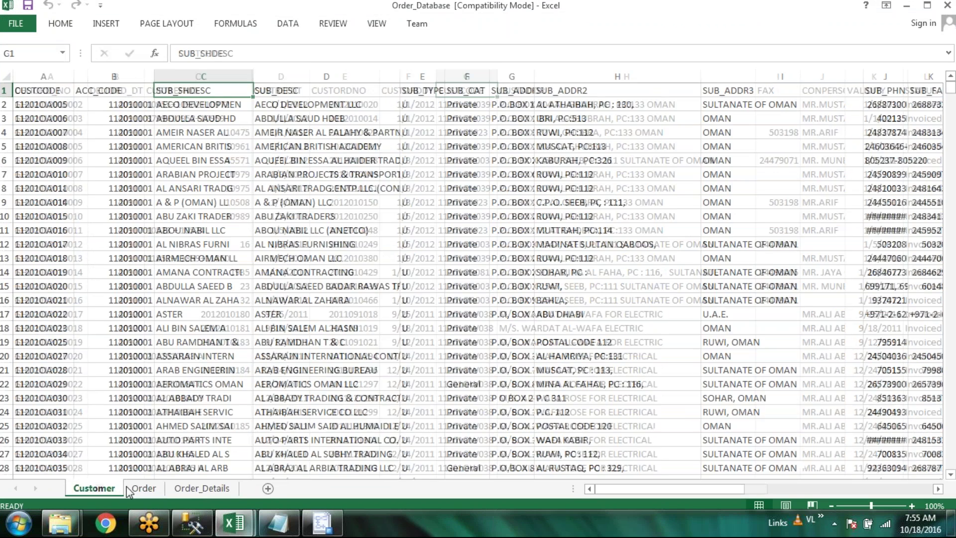
{"action": "left_click", "coordinate": [144, 488]}
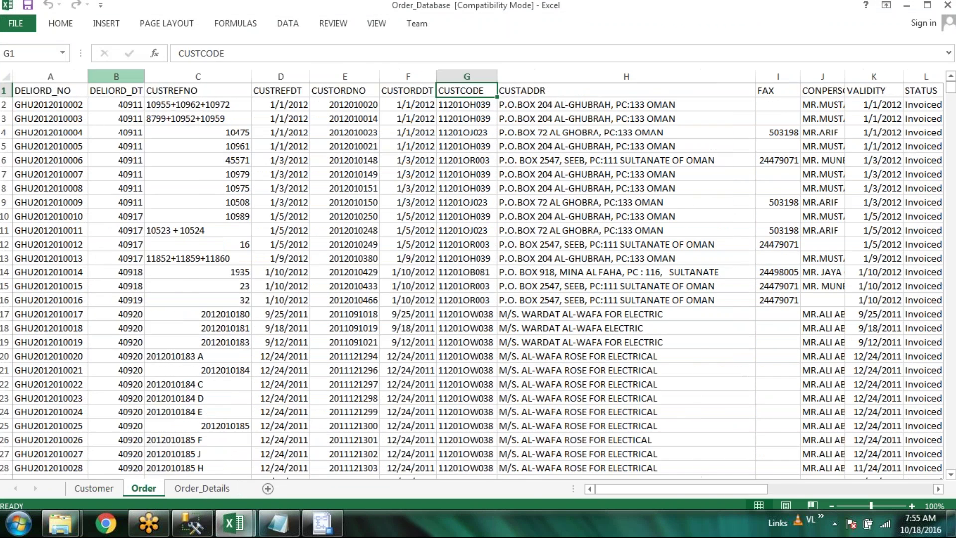
{"action": "left_click", "coordinate": [115, 76]}
{"action": "left_click", "coordinate": [57, 23]}
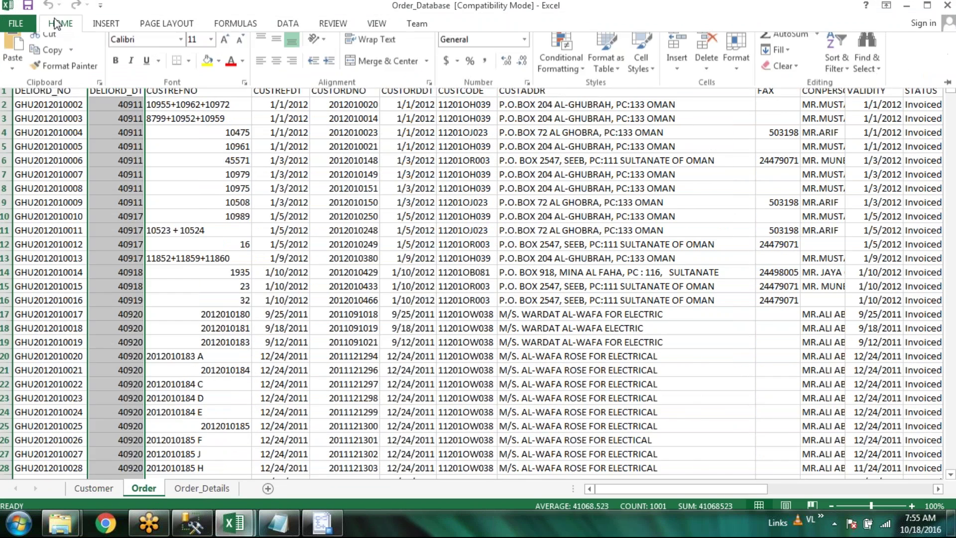
{"action": "left_click", "coordinate": [118, 136]}
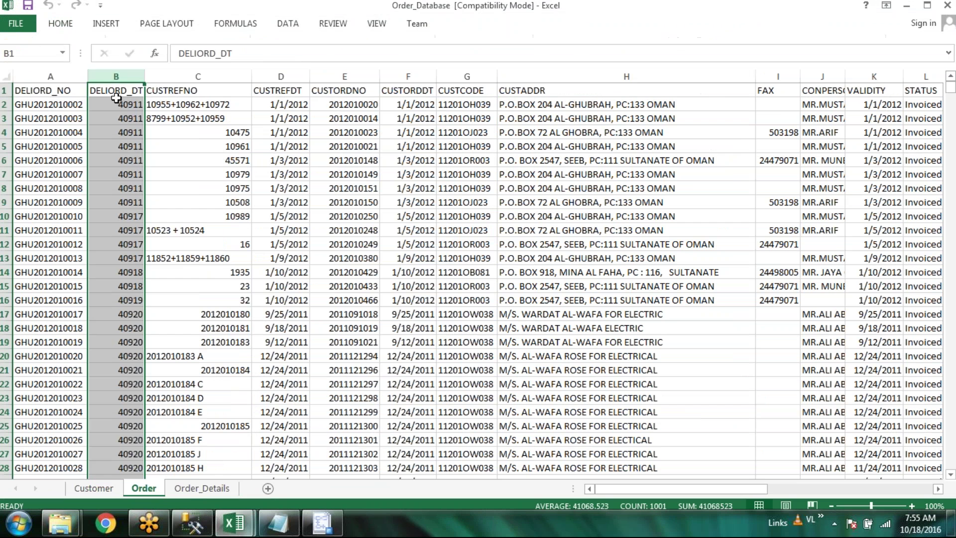
{"action": "right_click", "coordinate": [119, 72]}
{"action": "left_click", "coordinate": [166, 222]}
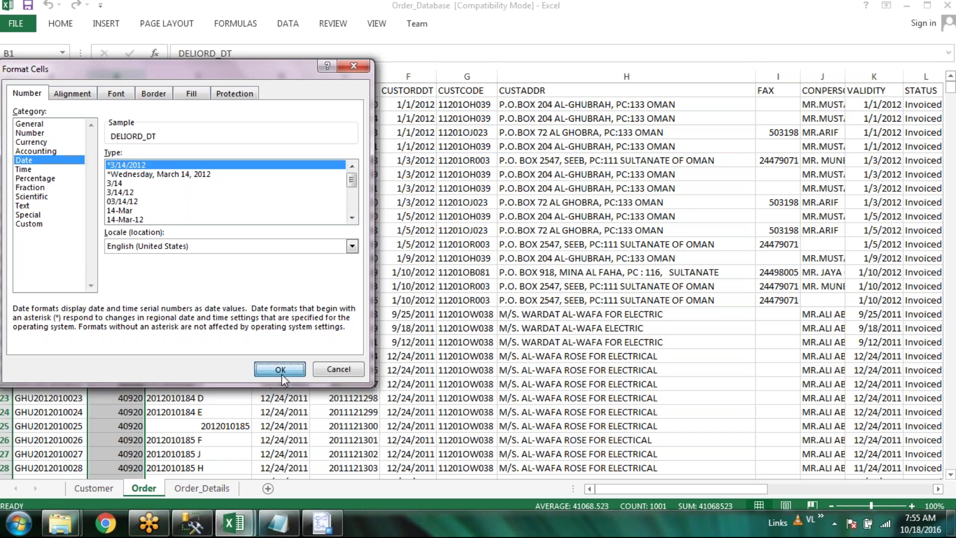
{"action": "left_click", "coordinate": [281, 371]}
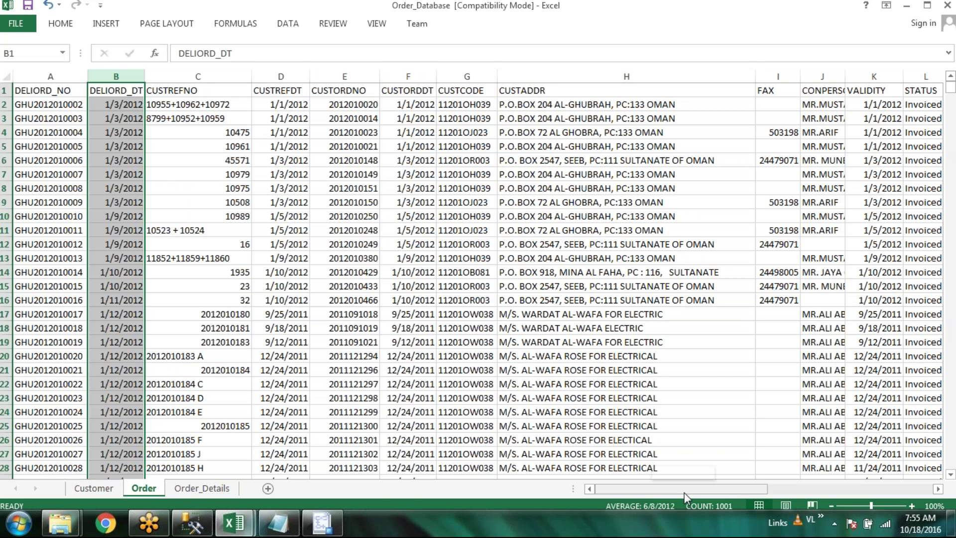
Review the Order_Details and Customer sheets, then minimize Excel
{"action": "left_click_drag", "start_coordinate": [684, 493], "coordinate": [187, 493]}
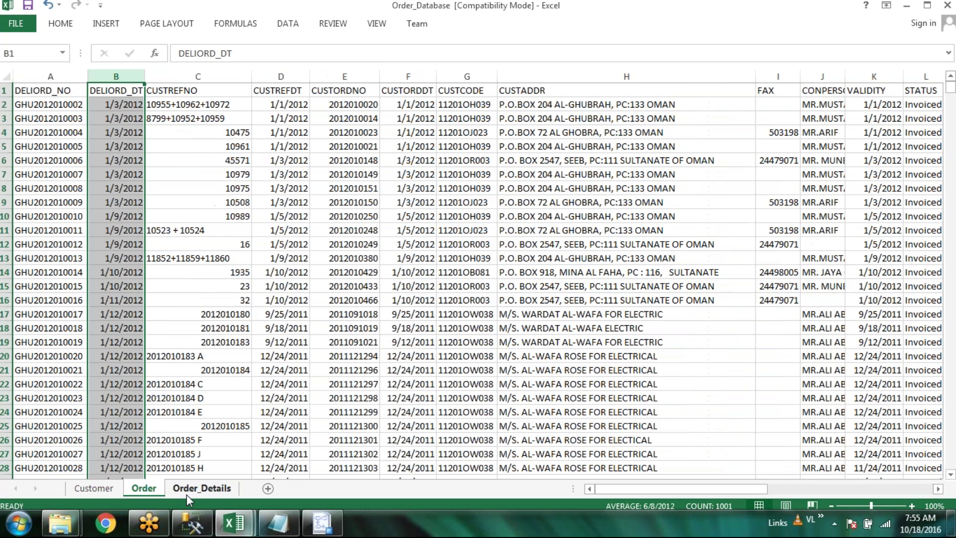
{"action": "left_click", "coordinate": [186, 494]}
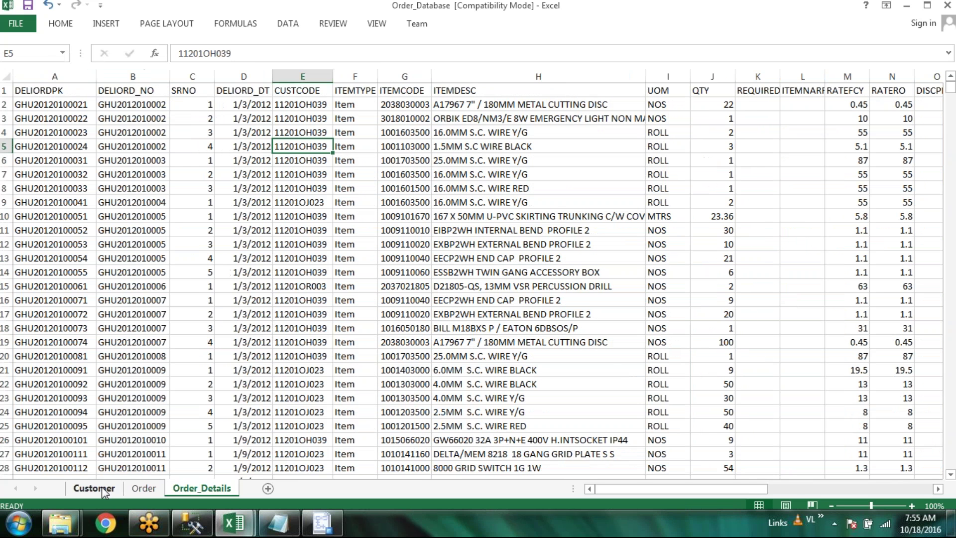
{"action": "left_click", "coordinate": [95, 489]}
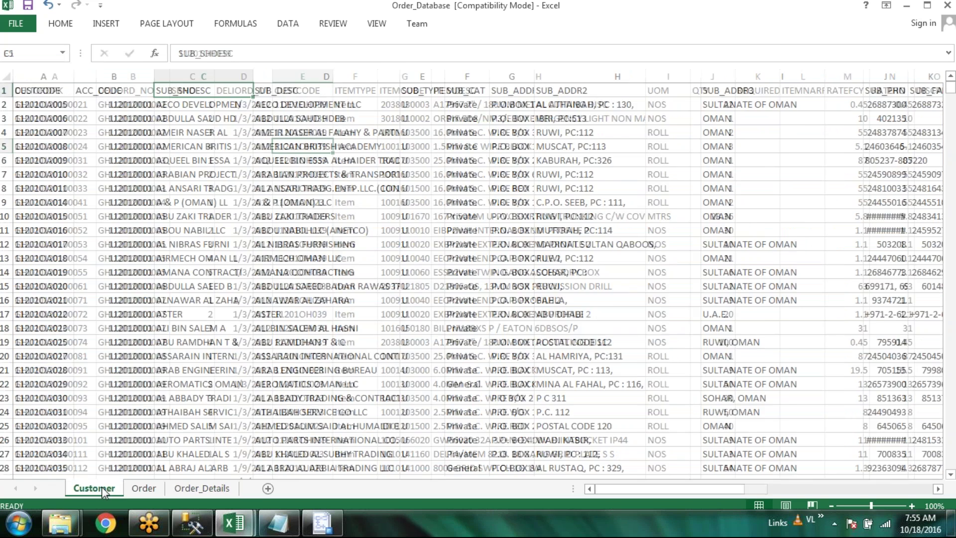
{"action": "mouse_move", "coordinate": [688, 489]}
{"action": "left_mouse_down"}
{"action": "mouse_move", "coordinate": [817, 500]}
{"action": "mouse_move", "coordinate": [688, 498]}
{"action": "left_mouse_up"}
{"action": "left_click", "coordinate": [947, 6]}
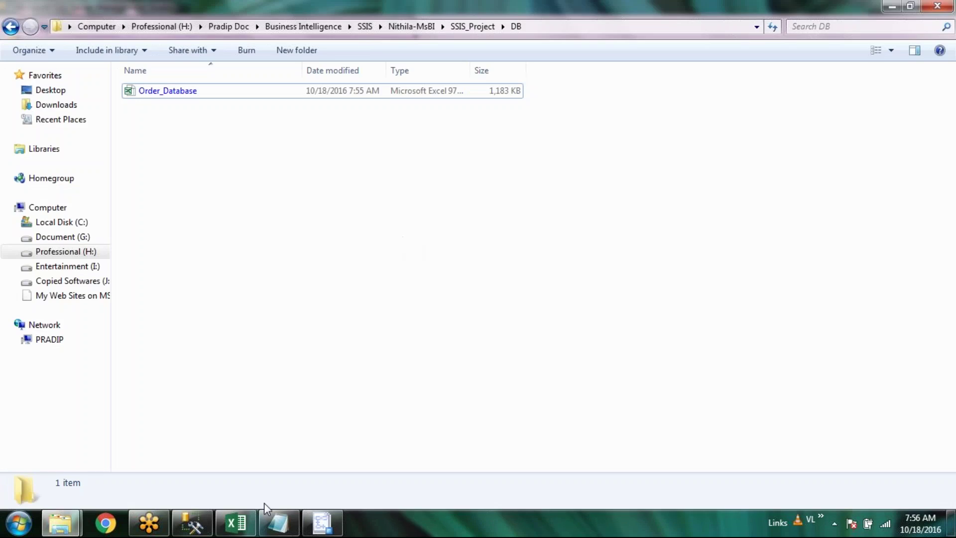
Set the wizard's Excel source to the 97-2003 Order_Database and dismiss the 'Could not find installable ISAM' error
{"action": "left_click", "coordinate": [320, 527]}
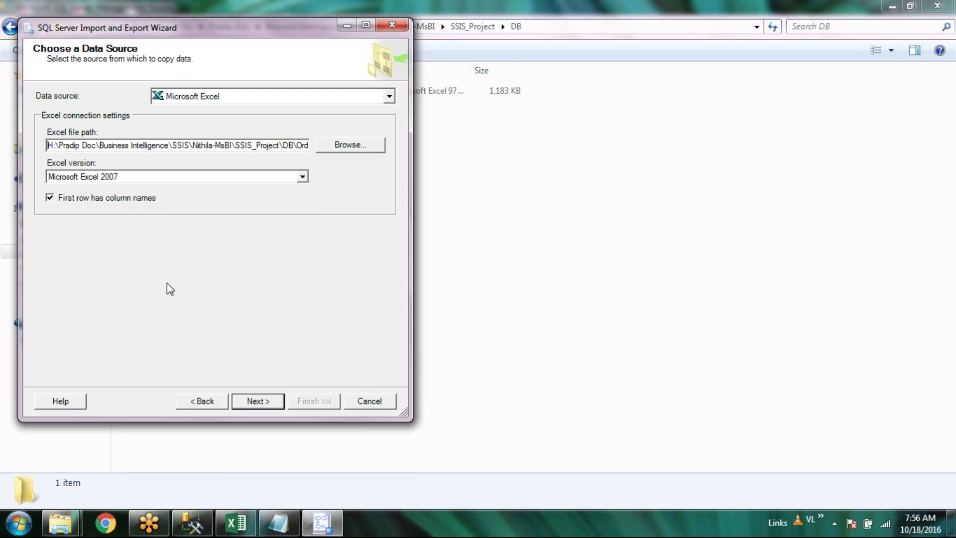
{"action": "left_click", "coordinate": [333, 148]}
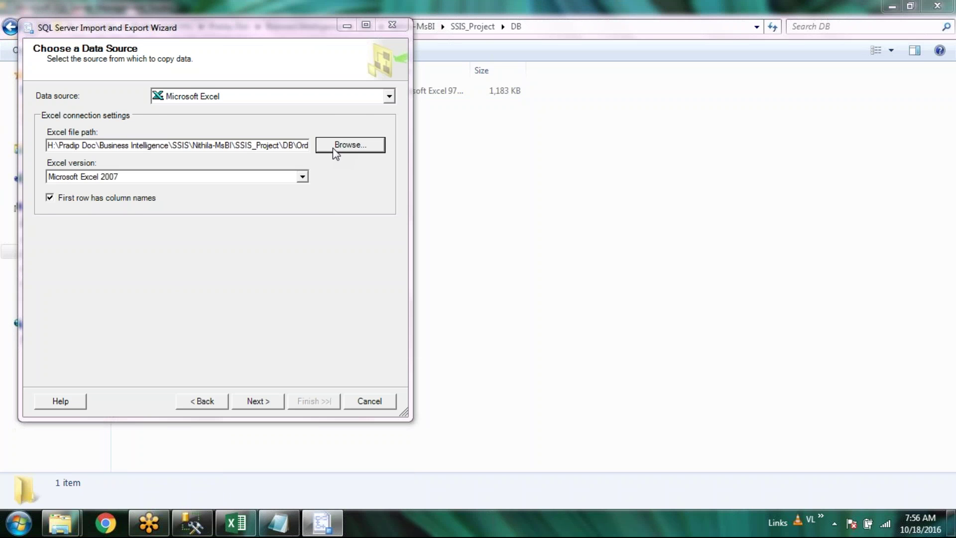
{"action": "double_click", "coordinate": [196, 139]}
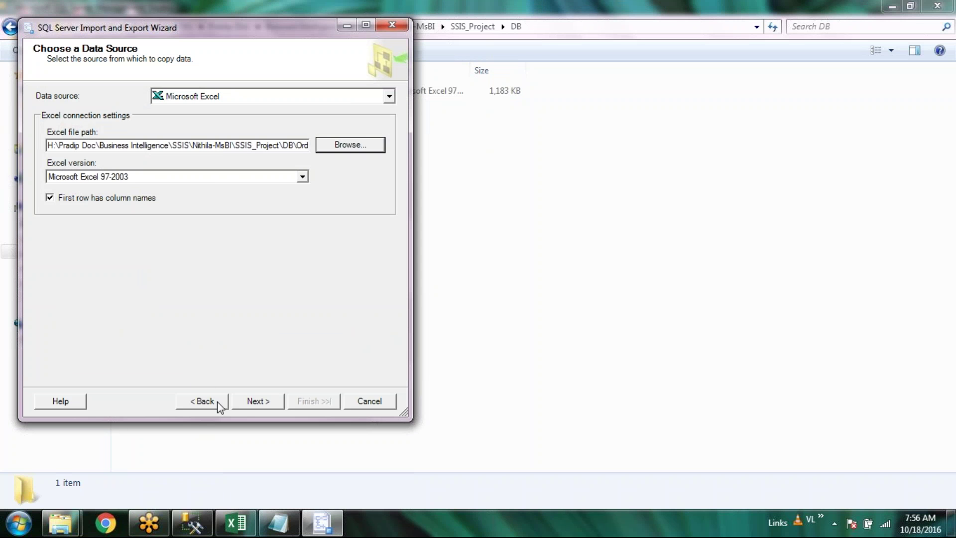
{"action": "left_click", "coordinate": [265, 402]}
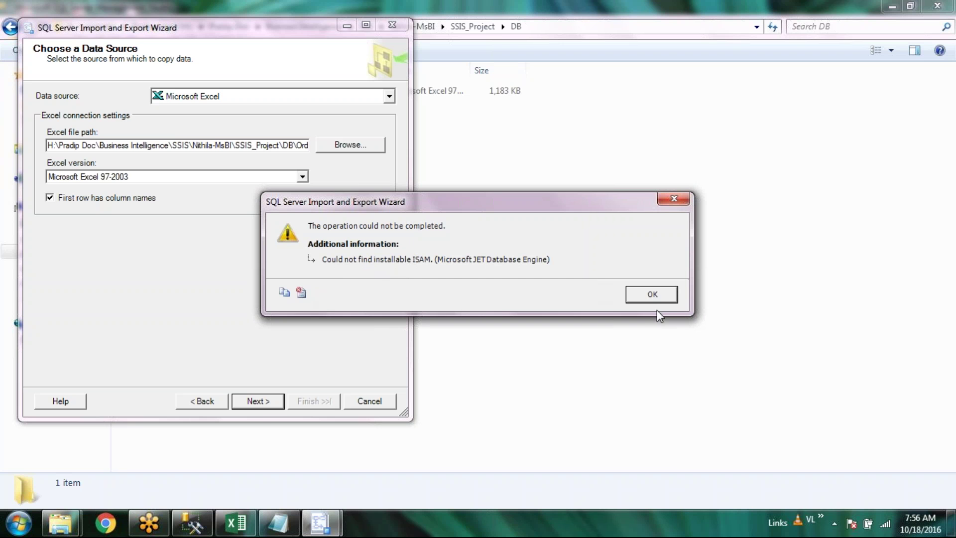
{"action": "left_click", "coordinate": [672, 296]}
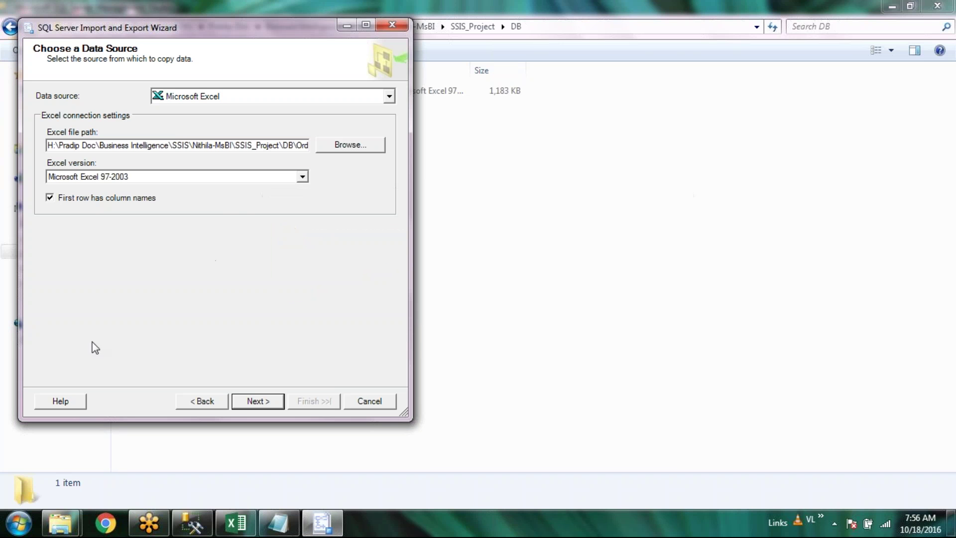
Bring the DB folder window forward and select the Order_Database Excel file
{"action": "mouse_move", "coordinate": [70, 528]}
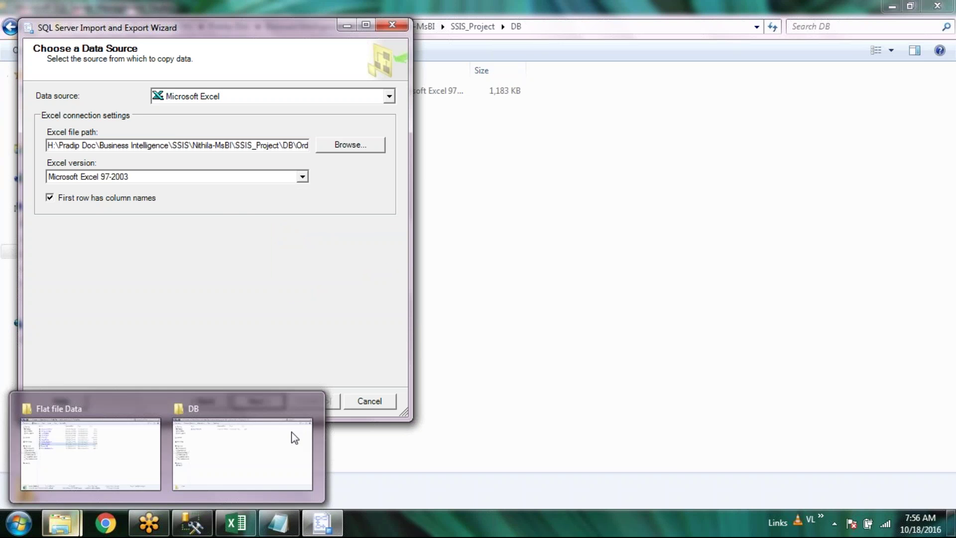
{"action": "left_click", "coordinate": [292, 435]}
{"action": "left_click", "coordinate": [195, 94]}
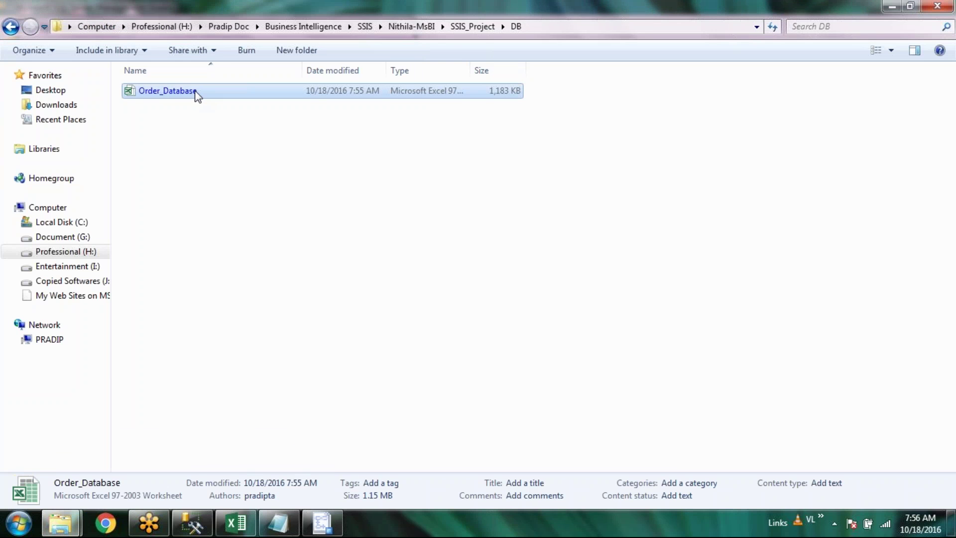
Open Order_Database and save its active Order sheet as CSV (Comma delimited)
{"action": "double_click", "coordinate": [195, 95]}
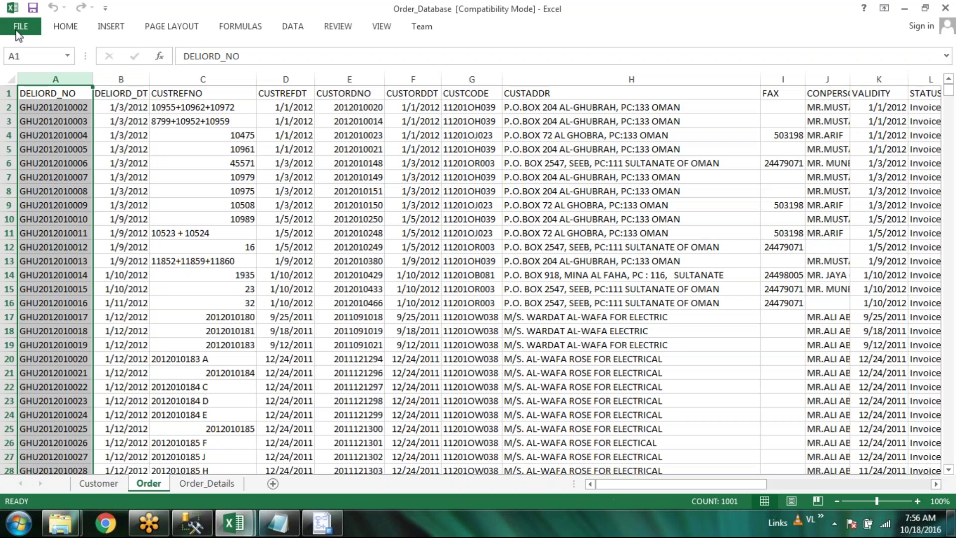
{"action": "left_click", "coordinate": [16, 27]}
{"action": "left_click", "coordinate": [42, 169]}
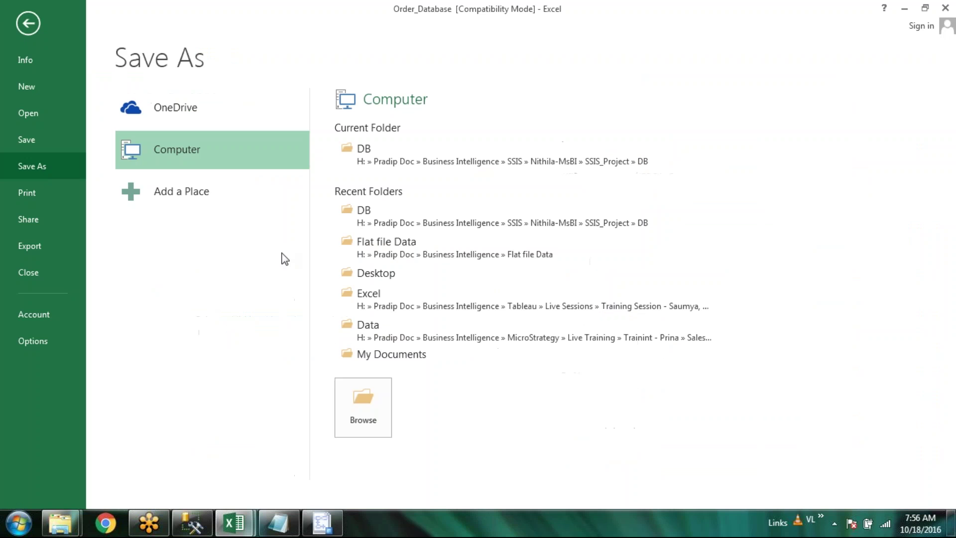
{"action": "key", "text": "F12"}
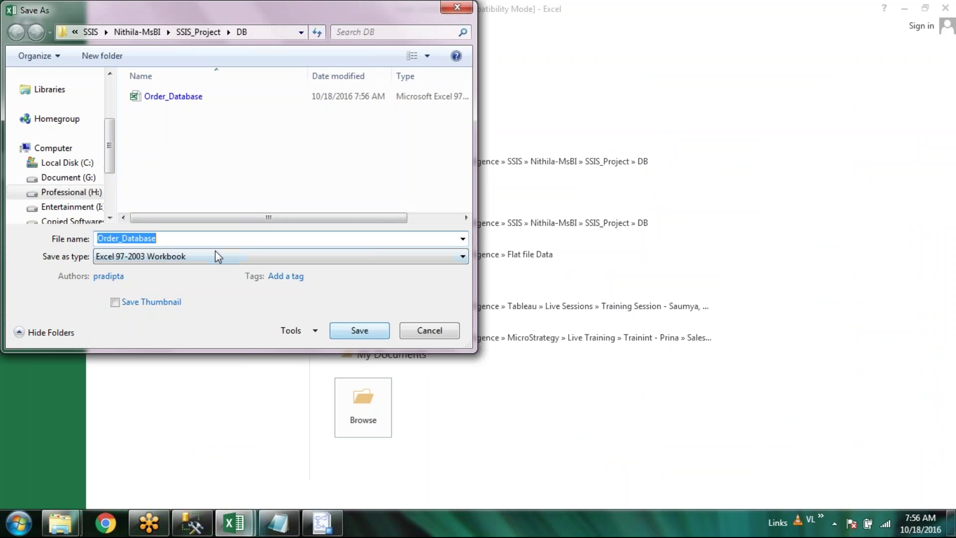
{"action": "left_click", "coordinate": [216, 256]}
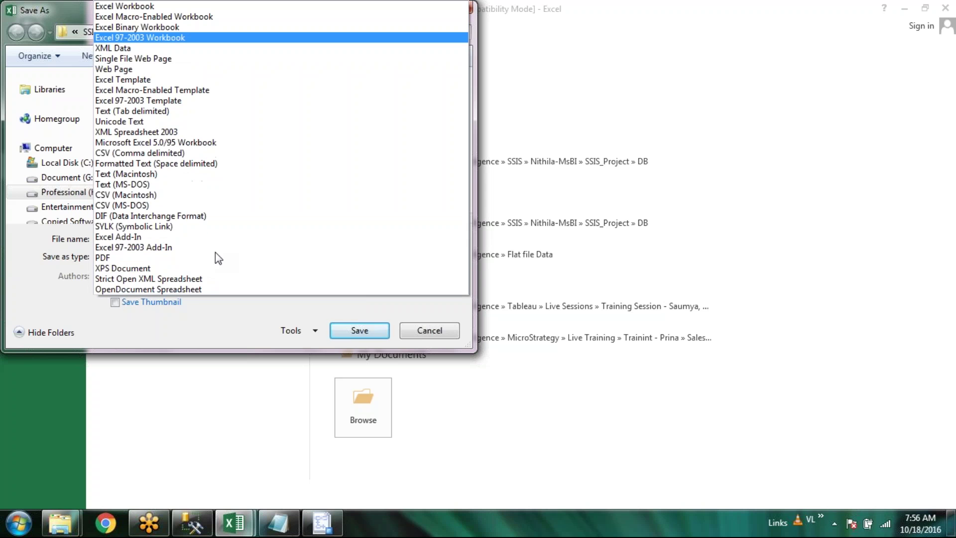
{"action": "left_click", "coordinate": [245, 154]}
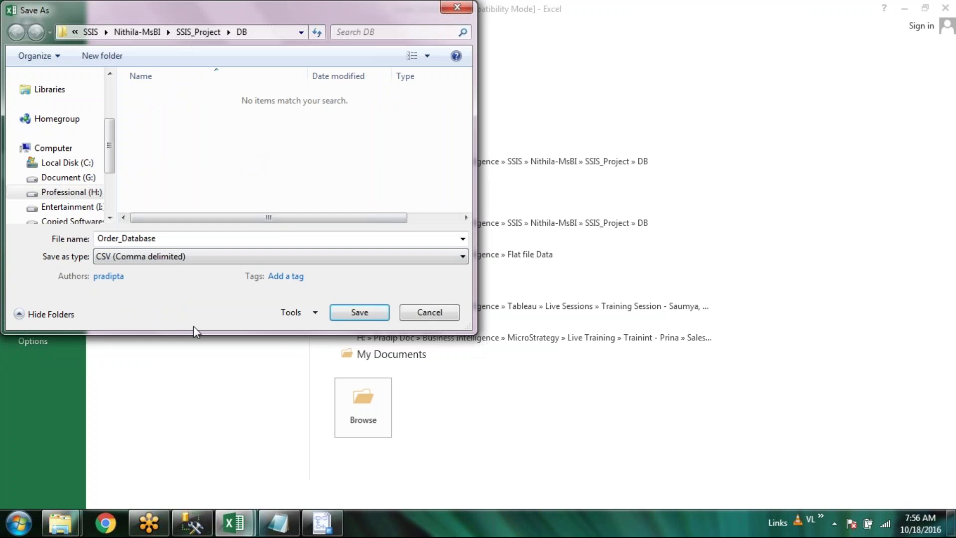
{"action": "left_click", "coordinate": [359, 312]}
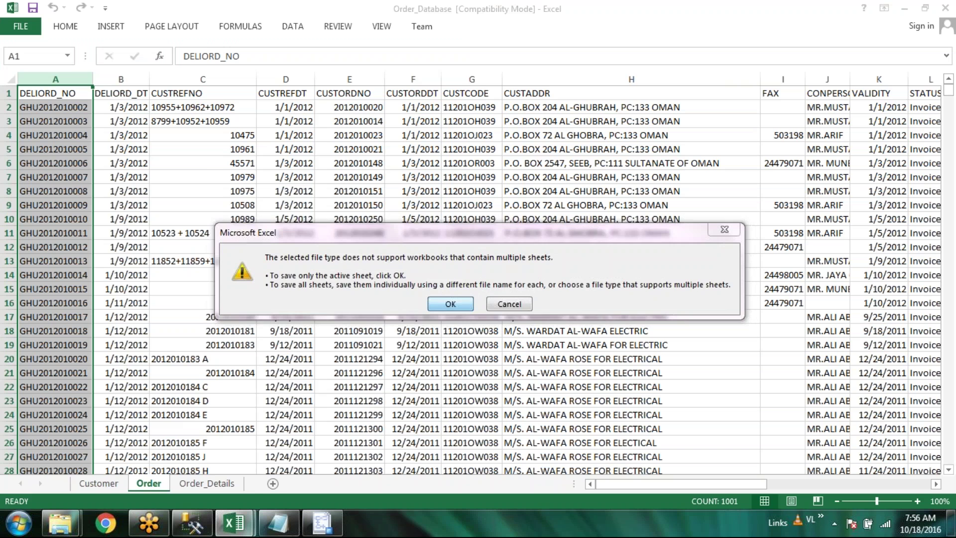
{"action": "key", "text": "Return"}
{"action": "key", "text": "Return"}
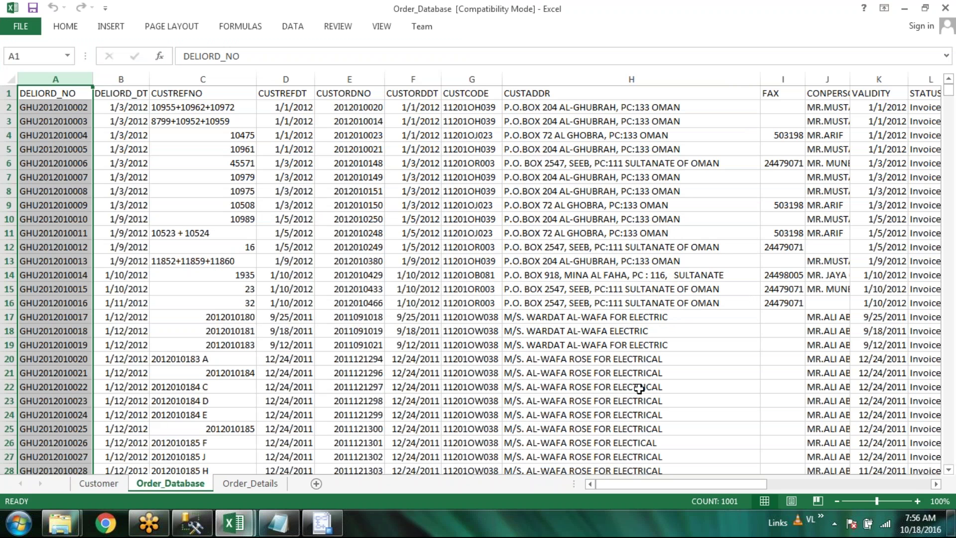
Close the workbook, declining to keep CSV format, and save a copy as an Excel Workbook
{"action": "left_click", "coordinate": [948, 11]}
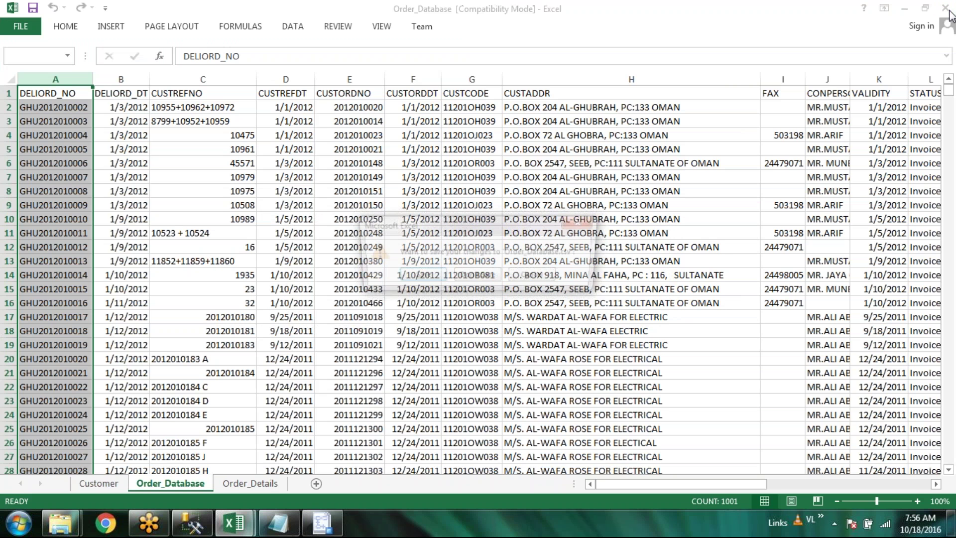
{"action": "left_click", "coordinate": [418, 276]}
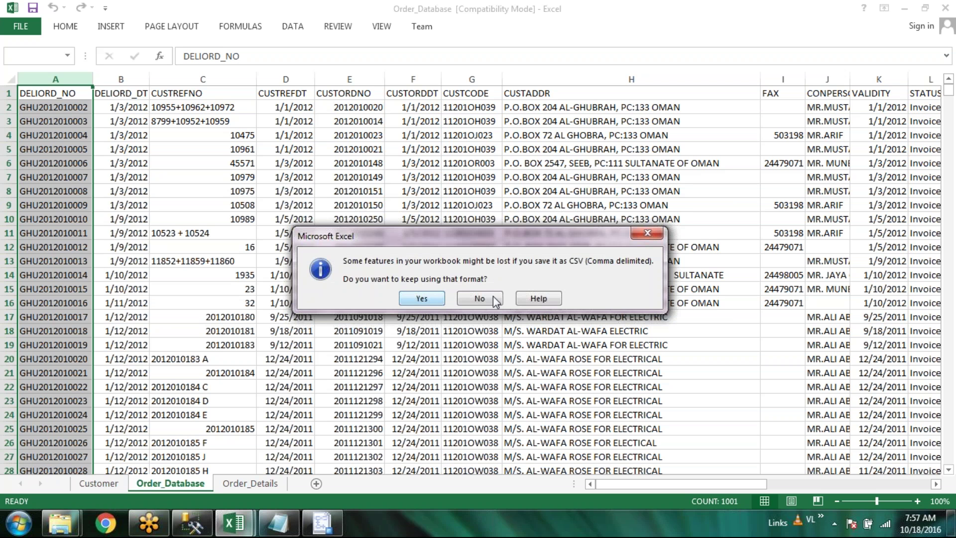
{"action": "left_click", "coordinate": [477, 298]}
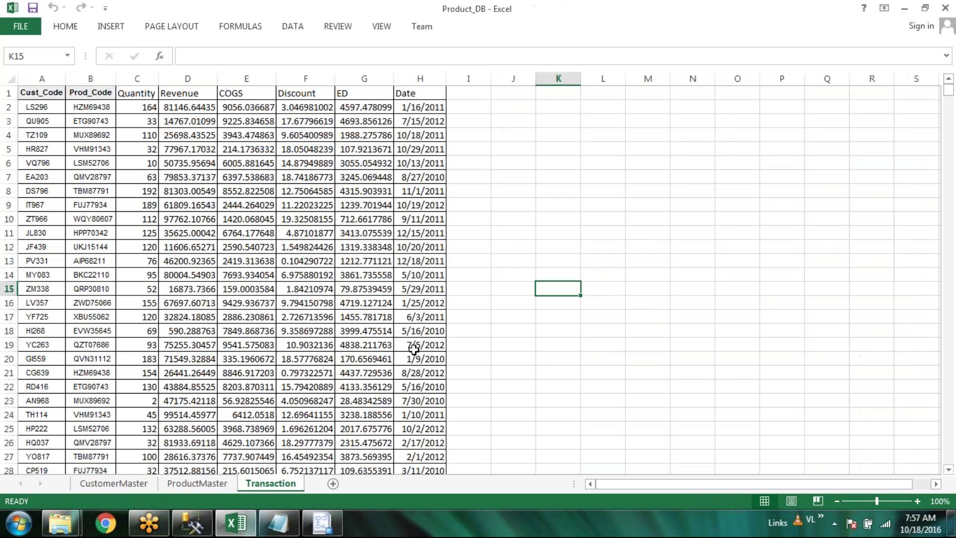
{"action": "key", "text": "alt+F4"}
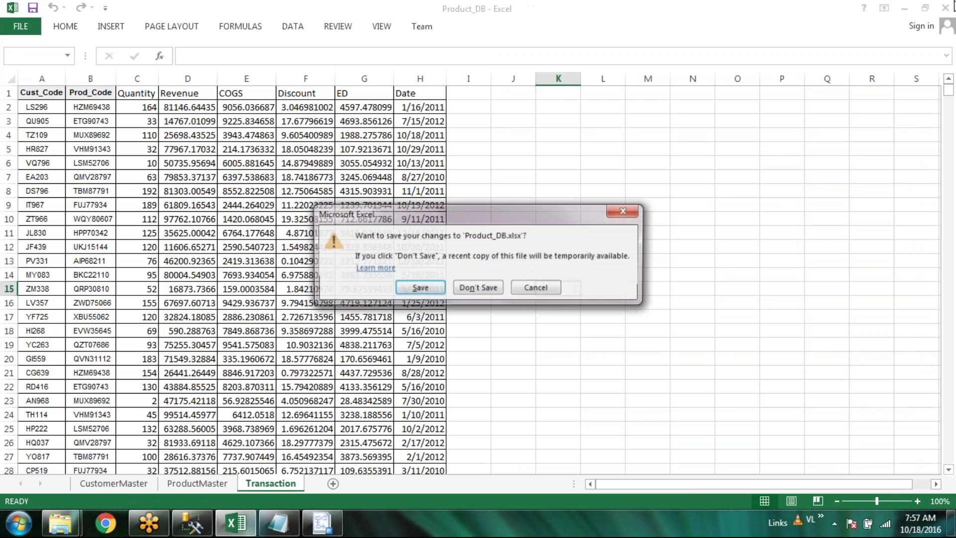
Exit Excel without saving Product_DB, open the 274 KB Order_Database CSV, and widen columns B–F
{"action": "key", "text": "Return"}
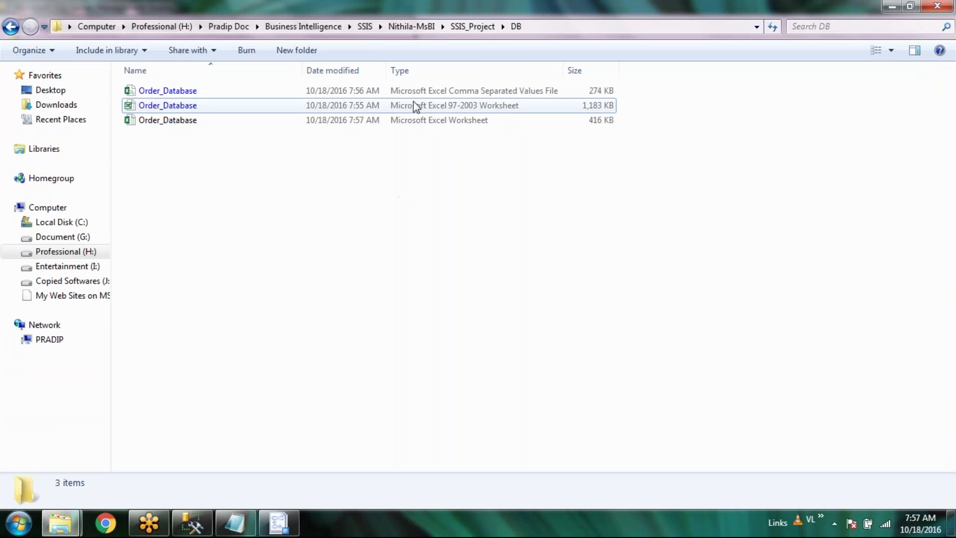
{"action": "left_click", "coordinate": [457, 92]}
{"action": "key", "text": "Return"}
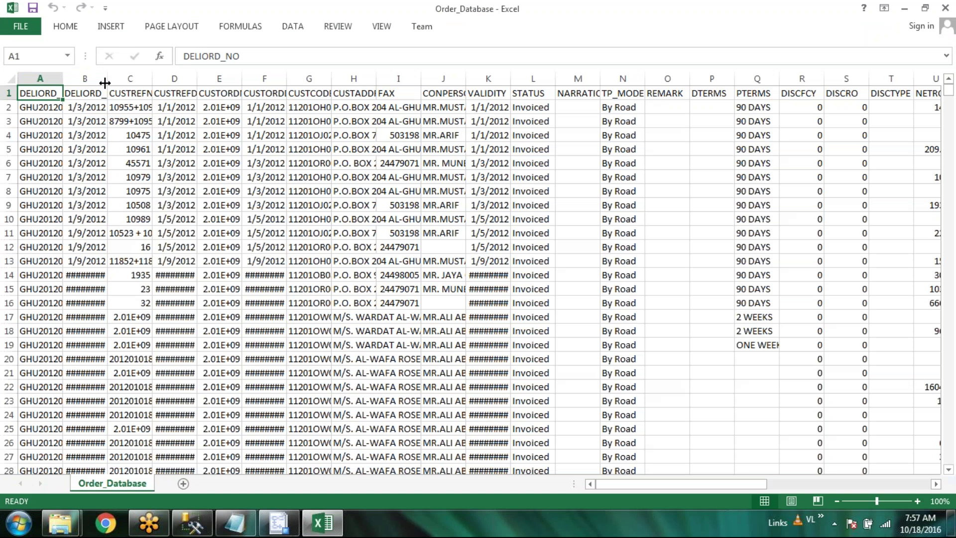
{"action": "left_click_drag", "start_coordinate": [104, 83], "coordinate": [334, 81]}
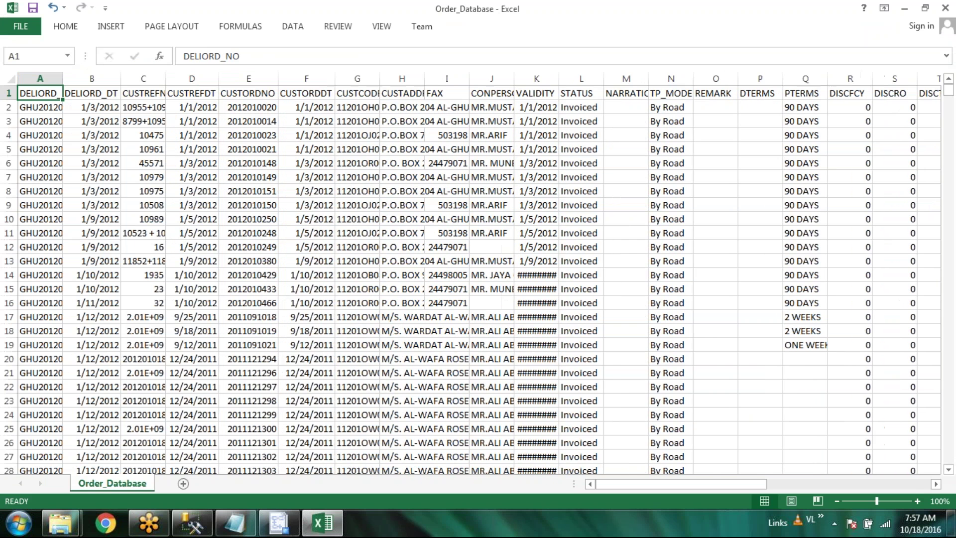
Autofit columns A and C and rename the sheet tab to Order
{"action": "double_click", "coordinate": [63, 80]}
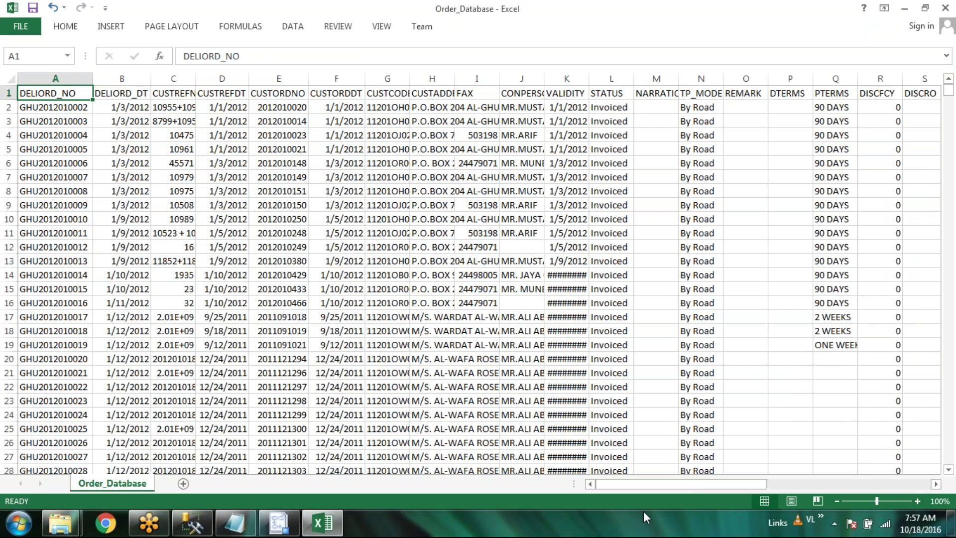
{"action": "left_click_drag", "start_coordinate": [695, 485], "coordinate": [149, 81]}
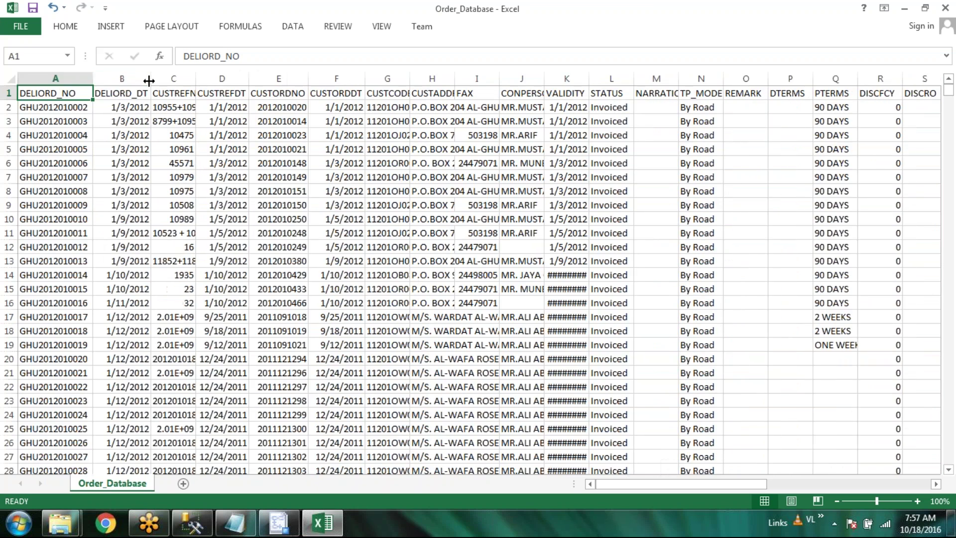
{"action": "left_click", "coordinate": [194, 88]}
{"action": "double_click", "coordinate": [195, 78]}
{"action": "double_click", "coordinate": [112, 483]}
{"action": "key", "text": "End"}
{"action": "key", "text": "BackSpace"}
{"action": "key", "text": "BackSpace"}
{"action": "key", "text": "BackSpace"}
{"action": "key", "text": "BackSpace"}
{"action": "key", "text": "BackSpace"}
{"action": "key", "text": "BackSpace"}
{"action": "key", "text": "BackSpace"}
{"action": "key", "text": "BackSpace"}
{"action": "key", "text": "BackSpace"}
{"action": "key", "text": "Return"}
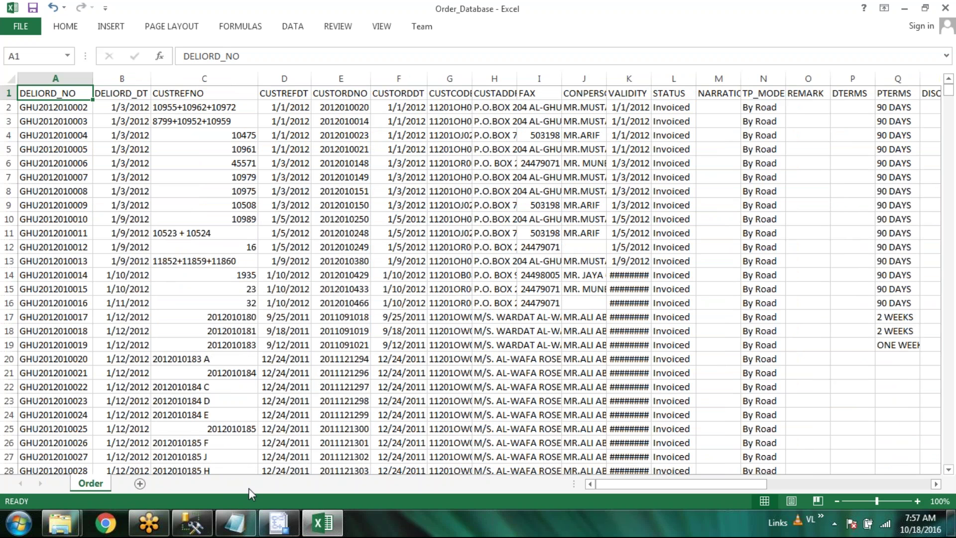
Close the workbook and save the data as the CSV file 'Order'
{"action": "left_click", "coordinate": [946, 8]}
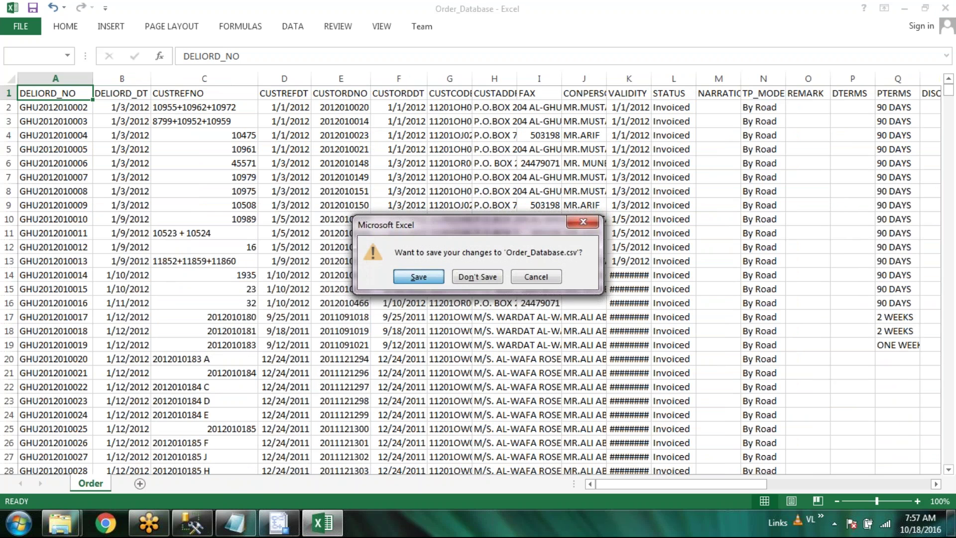
{"action": "left_click", "coordinate": [418, 277]}
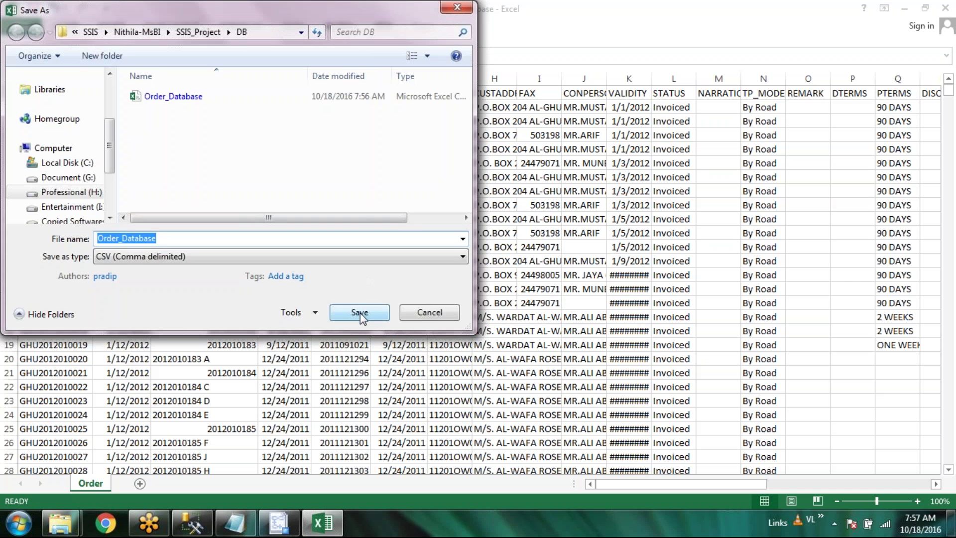
{"action": "left_click", "coordinate": [168, 238]}
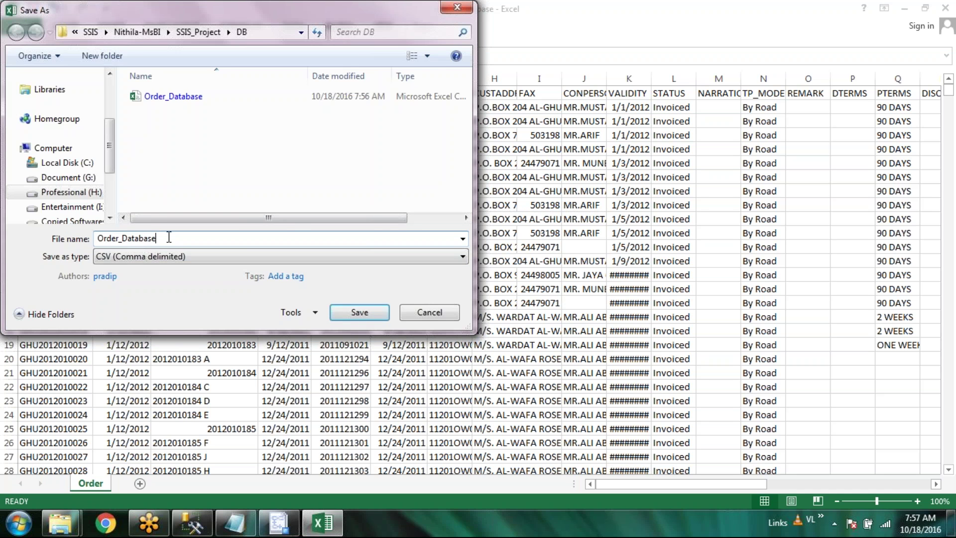
{"action": "key", "text": "BackSpace"}
{"action": "key", "text": "BackSpace"}
{"action": "key", "text": "BackSpace"}
{"action": "key", "text": "BackSpace"}
{"action": "key", "text": "BackSpace"}
{"action": "key", "text": "BackSpace"}
{"action": "key", "text": "BackSpace"}
{"action": "key", "text": "BackSpace"}
{"action": "key", "text": "BackSpace"}
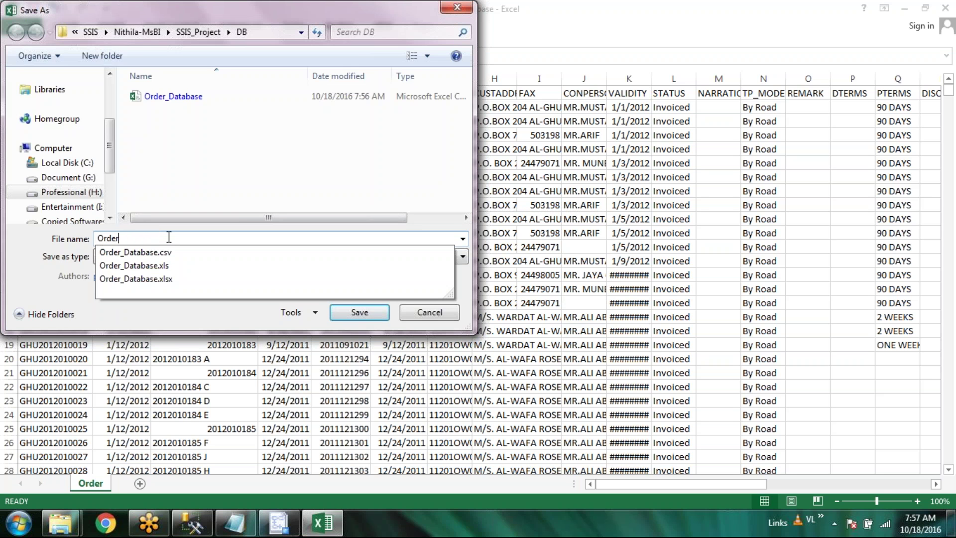
{"action": "left_click", "coordinate": [261, 196]}
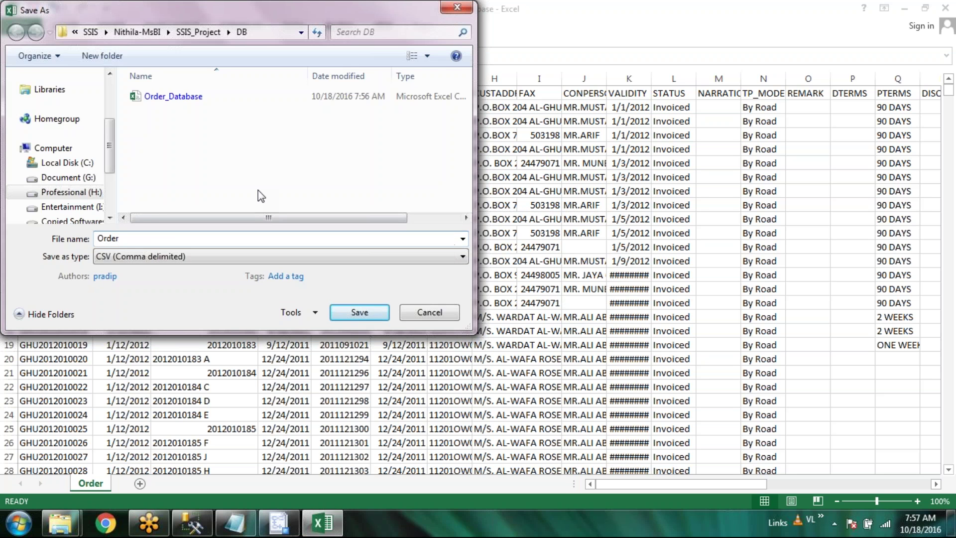
{"action": "left_click", "coordinate": [385, 314]}
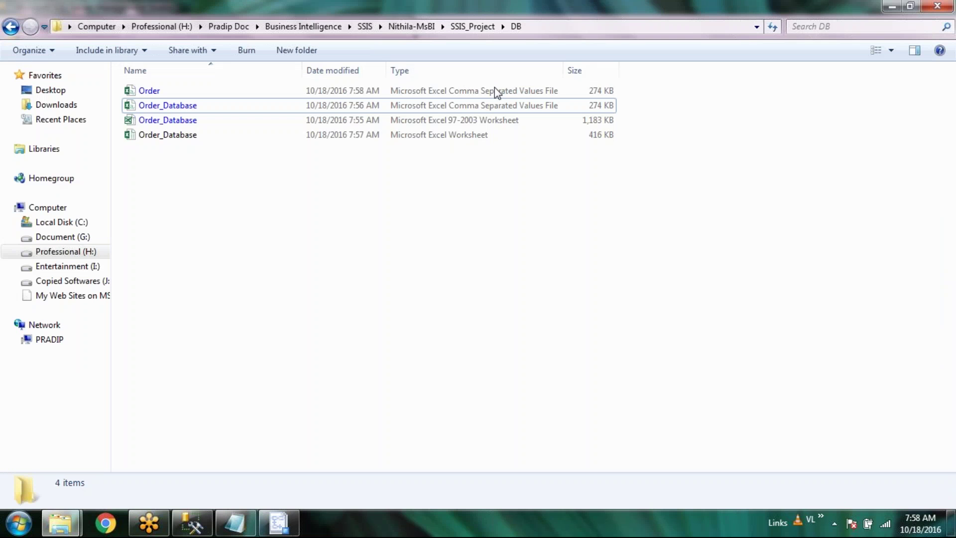
Reopen Order.csv, autofit column B to show full dates, and return to the import wizard
{"action": "double_click", "coordinate": [494, 90]}
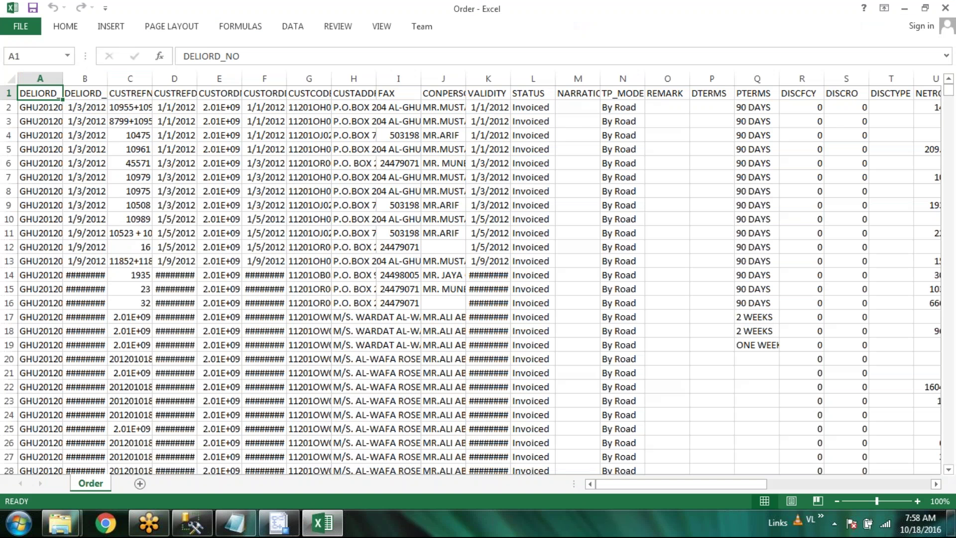
{"action": "left_click", "coordinate": [107, 78]}
{"action": "double_click", "coordinate": [107, 79]}
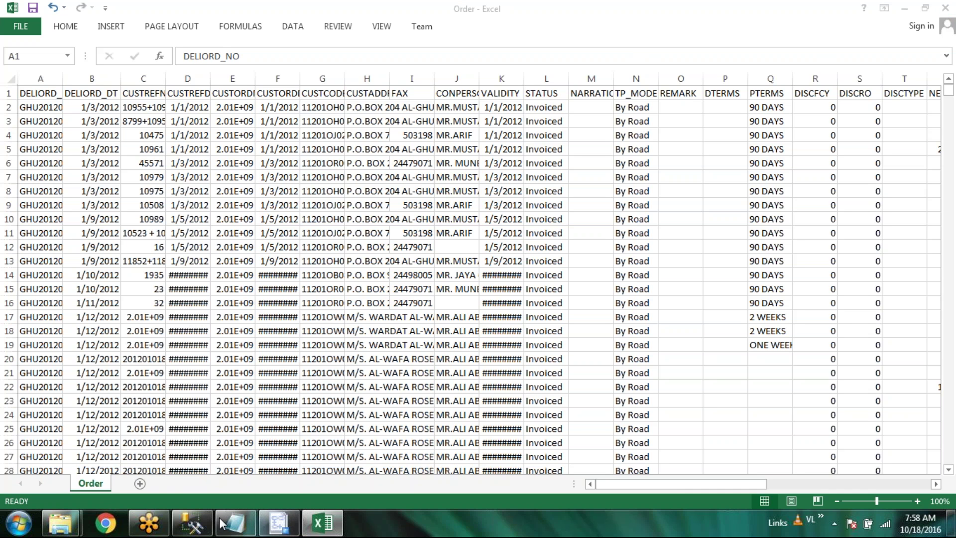
{"action": "left_click", "coordinate": [286, 528]}
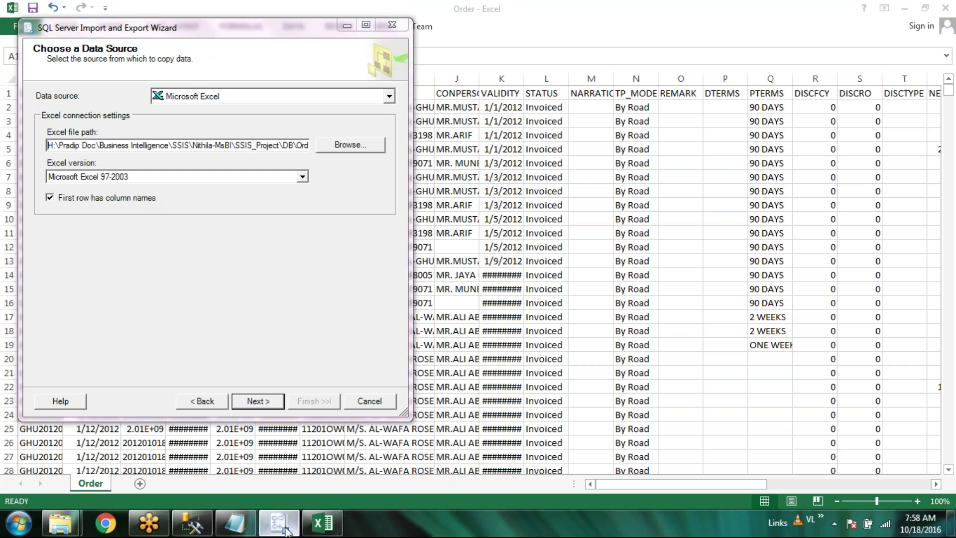
Cancel the Excel file browse and change the data source to Flat File Source
{"action": "left_click", "coordinate": [352, 153]}
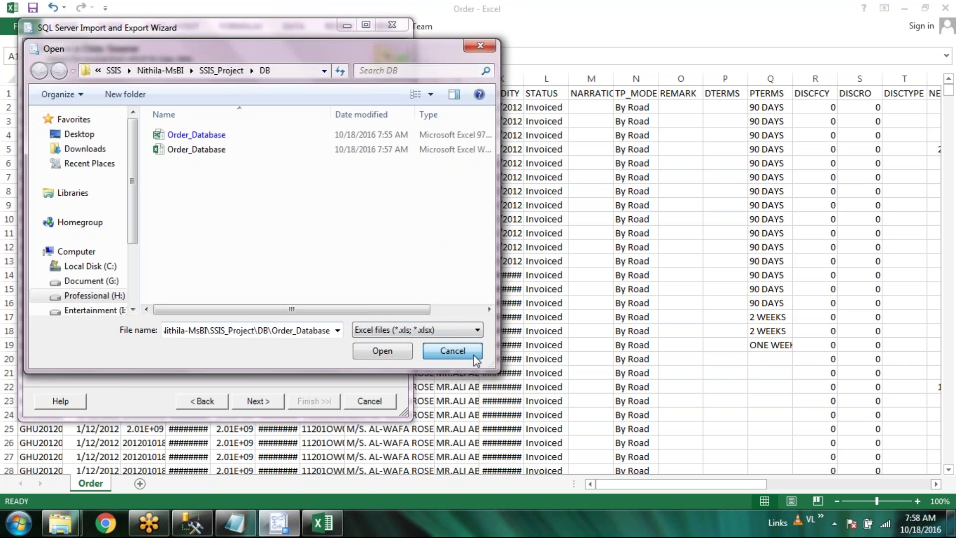
{"action": "left_click", "coordinate": [452, 351]}
{"action": "left_click", "coordinate": [389, 97]}
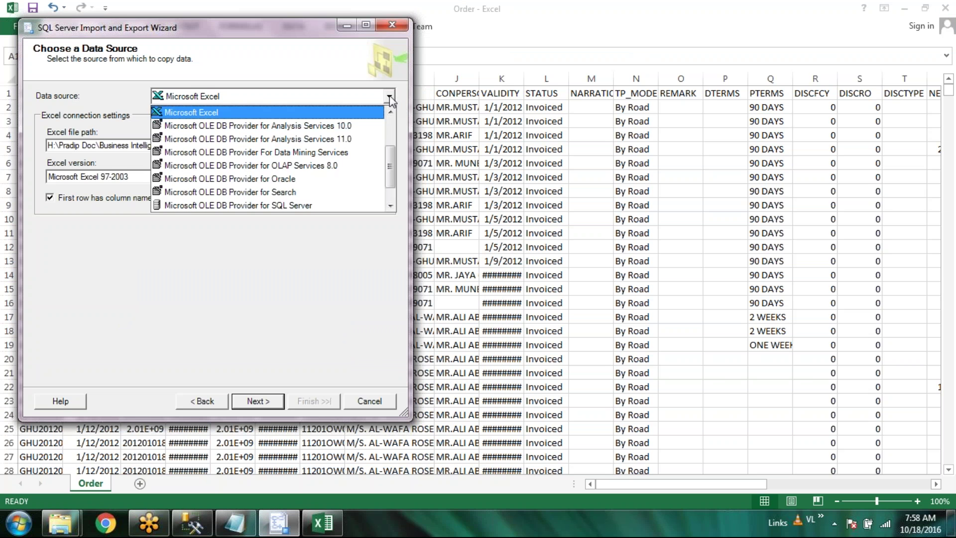
{"action": "left_click", "coordinate": [389, 96]}
{"action": "left_click", "coordinate": [389, 97]}
{"action": "left_click", "coordinate": [390, 112]}
{"action": "left_click", "coordinate": [378, 112]}
{"action": "left_click", "coordinate": [389, 96]}
{"action": "left_click", "coordinate": [391, 113]}
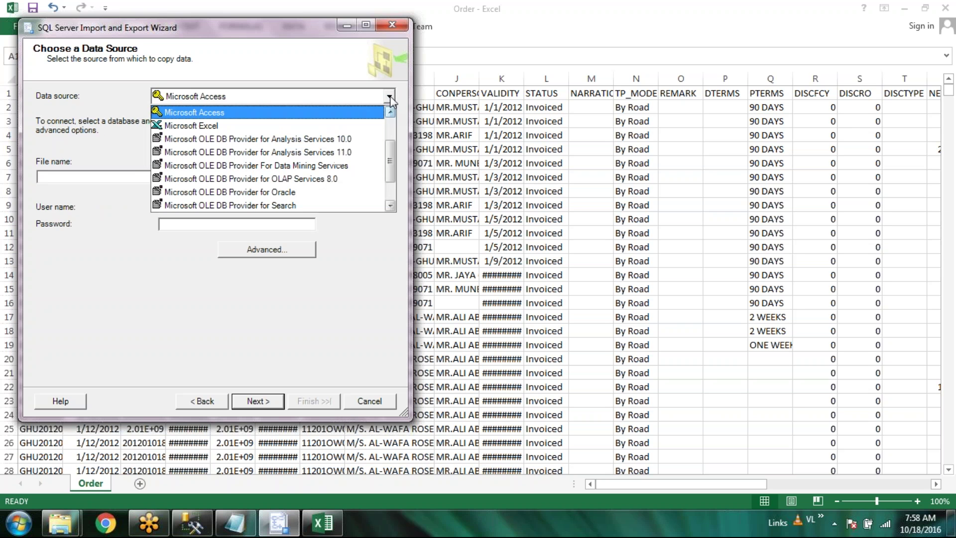
{"action": "left_click", "coordinate": [390, 113]}
{"action": "left_click", "coordinate": [294, 112]}
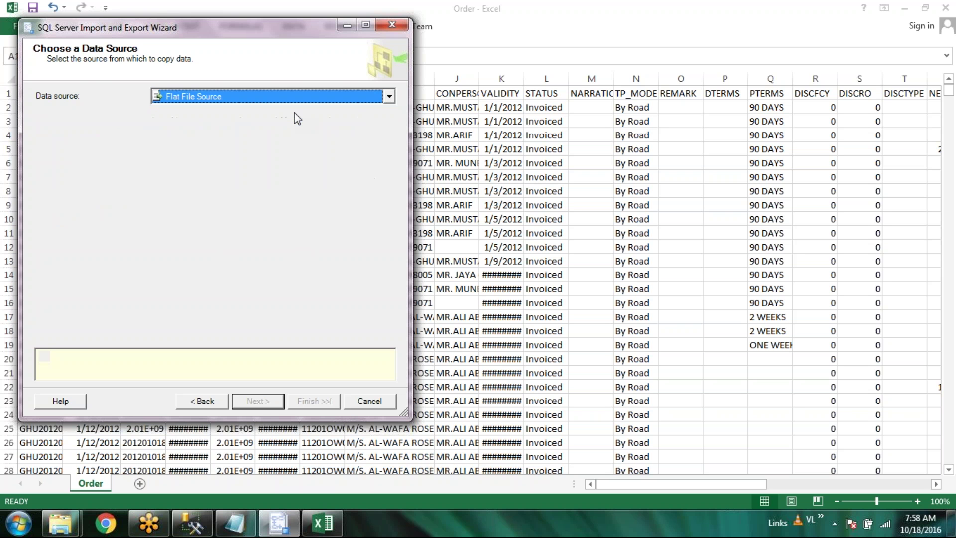
Select the Order CSV file from the project's DB folder as the flat file source
{"action": "left_click", "coordinate": [364, 146]}
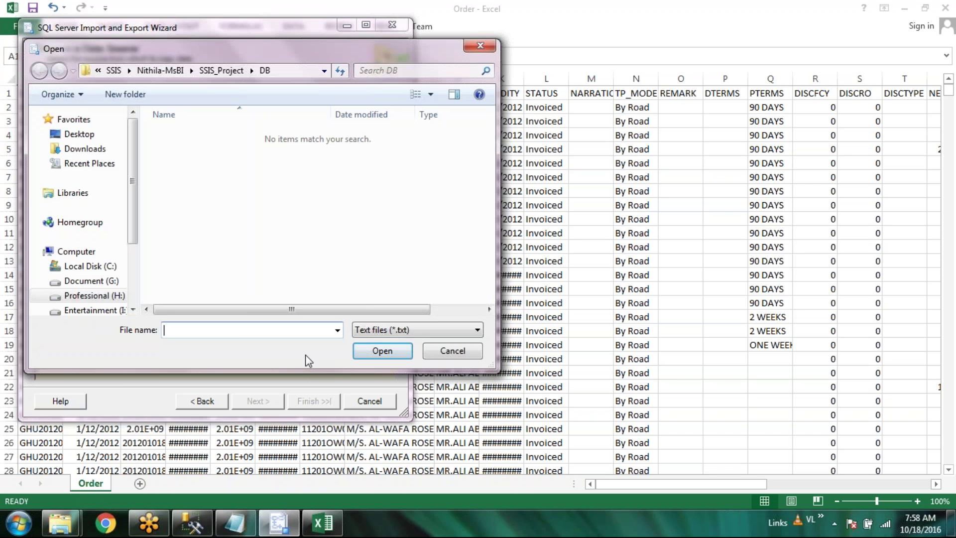
{"action": "key", "text": "ctrl+v"}
{"action": "left_click", "coordinate": [377, 333]}
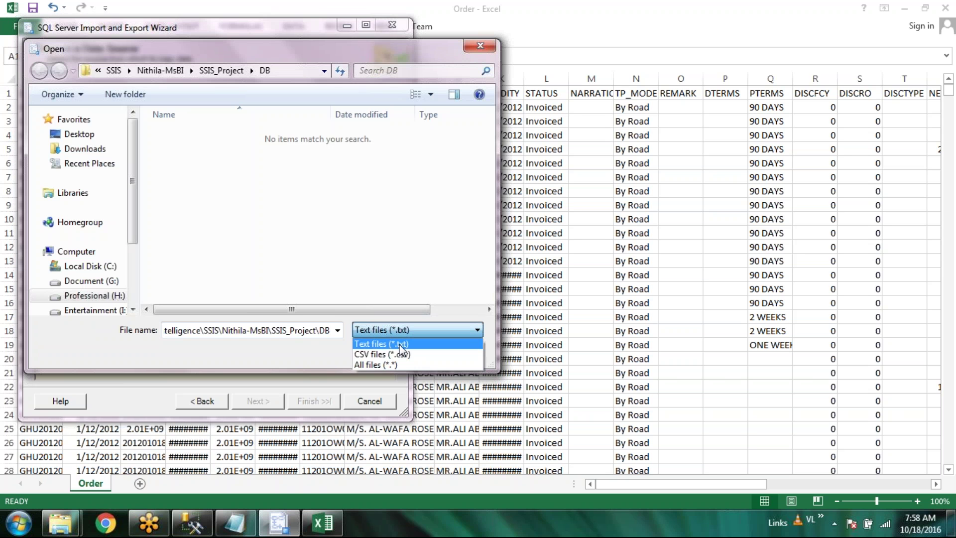
{"action": "left_click", "coordinate": [402, 355]}
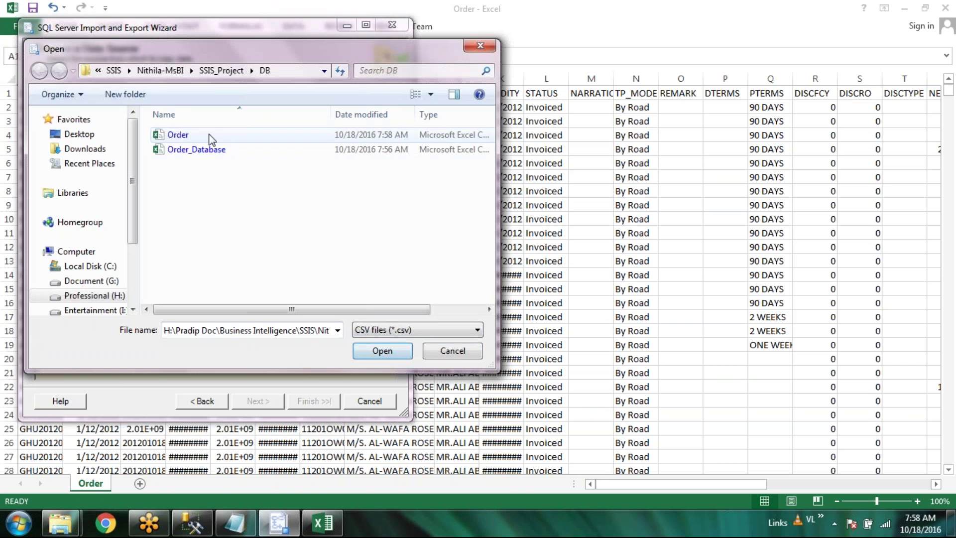
{"action": "left_click", "coordinate": [211, 138]}
{"action": "double_click", "coordinate": [210, 137]}
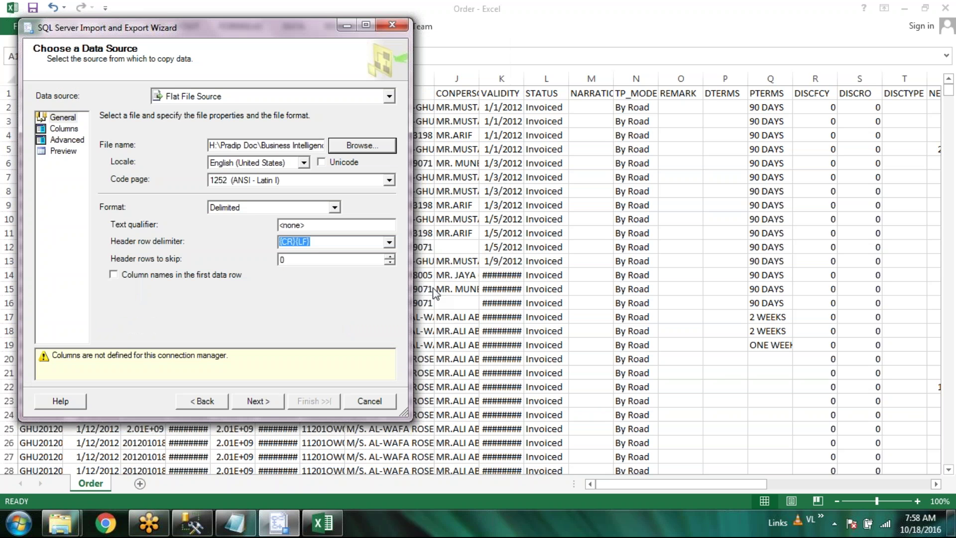
Use the first data row as column names, review Columns, Advanced and Preview, then advance to Choose a Destination
{"action": "left_click", "coordinate": [145, 277]}
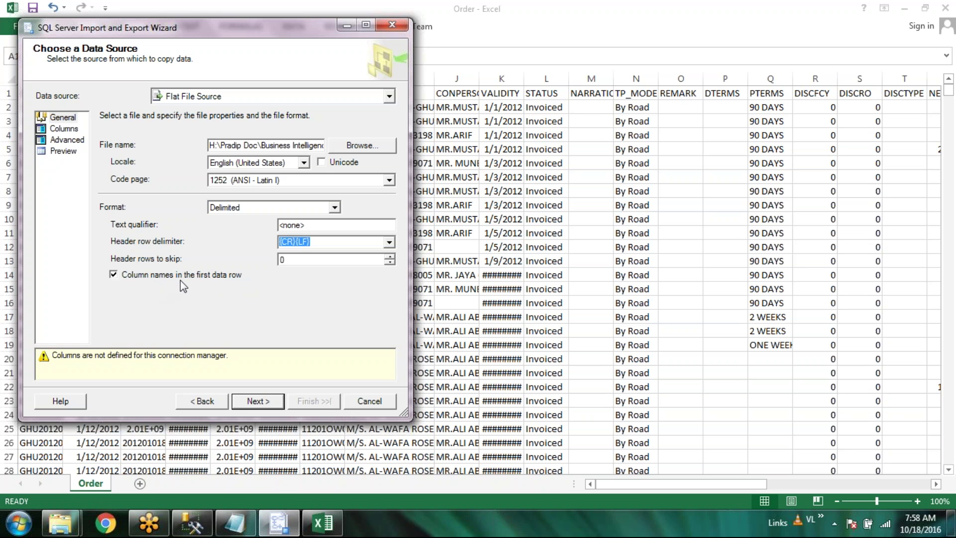
{"action": "left_click", "coordinate": [66, 130]}
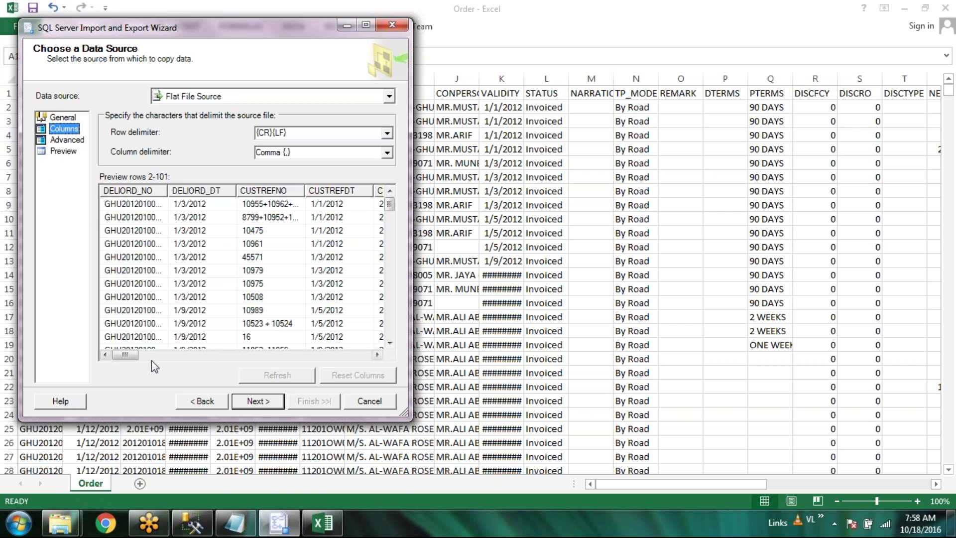
{"action": "left_click_drag", "start_coordinate": [131, 358], "coordinate": [371, 366]}
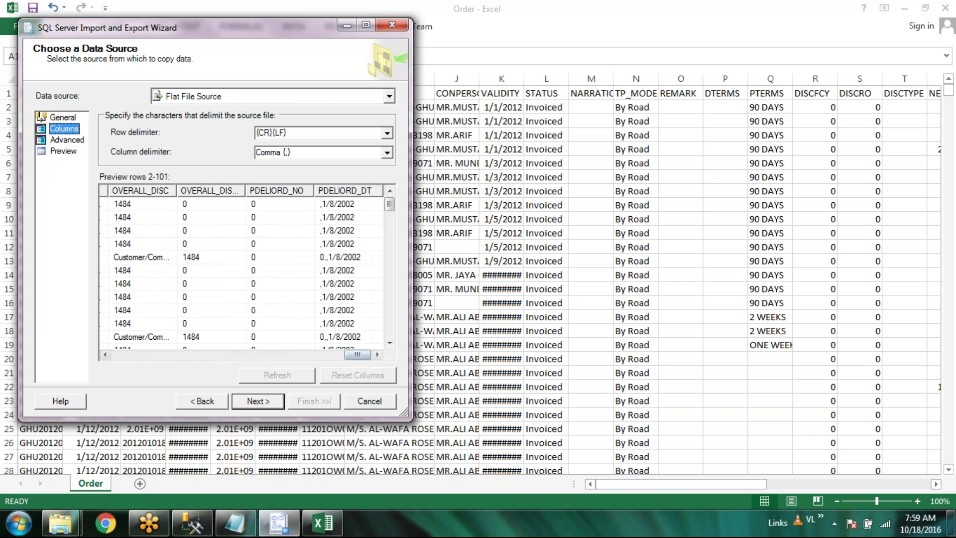
{"action": "left_click", "coordinate": [67, 139]}
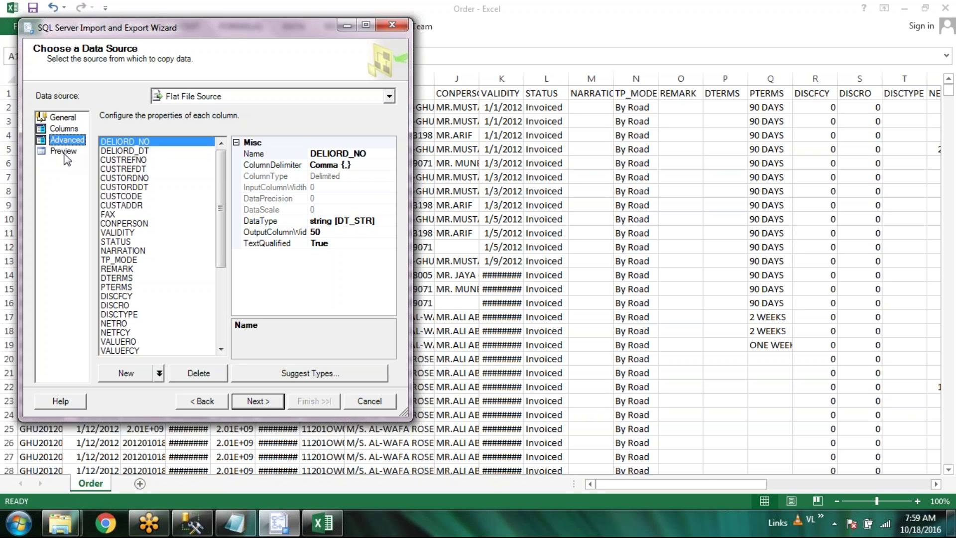
{"action": "left_click", "coordinate": [64, 152]}
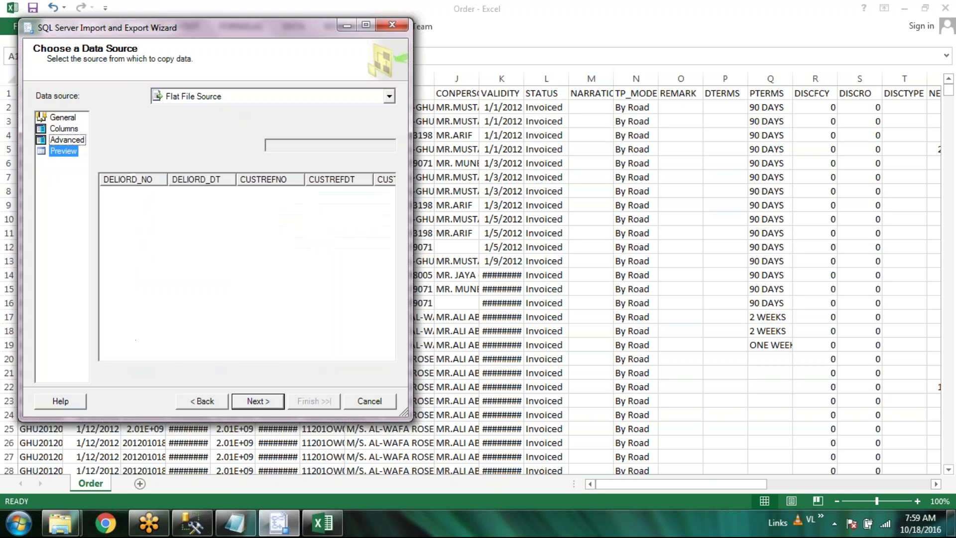
{"action": "left_click", "coordinate": [66, 145]}
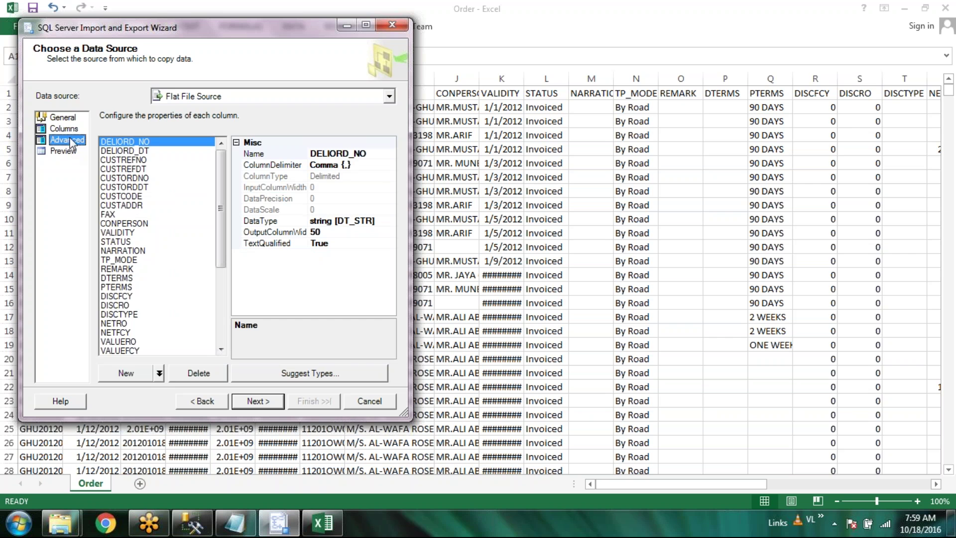
{"action": "left_click", "coordinate": [64, 128]}
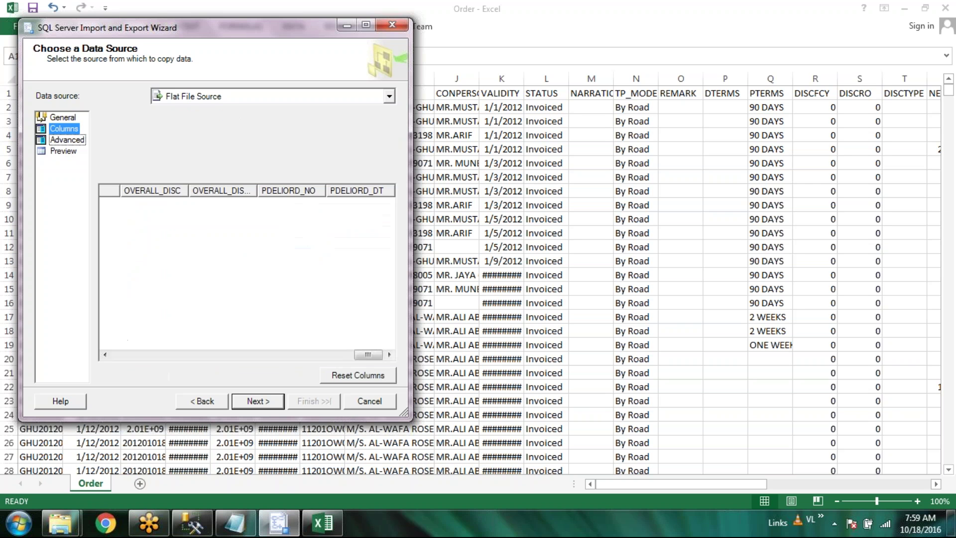
{"action": "left_click_drag", "start_coordinate": [354, 356], "coordinate": [125, 355]}
{"action": "left_click", "coordinate": [256, 401]}
{"action": "left_click", "coordinate": [255, 401]}
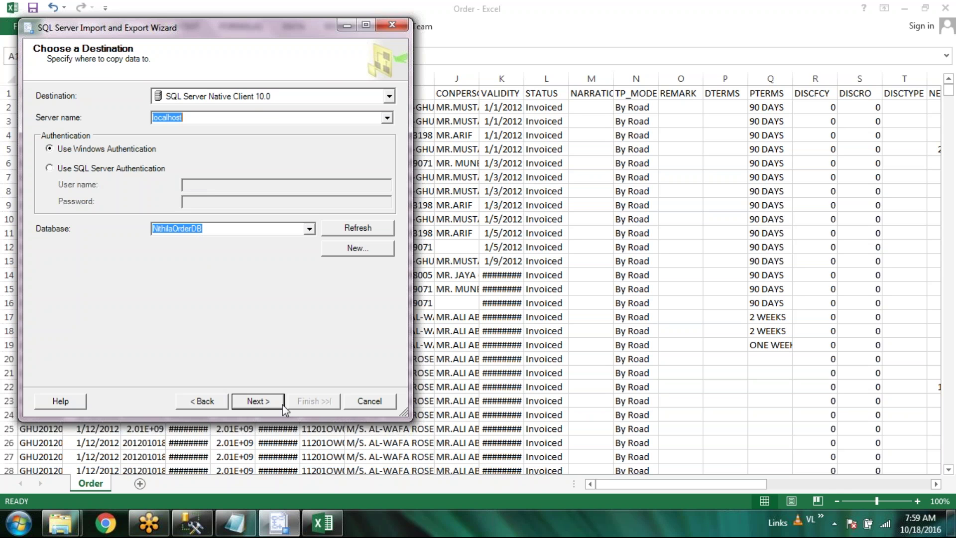
Map the Order source to [dbo].[Order], preview its data, then open Edit Mappings
{"action": "left_click", "coordinate": [255, 403]}
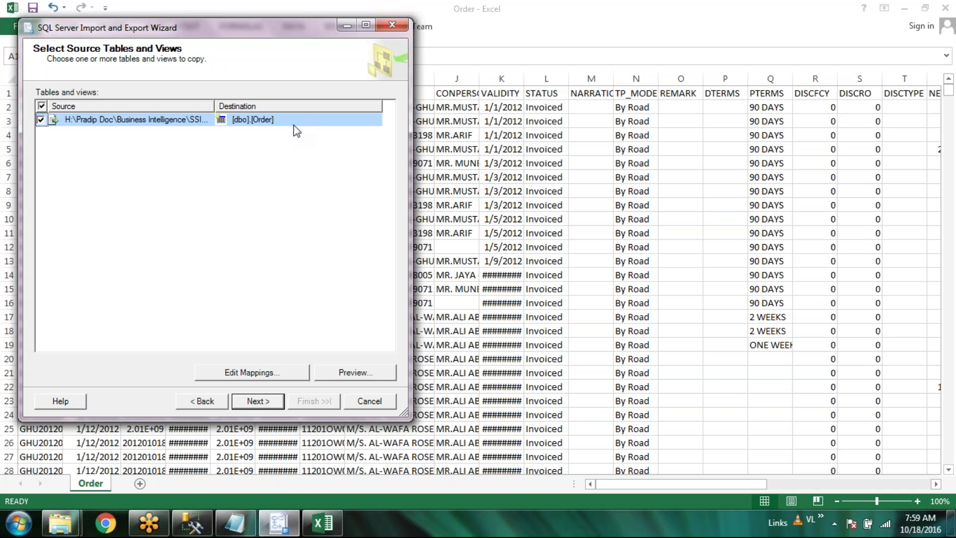
{"action": "left_click", "coordinate": [351, 372]}
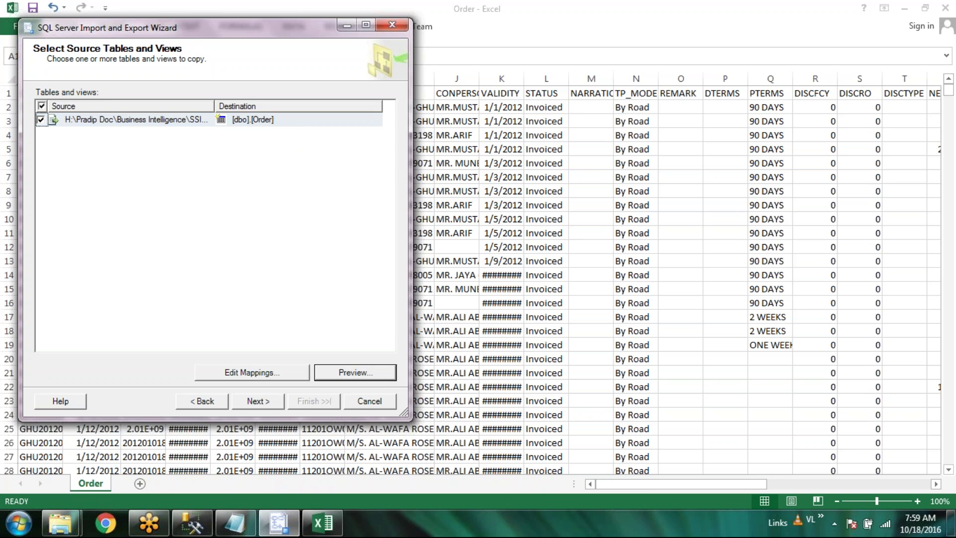
{"action": "left_click_drag", "start_coordinate": [118, 295], "coordinate": [350, 305]}
{"action": "left_click", "coordinate": [312, 321]}
{"action": "left_click", "coordinate": [244, 373]}
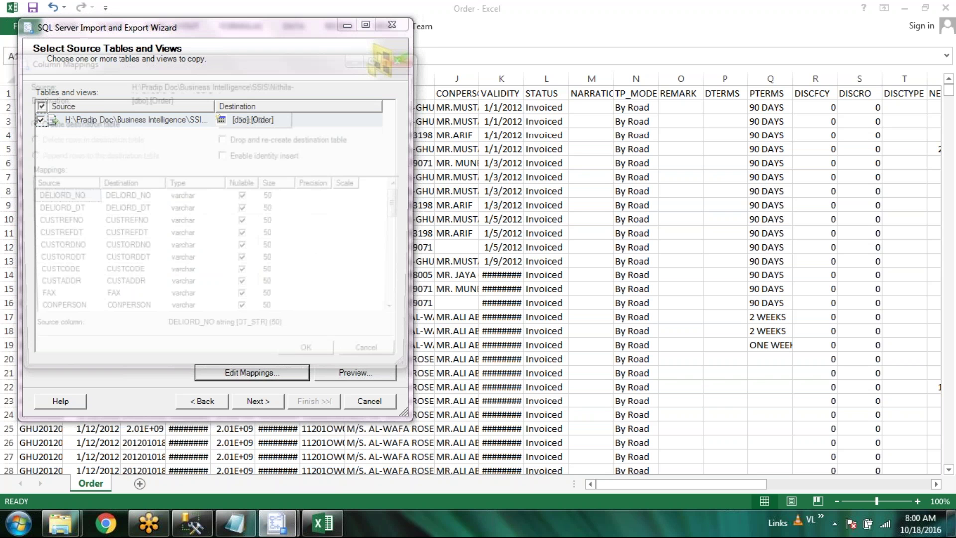
Change the DELIORD_DT and CUSTORDDT column types to date
{"action": "mouse_move", "coordinate": [408, 209]}
{"action": "left_mouse_down"}
{"action": "mouse_move", "coordinate": [413, 295]}
{"action": "mouse_move", "coordinate": [417, 203]}
{"action": "left_mouse_up"}
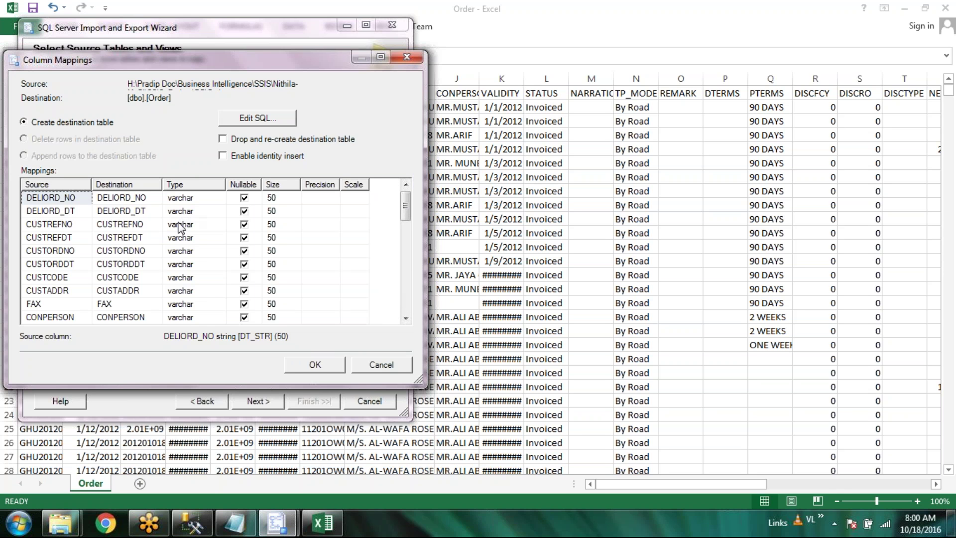
{"action": "left_click", "coordinate": [222, 216]}
{"action": "left_click", "coordinate": [221, 215]}
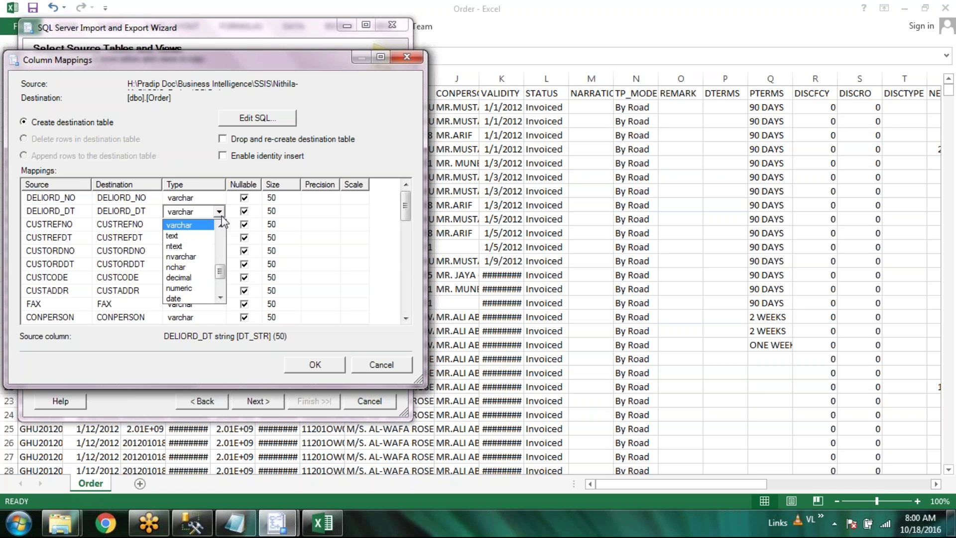
{"action": "left_click", "coordinate": [220, 298]}
{"action": "left_click", "coordinate": [220, 299]}
{"action": "left_click", "coordinate": [219, 299]}
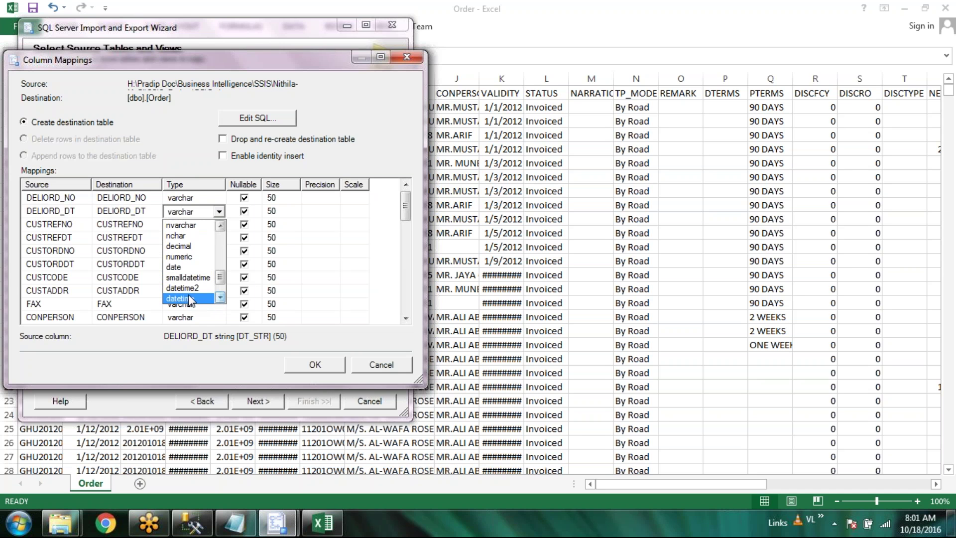
{"action": "left_click", "coordinate": [190, 268]}
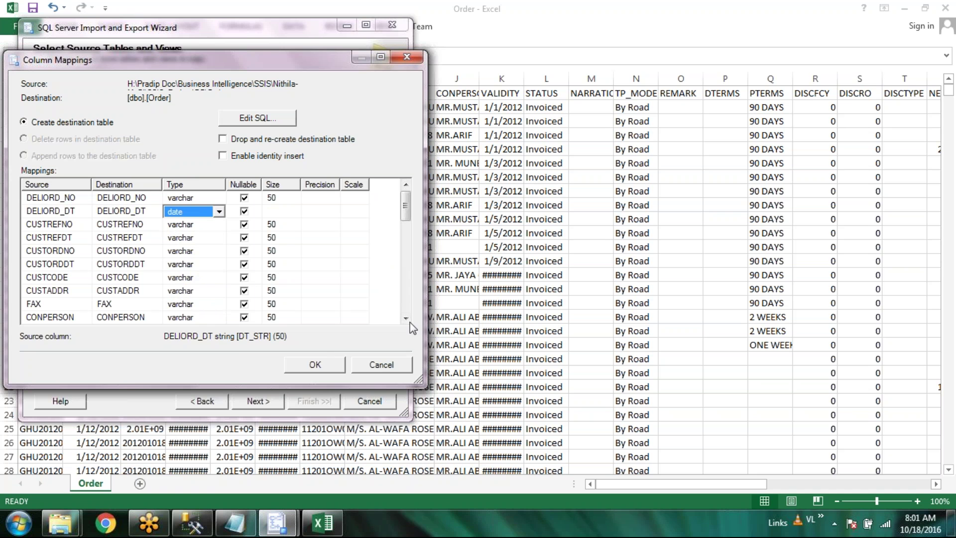
{"action": "left_click", "coordinate": [219, 266]}
{"action": "left_click", "coordinate": [218, 265]}
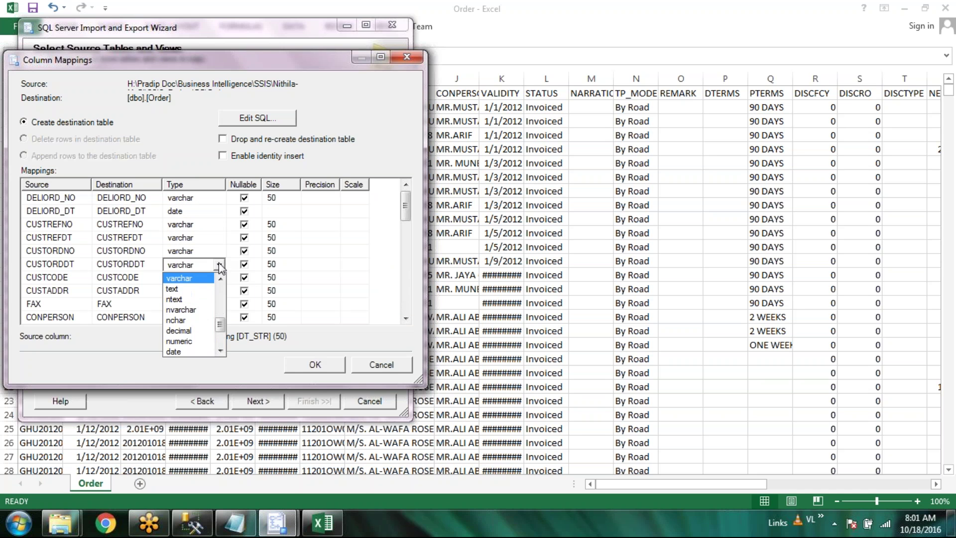
{"action": "left_click", "coordinate": [188, 351]}
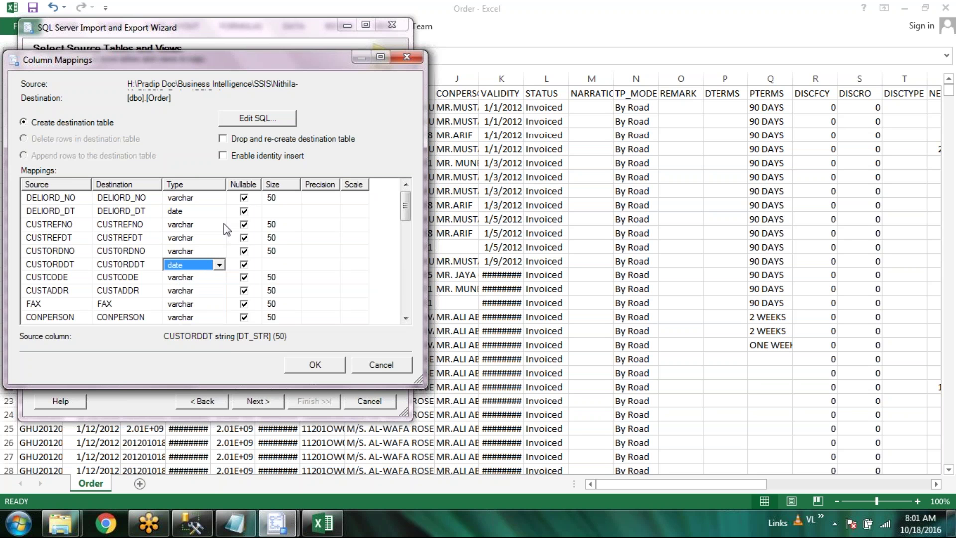
{"action": "left_click", "coordinate": [635, 294]}
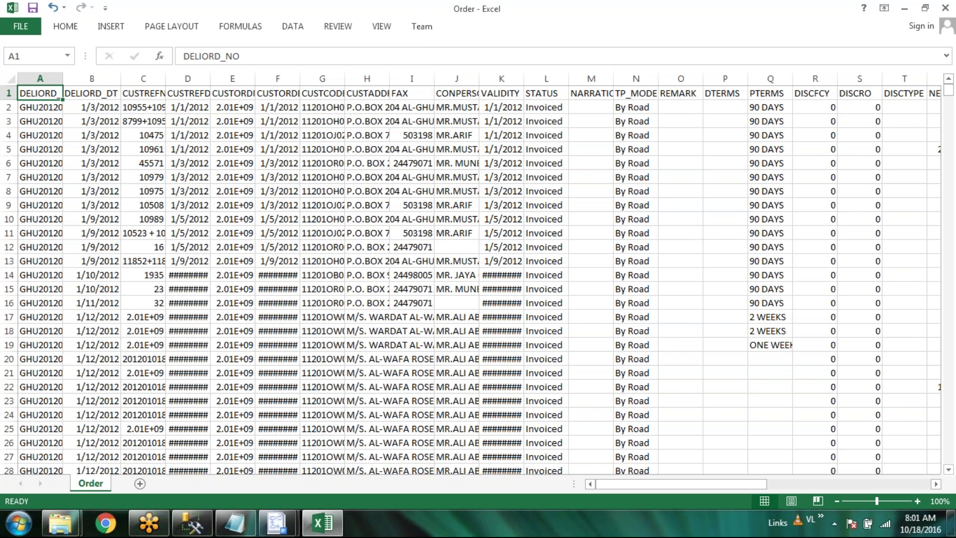
Widen Excel columns C–E to read the values, then map CUSTORDNO as numeric
{"action": "double_click", "coordinate": [166, 78]}
{"action": "left_click_drag", "start_coordinate": [273, 79], "coordinate": [283, 78]}
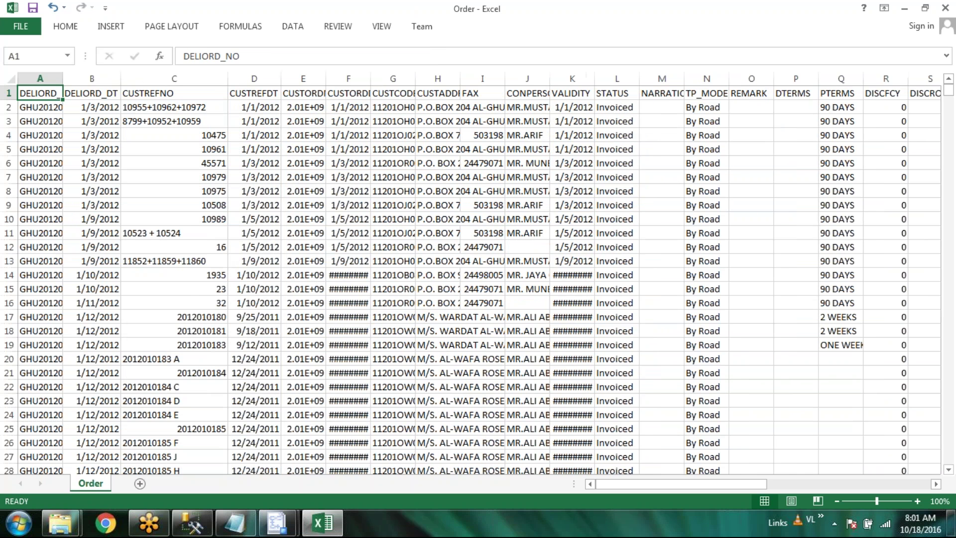
{"action": "double_click", "coordinate": [326, 78]}
{"action": "key", "text": "alt+Tab"}
{"action": "left_click", "coordinate": [206, 254]}
{"action": "left_click", "coordinate": [206, 252]}
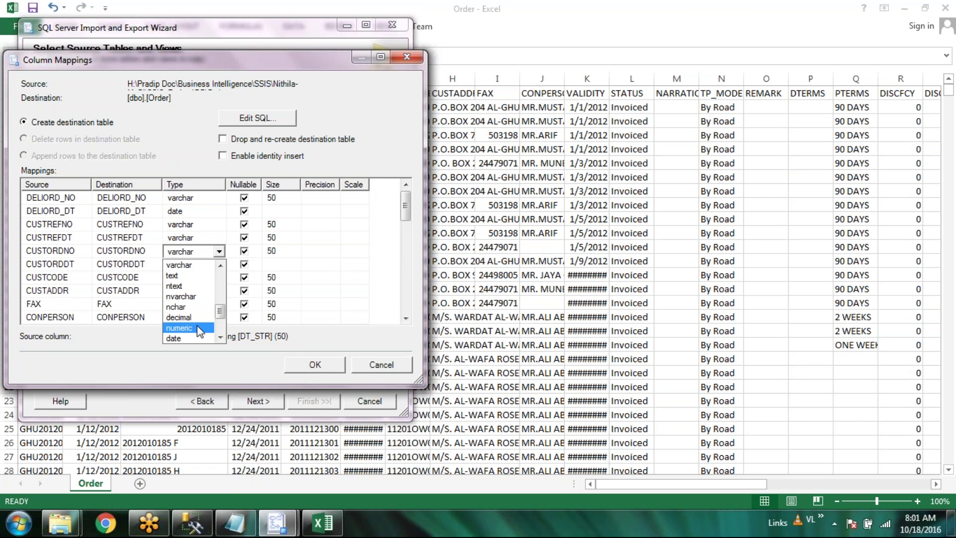
{"action": "left_click", "coordinate": [200, 329]}
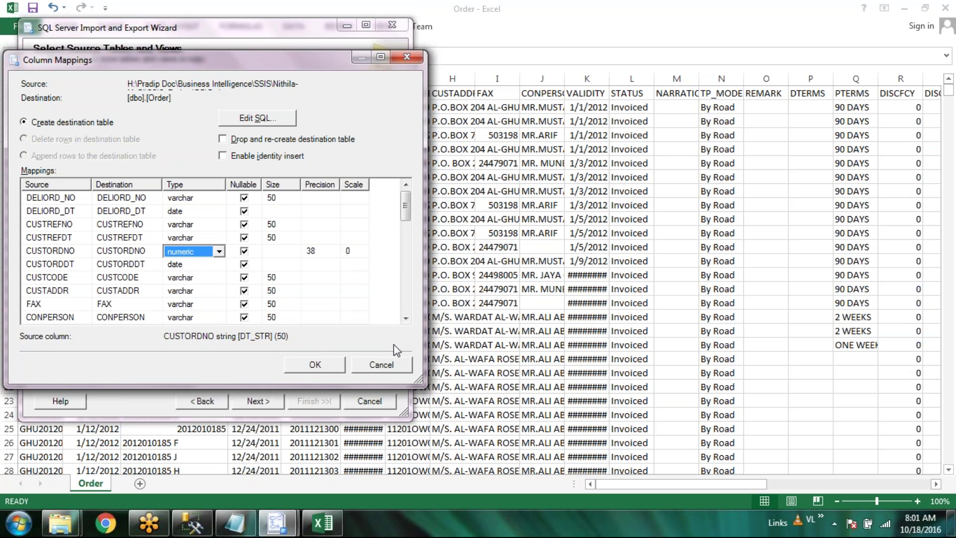
Widen column G to check the customer codes, then map CUSTCODE as numeric
{"action": "key", "text": "alt+Tab"}
{"action": "key", "text": "alt+Tab"}
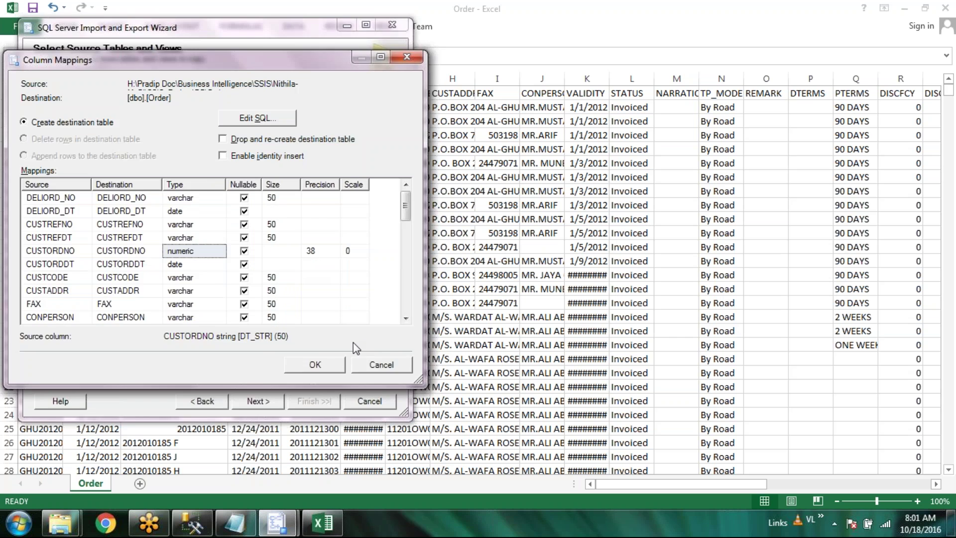
{"action": "key", "text": "alt+Tab"}
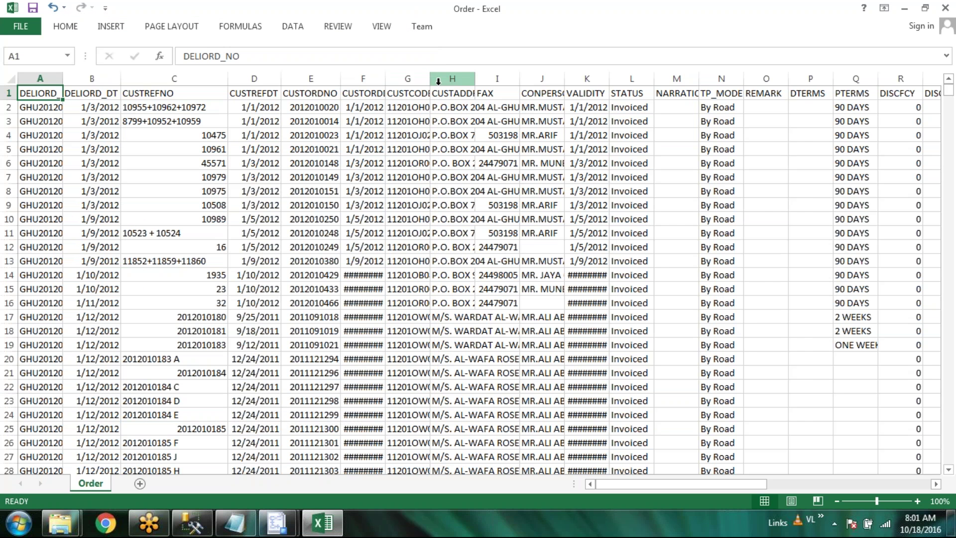
{"action": "double_click", "coordinate": [431, 81]}
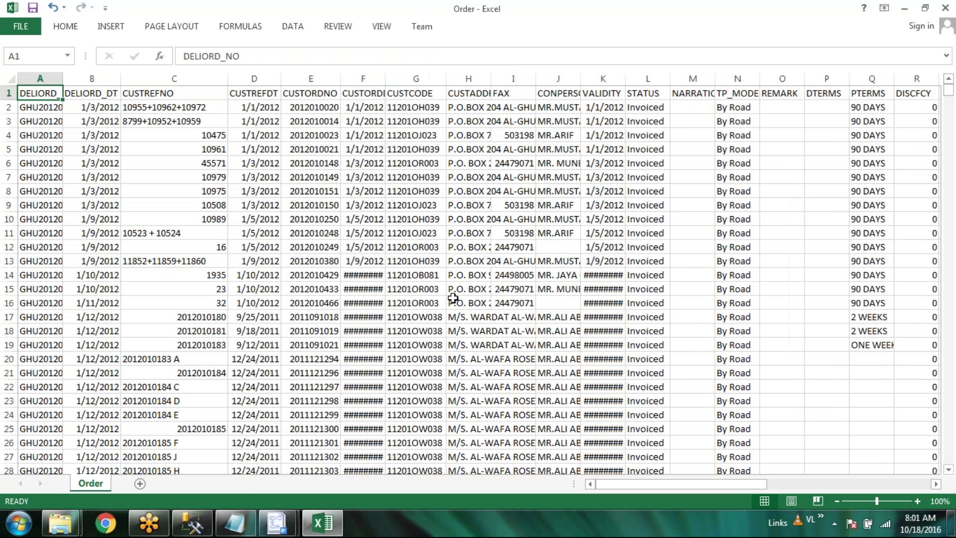
{"action": "key", "text": "alt+Tab"}
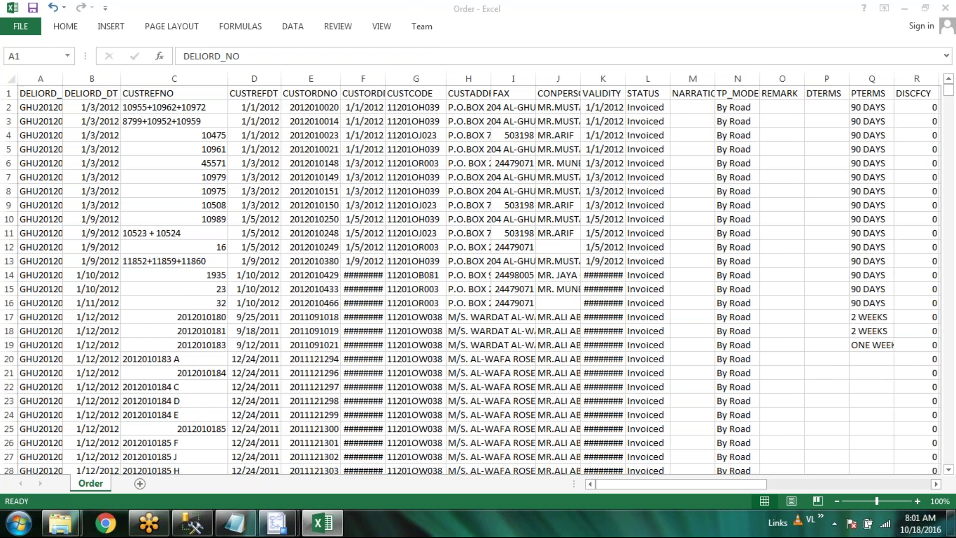
{"action": "key", "text": "alt+Tab"}
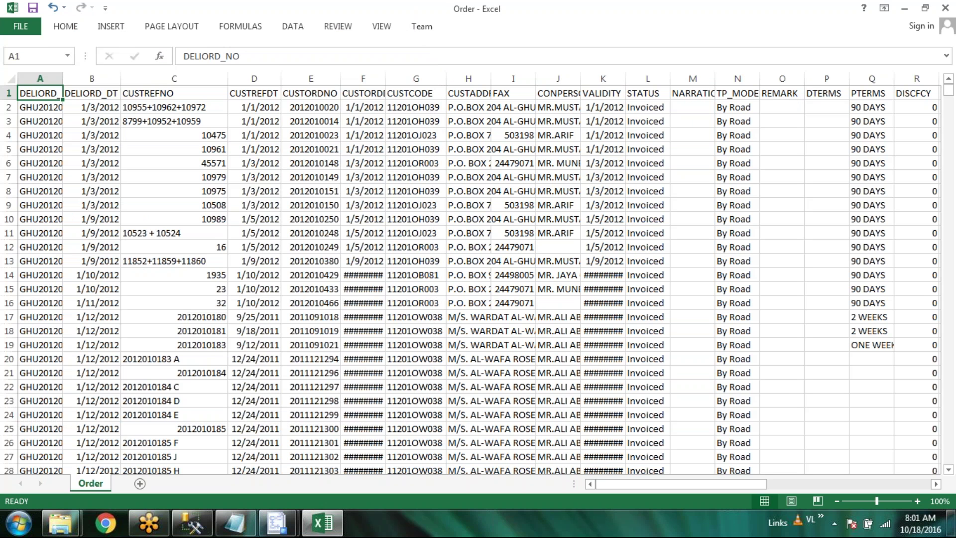
{"action": "key", "text": "alt+Tab"}
{"action": "left_click", "coordinate": [202, 277]}
{"action": "left_click", "coordinate": [219, 277]}
{"action": "left_click", "coordinate": [198, 355]}
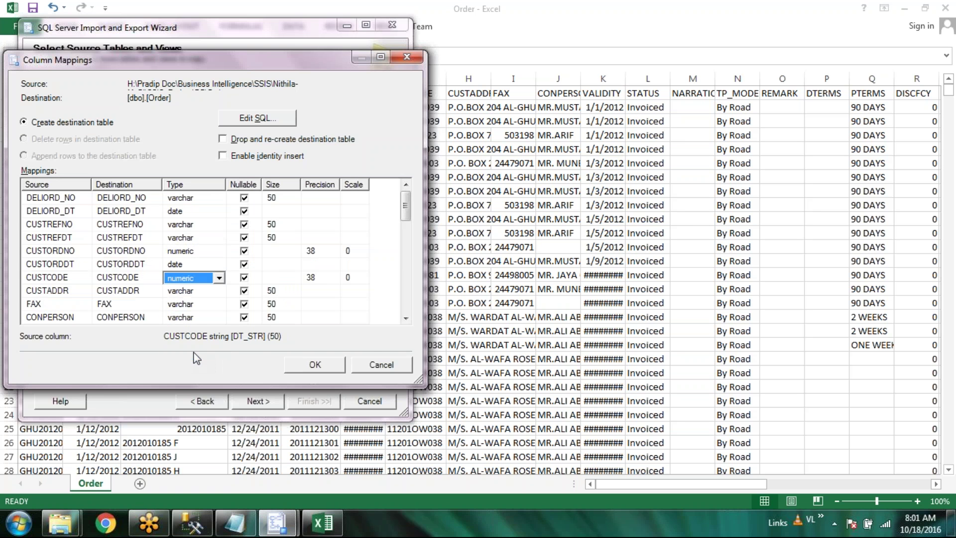
Set the VALIDITY column's type to date
{"action": "key", "text": "alt+Tab"}
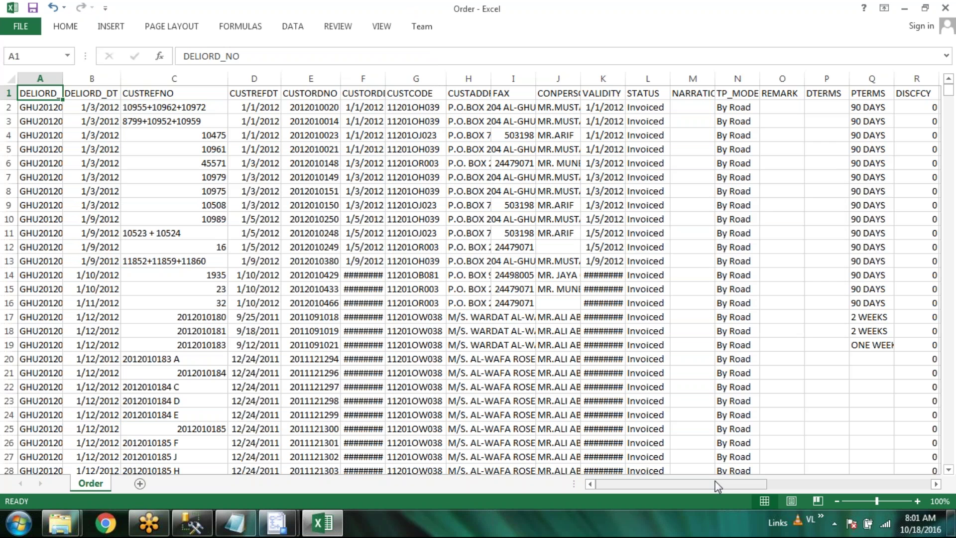
{"action": "key", "text": "alt+Tab"}
{"action": "left_click", "coordinate": [406, 318]}
{"action": "left_click", "coordinate": [406, 318]}
{"action": "left_click", "coordinate": [223, 305]}
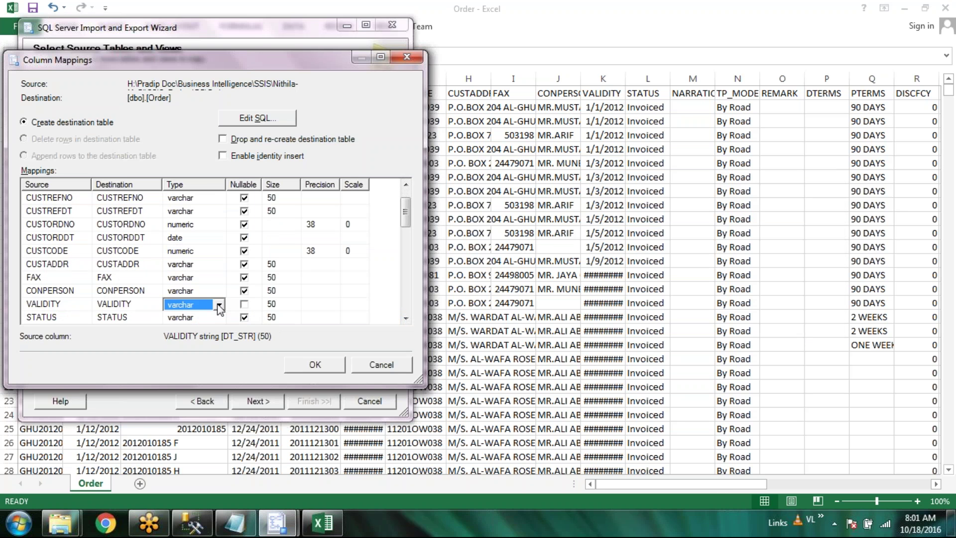
{"action": "key", "text": "Tab"}
{"action": "left_click", "coordinate": [219, 305]}
{"action": "left_click", "coordinate": [219, 304]}
{"action": "left_click", "coordinate": [199, 391]}
{"action": "left_click", "coordinate": [405, 318]}
{"action": "left_click", "coordinate": [406, 318]}
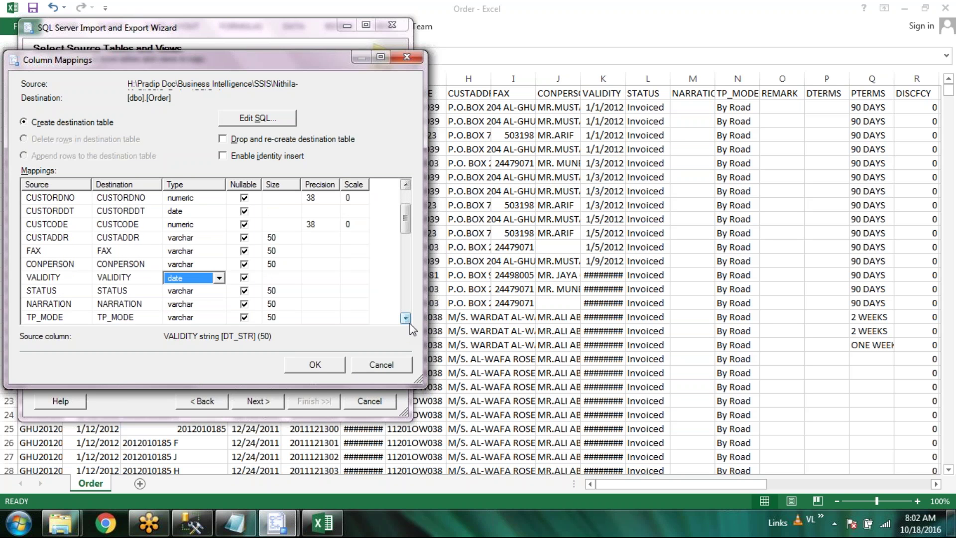
Check the DISCFCY through VALUEFCY column values in the Excel sheet
{"action": "left_click", "coordinate": [322, 522]}
{"action": "left_click", "coordinate": [727, 486]}
{"action": "left_click_drag", "start_coordinate": [727, 486], "coordinate": [772, 486]}
{"action": "left_click", "coordinate": [550, 78]}
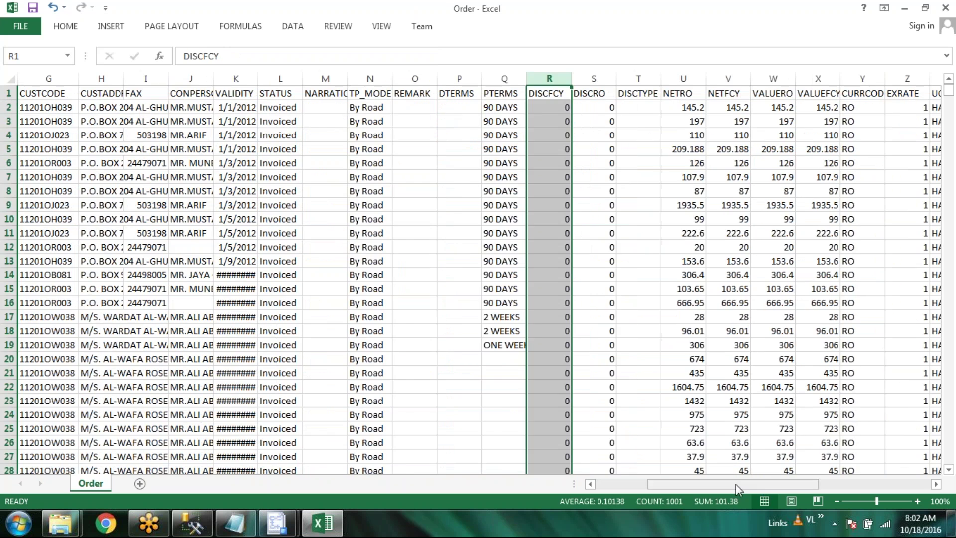
{"action": "left_click", "coordinate": [829, 78]}
{"action": "key", "text": "alt+Tab"}
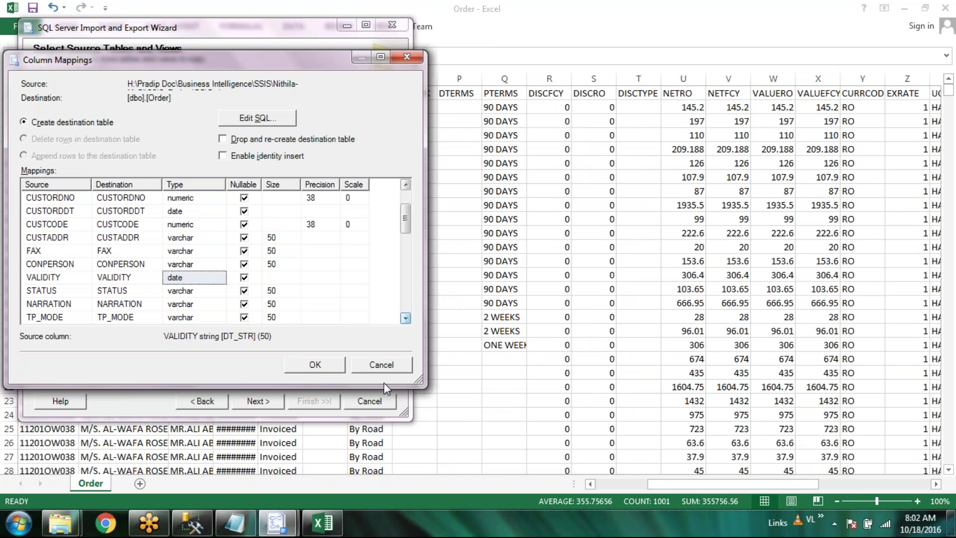
Set DISCFCY, DISCRO and DISCTYPE types to float
{"action": "left_click", "coordinate": [405, 318]}
{"action": "left_click", "coordinate": [404, 318]}
{"action": "left_click", "coordinate": [405, 318]}
{"action": "left_click", "coordinate": [405, 318]}
{"action": "left_click", "coordinate": [405, 318]}
{"action": "left_click", "coordinate": [405, 319]}
{"action": "left_click", "coordinate": [214, 291]}
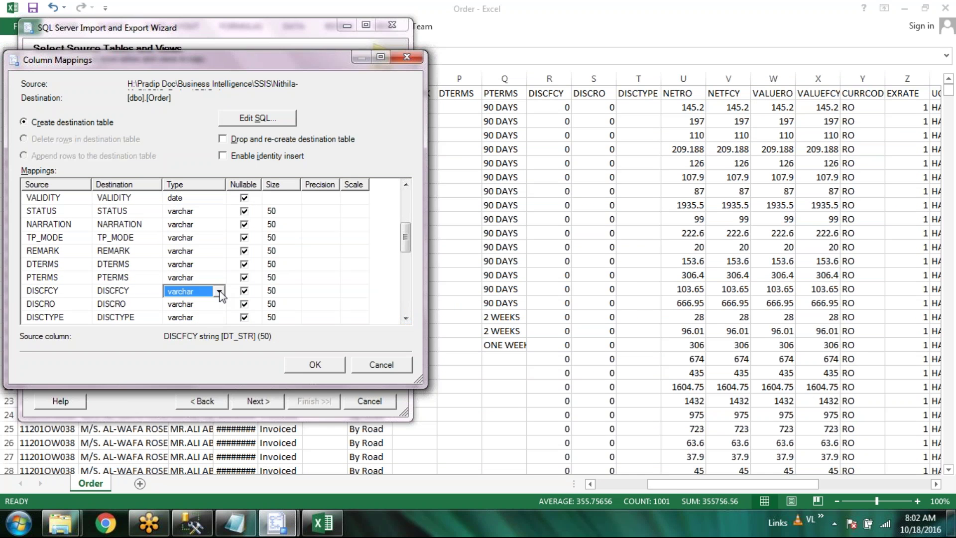
{"action": "left_click", "coordinate": [219, 293]}
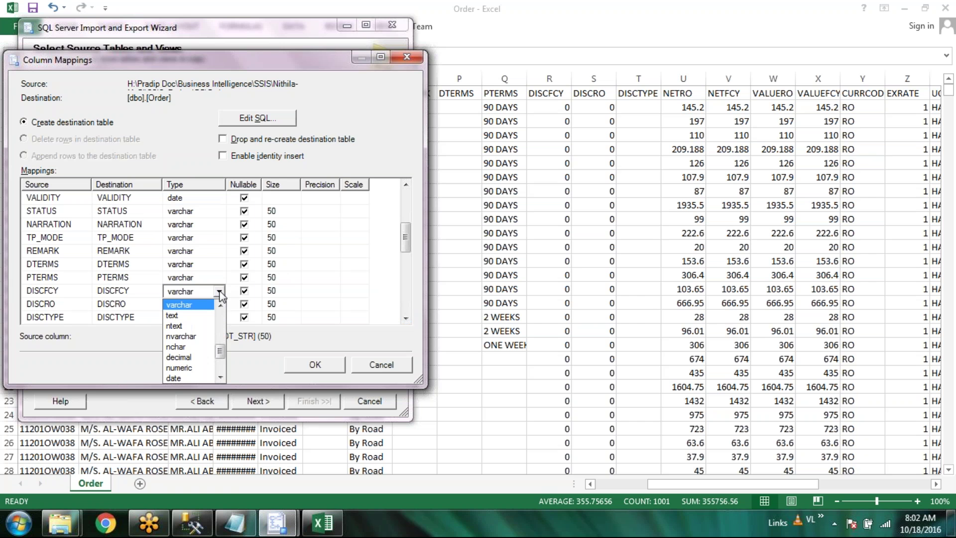
{"action": "left_click", "coordinate": [222, 380]}
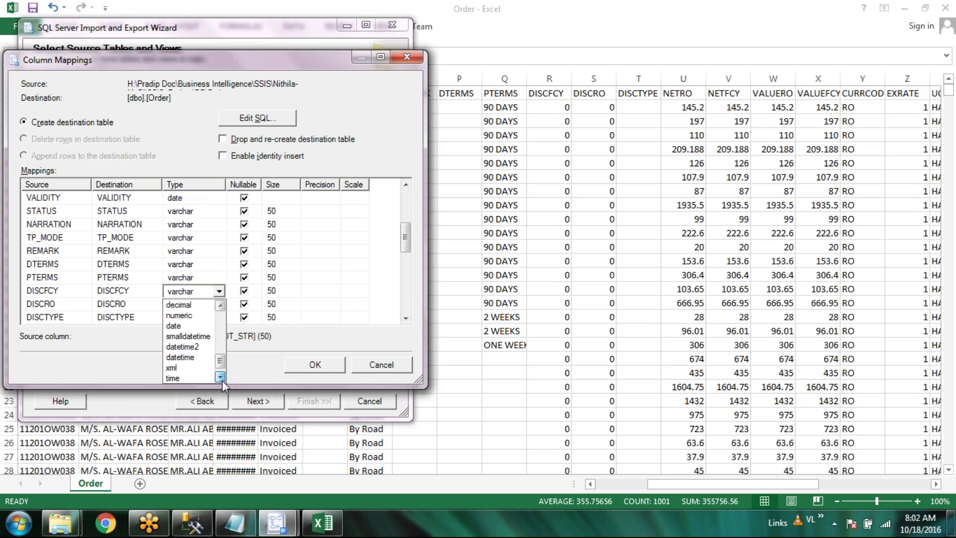
{"action": "left_click_drag", "start_coordinate": [222, 363], "coordinate": [228, 329]}
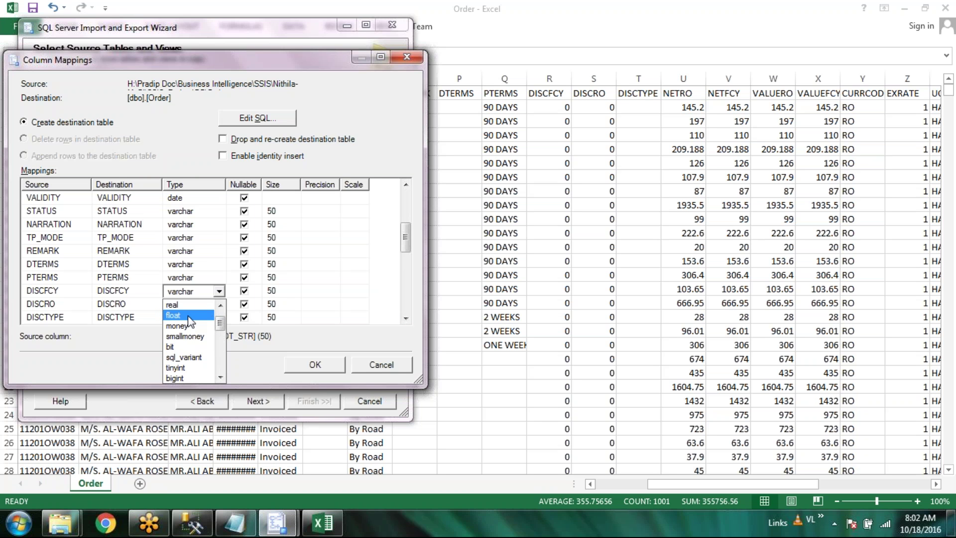
{"action": "left_click", "coordinate": [219, 305]}
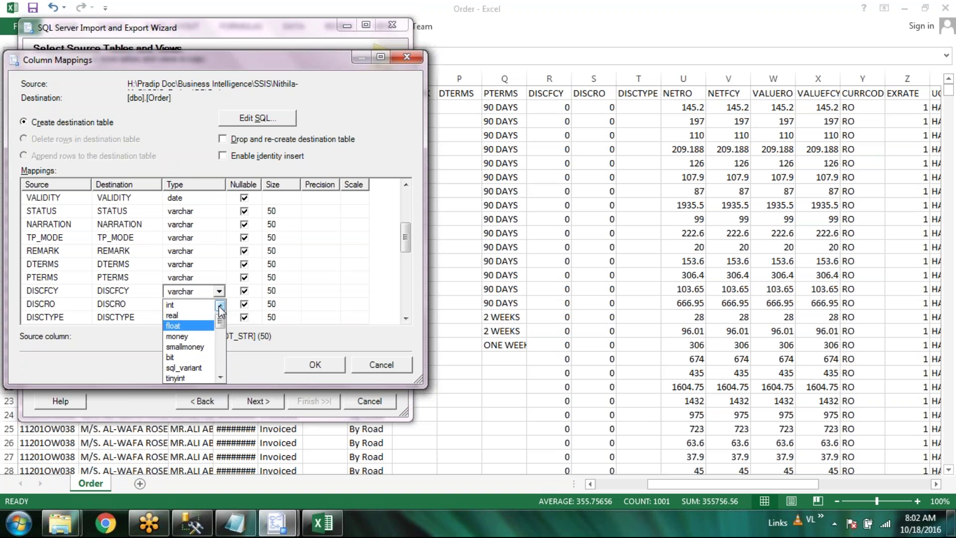
{"action": "left_click", "coordinate": [186, 343]}
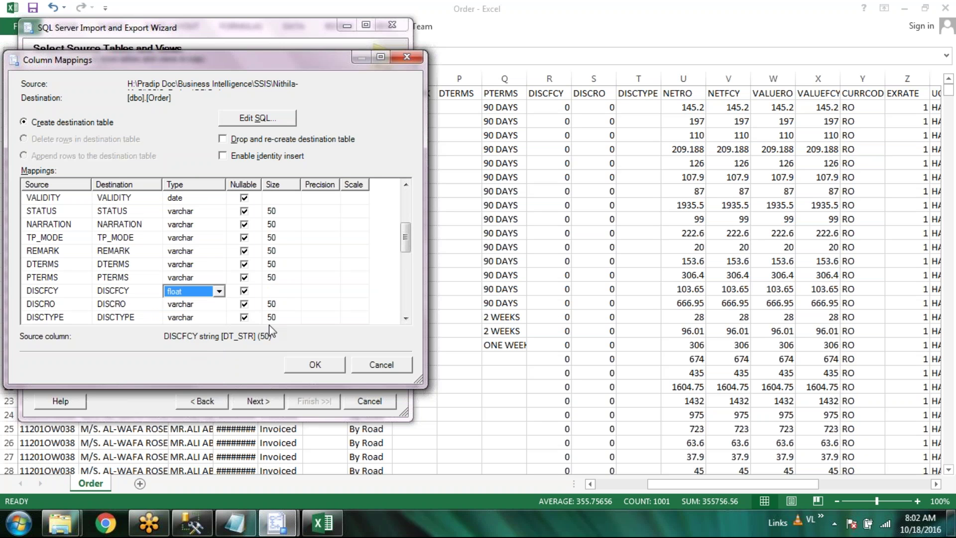
{"action": "left_click", "coordinate": [219, 305]}
{"action": "left_click", "coordinate": [220, 305]}
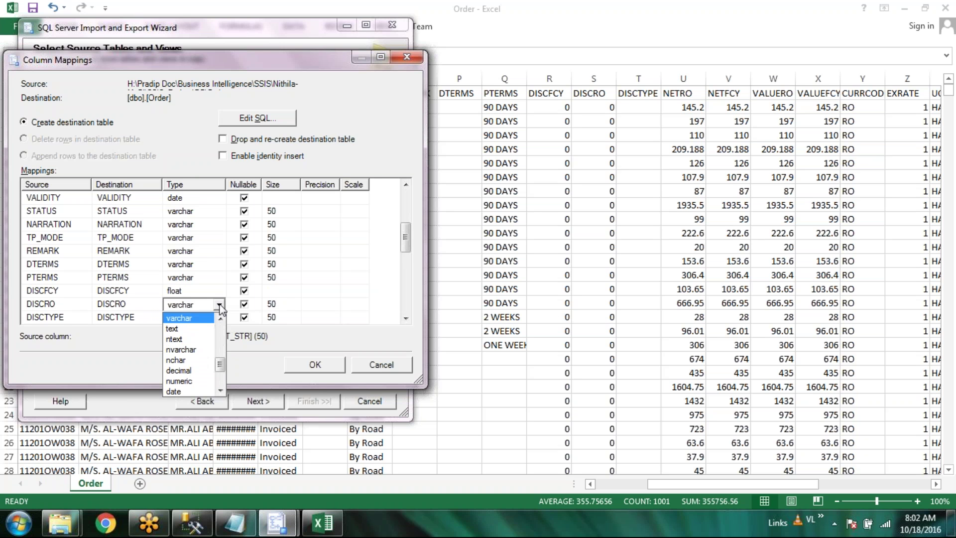
{"action": "scroll", "coordinate": [194, 348], "scroll_direction": "up", "scroll_amount": 5}
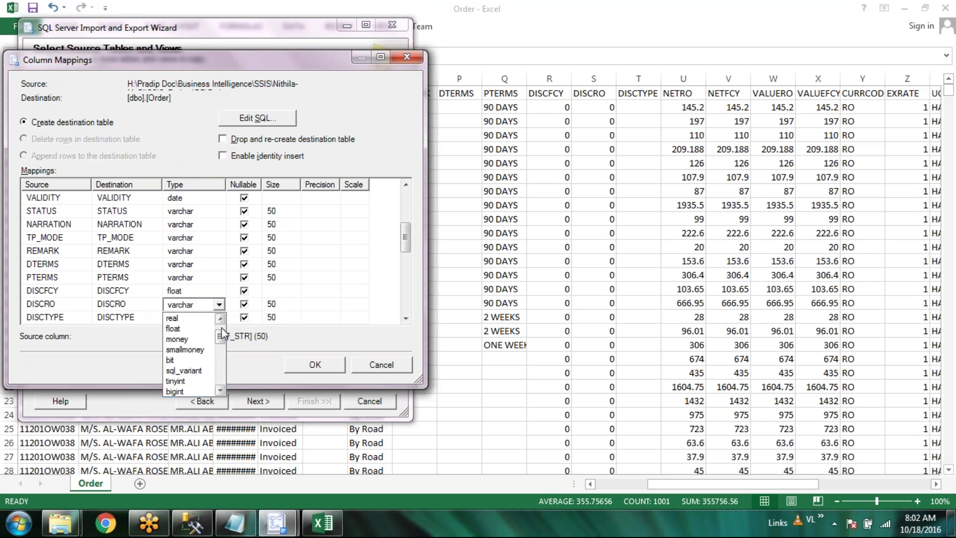
{"action": "left_click", "coordinate": [190, 334]}
{"action": "left_click", "coordinate": [220, 317]}
{"action": "left_click", "coordinate": [220, 318]}
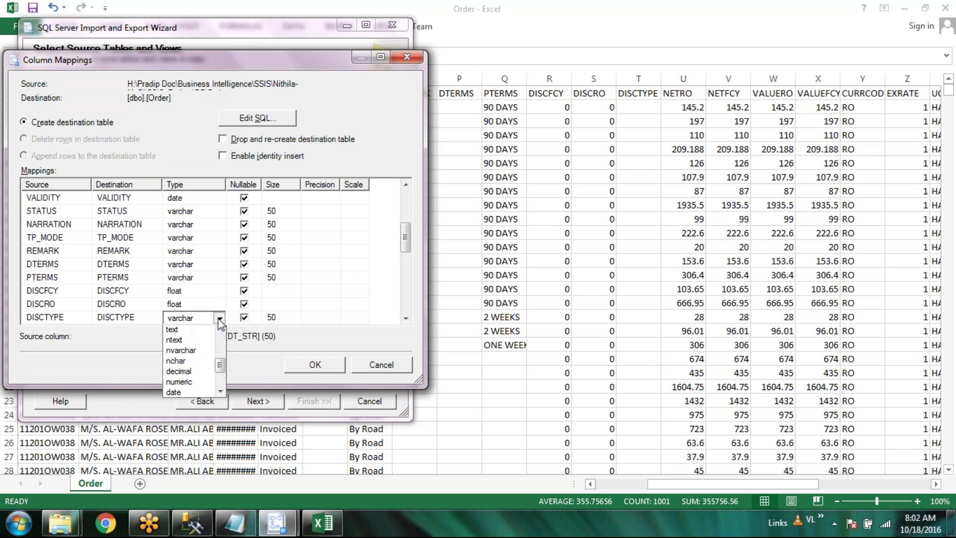
{"action": "scroll", "coordinate": [222, 350], "scroll_direction": "up", "scroll_amount": 3}
{"action": "scroll", "coordinate": [219, 350], "scroll_direction": "up", "scroll_amount": 3}
{"action": "left_click", "coordinate": [202, 342]}
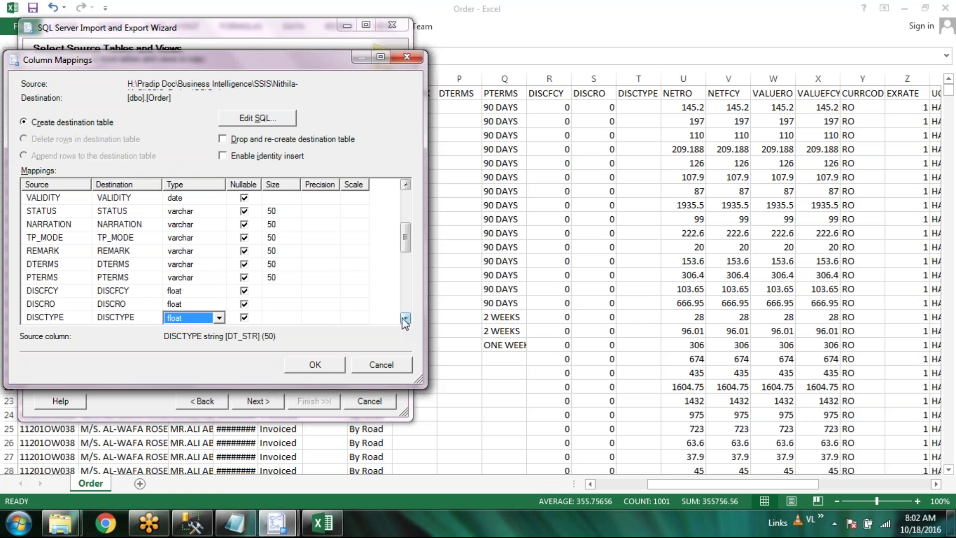
Set NETRO and NETFCY types to float
{"action": "left_click", "coordinate": [405, 319]}
{"action": "left_click", "coordinate": [406, 318]}
{"action": "left_click", "coordinate": [406, 319]}
{"action": "left_click", "coordinate": [405, 319]}
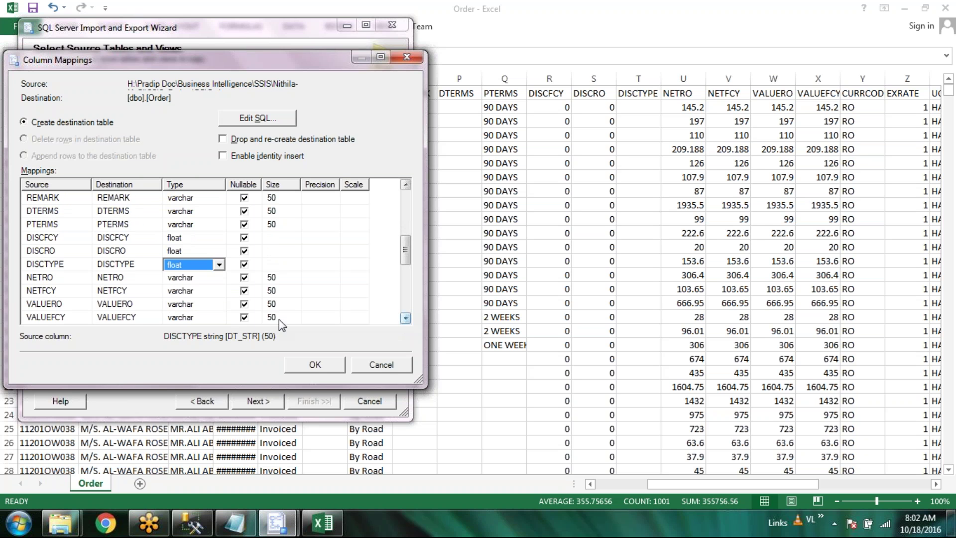
{"action": "left_click", "coordinate": [209, 278]}
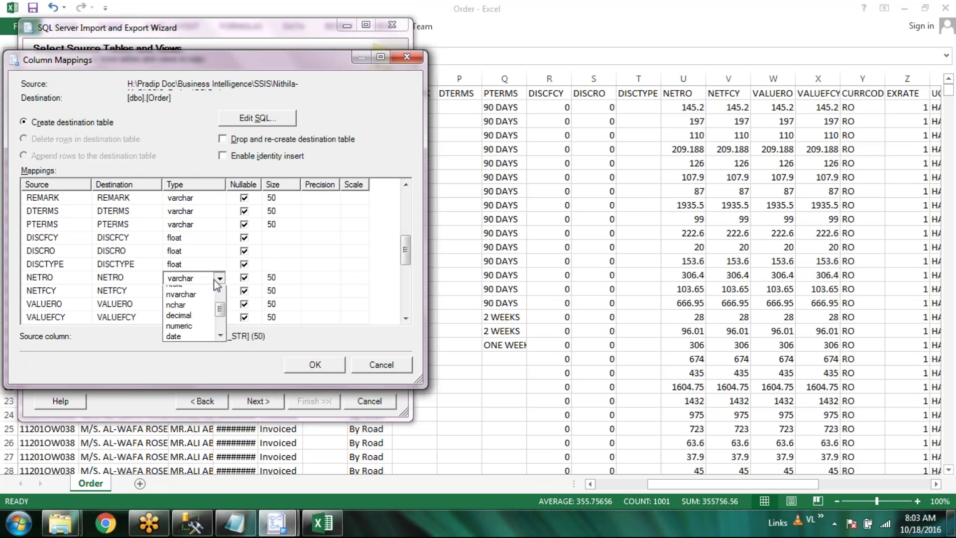
{"action": "left_click", "coordinate": [217, 279]}
{"action": "left_click", "coordinate": [223, 306]}
{"action": "left_click", "coordinate": [223, 306]}
{"action": "left_click", "coordinate": [223, 306]}
{"action": "left_click", "coordinate": [223, 306]}
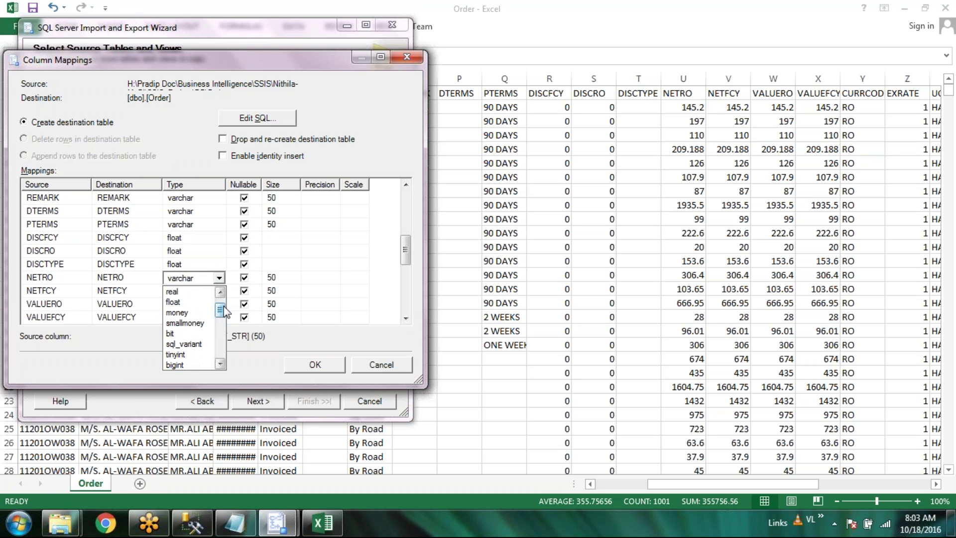
{"action": "left_click", "coordinate": [196, 306]}
{"action": "left_click", "coordinate": [209, 290]}
{"action": "left_click", "coordinate": [219, 291]}
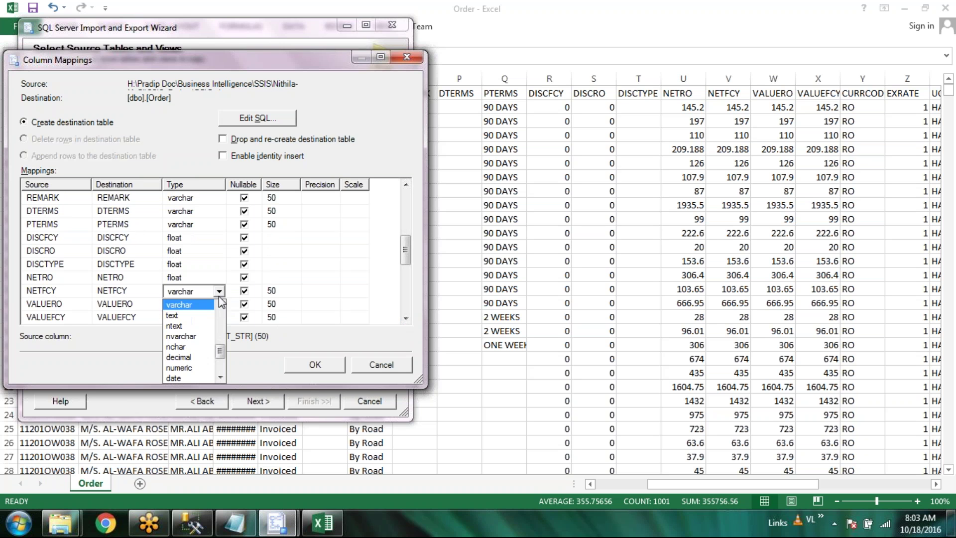
{"action": "scroll", "coordinate": [214, 322], "scroll_direction": "down", "scroll_amount": 3}
{"action": "left_click", "coordinate": [211, 320]}
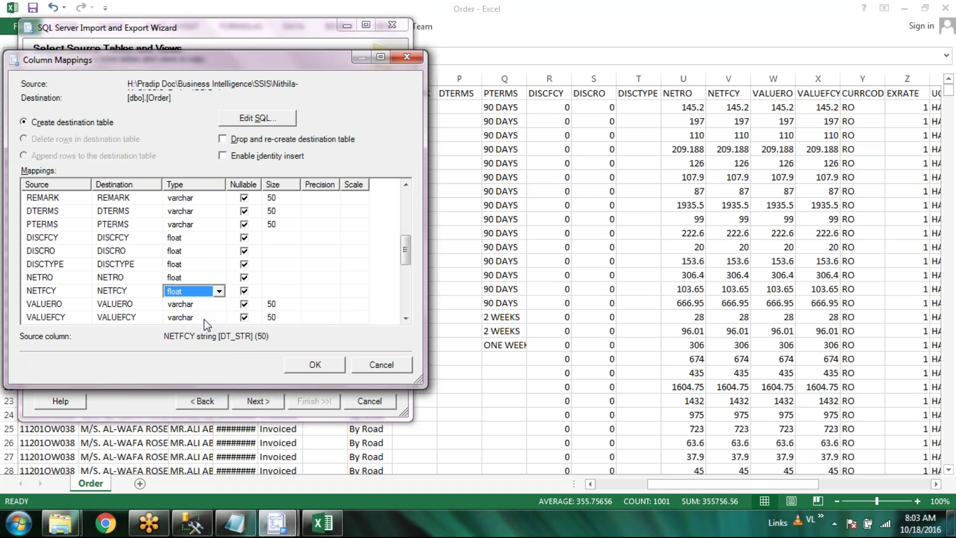
Set VALUERO and VALUEFCY types to float
{"action": "left_click", "coordinate": [219, 304]}
{"action": "left_click", "coordinate": [219, 304]}
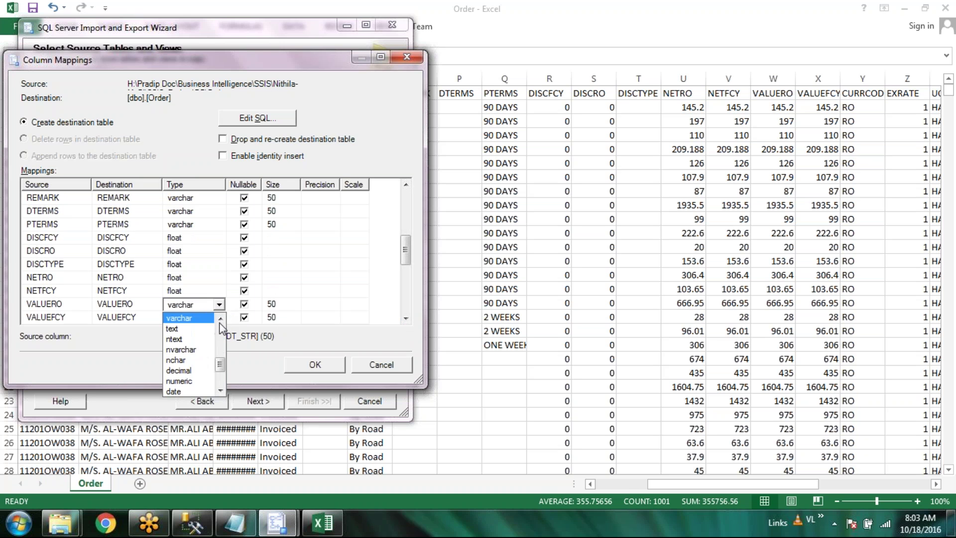
{"action": "scroll", "coordinate": [219, 322], "scroll_direction": "up", "scroll_amount": 5}
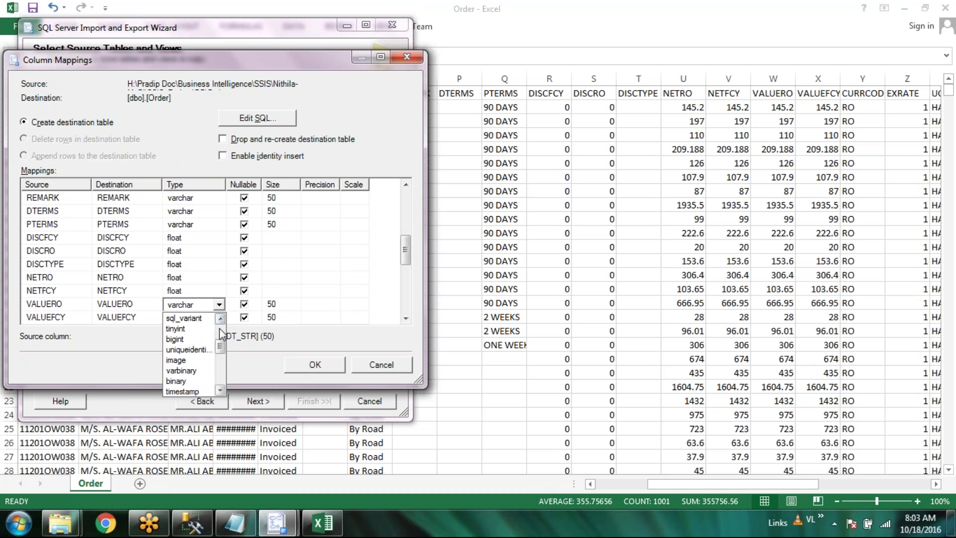
{"action": "left_click", "coordinate": [189, 349]}
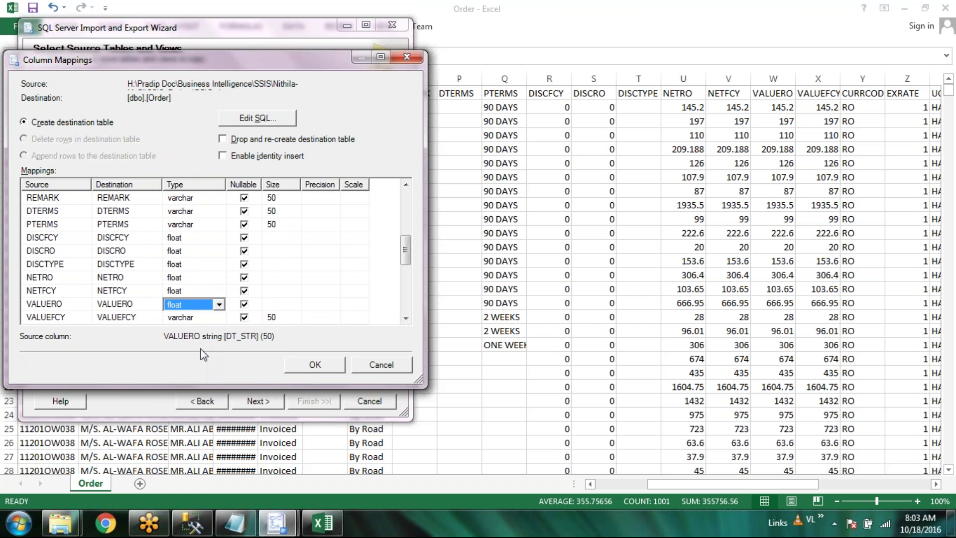
{"action": "left_click", "coordinate": [219, 318]}
{"action": "left_click", "coordinate": [219, 318]}
{"action": "scroll", "coordinate": [219, 343], "scroll_direction": "up", "scroll_amount": 5}
{"action": "left_click", "coordinate": [196, 348]}
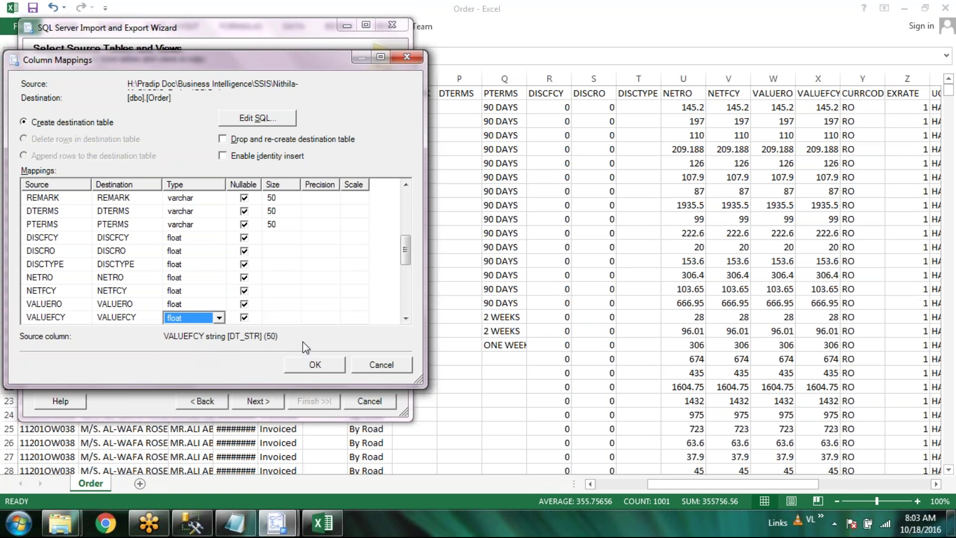
{"action": "left_click", "coordinate": [406, 317]}
{"action": "left_click", "coordinate": [406, 318]}
After checking the Excel sheet, set EXRATE's type to numeric (38, 0)
{"action": "left_click", "coordinate": [880, 341]}
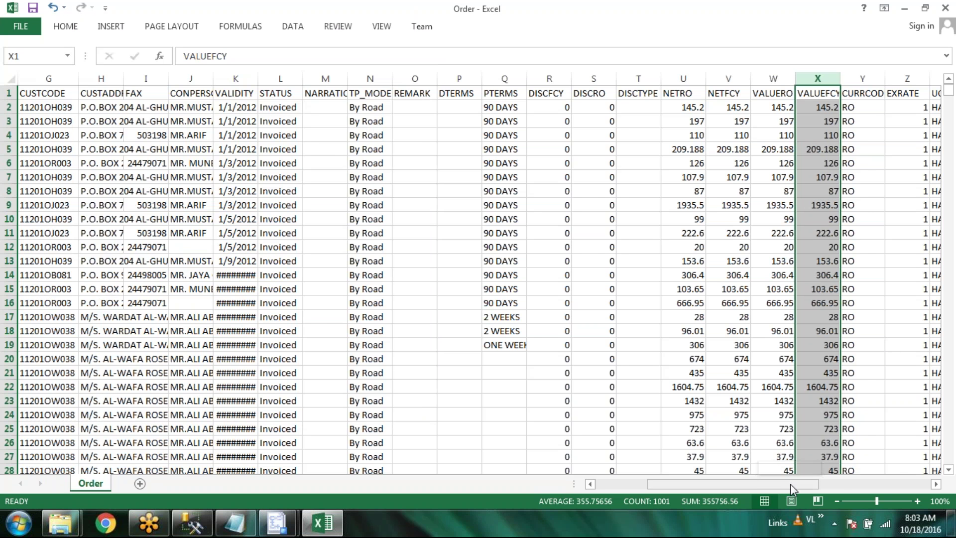
{"action": "left_click_drag", "start_coordinate": [790, 483], "coordinate": [818, 481]}
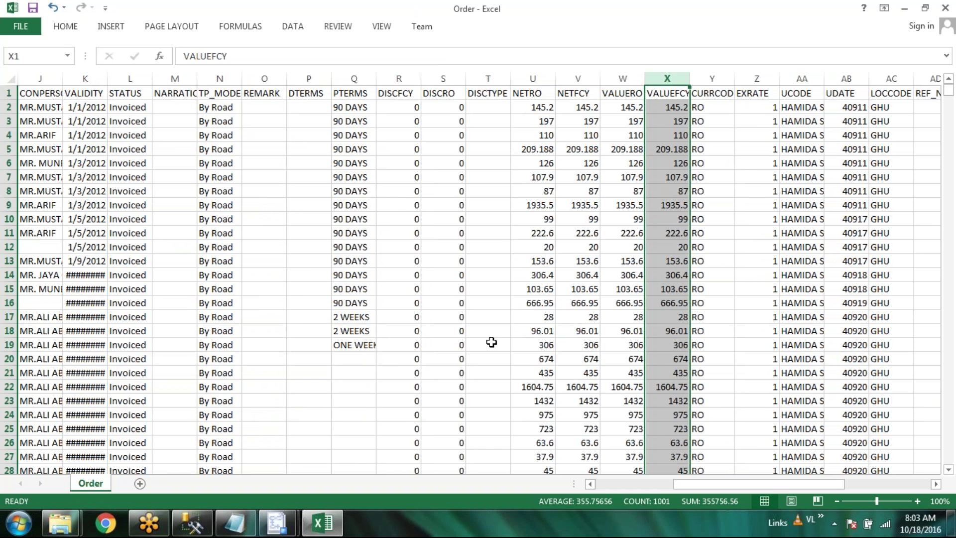
{"action": "left_click", "coordinate": [277, 522]}
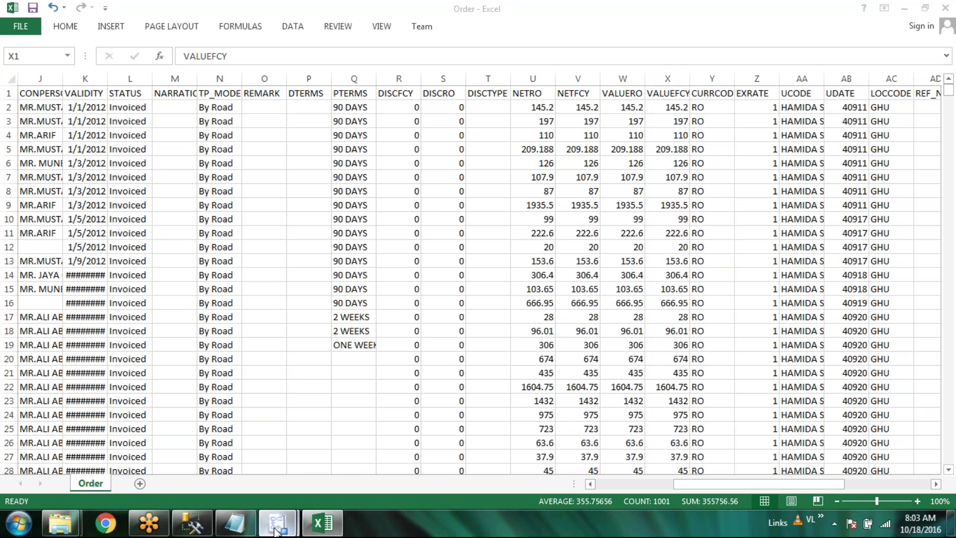
{"action": "left_click", "coordinate": [381, 458]}
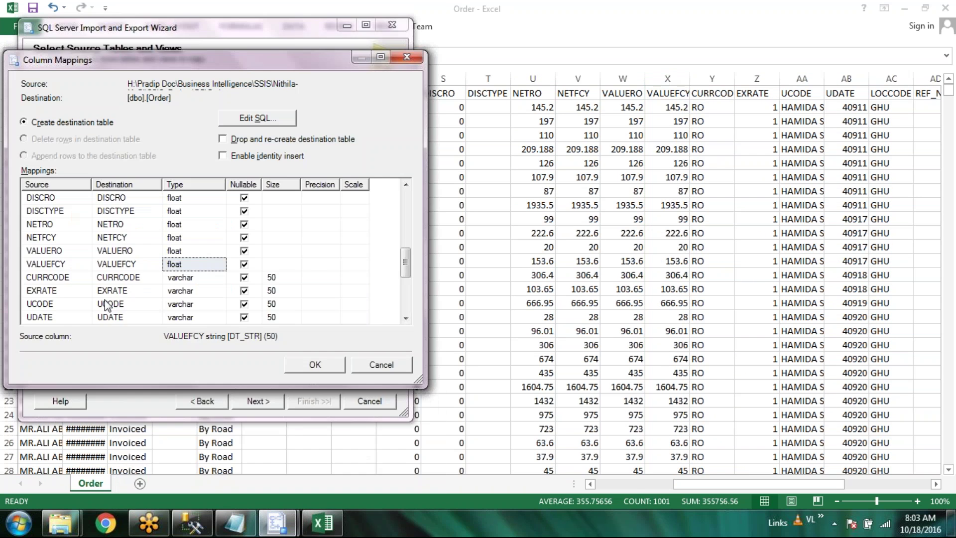
{"action": "left_click", "coordinate": [201, 290]}
{"action": "left_click", "coordinate": [219, 291]}
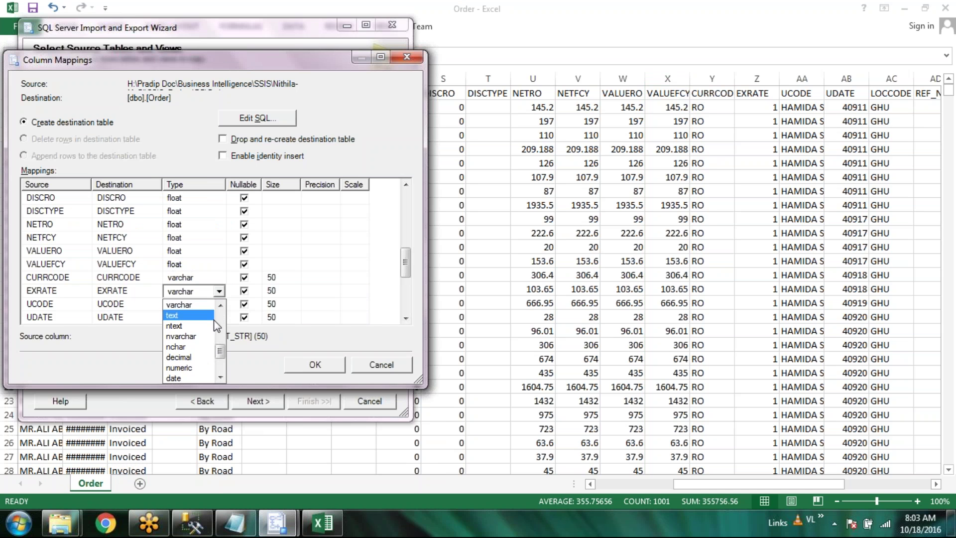
{"action": "left_click", "coordinate": [179, 367]}
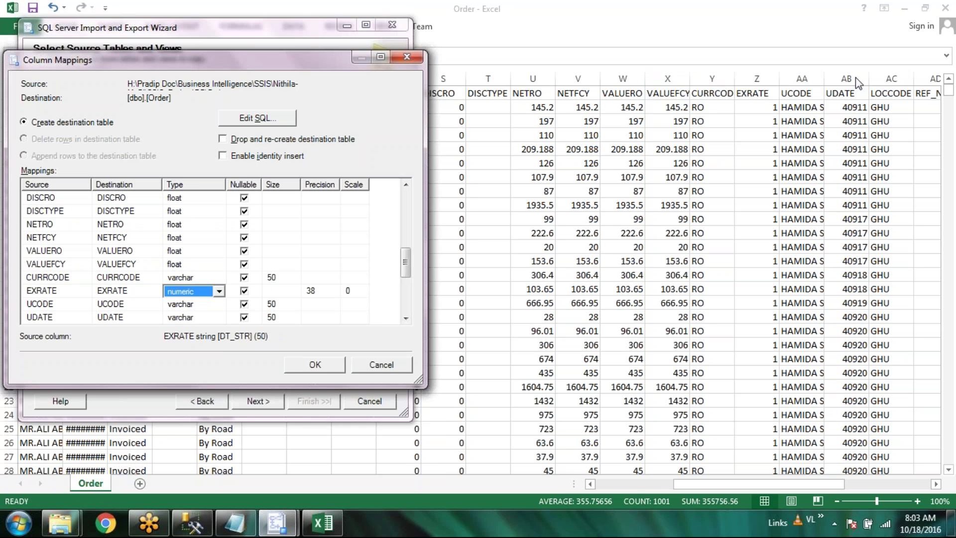
Set UDATE's type to date and scroll to the remaining mappings
{"action": "left_click", "coordinate": [209, 318]}
{"action": "left_click", "coordinate": [219, 318]}
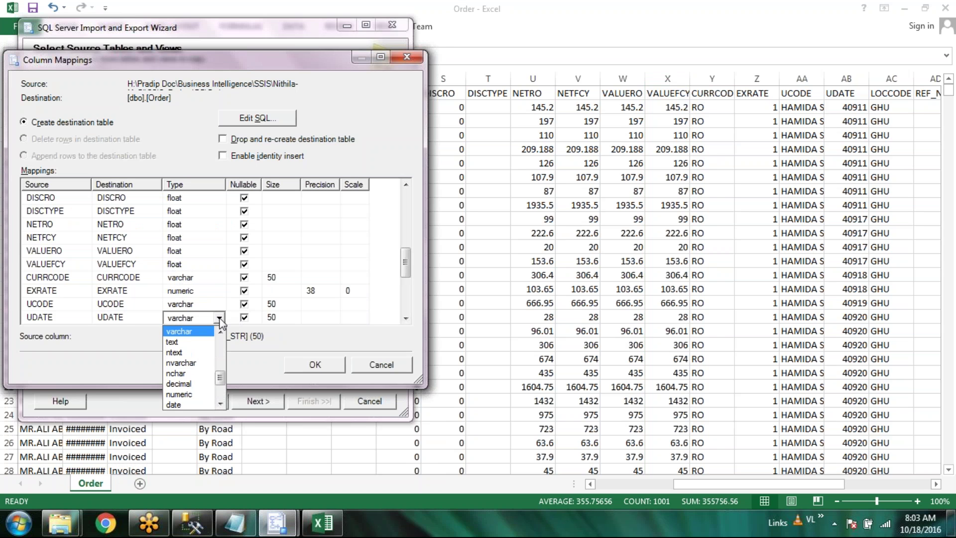
{"action": "left_click", "coordinate": [179, 404]}
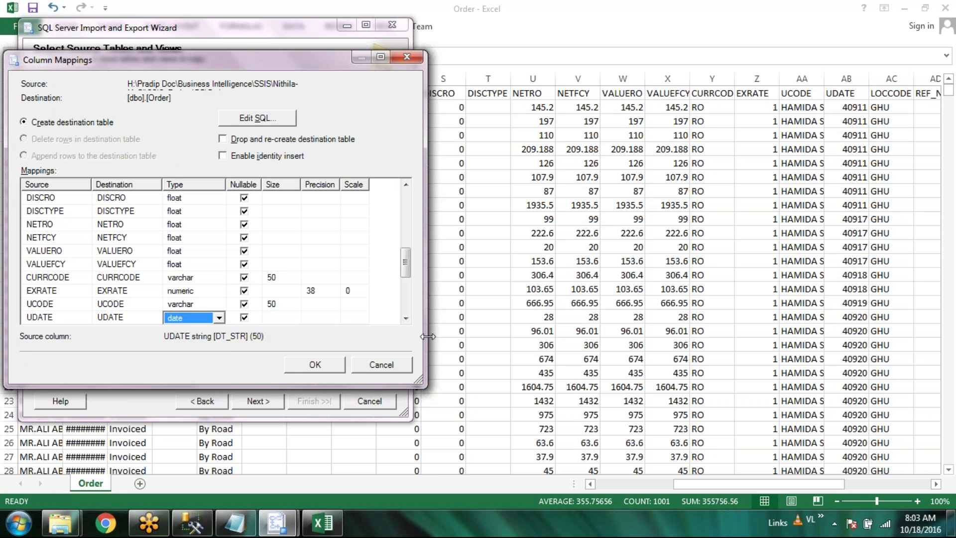
{"action": "left_click", "coordinate": [405, 318]}
{"action": "left_click", "coordinate": [405, 317]}
{"action": "left_click", "coordinate": [406, 317]}
{"action": "left_click", "coordinate": [406, 317]}
{"action": "left_click", "coordinate": [406, 318]}
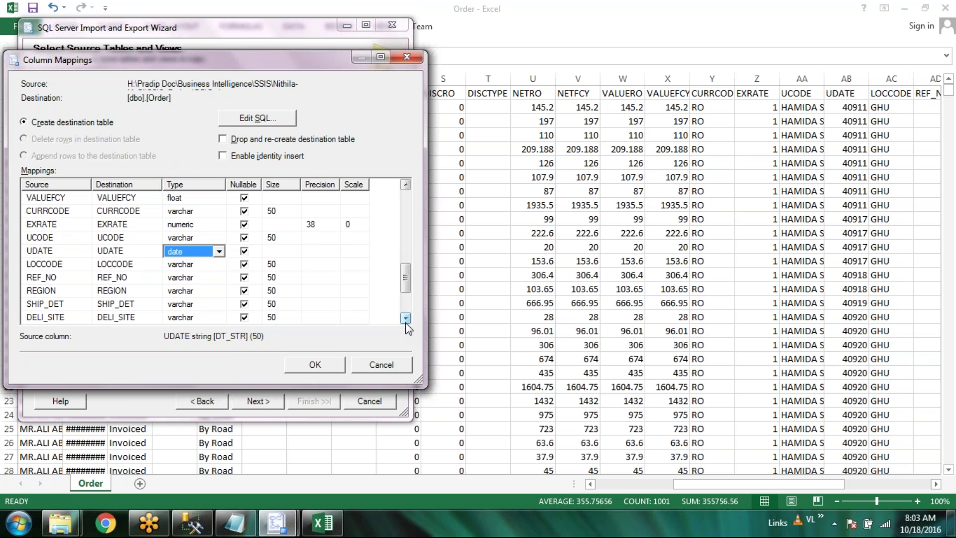
Format the UDATE column (AB) with the Date number category
{"action": "left_click", "coordinate": [762, 486]}
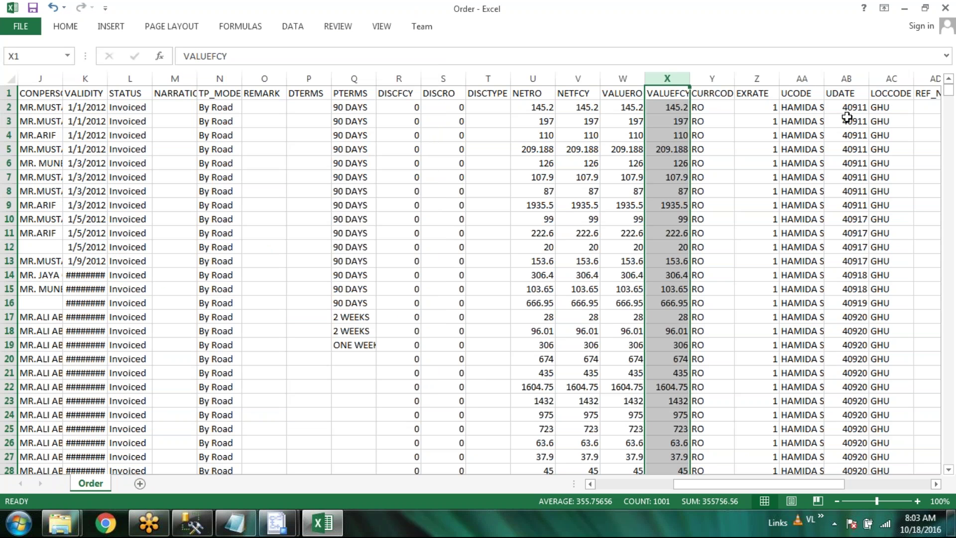
{"action": "left_click", "coordinate": [847, 77]}
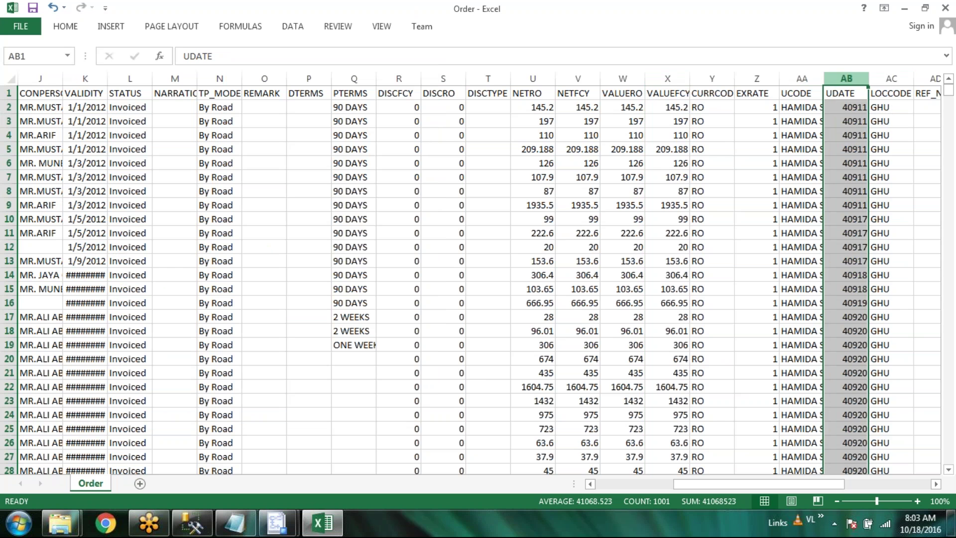
{"action": "right_click", "coordinate": [848, 77]}
{"action": "key", "text": "Escape"}
{"action": "key", "text": "ctrl+1"}
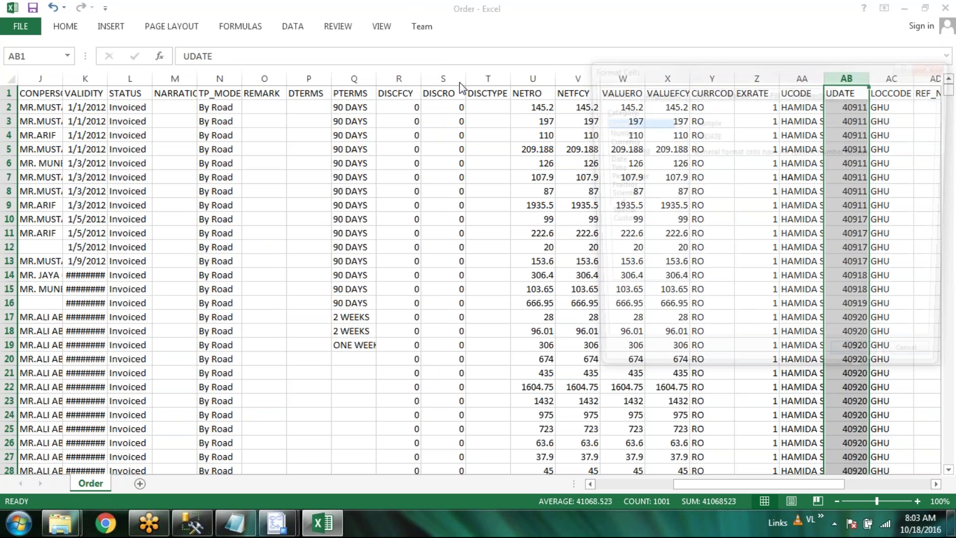
{"action": "left_click", "coordinate": [607, 158]}
{"action": "left_click", "coordinate": [863, 368]}
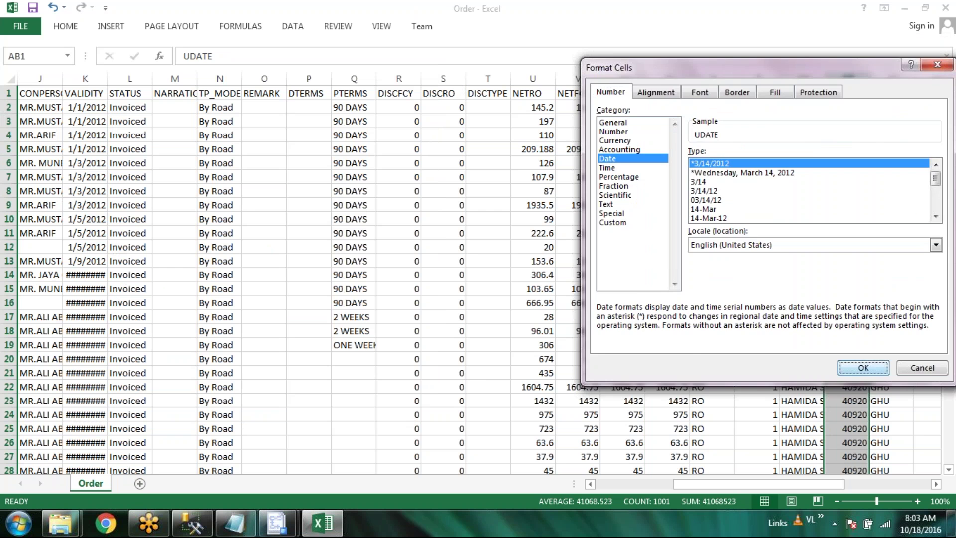
Save the Order file, keeping CSV format
{"action": "key", "text": "ctrl+s"}
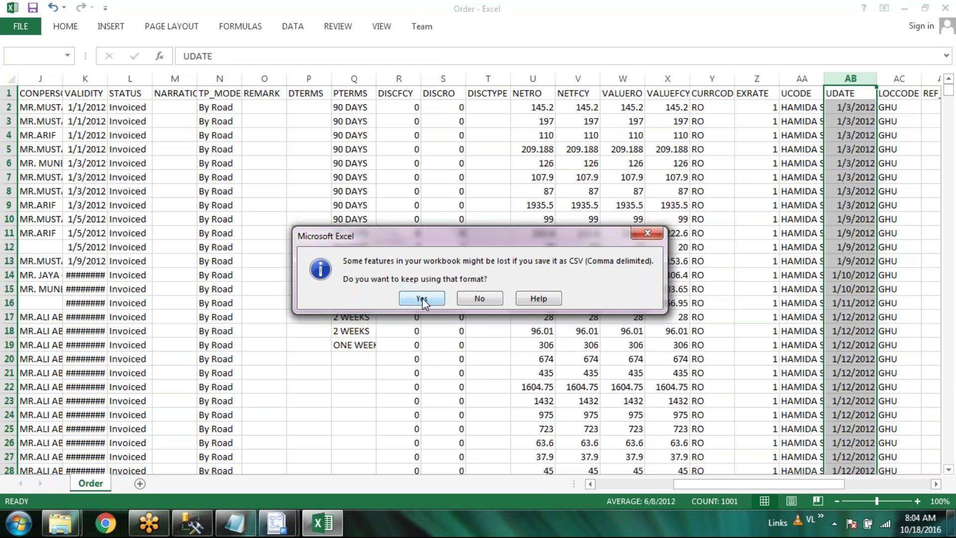
{"action": "left_click", "coordinate": [422, 298]}
{"action": "left_click_drag", "start_coordinate": [763, 482], "coordinate": [840, 490]}
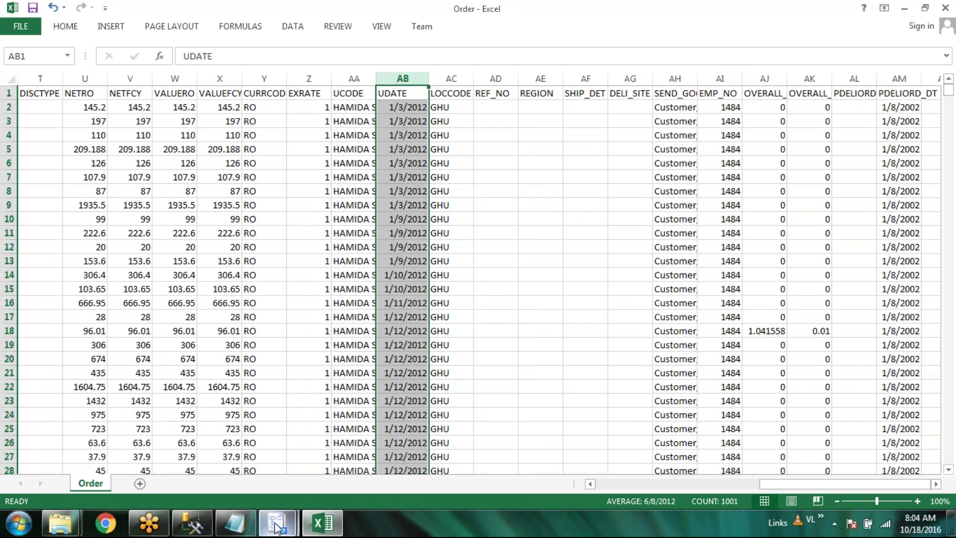
{"action": "left_click", "coordinate": [276, 522]}
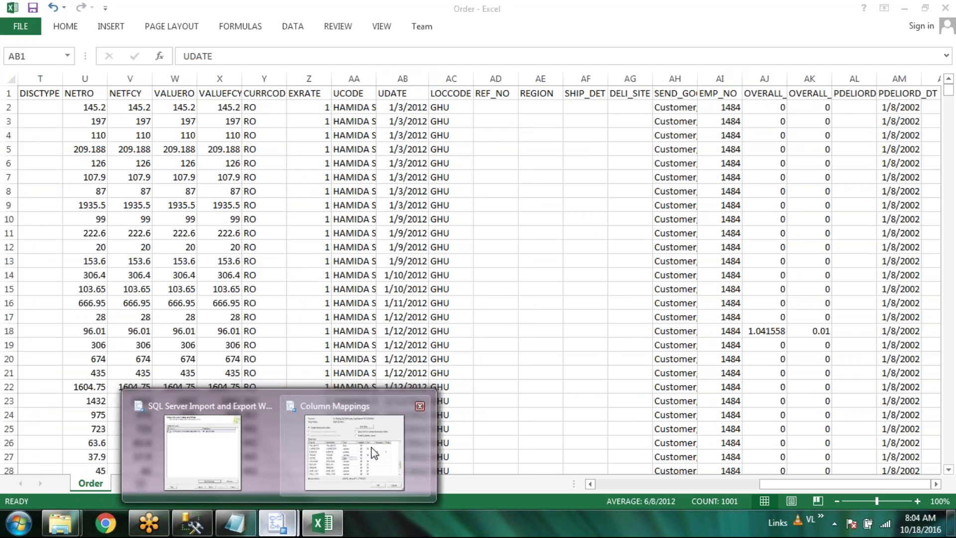
Set PDELIORD_DT's type to date and EMP_NO's to numeric (38, 0)
{"action": "left_click", "coordinate": [374, 453]}
{"action": "left_click", "coordinate": [405, 319]}
{"action": "left_click", "coordinate": [405, 319]}
{"action": "left_click", "coordinate": [405, 319]}
{"action": "left_click", "coordinate": [406, 318]}
{"action": "left_click", "coordinate": [406, 319]}
{"action": "left_click", "coordinate": [405, 319]}
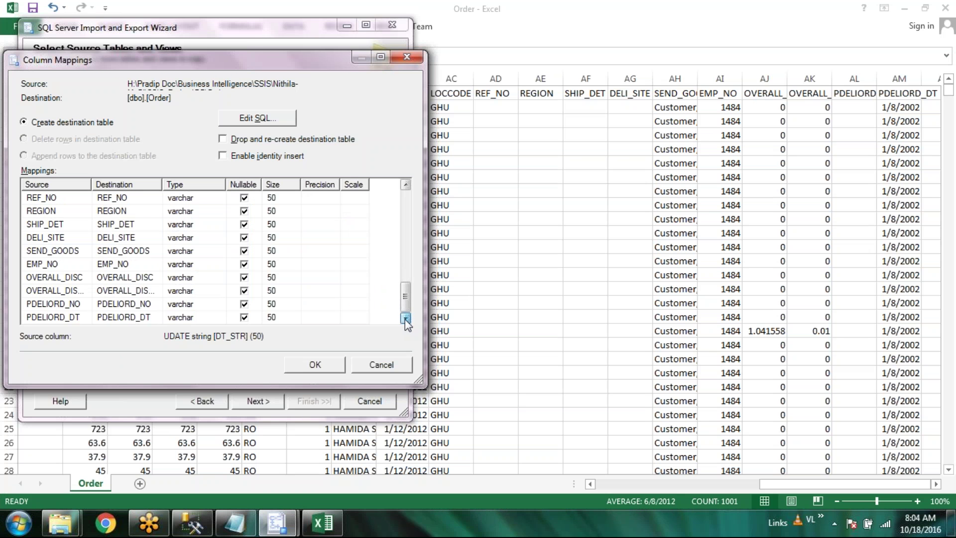
{"action": "left_click", "coordinate": [199, 318]}
{"action": "left_click", "coordinate": [219, 319]}
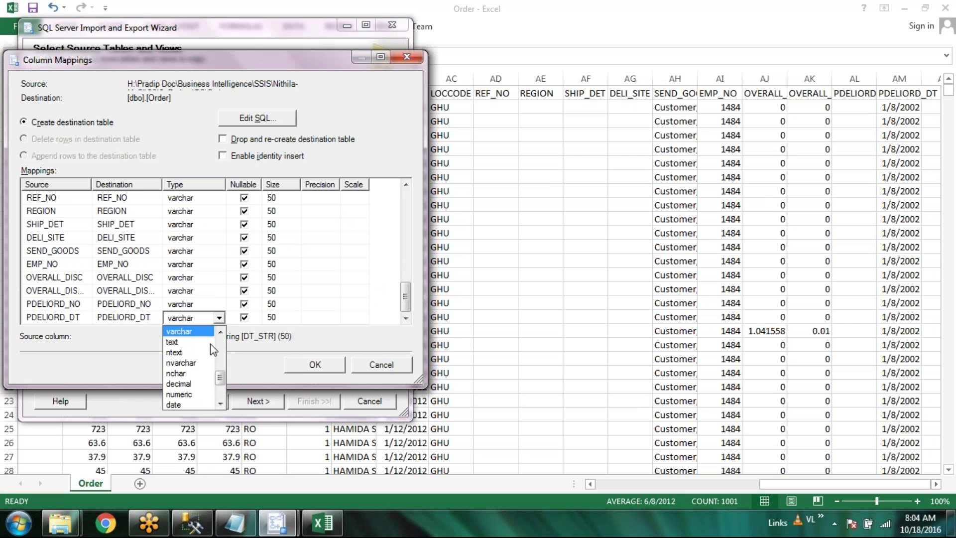
{"action": "left_click", "coordinate": [197, 404]}
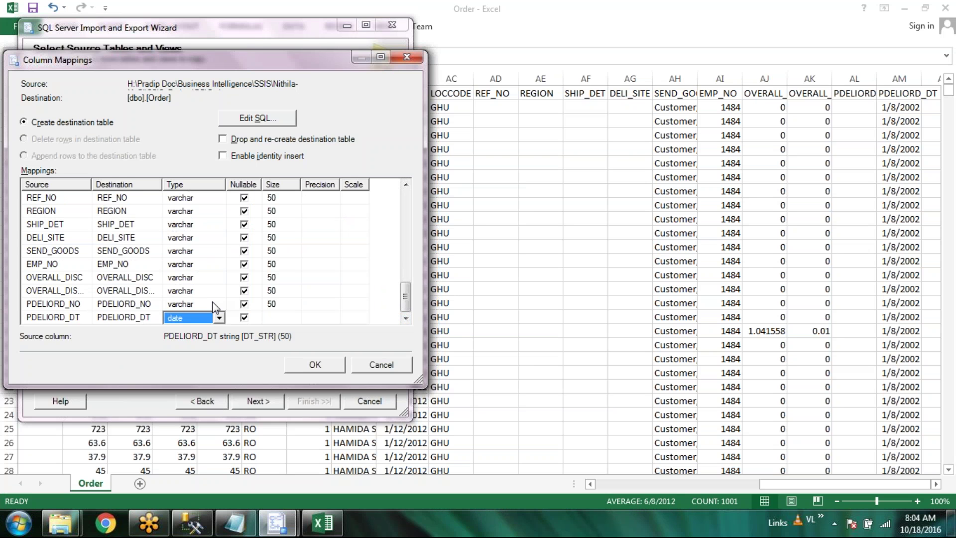
{"action": "left_click", "coordinate": [218, 264]}
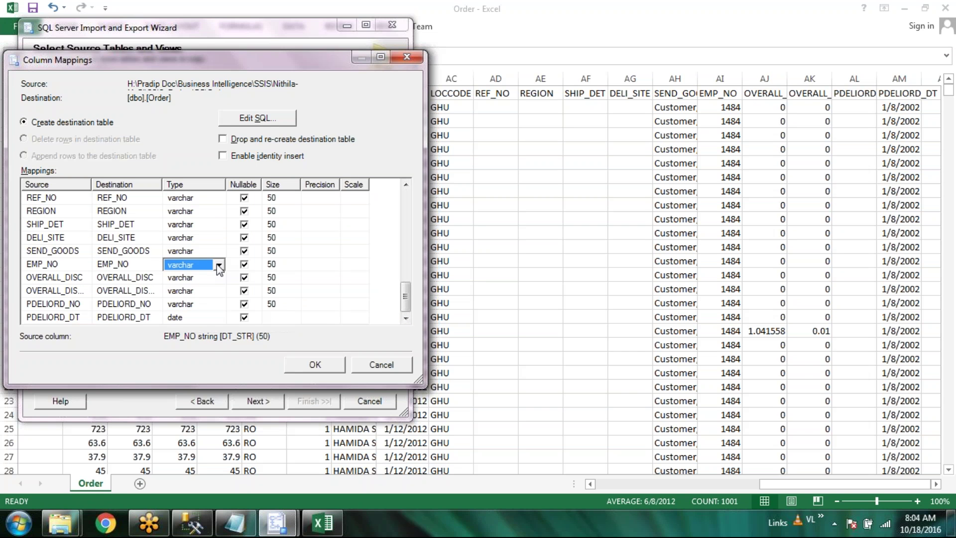
{"action": "left_click", "coordinate": [219, 267]}
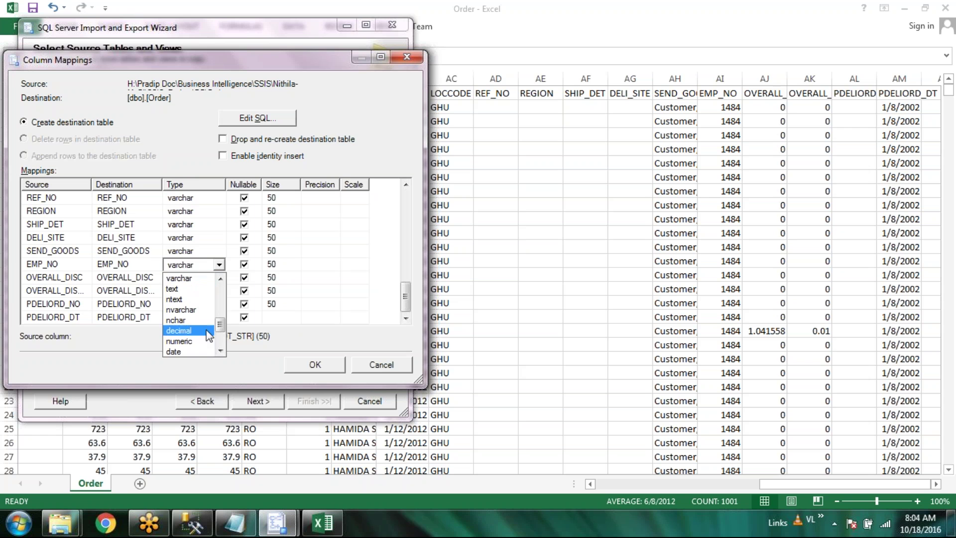
{"action": "left_click", "coordinate": [197, 341]}
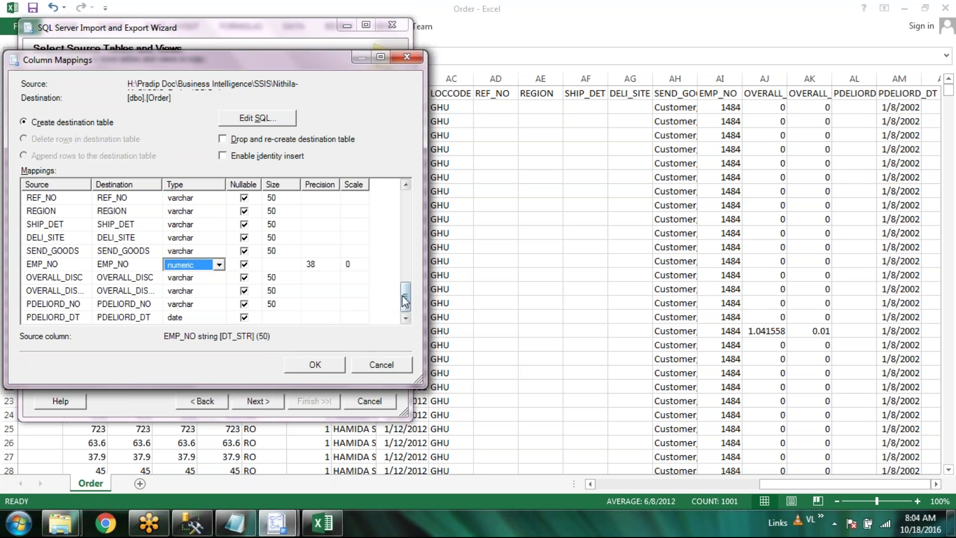
{"action": "left_click_drag", "start_coordinate": [405, 297], "coordinate": [426, 319]}
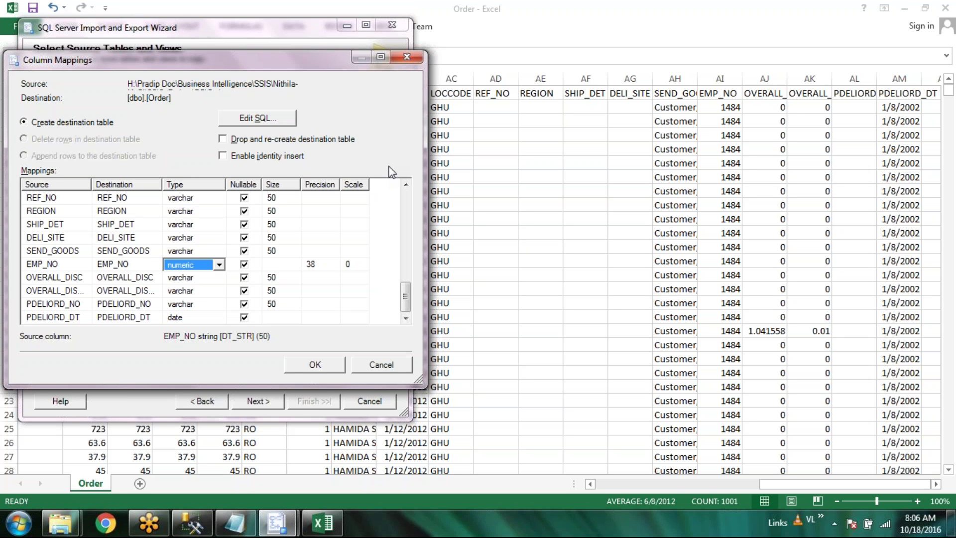
Accept the Order column mappings with EMP_NO kept as numeric(38,0)
{"action": "left_click", "coordinate": [325, 365]}
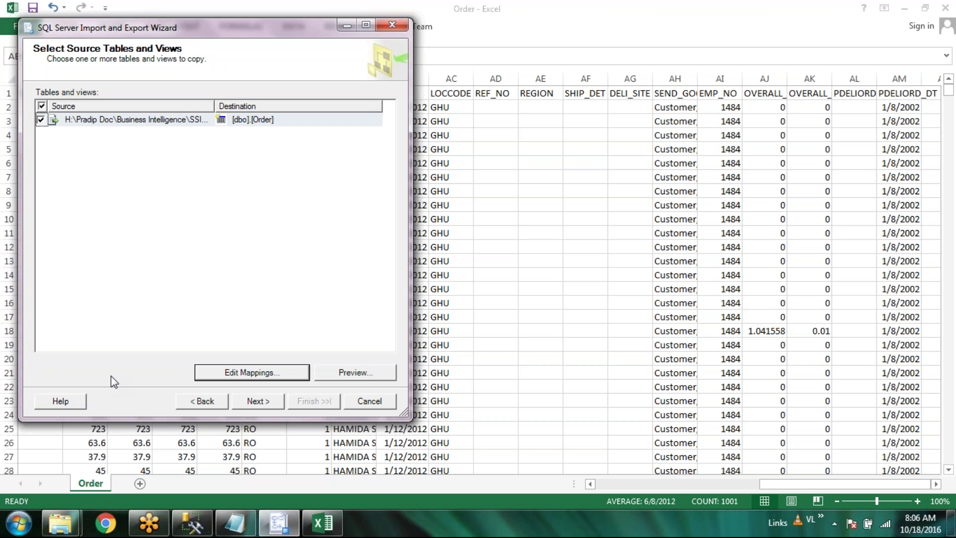
Switch between the import wizard and Management Studio, leaving Management Studio in front
{"action": "left_click", "coordinate": [184, 532]}
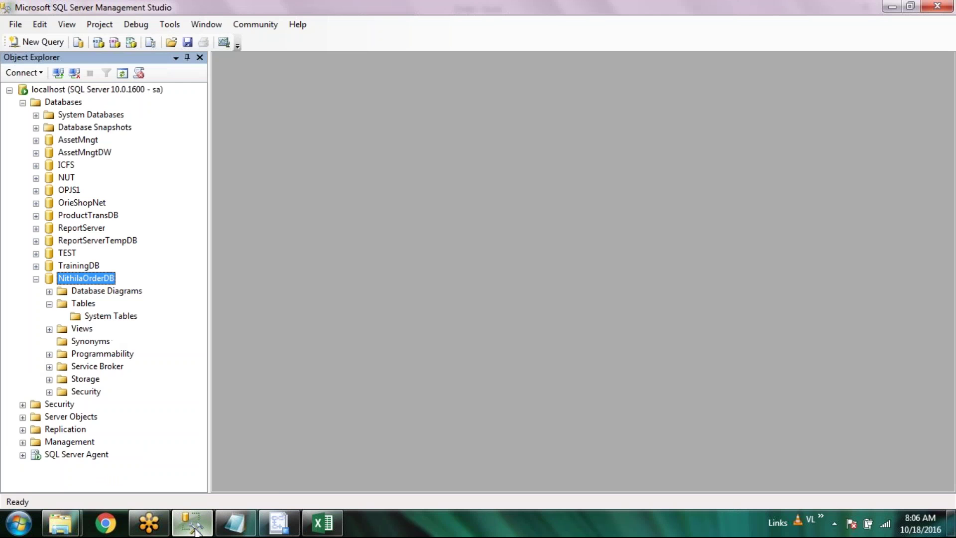
{"action": "mouse_move", "coordinate": [195, 532]}
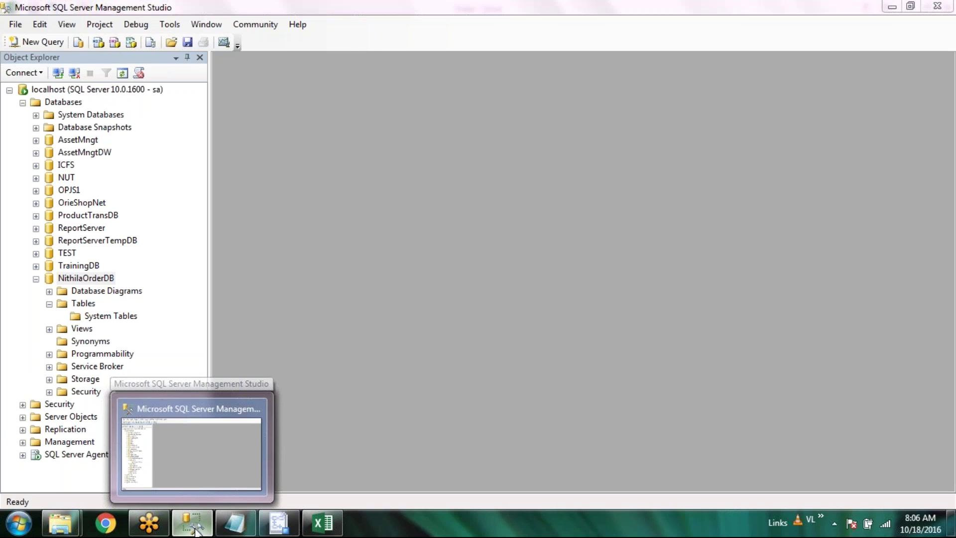
{"action": "left_click", "coordinate": [195, 532]}
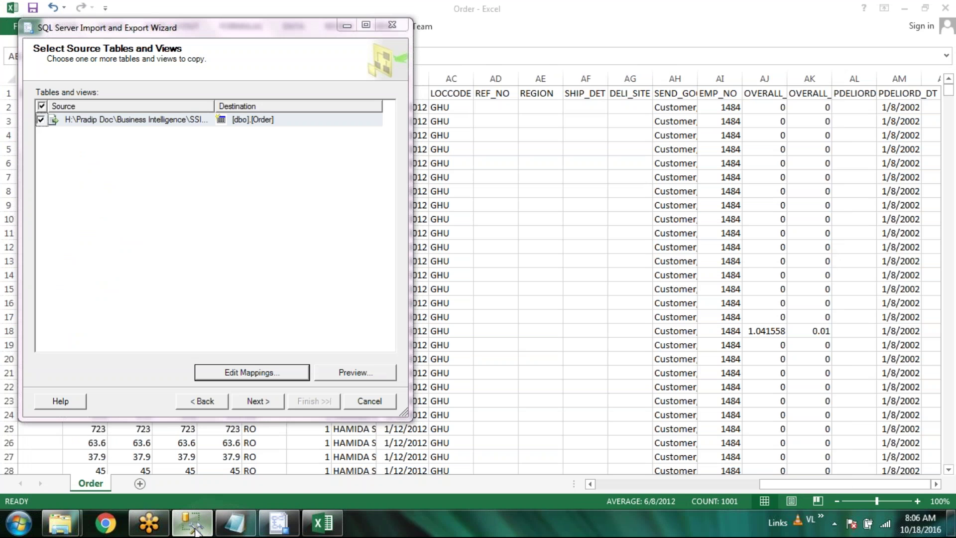
{"action": "left_click", "coordinate": [195, 531]}
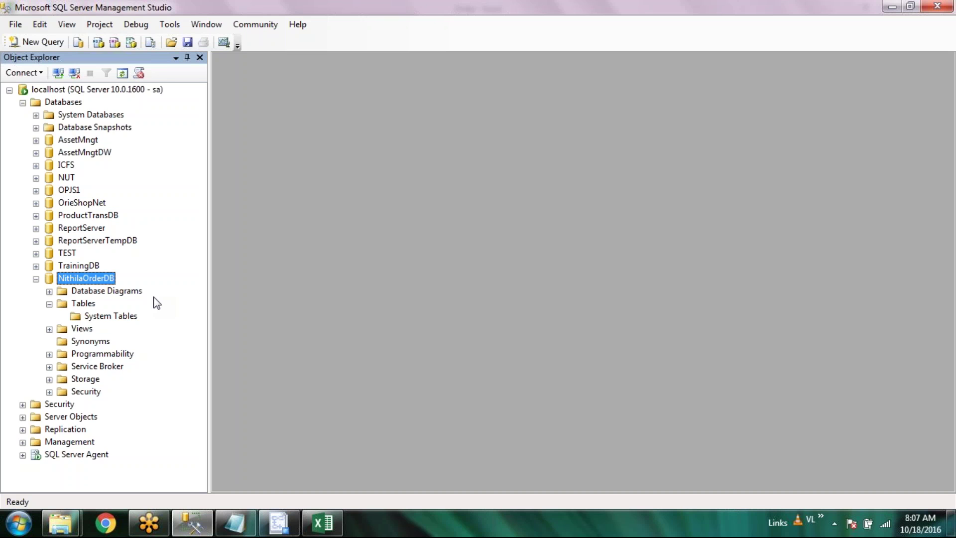
Bring the import wizard forward and review the Order data type mappings
{"action": "left_click", "coordinate": [278, 523]}
{"action": "left_click", "coordinate": [257, 402]}
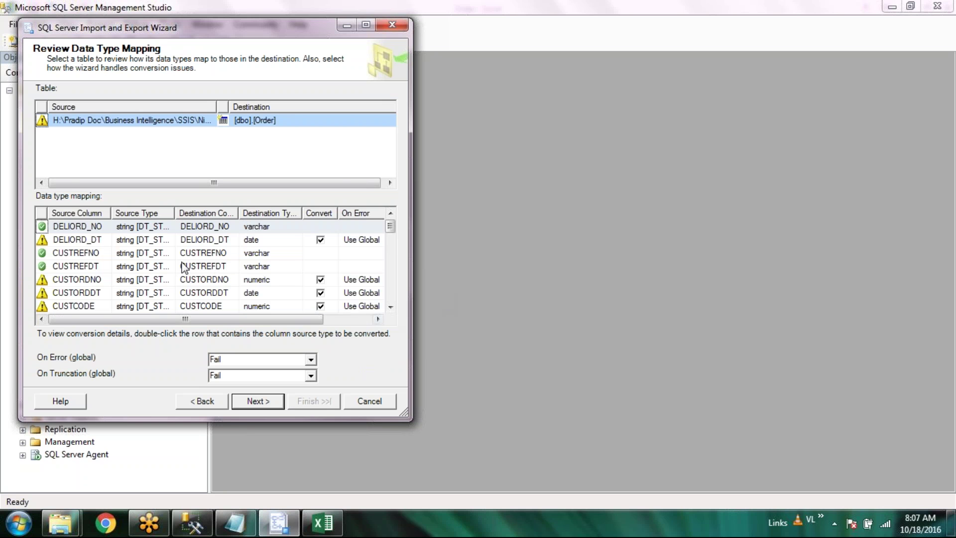
{"action": "left_click", "coordinate": [392, 307]}
{"action": "left_click", "coordinate": [392, 307]}
{"action": "left_click", "coordinate": [392, 306]}
{"action": "left_click", "coordinate": [392, 306]}
{"action": "left_click", "coordinate": [392, 307]}
{"action": "left_click", "coordinate": [392, 307]}
{"action": "left_click", "coordinate": [390, 306]}
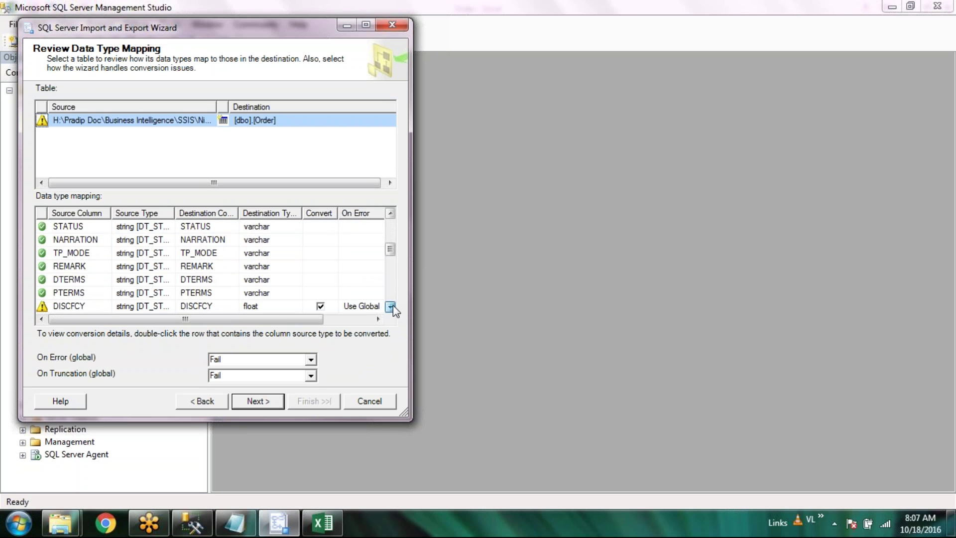
{"action": "left_click", "coordinate": [390, 307]}
{"action": "left_click", "coordinate": [391, 306]}
Run the Order copy from the wizard, then close it after the Pre-execute error
{"action": "left_click", "coordinate": [267, 404]}
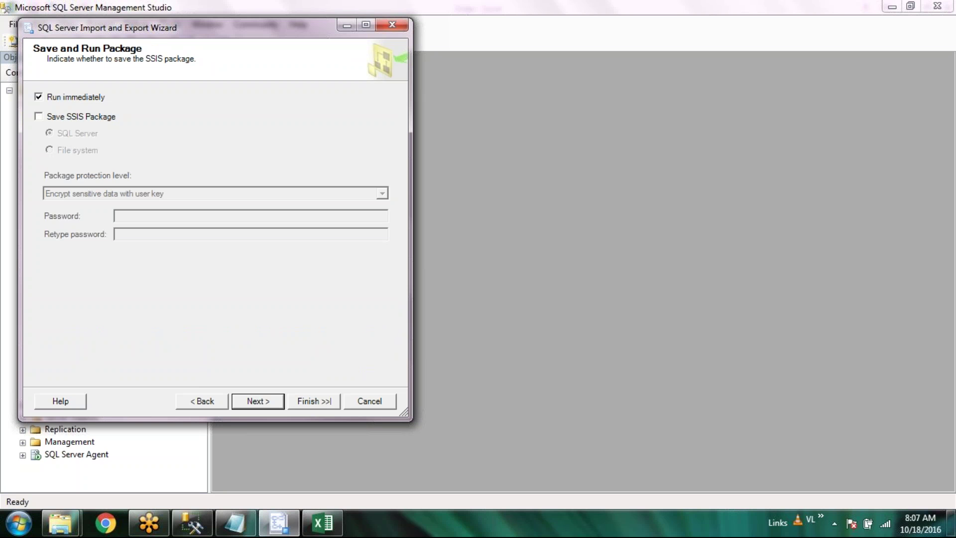
{"action": "left_click", "coordinate": [267, 404]}
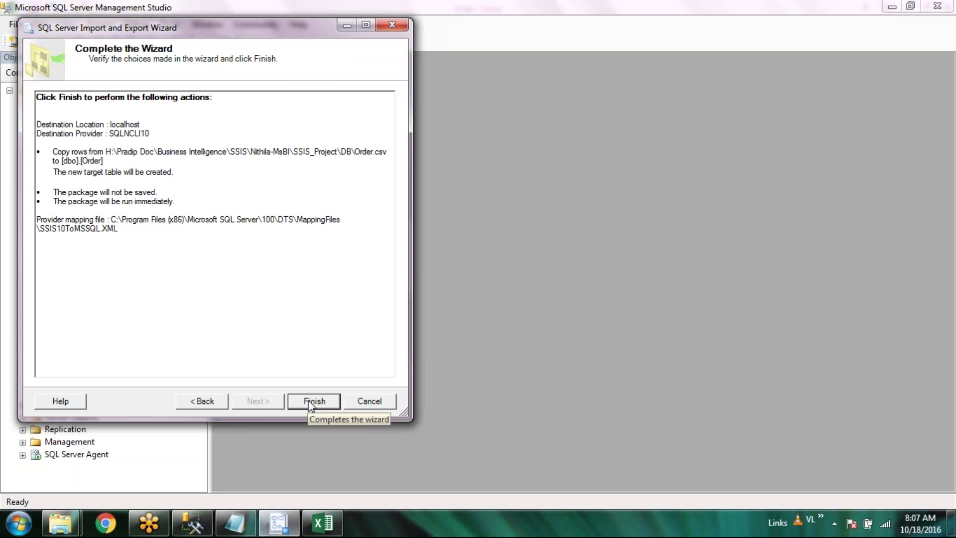
{"action": "left_click", "coordinate": [313, 401]}
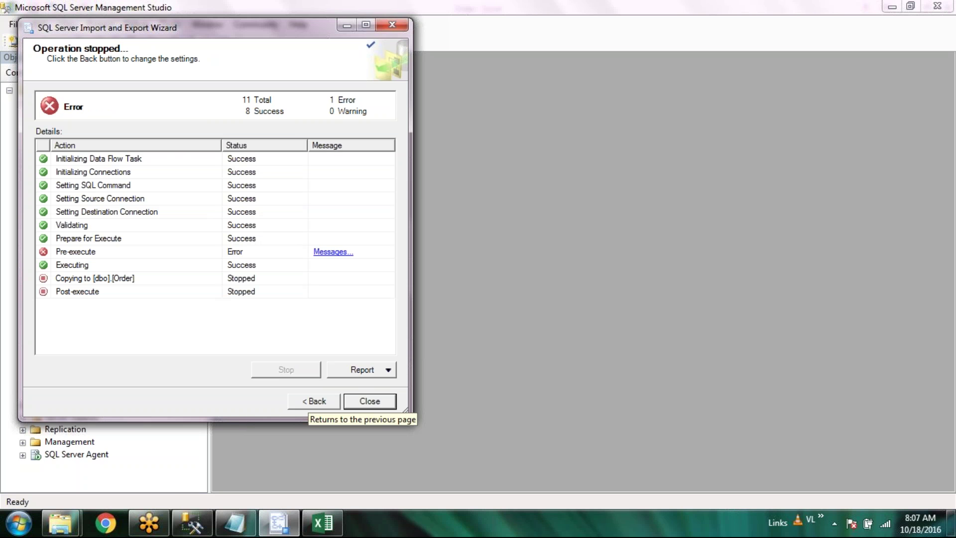
{"action": "left_click", "coordinate": [370, 404]}
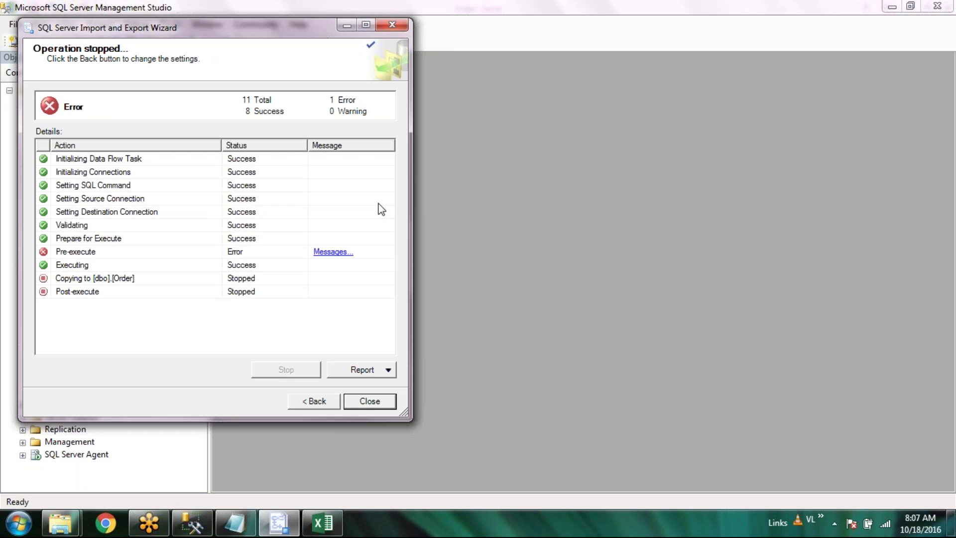
Exit the import wizard and refresh NithilaOrderDB's Tables folder to show dbo.Order
{"action": "left_click", "coordinate": [330, 249]}
{"action": "left_click", "coordinate": [81, 303]}
{"action": "right_click", "coordinate": [81, 303]}
{"action": "left_click", "coordinate": [114, 389]}
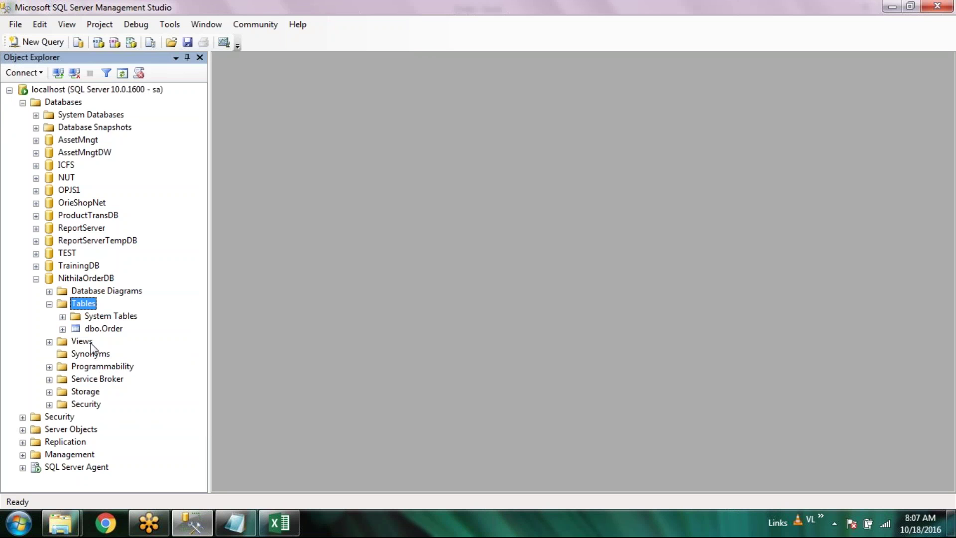
Open dbo.Order's top 200 rows for editing and delete the dbo.Order table
{"action": "left_click", "coordinate": [104, 329]}
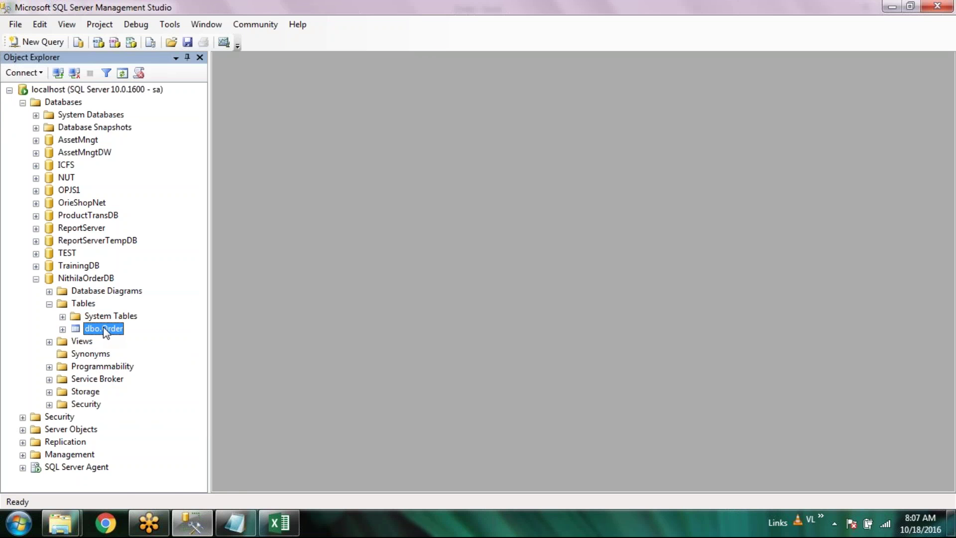
{"action": "right_click", "coordinate": [104, 330]}
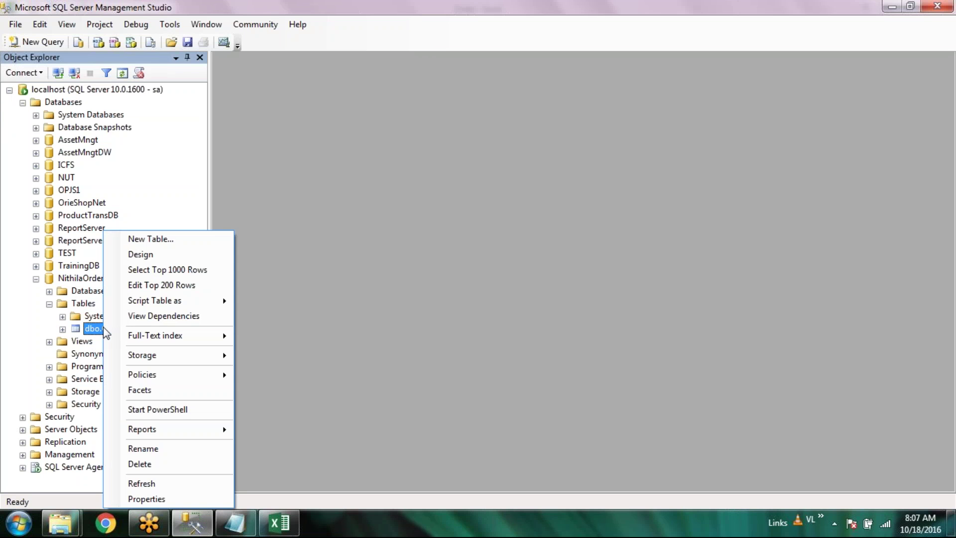
{"action": "left_click", "coordinate": [162, 284]}
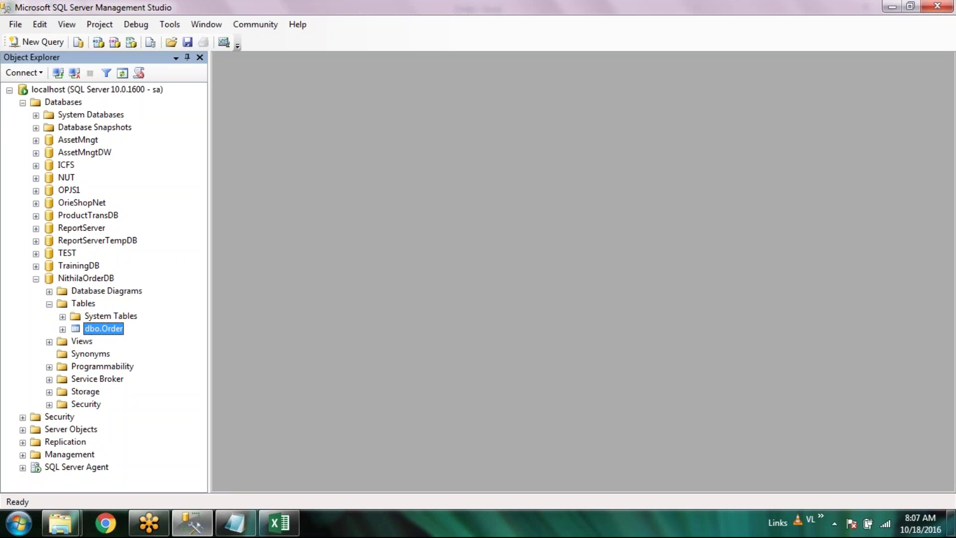
{"action": "key", "text": "Delete"}
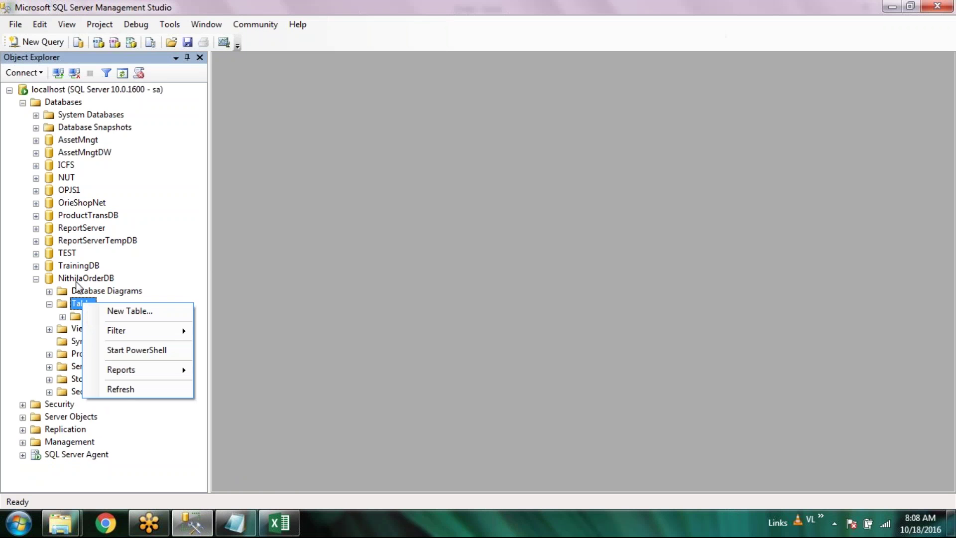
{"action": "right_click", "coordinate": [76, 278]}
{"action": "mouse_move", "coordinate": [167, 339]}
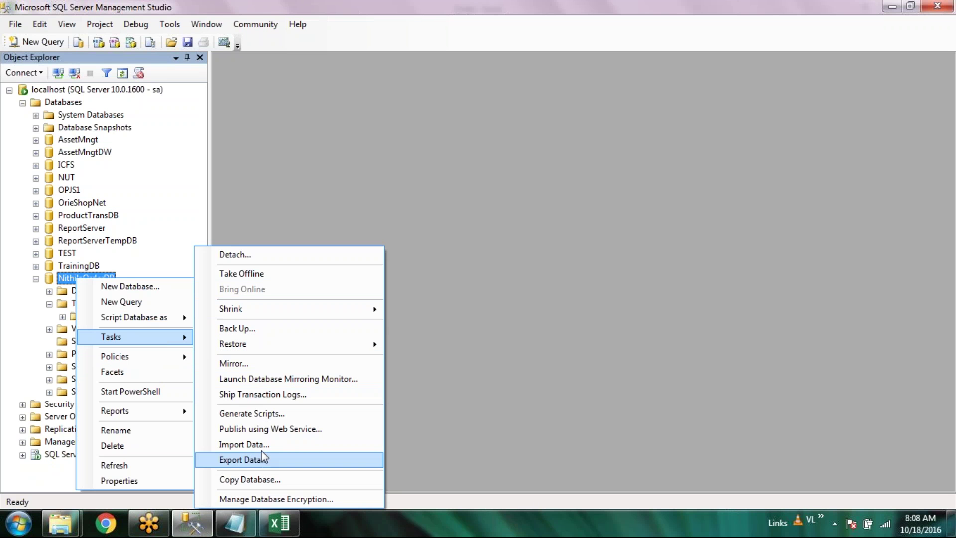
Start importing into NithilaOrderDB with the Order file as a flat file source
{"action": "left_click", "coordinate": [244, 444]}
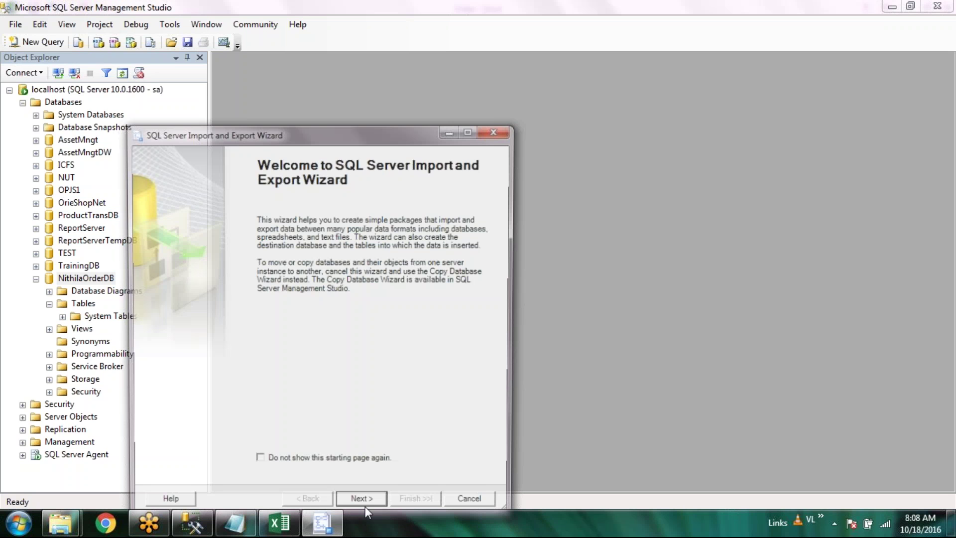
{"action": "left_click", "coordinate": [373, 502]}
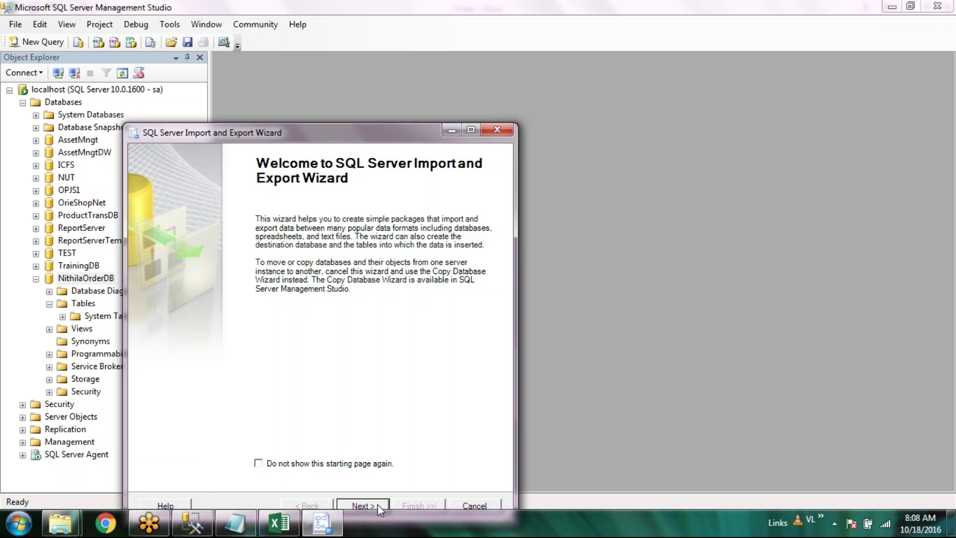
{"action": "left_click", "coordinate": [497, 205]}
{"action": "scroll", "coordinate": [449, 223], "scroll_direction": "up", "scroll_amount": 2}
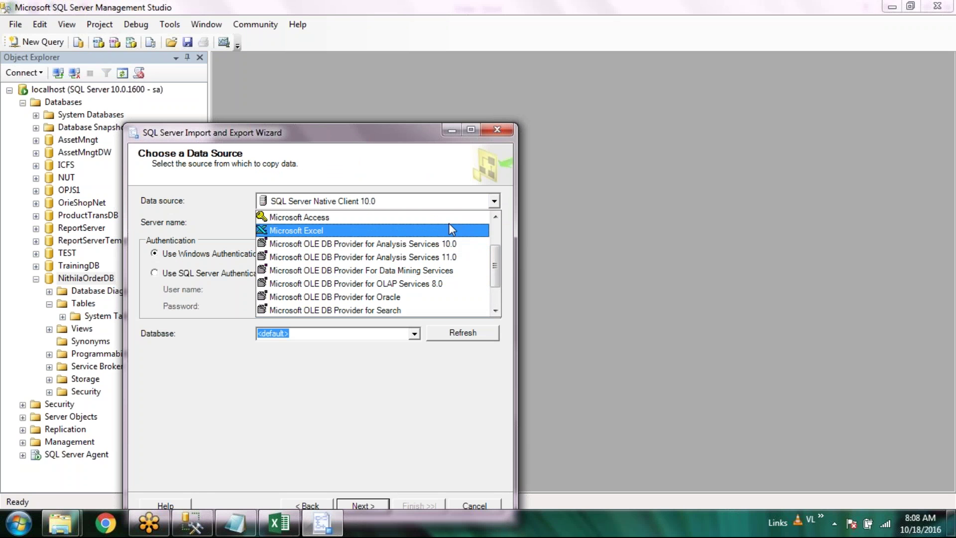
{"action": "left_click", "coordinate": [376, 243]}
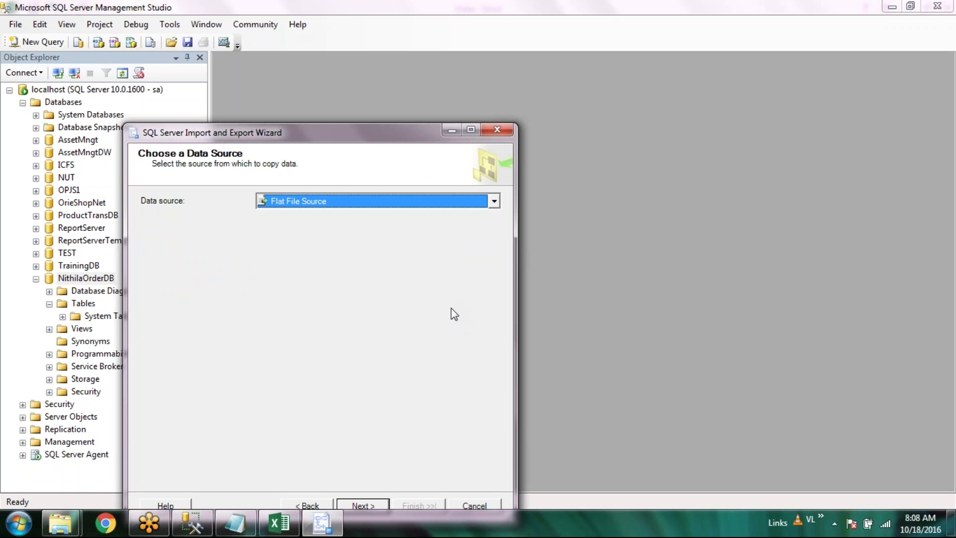
{"action": "left_click", "coordinate": [468, 254]}
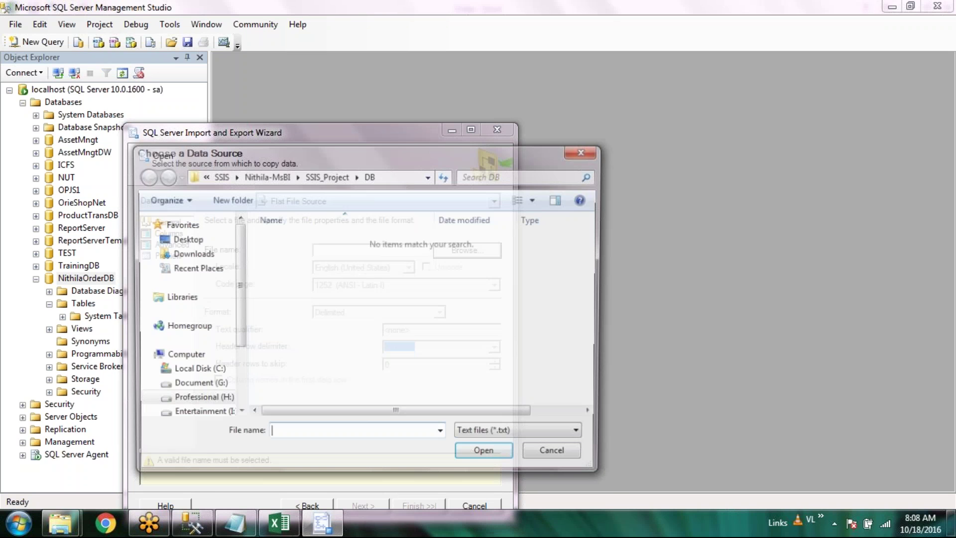
{"action": "double_click", "coordinate": [319, 235]}
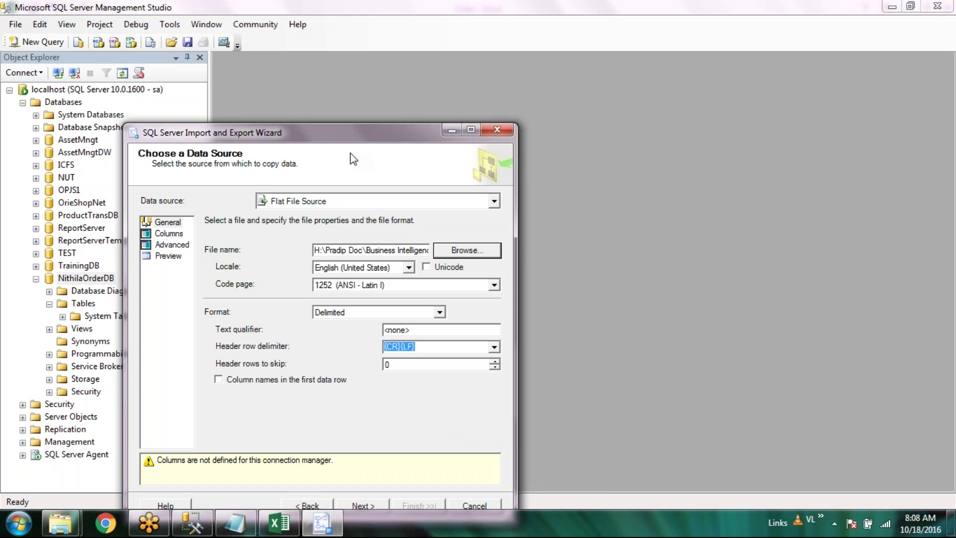
Accept the default destination and tables, run the import, and exit the wizard
{"action": "key", "text": "Return"}
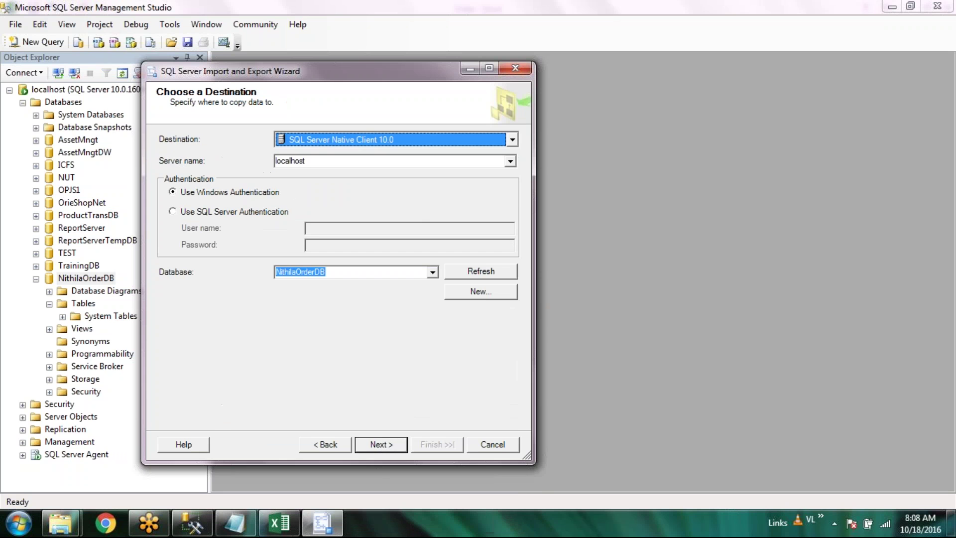
{"action": "key", "text": "Return"}
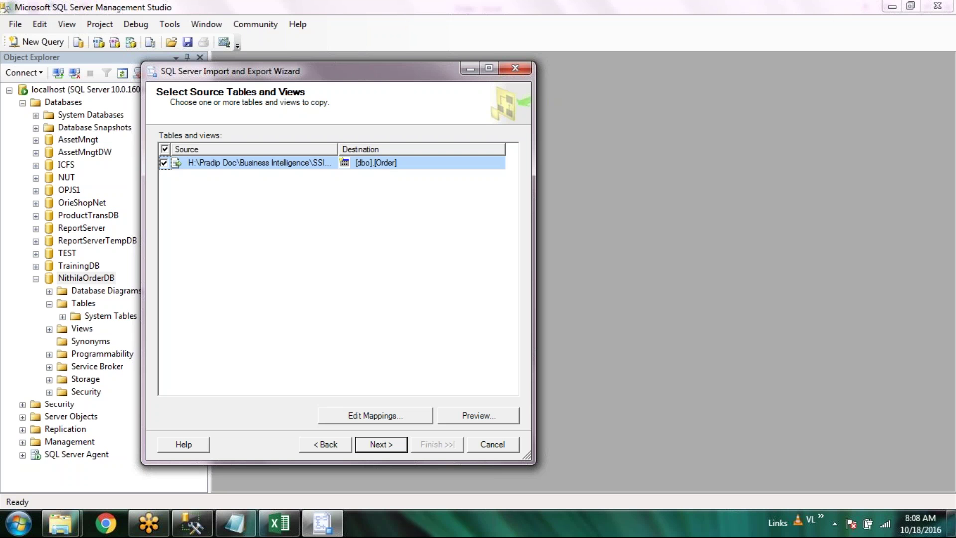
{"action": "key", "text": "Return"}
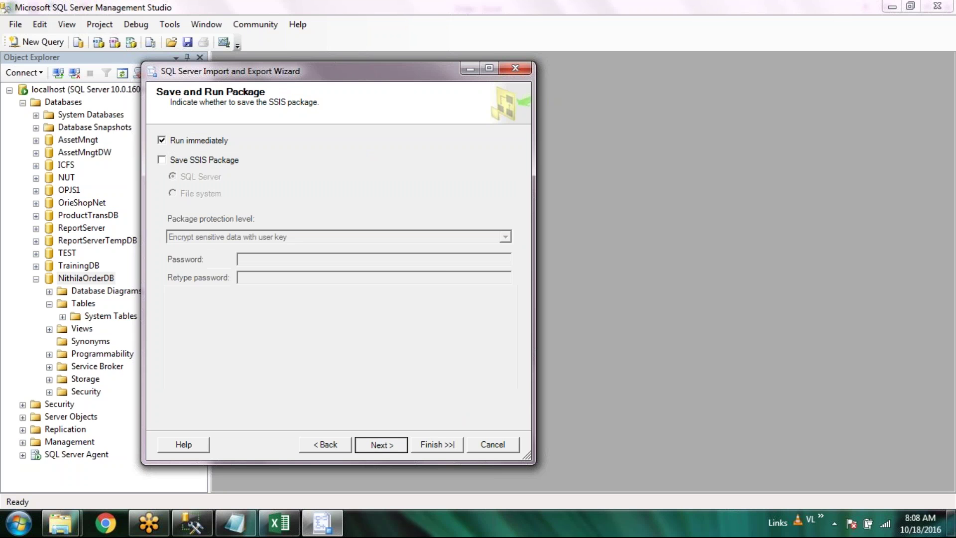
{"action": "key", "text": "Return"}
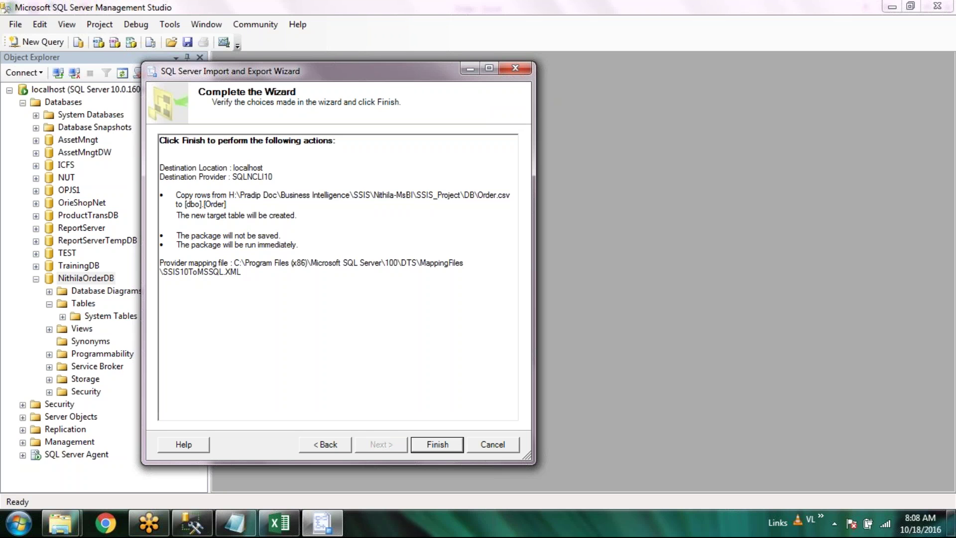
{"action": "left_click", "coordinate": [450, 447]}
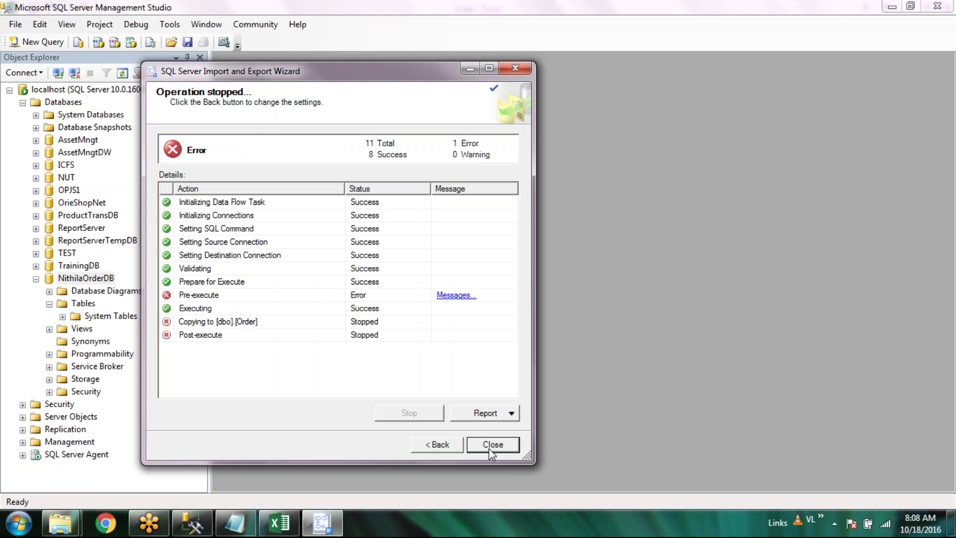
{"action": "left_click", "coordinate": [492, 444]}
{"action": "left_click", "coordinate": [458, 288]}
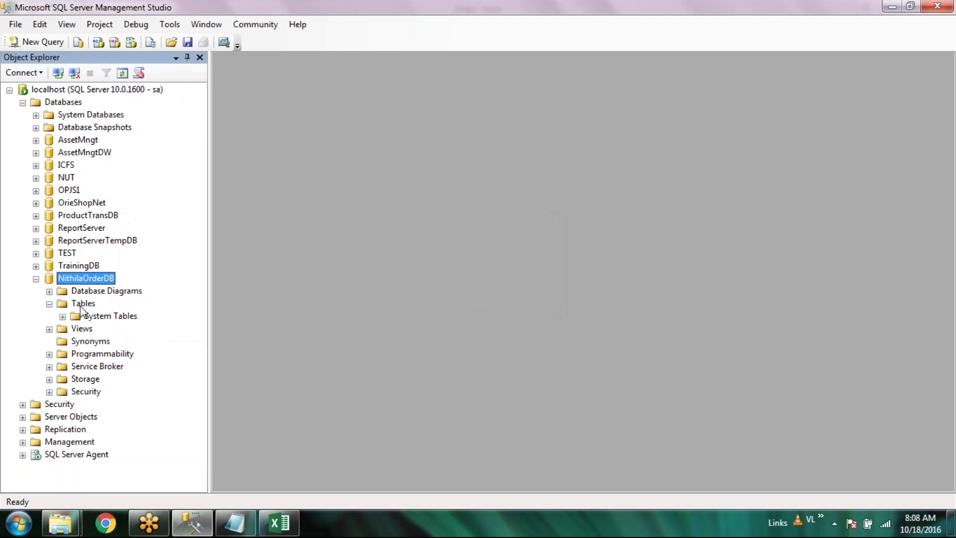
Refresh Tables, check dbo.Order's empty rows, then delete the dbo.Order table
{"action": "right_click", "coordinate": [81, 305]}
{"action": "left_click", "coordinate": [137, 389]}
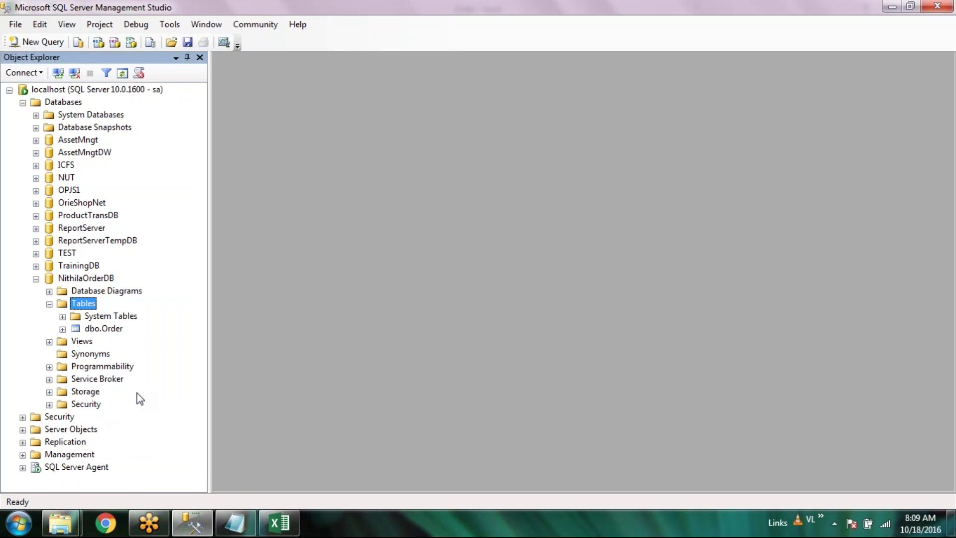
{"action": "left_click", "coordinate": [103, 330]}
{"action": "right_click", "coordinate": [103, 329]}
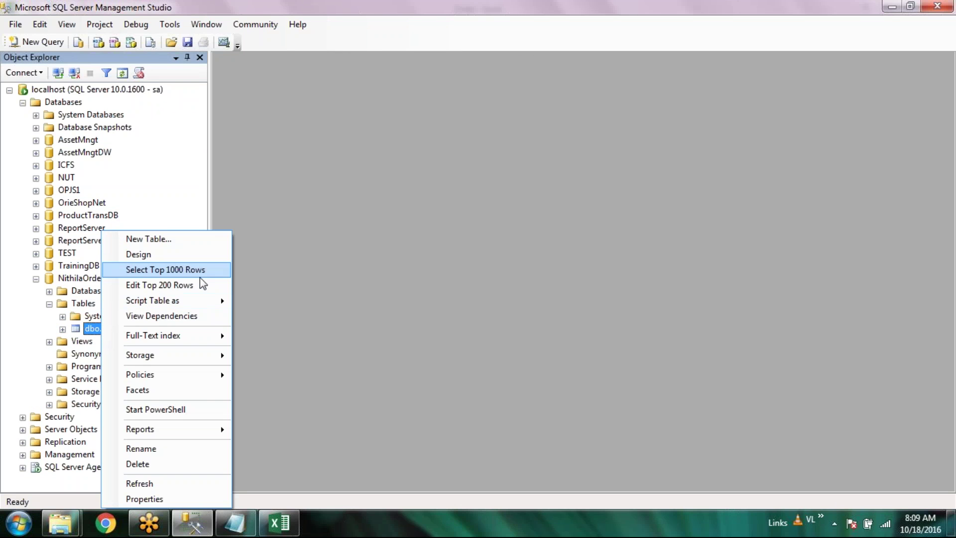
{"action": "left_click", "coordinate": [196, 285]}
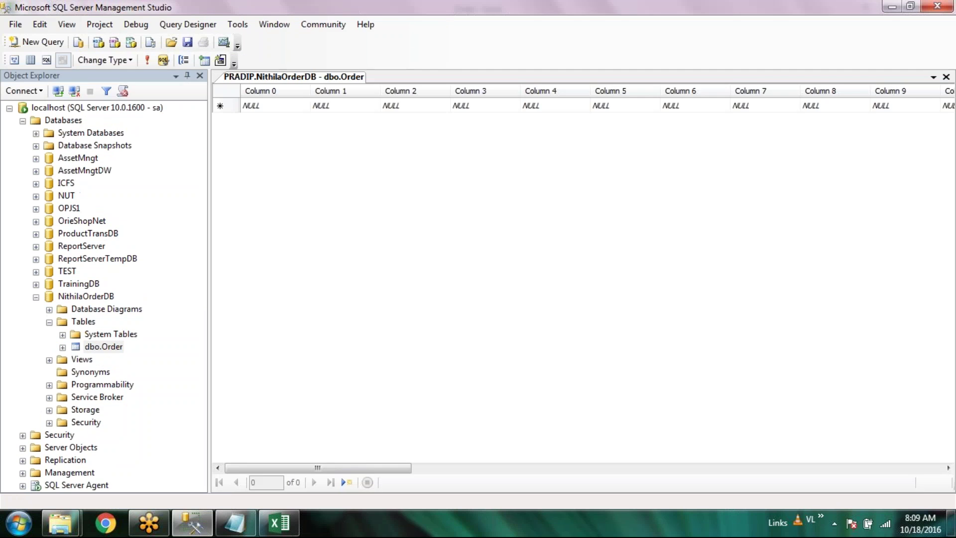
{"action": "left_click", "coordinate": [947, 78]}
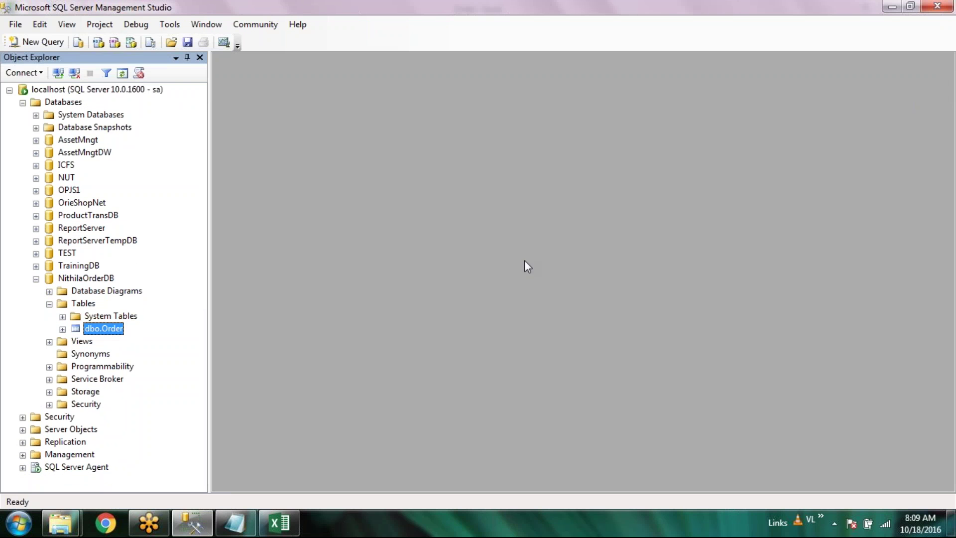
{"action": "right_click", "coordinate": [99, 330]}
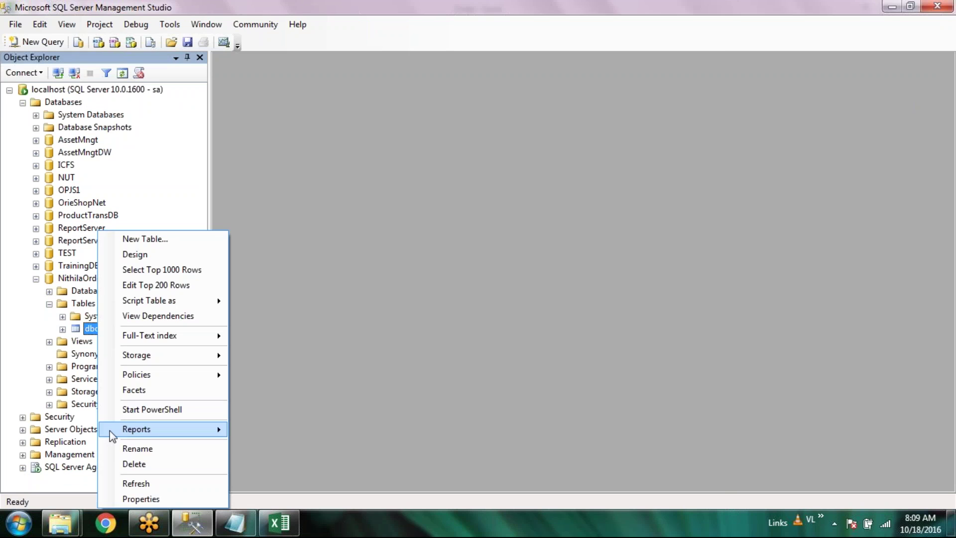
{"action": "left_click", "coordinate": [133, 464]}
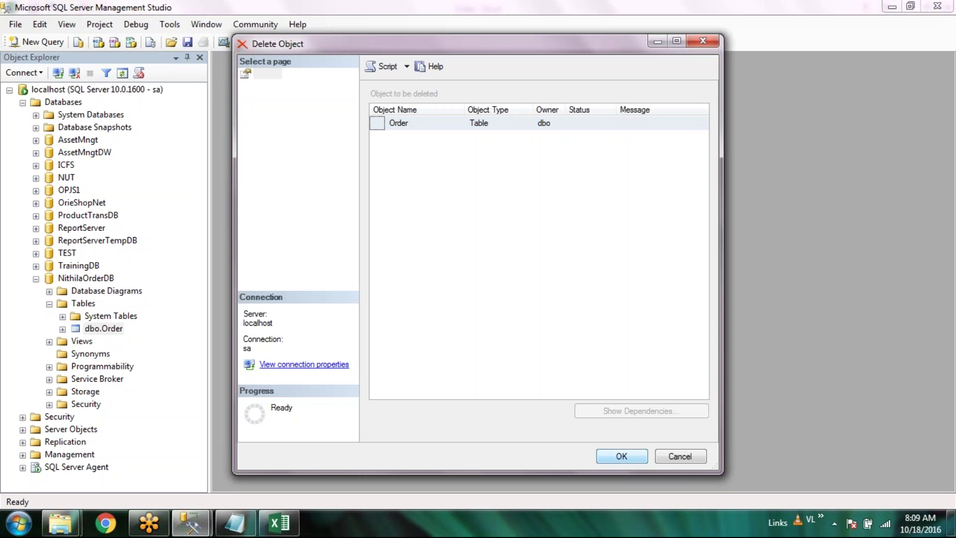
{"action": "left_click", "coordinate": [622, 455]}
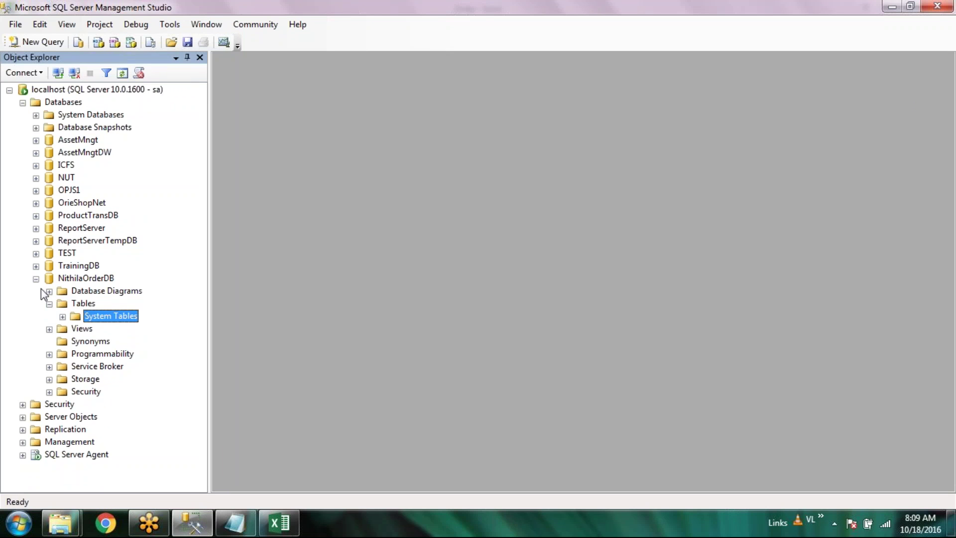
Collapse and re-expand NithilaOrderDB's Tables folder, select the database, and open the Start menu
{"action": "left_click", "coordinate": [49, 304]}
{"action": "left_click", "coordinate": [50, 304]}
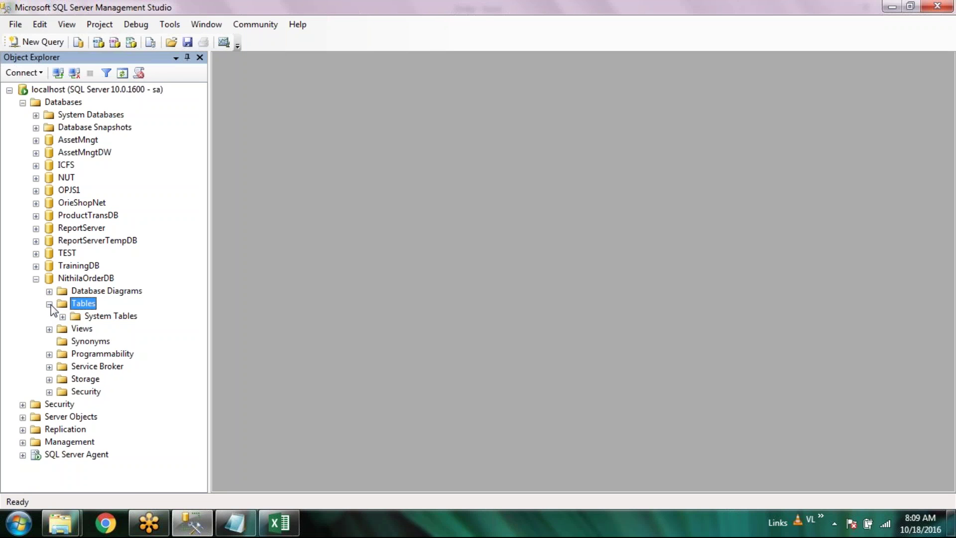
{"action": "left_click", "coordinate": [95, 279]}
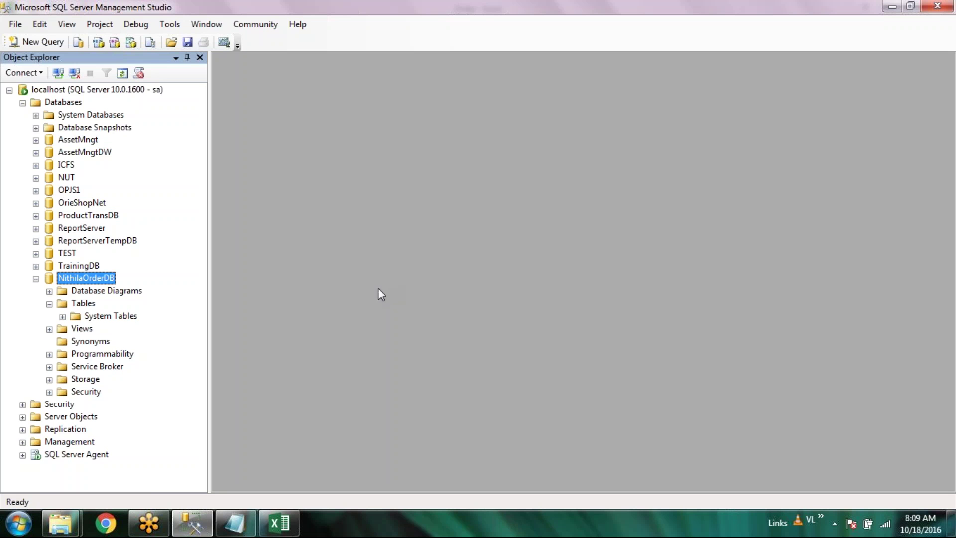
{"action": "left_click", "coordinate": [19, 523]}
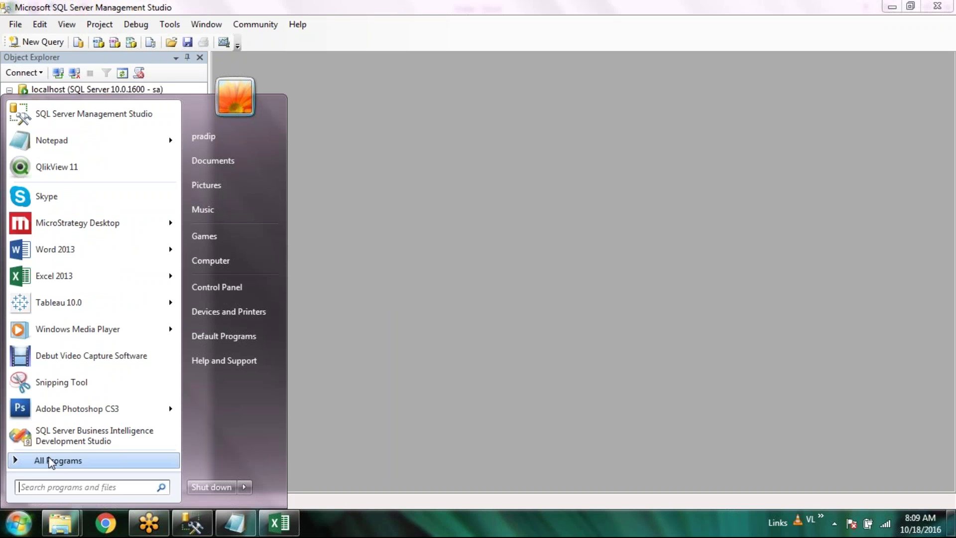
Launch SQL Server Business Intelligence Development Studio from All Programs > Microsoft SQL Server 2008
{"action": "left_click", "coordinate": [50, 460]}
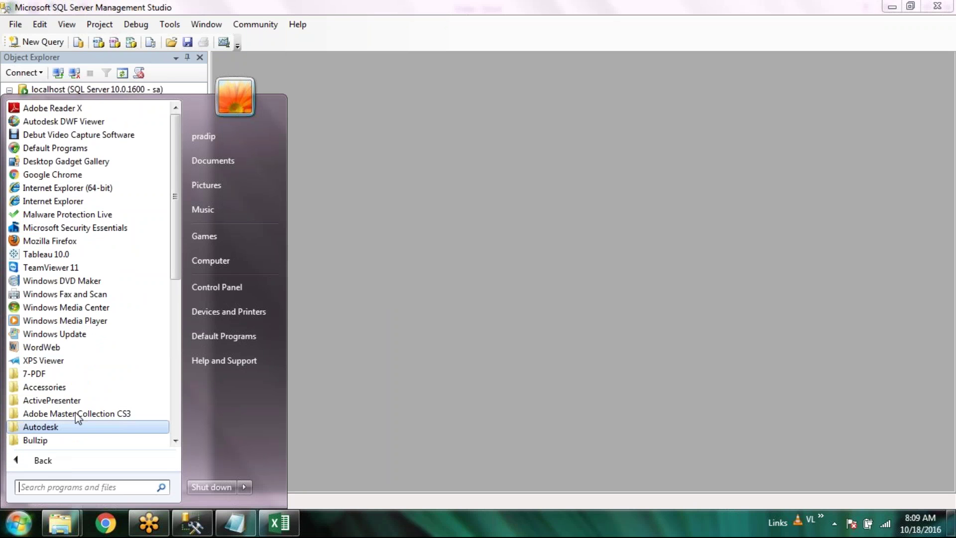
{"action": "scroll", "coordinate": [124, 294], "scroll_direction": "down", "scroll_amount": 1}
{"action": "scroll", "coordinate": [70, 279], "scroll_direction": "down", "scroll_amount": 5}
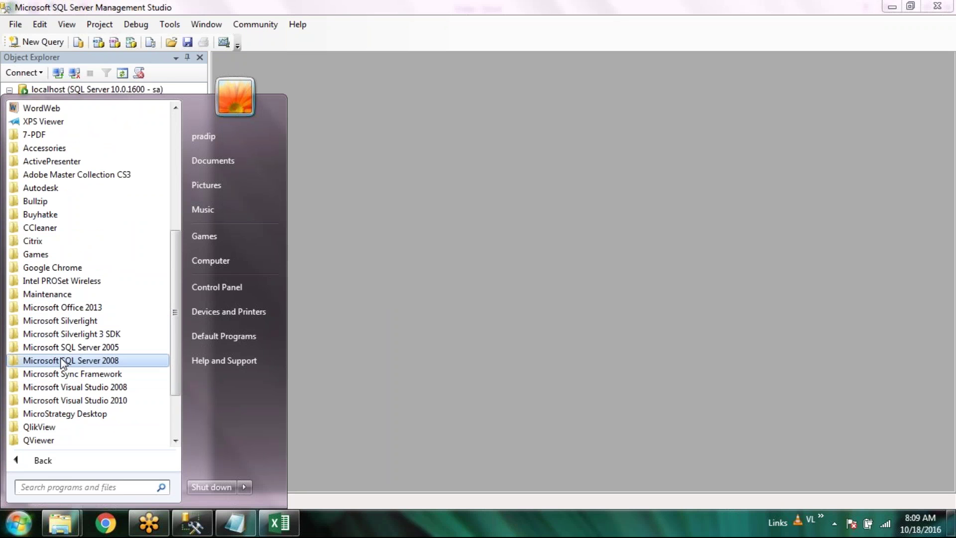
{"action": "left_click", "coordinate": [116, 361]}
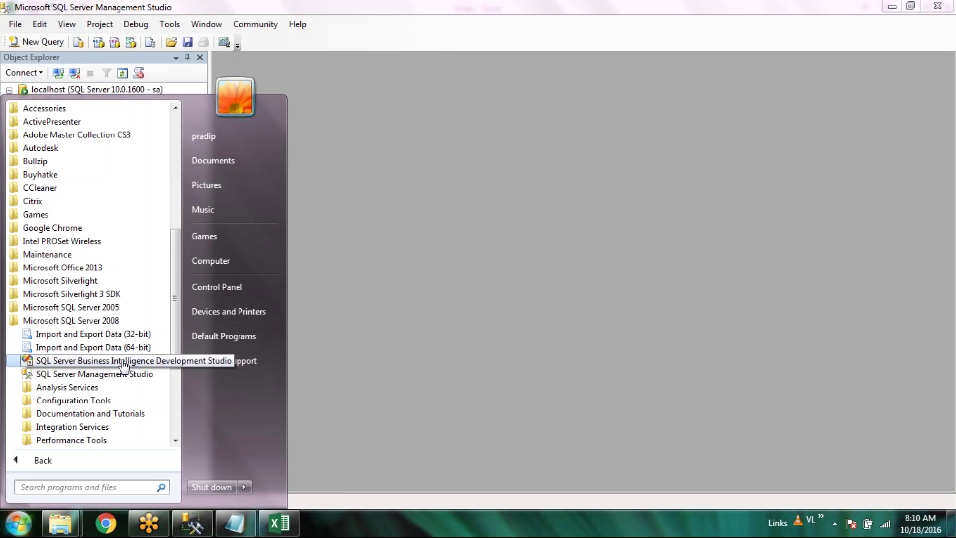
{"action": "left_click", "coordinate": [124, 361]}
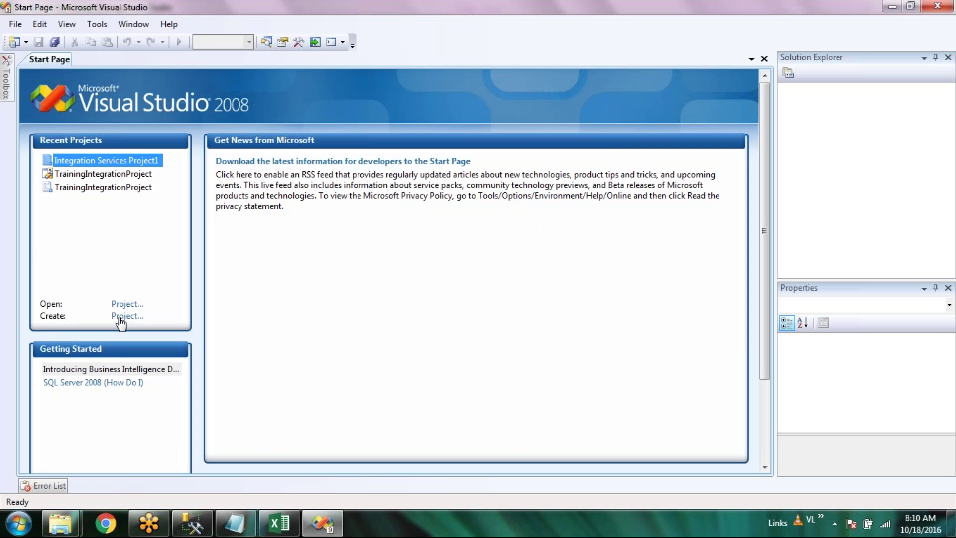
Create Integration Services Project2 from the Business Intelligence Projects templates
{"action": "left_click", "coordinate": [120, 318]}
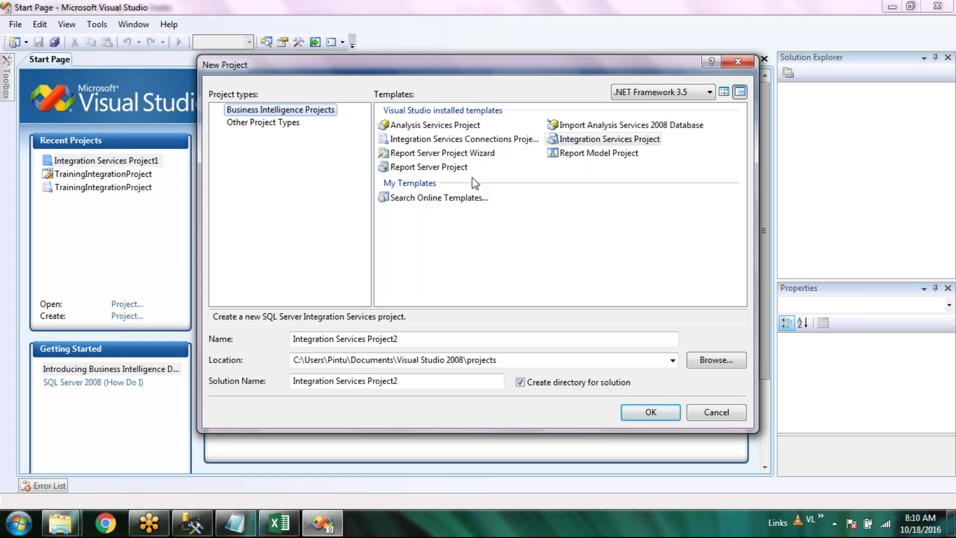
{"action": "left_click", "coordinate": [572, 140]}
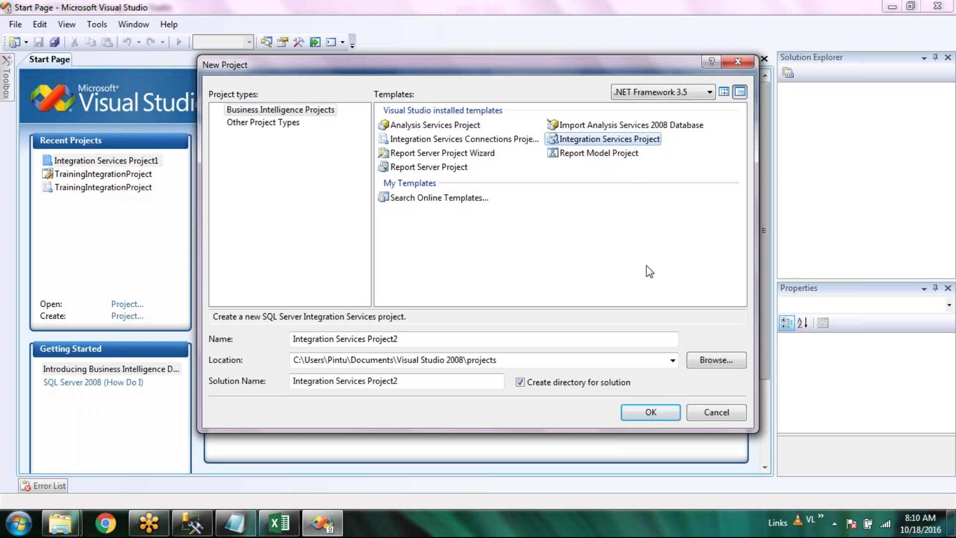
{"action": "left_click", "coordinate": [476, 156]}
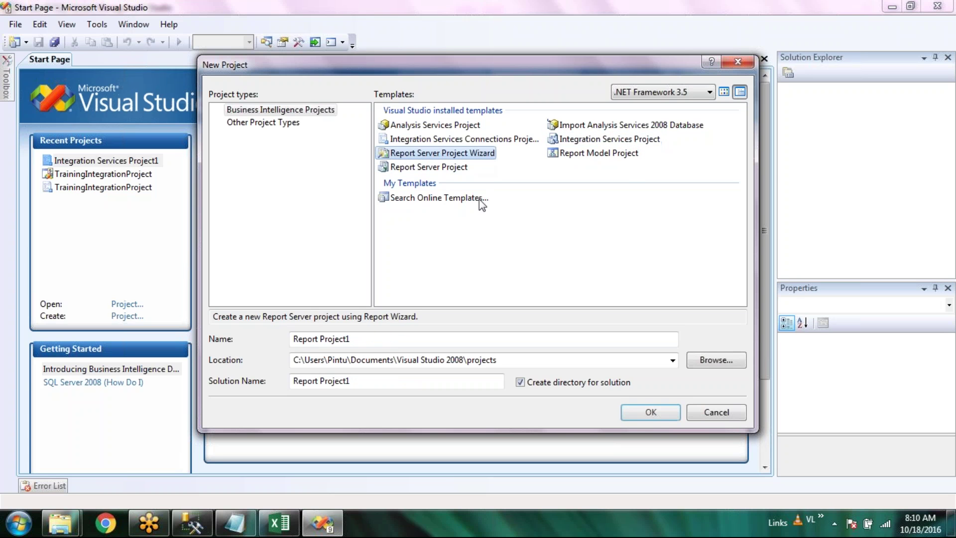
{"action": "left_click", "coordinate": [454, 168]}
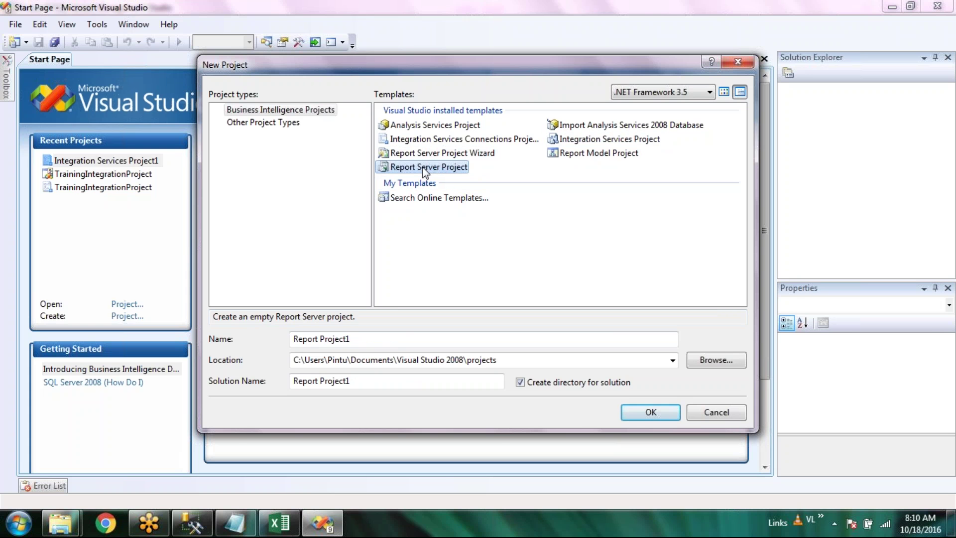
{"action": "left_click", "coordinate": [602, 139]}
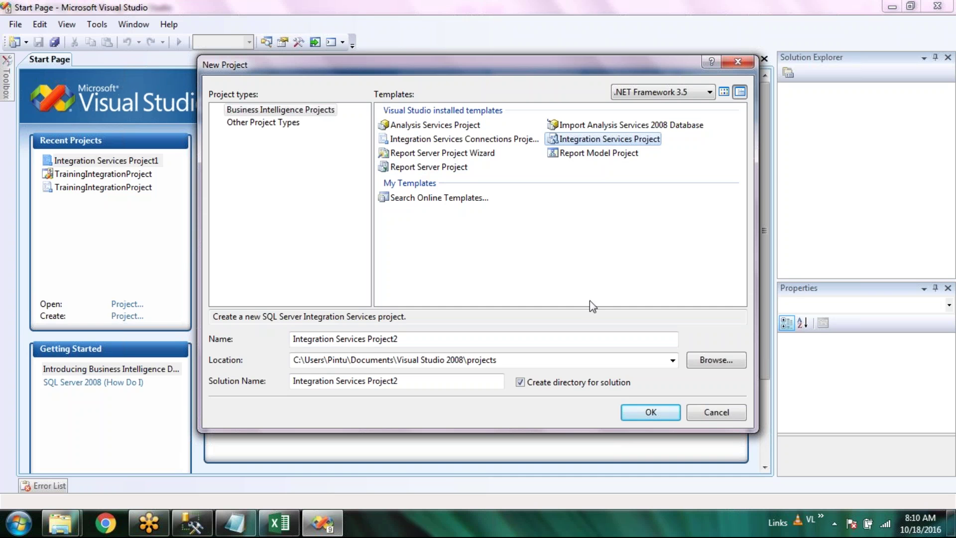
{"action": "left_click", "coordinate": [667, 414]}
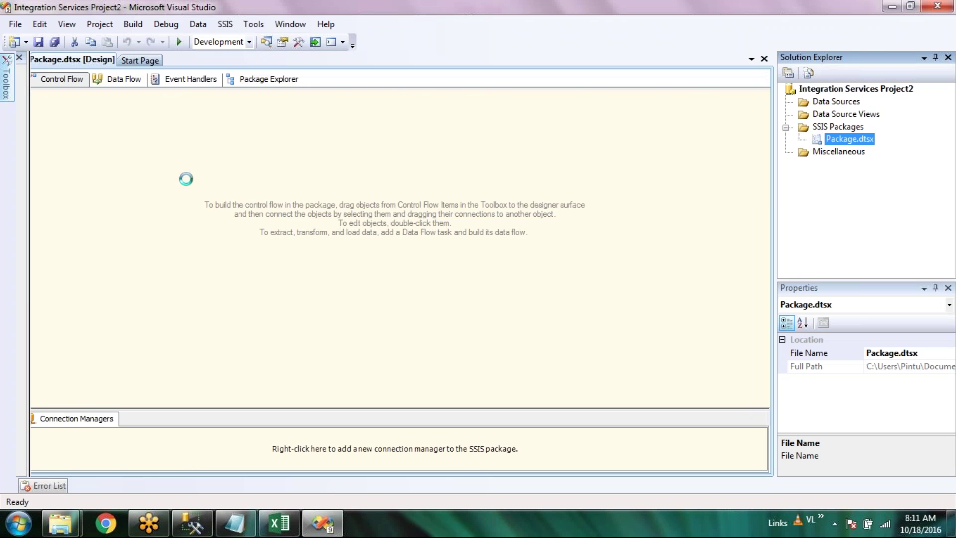
Browse the Toolbox's control flow items, then return to the Start Page
{"action": "left_click", "coordinate": [7, 77]}
{"action": "left_click_drag", "start_coordinate": [152, 115], "coordinate": [156, 216]}
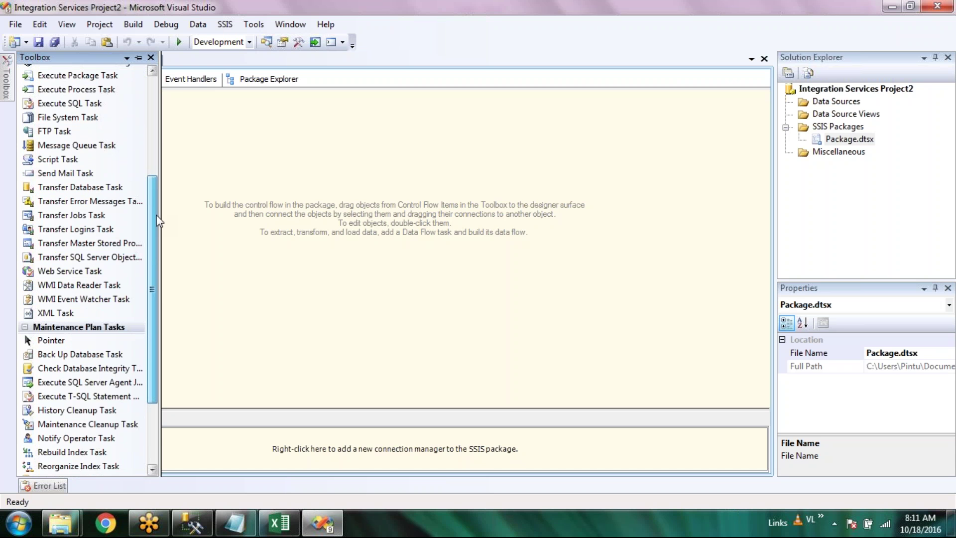
{"action": "mouse_move", "coordinate": [156, 215]}
{"action": "left_mouse_down"}
{"action": "mouse_move", "coordinate": [164, 288]}
{"action": "mouse_move", "coordinate": [154, 217]}
{"action": "left_mouse_up"}
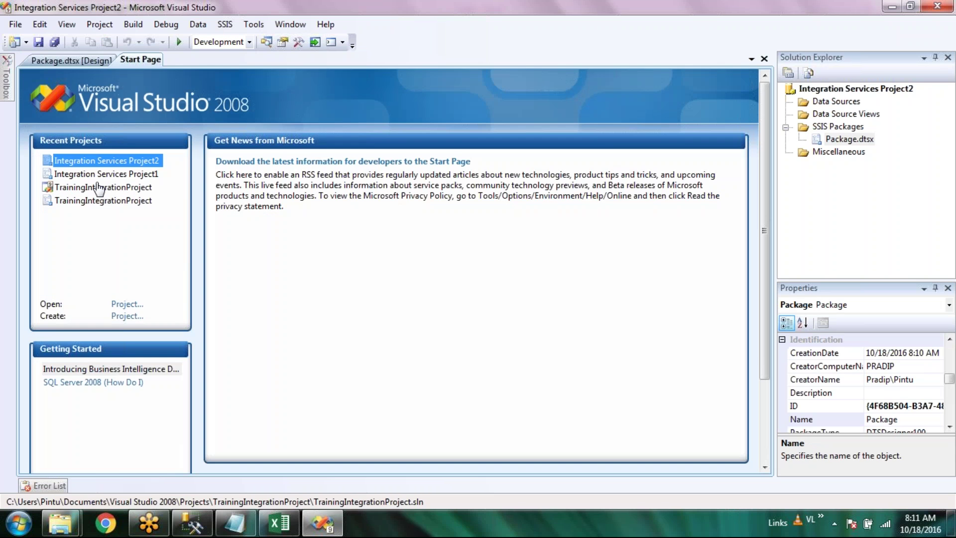
Open TrainingIntegrationProject and the AssetMngt DB to AssetMngt DW data flow
{"action": "left_click", "coordinate": [98, 187]}
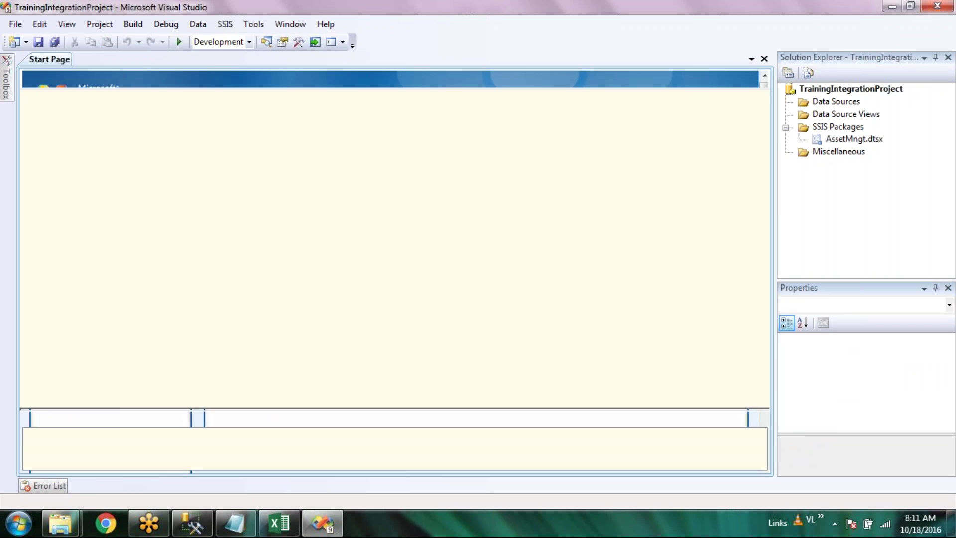
{"action": "left_click", "coordinate": [176, 141]}
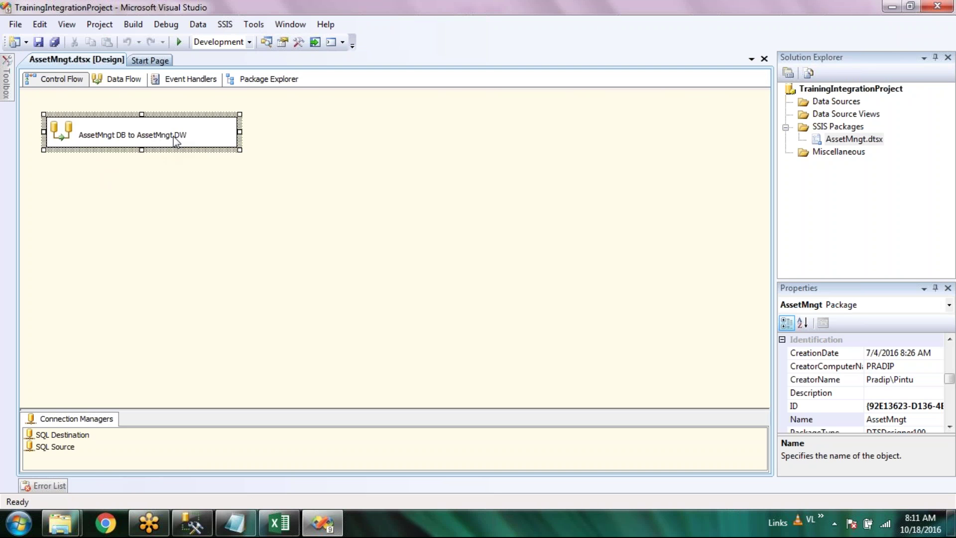
{"action": "double_click", "coordinate": [175, 142]}
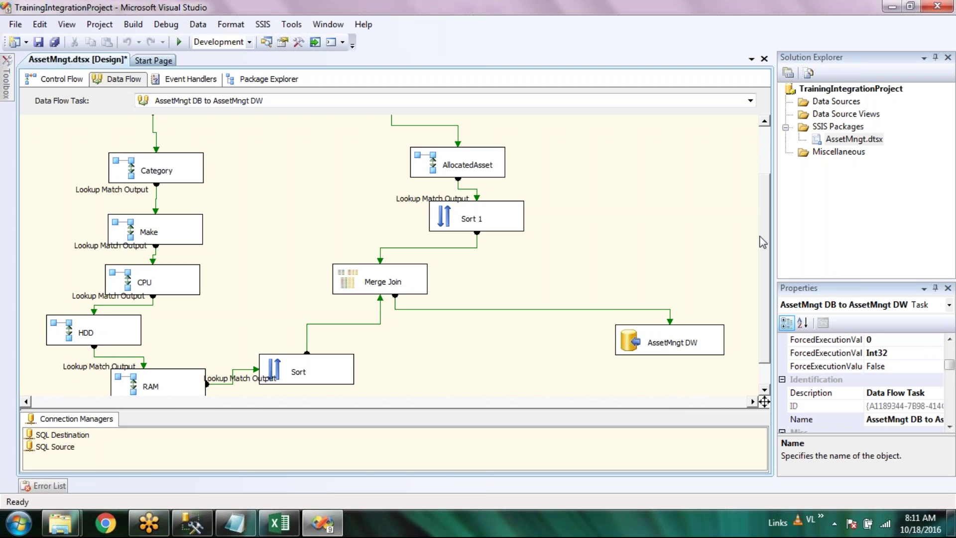
Run the AssetMngt.dtsx package from the data flow view
{"action": "scroll", "coordinate": [764, 224], "scroll_direction": "up", "scroll_amount": 3}
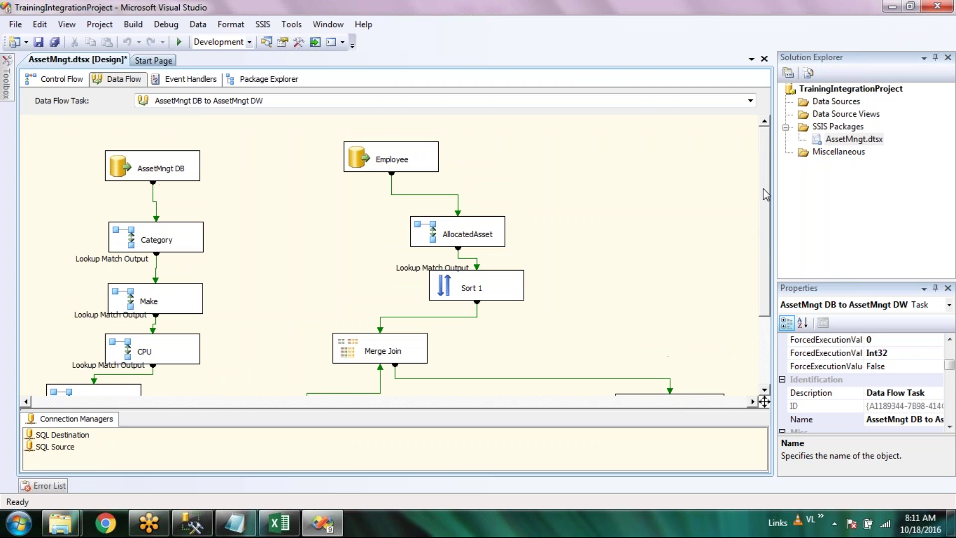
{"action": "left_click_drag", "start_coordinate": [766, 203], "coordinate": [770, 167]}
{"action": "left_click", "coordinate": [175, 43]}
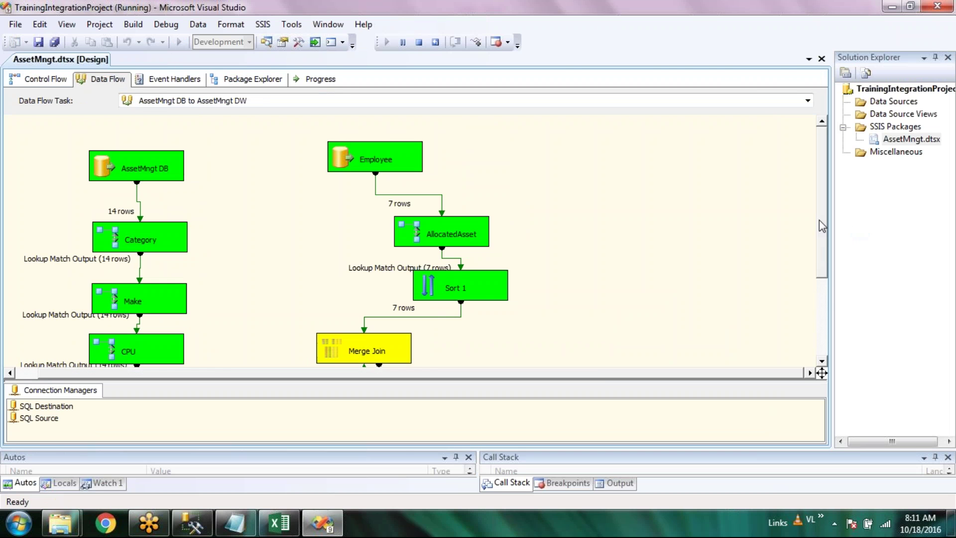
Let the AssetMngt run finish with 14 rows reaching AssetMngt DW, then stop debugging
{"action": "left_click_drag", "start_coordinate": [819, 233], "coordinate": [822, 299]}
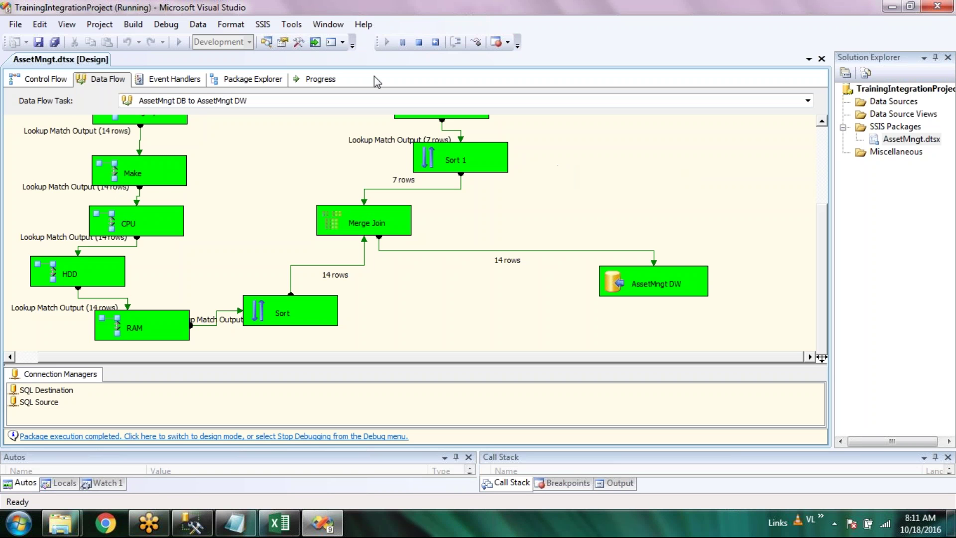
{"action": "left_click", "coordinate": [419, 42]}
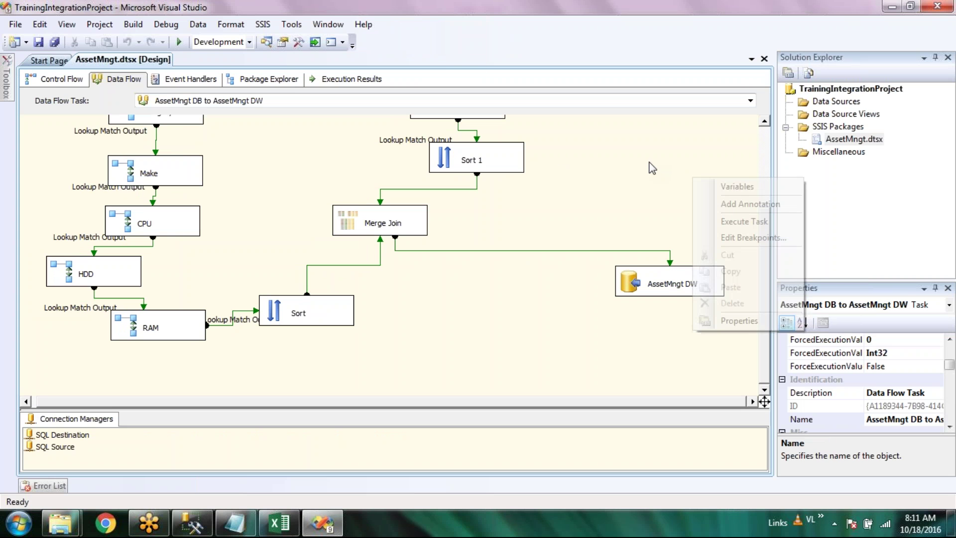
{"action": "left_click", "coordinate": [764, 145]}
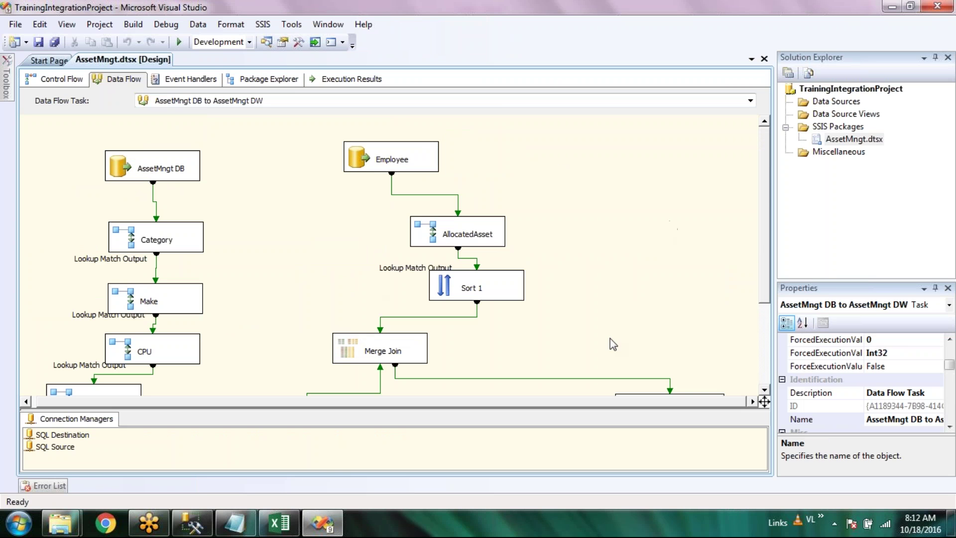
{"action": "scroll", "coordinate": [164, 261], "scroll_direction": "down", "scroll_amount": 3}
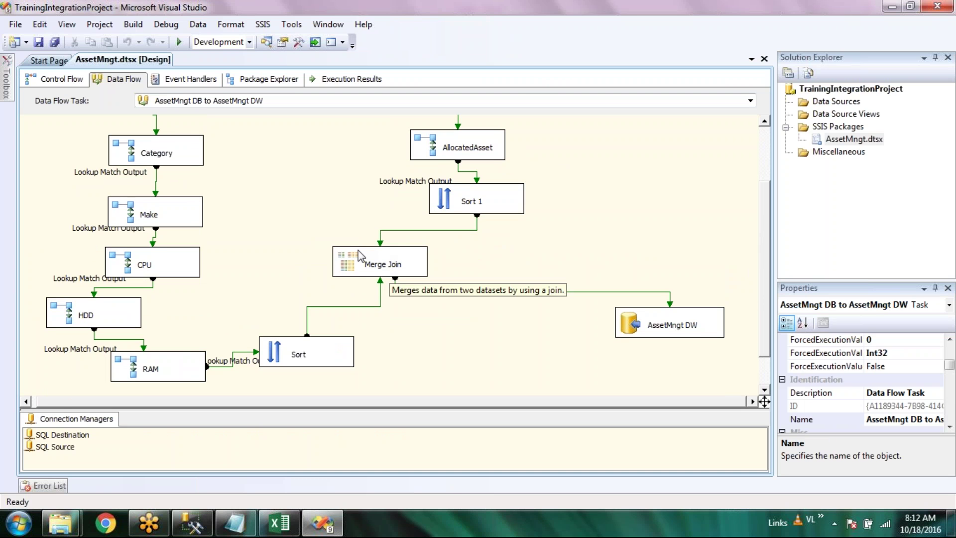
{"action": "left_click_drag", "start_coordinate": [765, 205], "coordinate": [771, 163]}
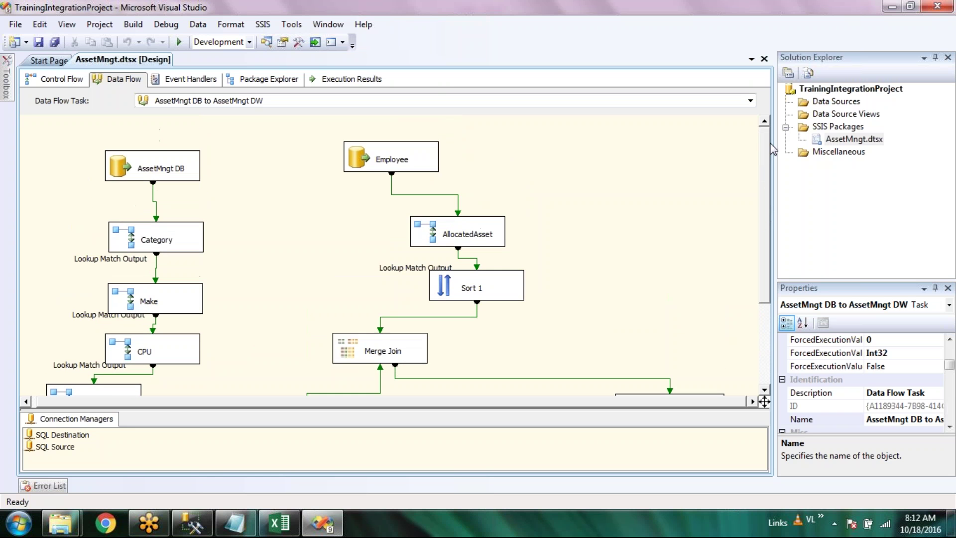
{"action": "scroll", "coordinate": [451, 219], "scroll_direction": "down", "scroll_amount": 3}
{"action": "left_click", "coordinate": [450, 219]}
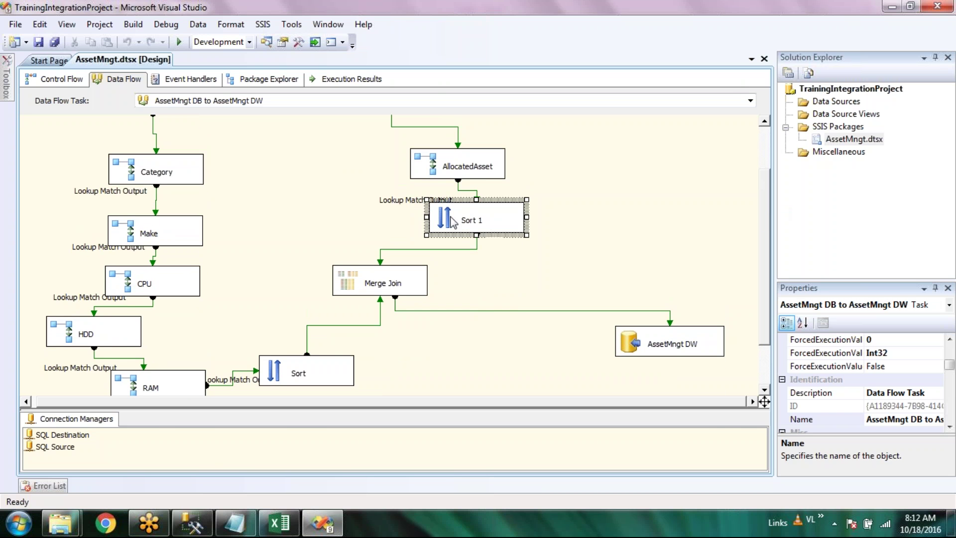
{"action": "double_click", "coordinate": [451, 219]}
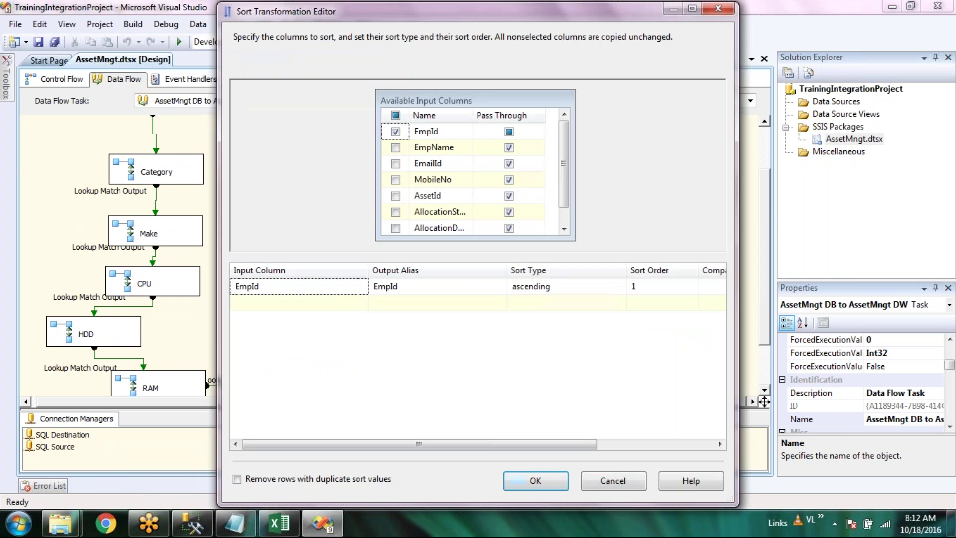
{"action": "left_click", "coordinate": [629, 493]}
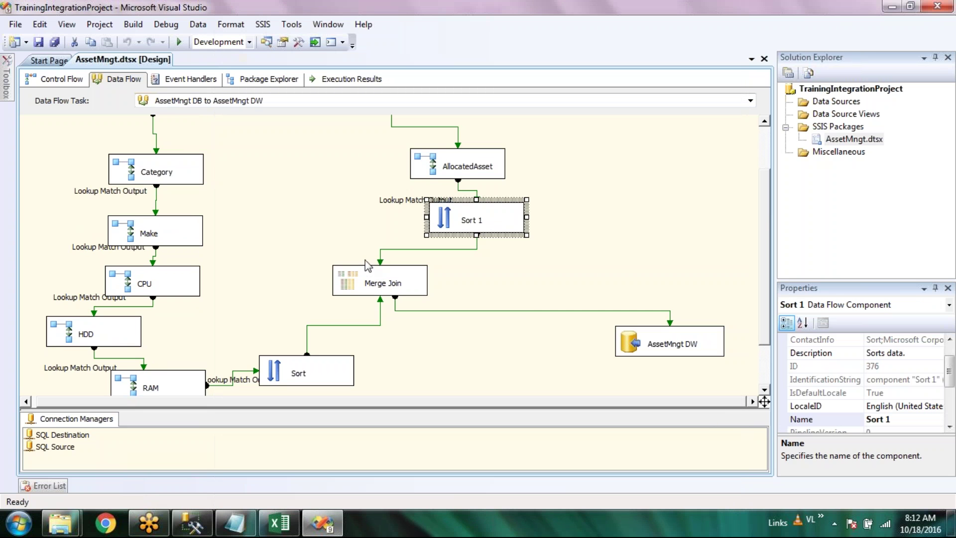
{"action": "left_click", "coordinate": [359, 285]}
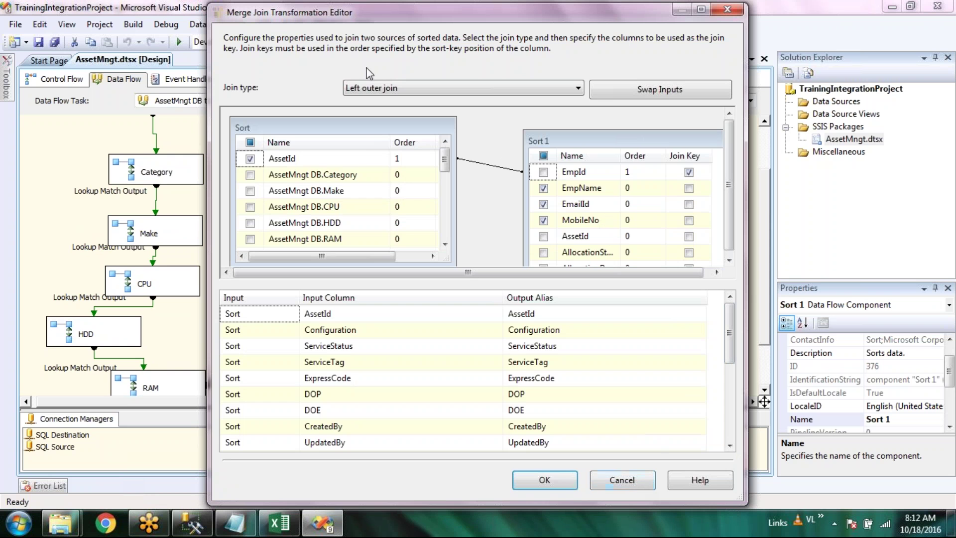
{"action": "left_click", "coordinate": [624, 483]}
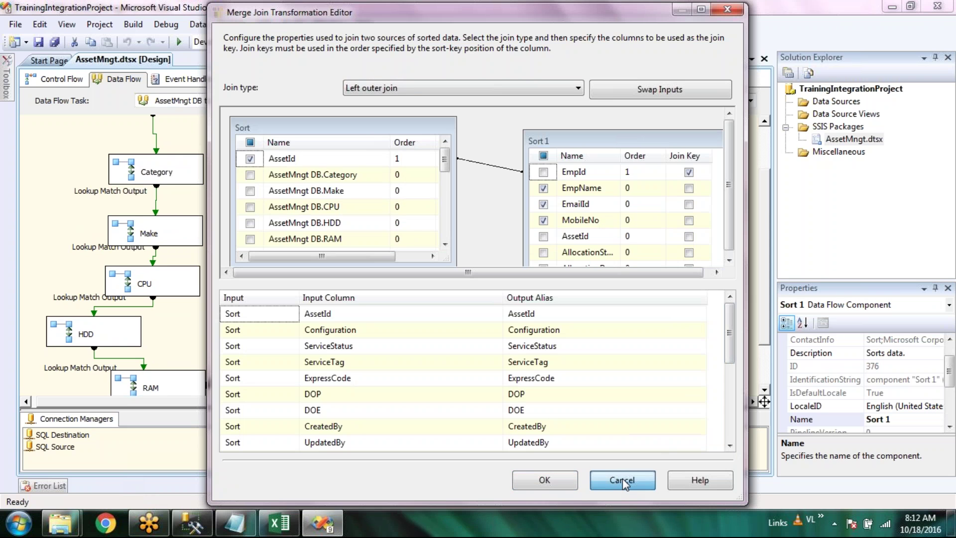
{"action": "left_click", "coordinate": [624, 483]}
{"action": "scroll", "coordinate": [209, 173], "scroll_direction": "up", "scroll_amount": 3}
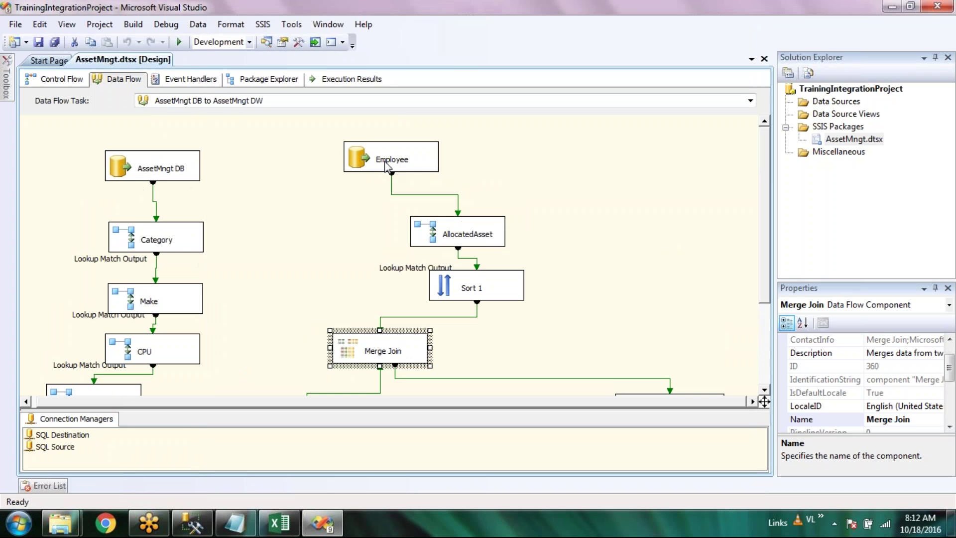
{"action": "scroll", "coordinate": [587, 284], "scroll_direction": "down", "scroll_amount": 3}
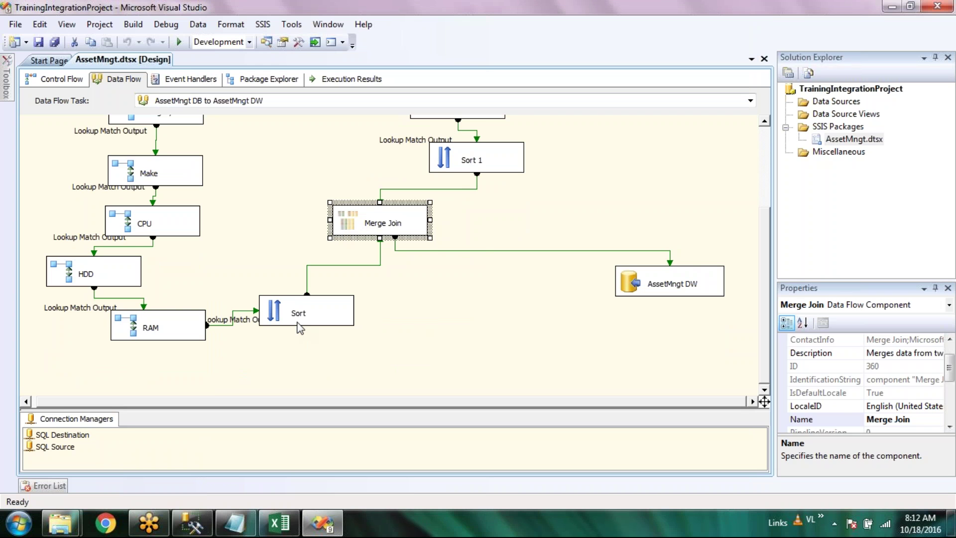
{"action": "scroll", "coordinate": [300, 329], "scroll_direction": "up", "scroll_amount": 1}
{"action": "scroll", "coordinate": [301, 329], "scroll_direction": "down", "scroll_amount": 1}
{"action": "left_click", "coordinate": [643, 213]}
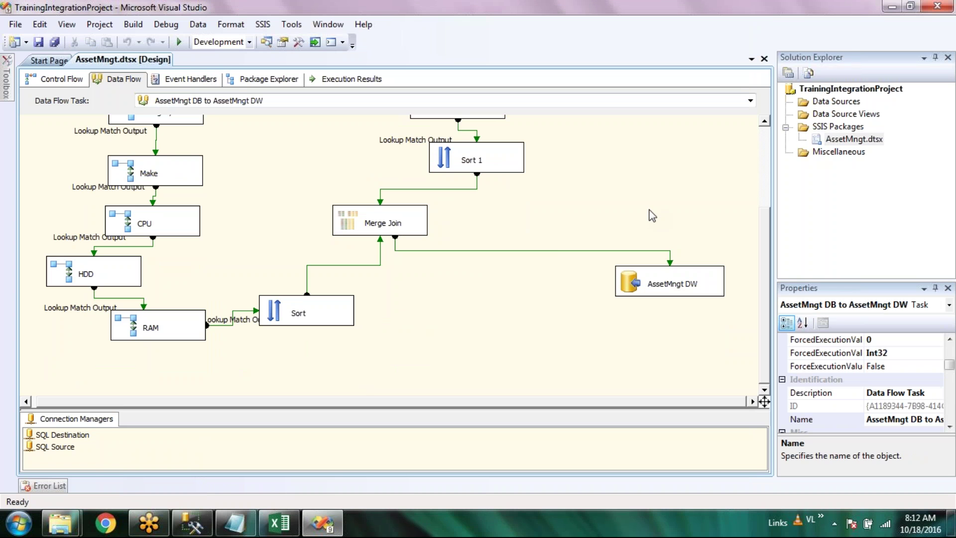